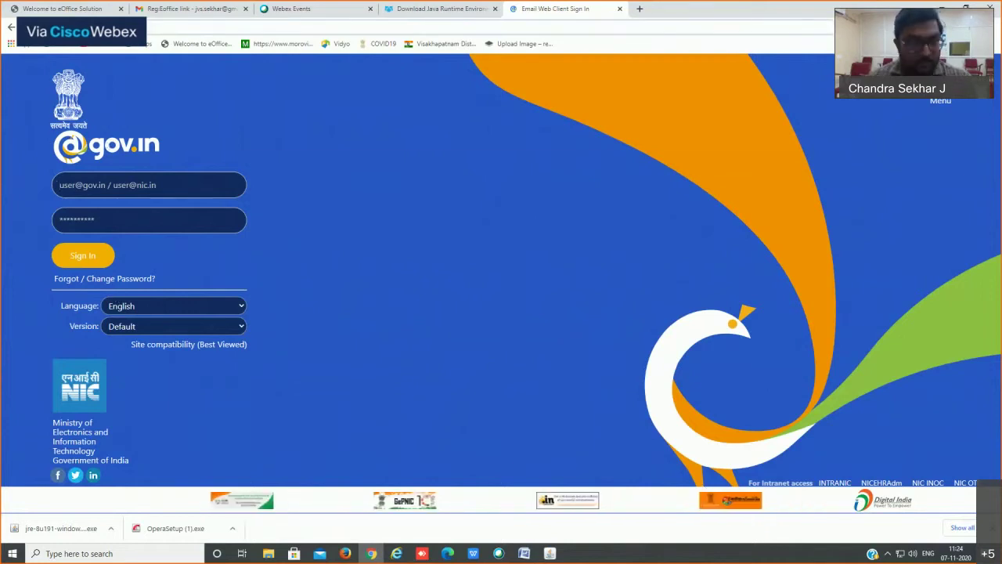
Step: Load the eforms.nic.in portal and dismiss its VPN access notice
type("http:")
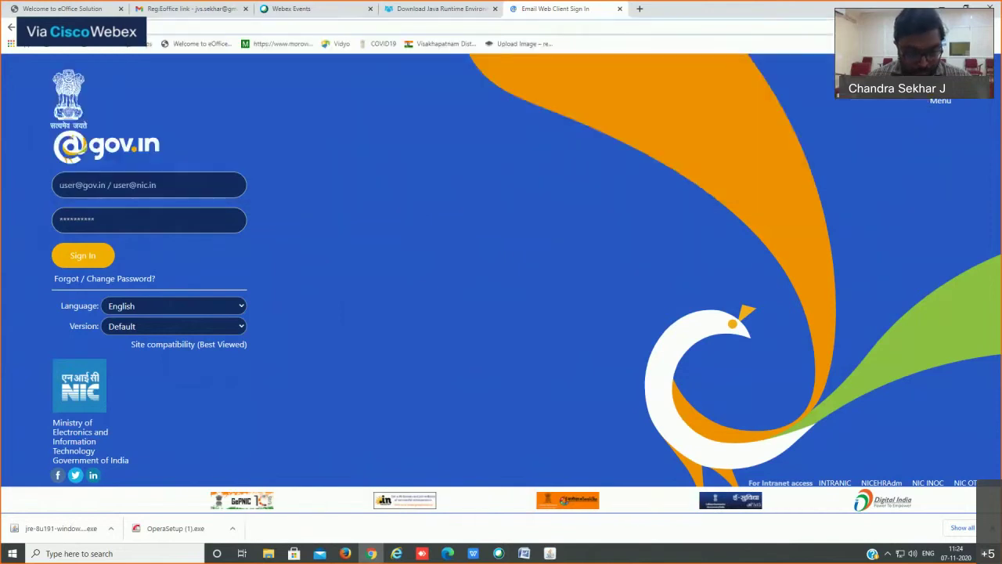
type("efo")
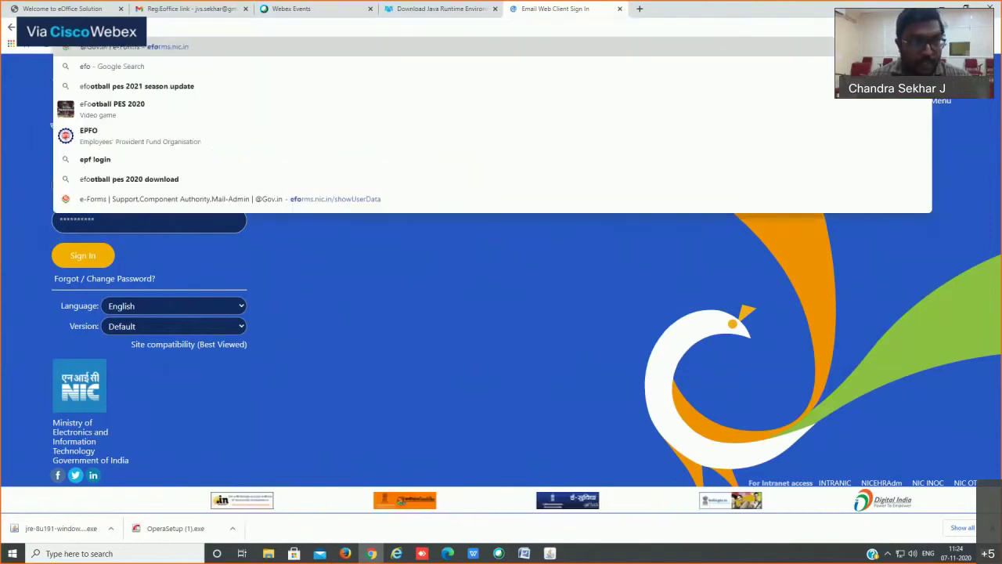
key("Return")
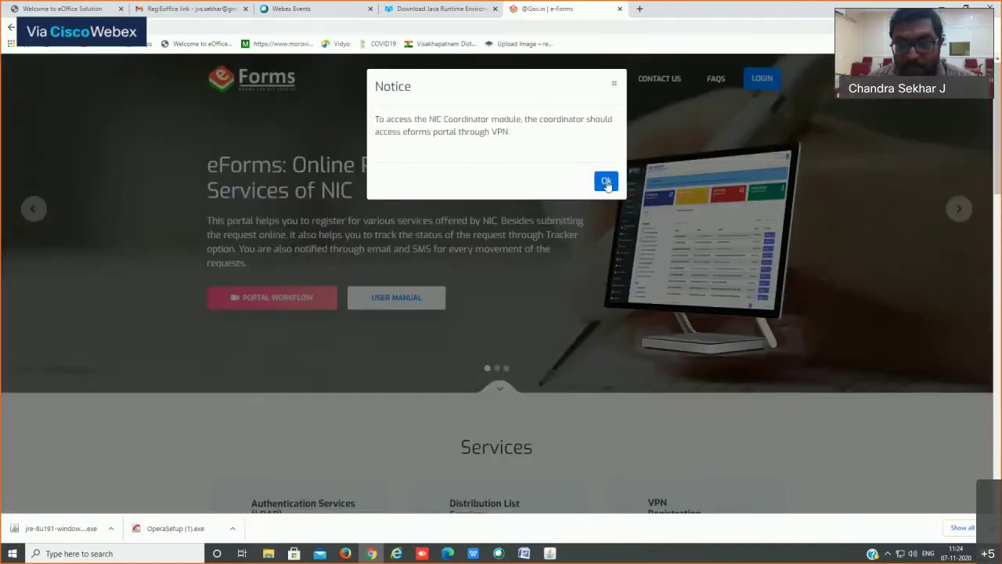
left_click(607, 182)
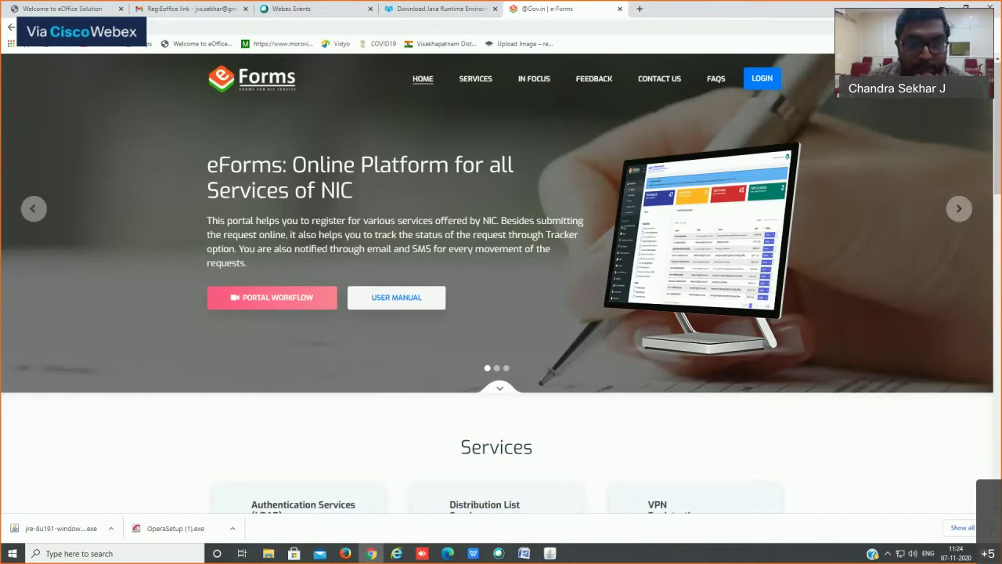
Step: Jump to the Services section and scroll through the LDAP, Distribution List and VPN forms
left_click(477, 80)
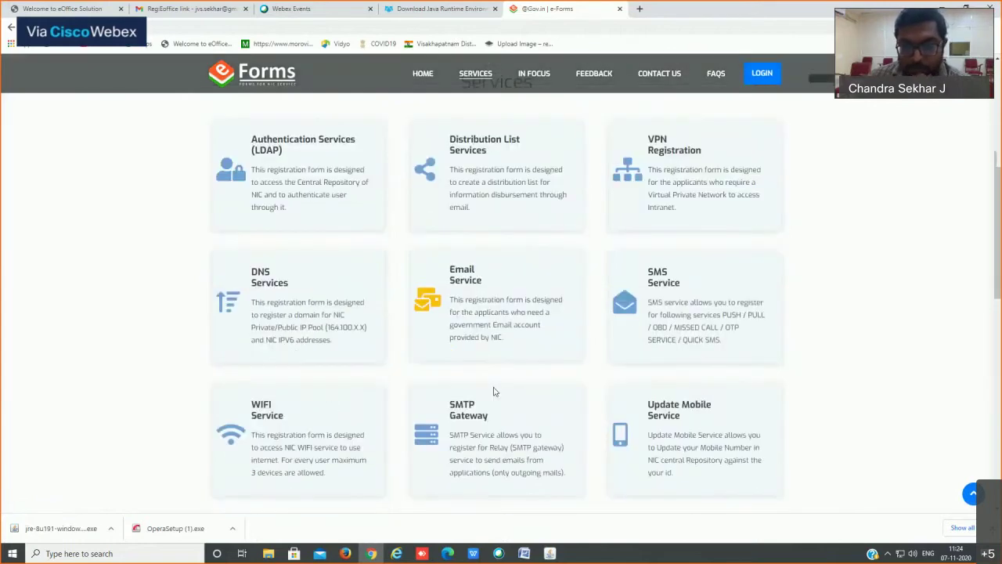
scroll(494, 392, "down", 3)
scroll(497, 403, "down", 6)
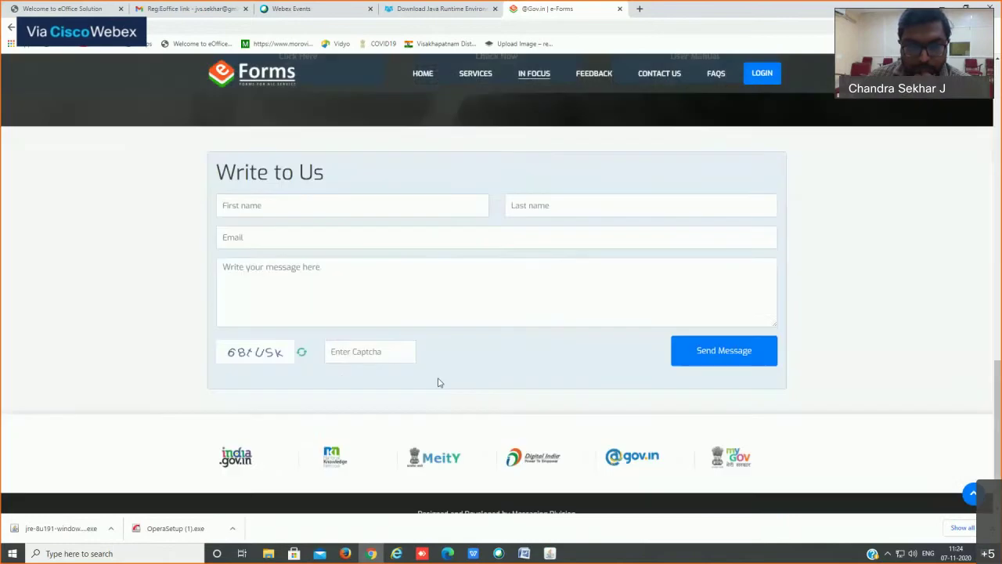
scroll(435, 292, "up", 2)
scroll(435, 292, "up", 15)
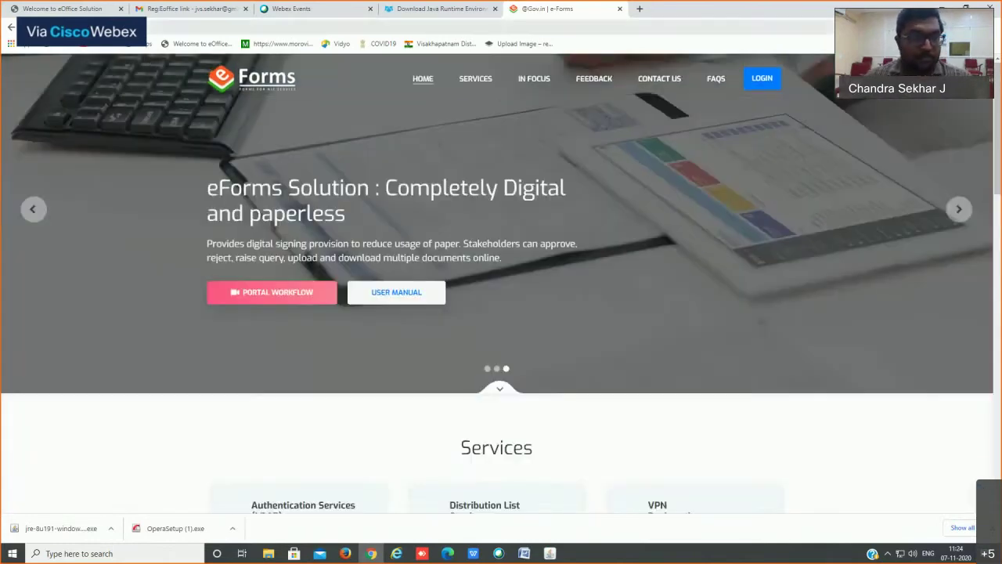
type("email")
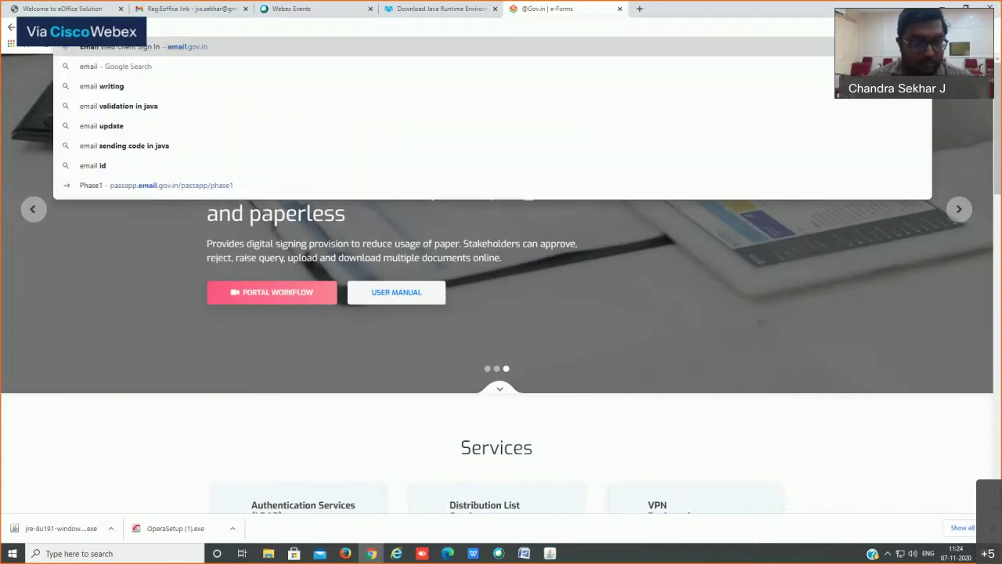
key("Return")
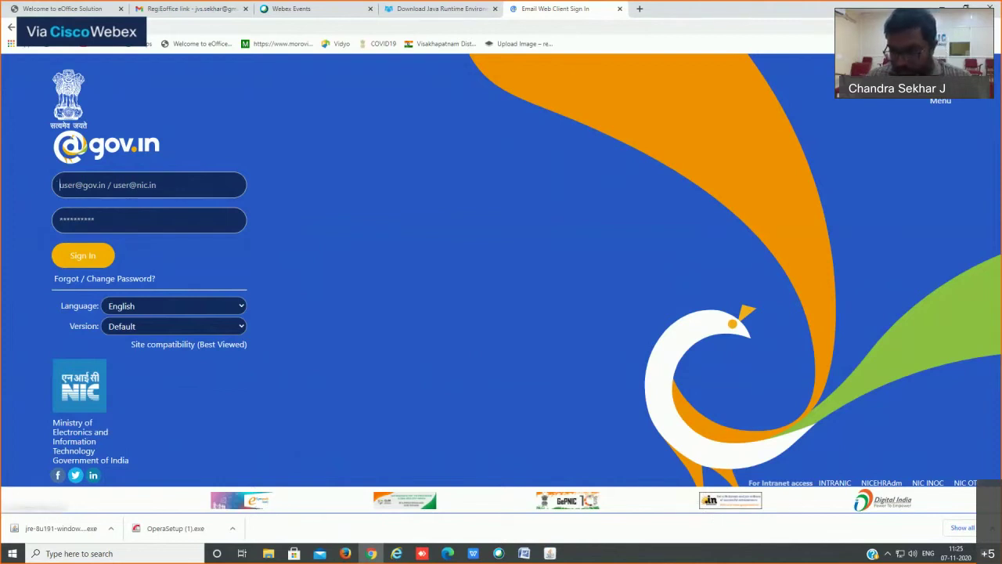
left_click(992, 528)
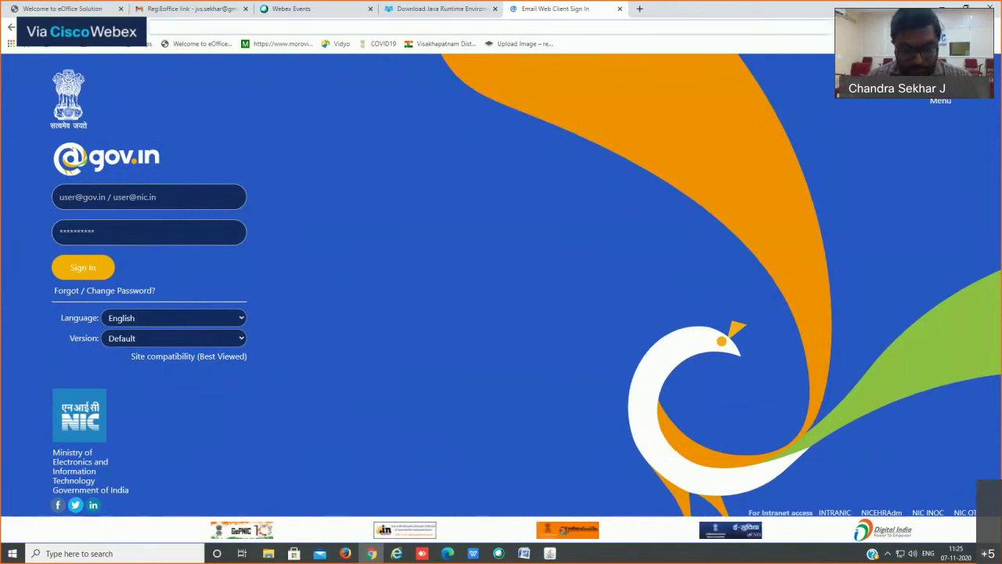
key("ctrl+l")
type("ef")
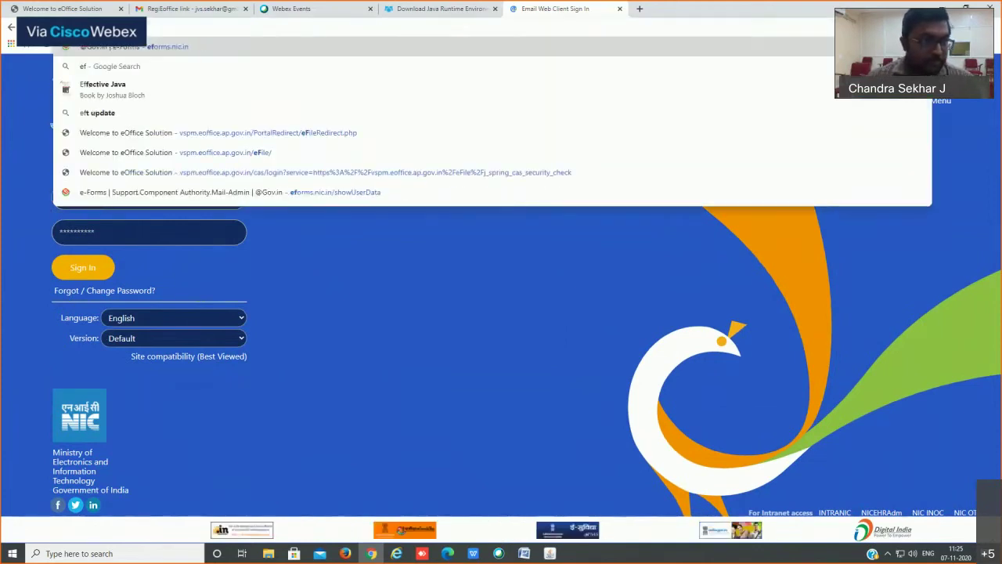
key("Return")
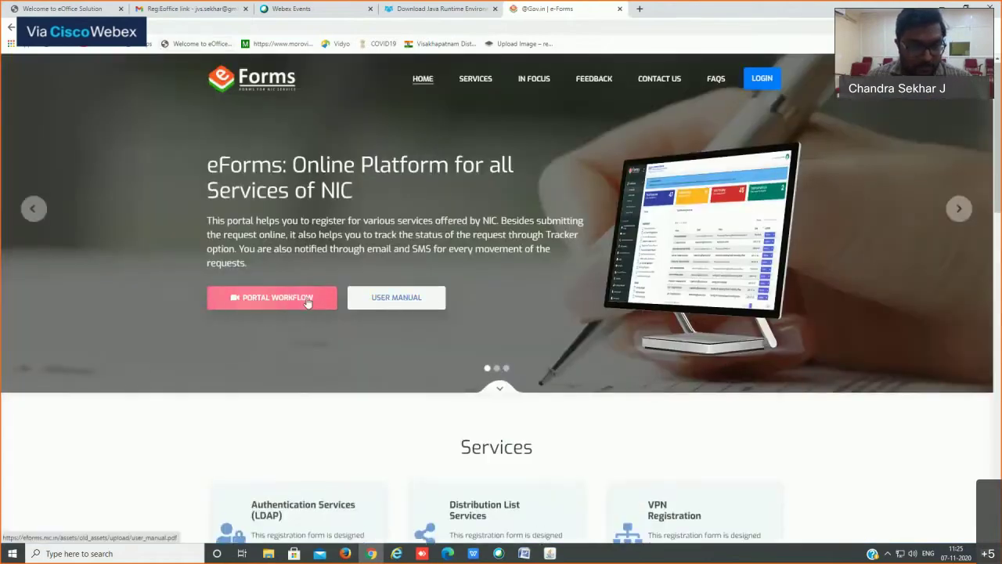
scroll(307, 311, "down", 5)
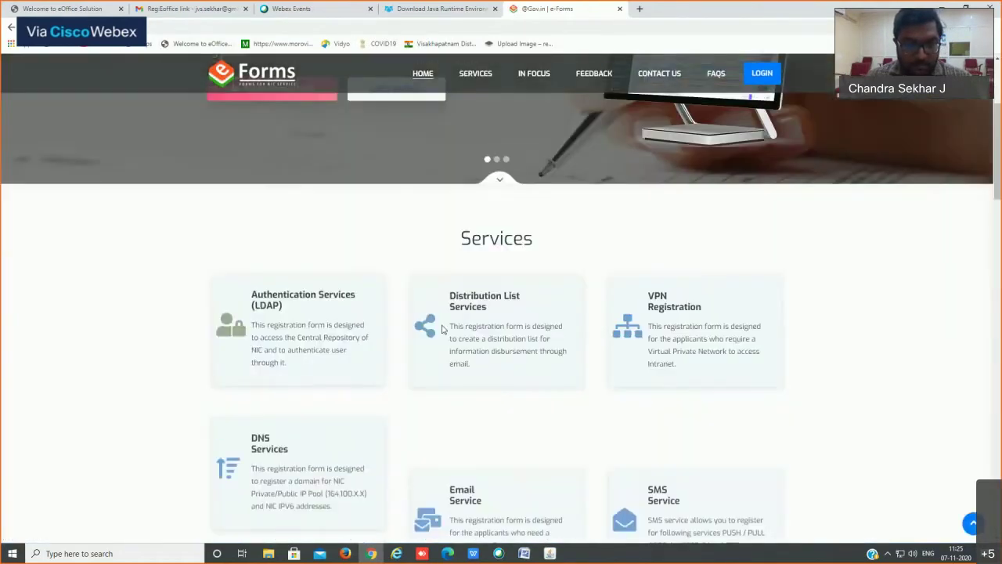
scroll(462, 332, "down", 1)
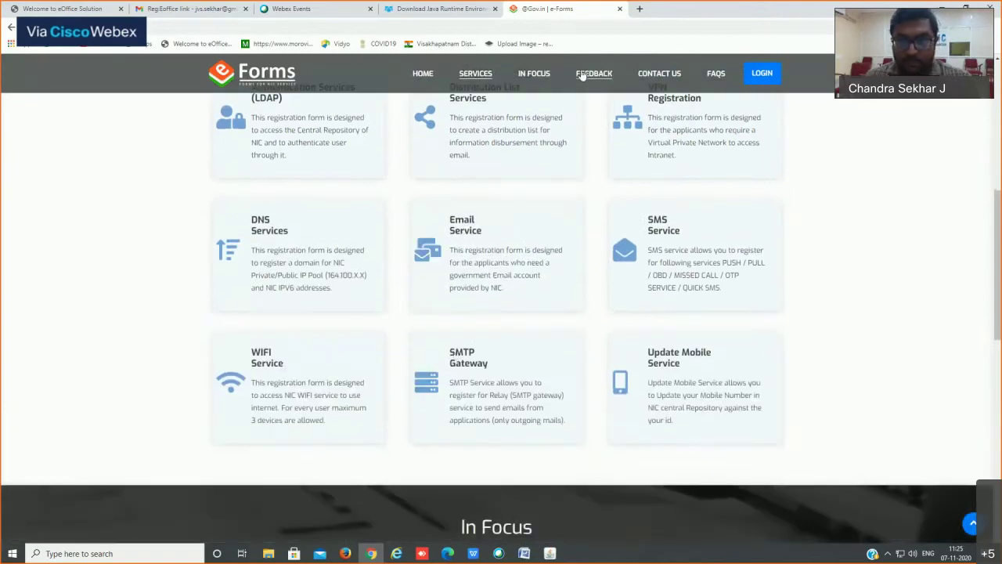
Step: Open the LOGIN form from the top bar, reopen it after closing, and focus the email ID field
left_click(475, 73)
left_click(765, 73)
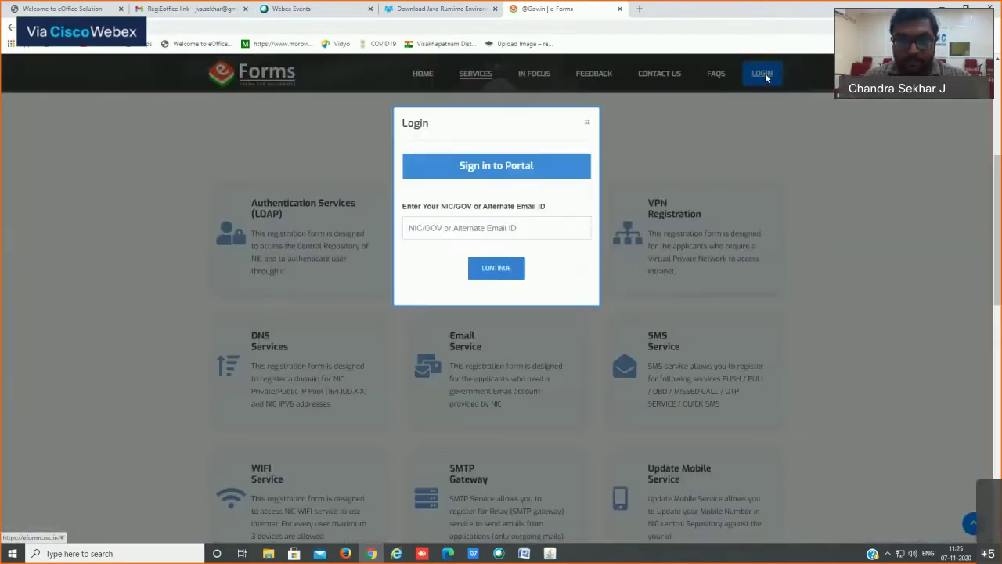
left_click(439, 232)
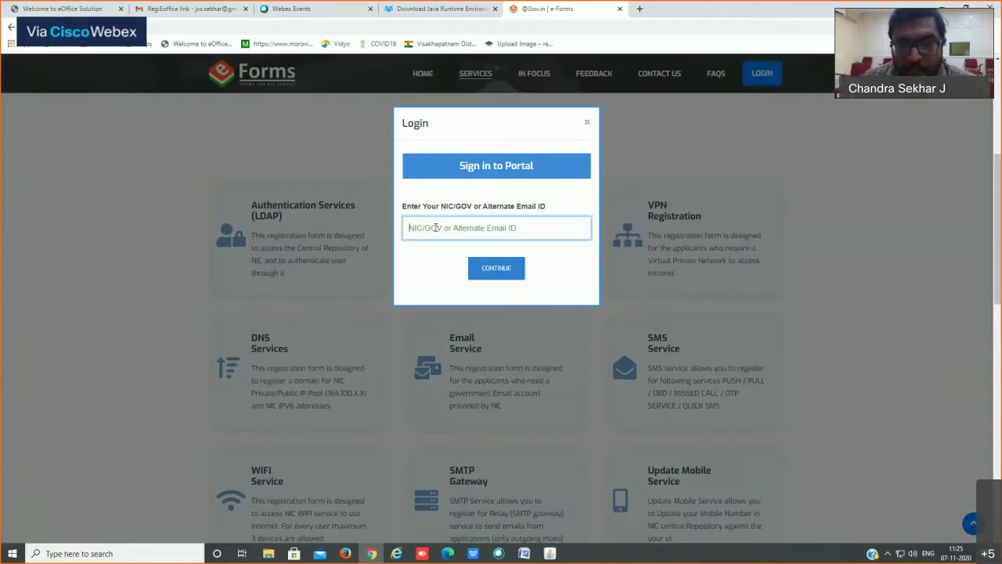
left_click(589, 123)
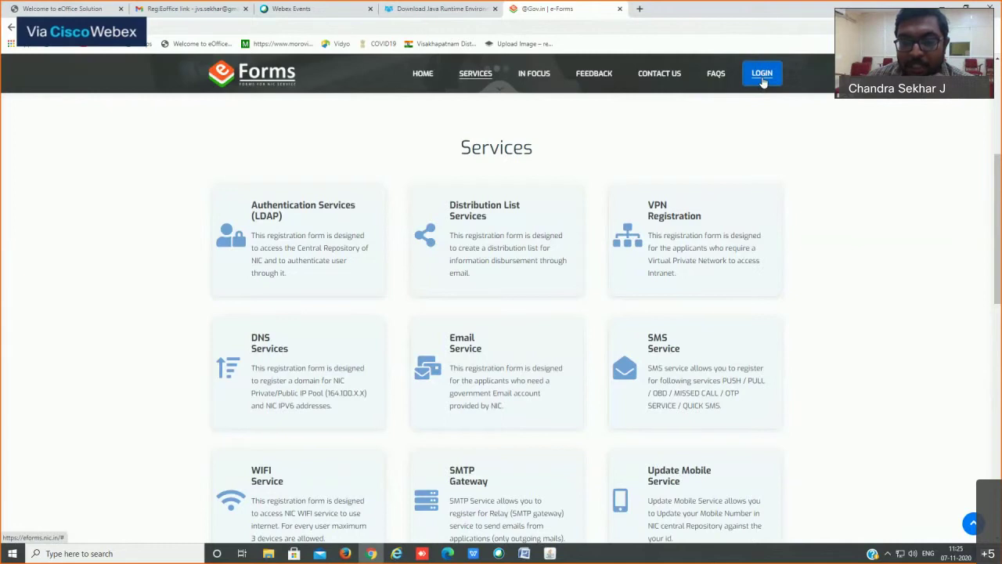
left_click(762, 75)
left_click(495, 232)
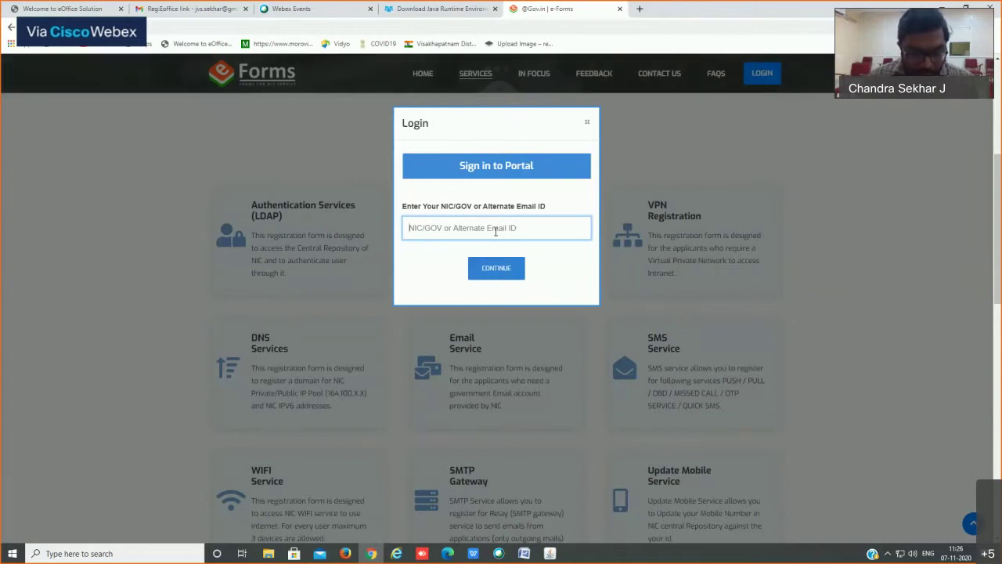
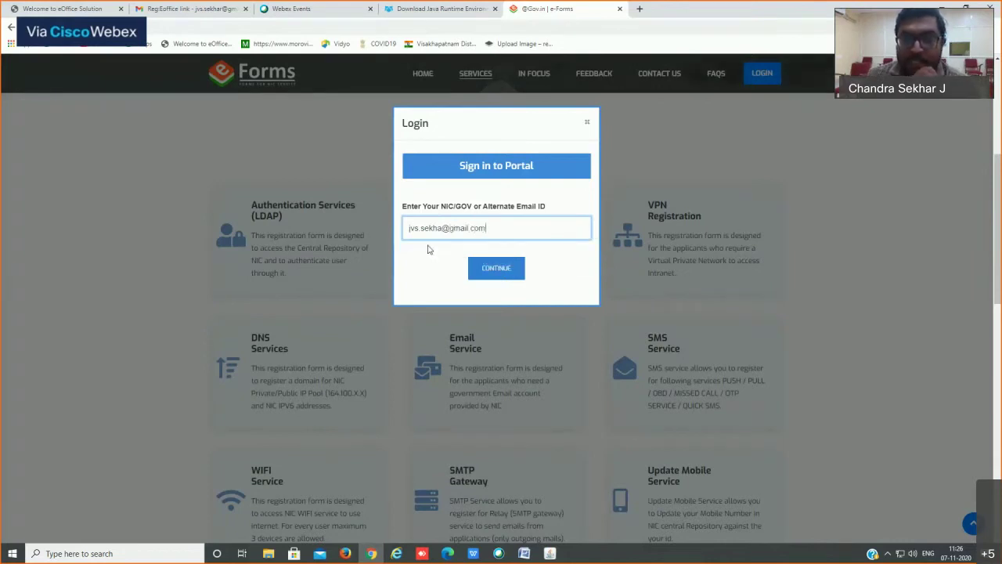
Step: Enter a personal Gmail address as the login ID and submit it
left_click(443, 227)
type("r")
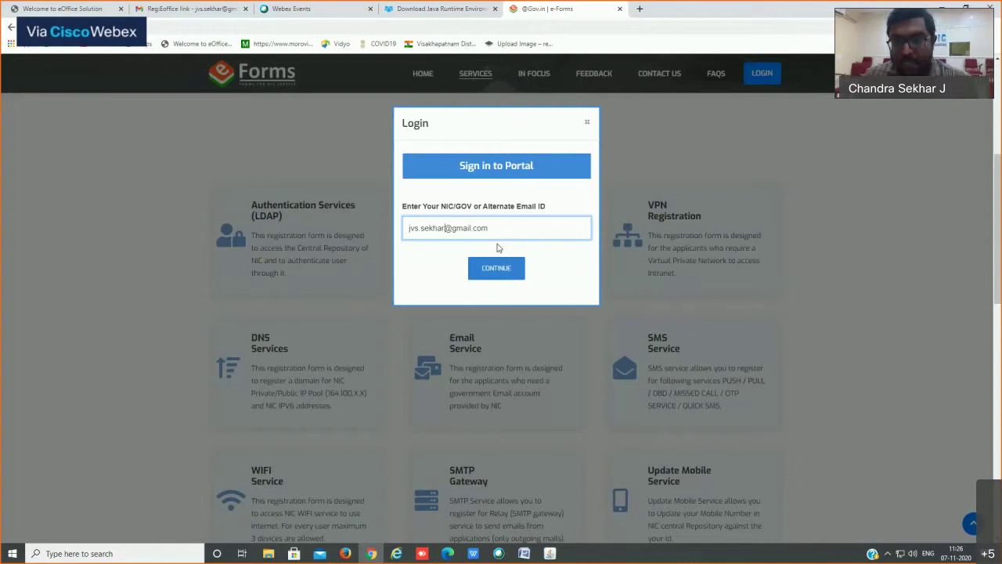
left_click(496, 268)
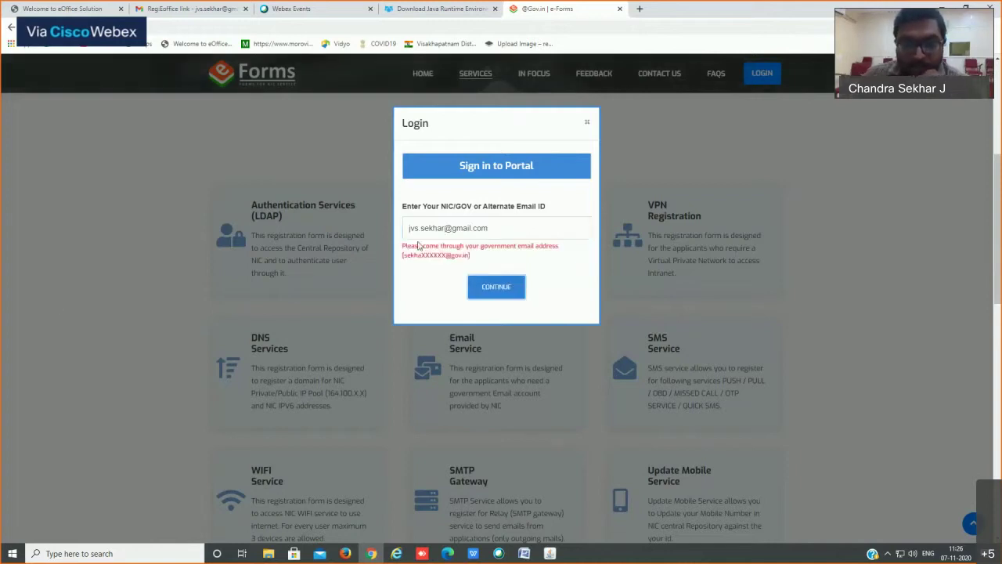
Step: Clear the rejected personal address and type the government gov.in e-mail ID instead
left_click(522, 227)
triple_click(509, 228)
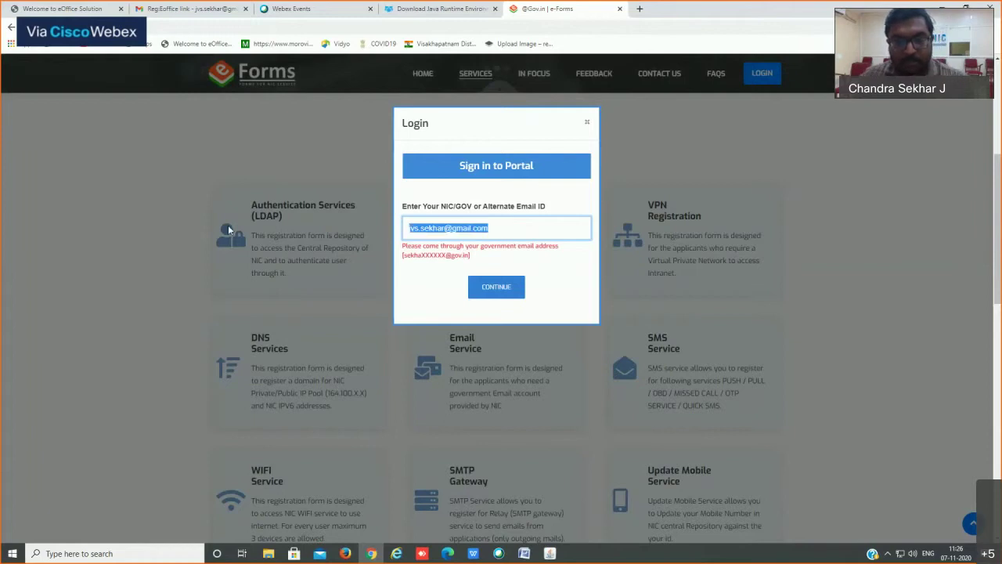
left_click(539, 201)
left_click(498, 229)
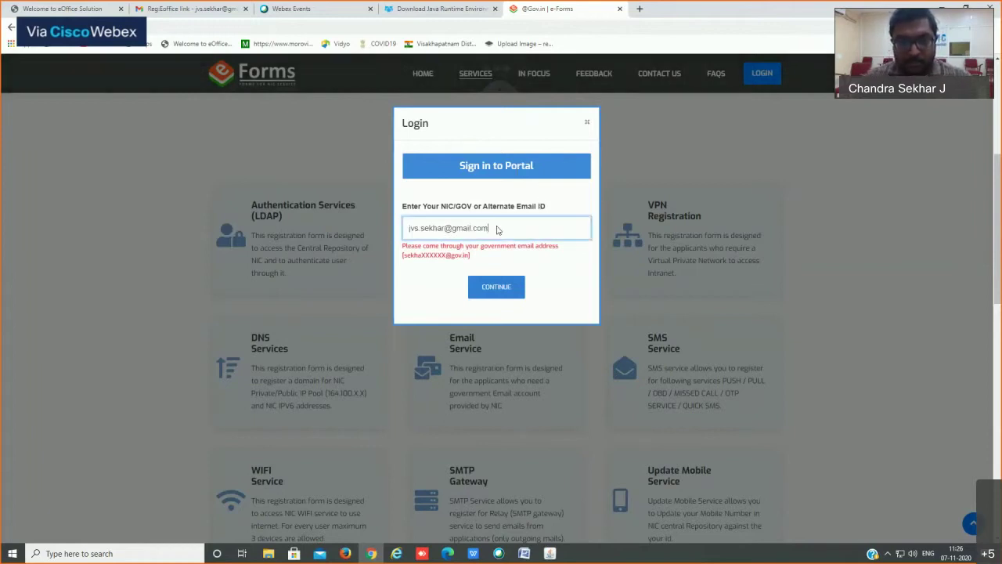
left_click_drag(498, 228, 355, 248)
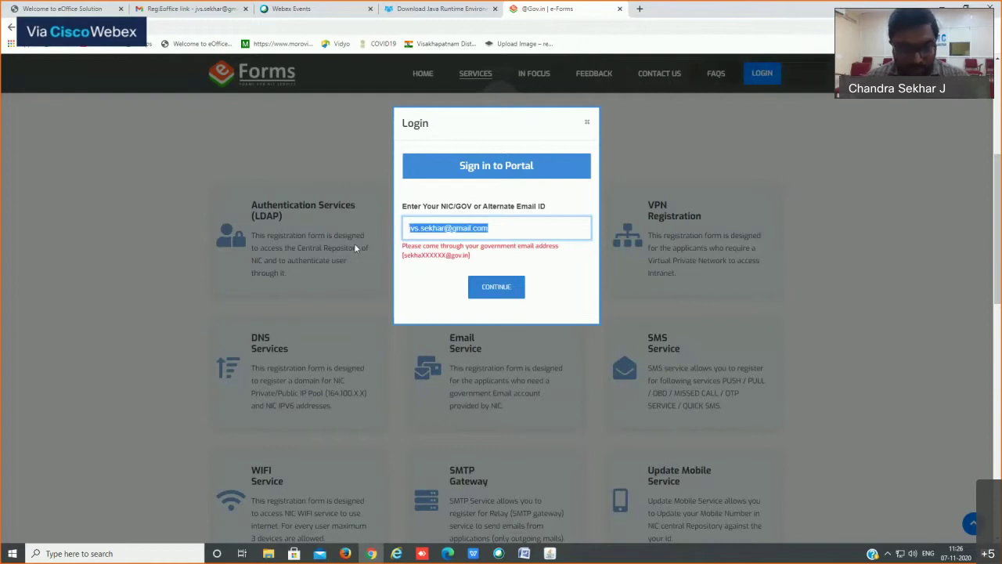
key("BackSpace")
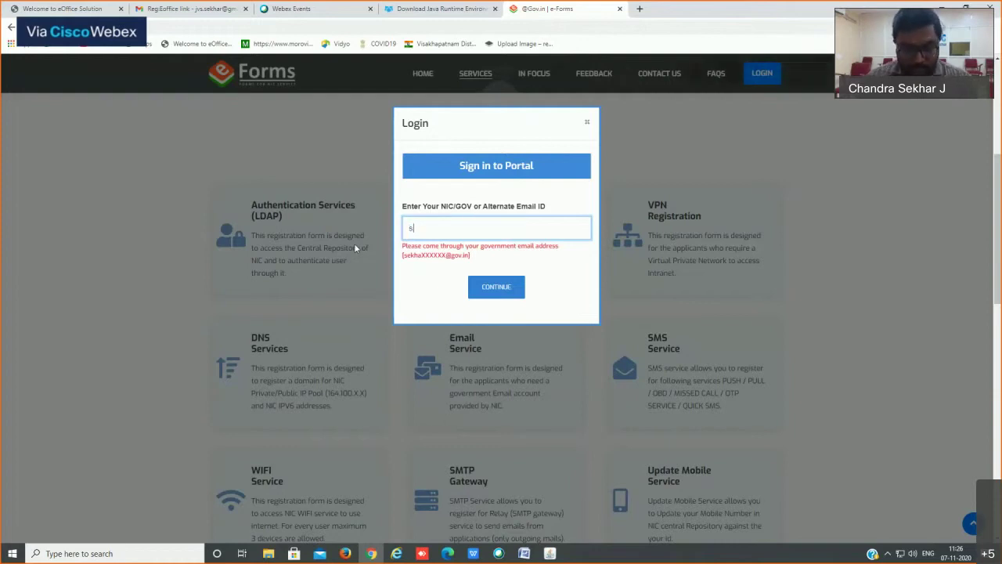
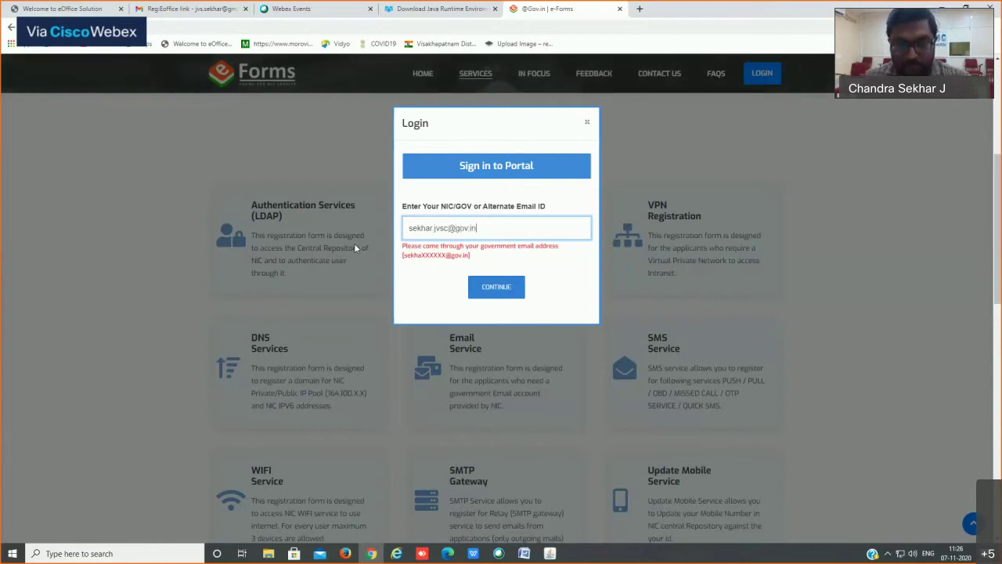
Step: Submit the gov.in ID, then enter the account password and the displayed captcha
key("Return")
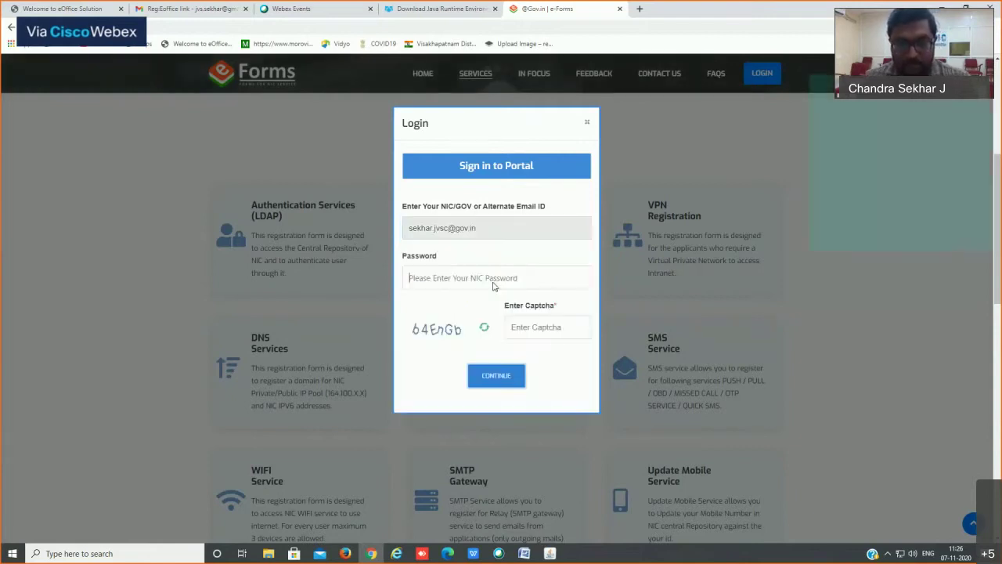
left_click(530, 276)
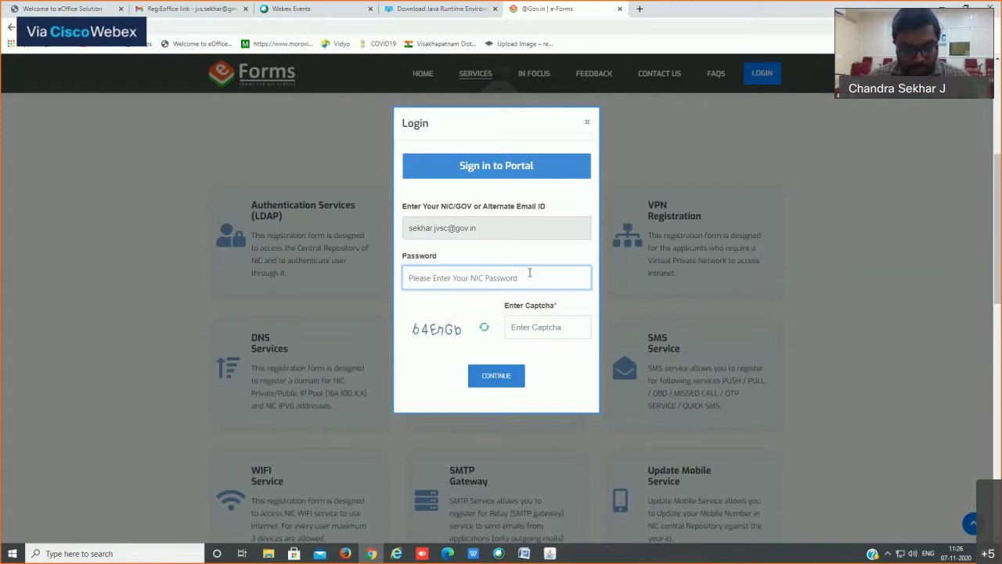
type("•••••••")
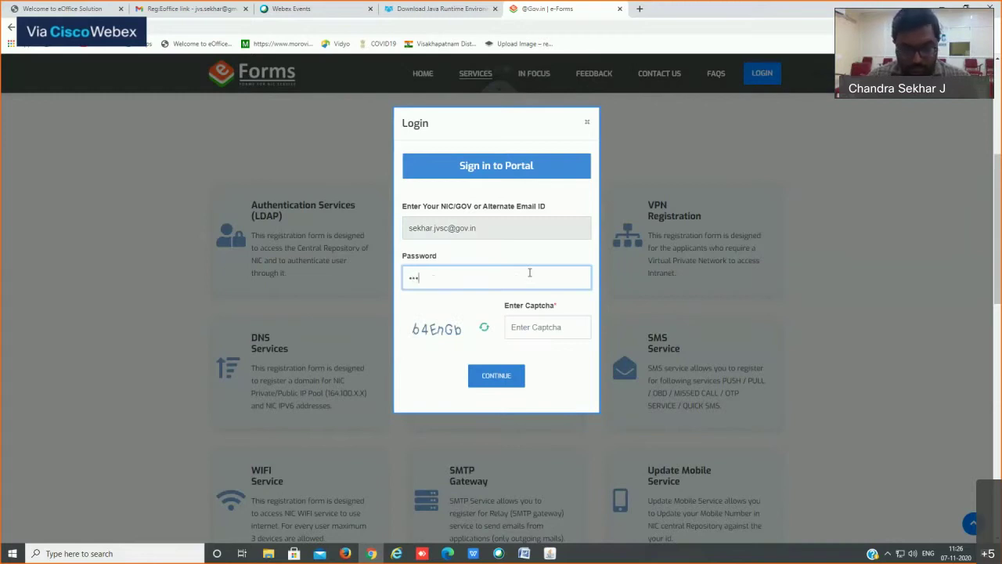
type("••••")
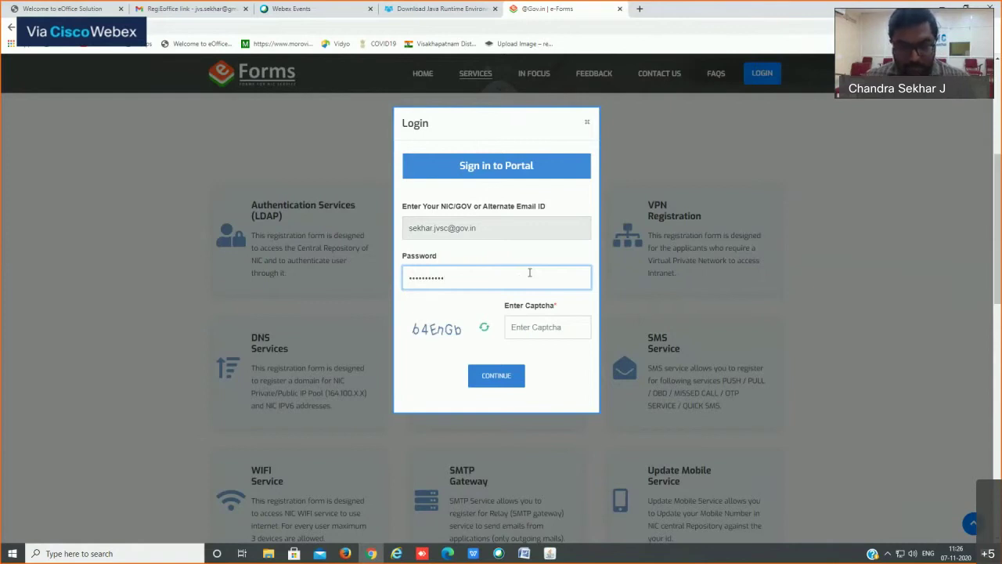
left_click(537, 321)
type("b")
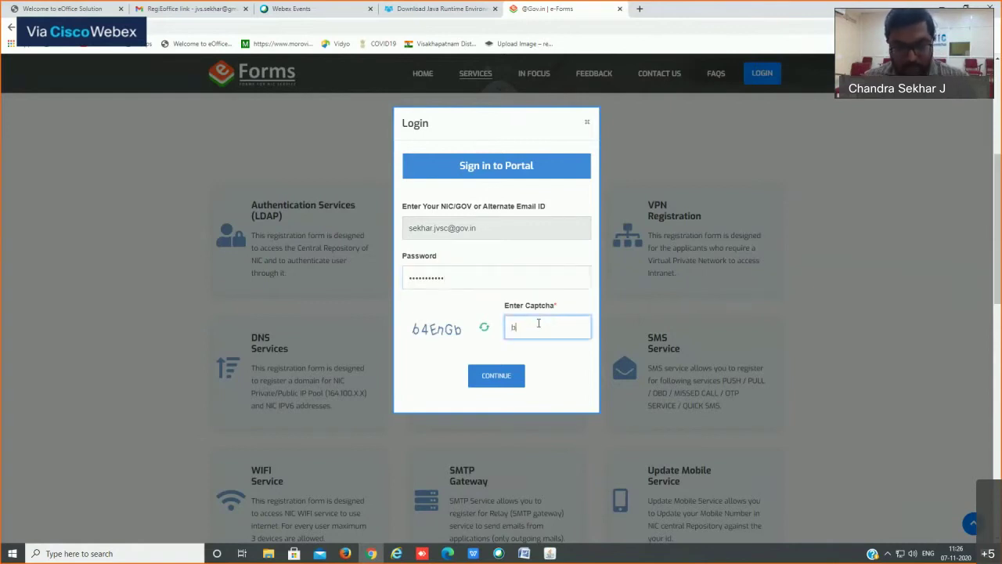
type("4E")
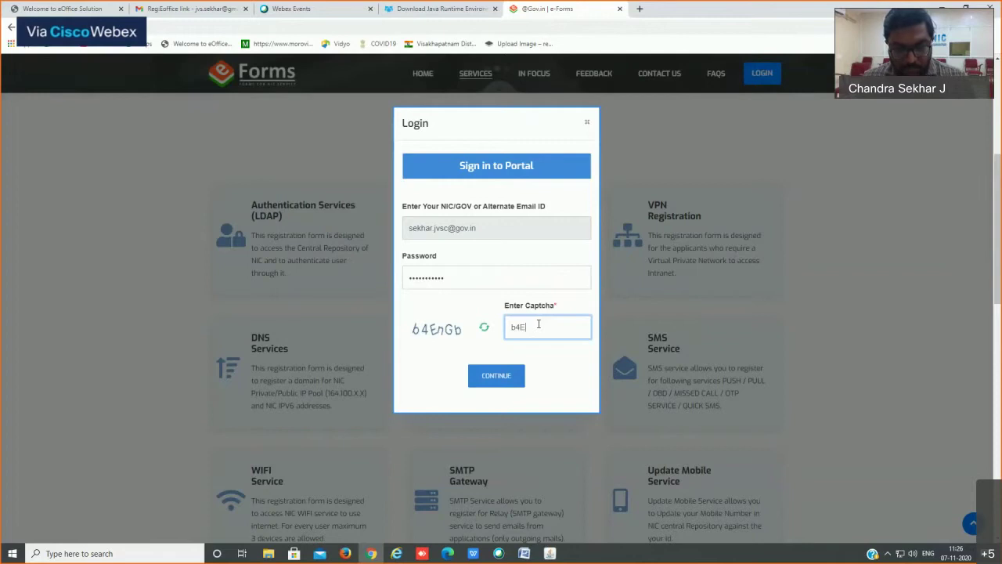
type("n")
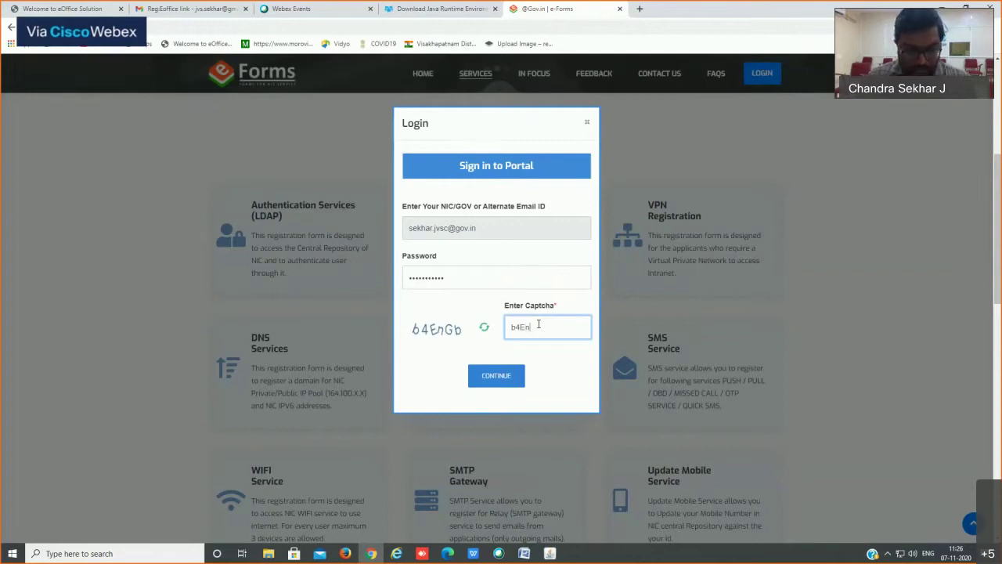
type("Gb")
key("Return")
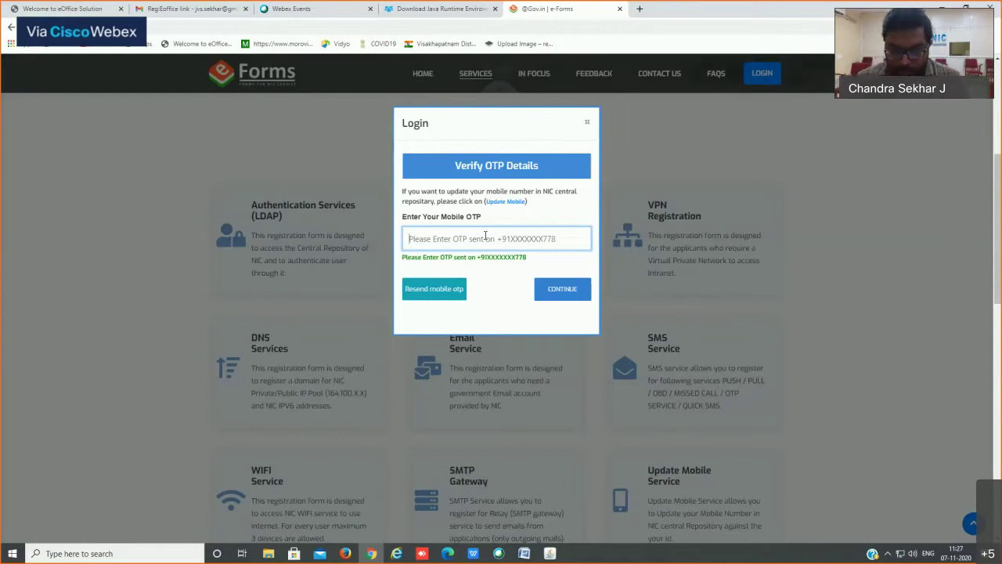
Step: Enter the mobile OTP, continue, and review the dashboard's zero request counts
type("•••")
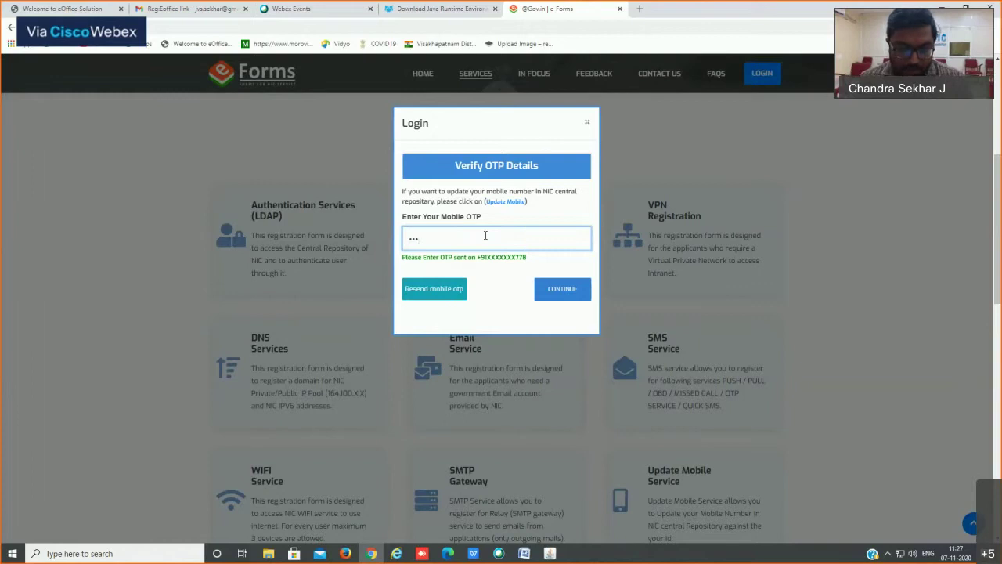
type("•••")
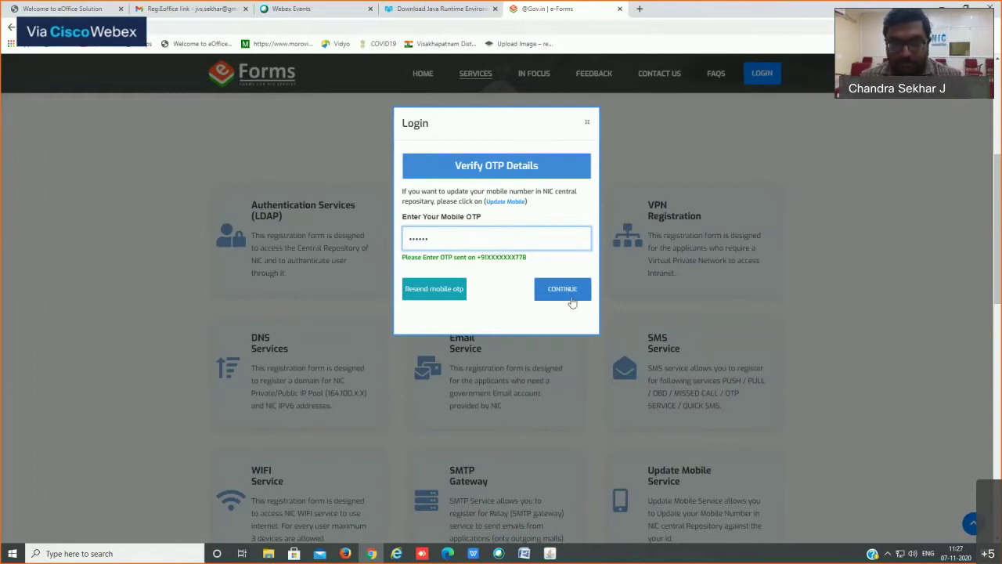
left_click(569, 291)
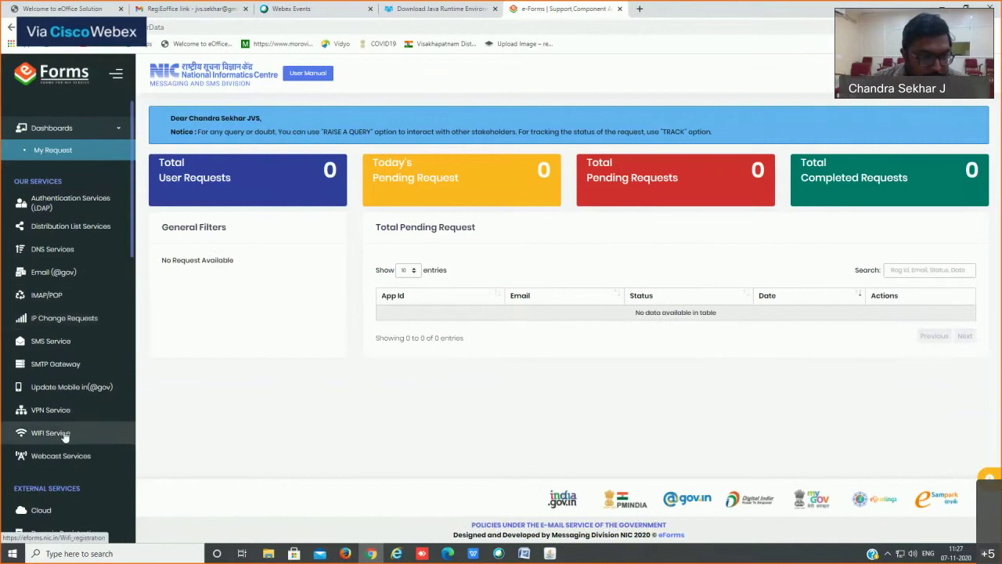
scroll(91, 409, "down", 3)
scroll(91, 411, "up", 3)
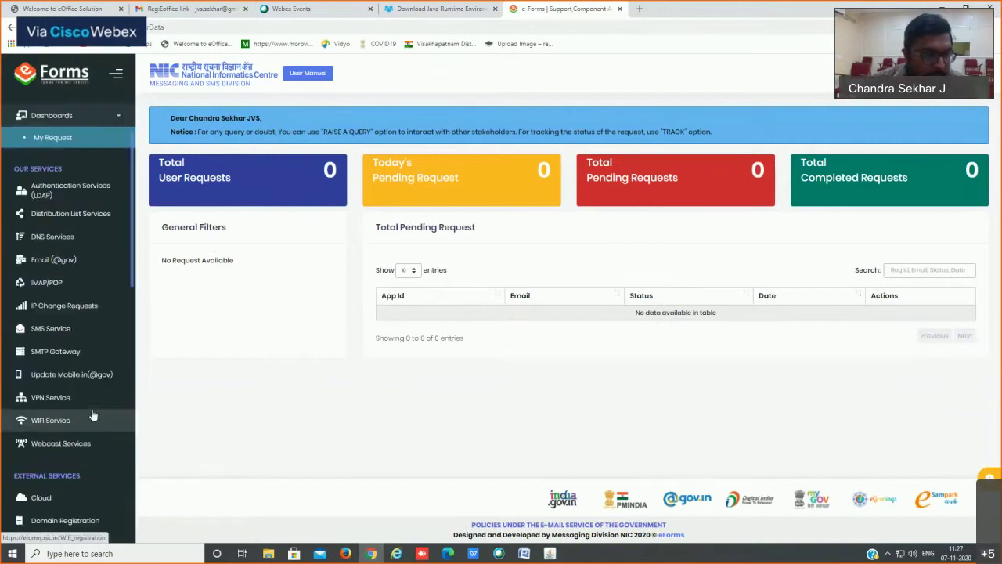
scroll(55, 271, "up", 1)
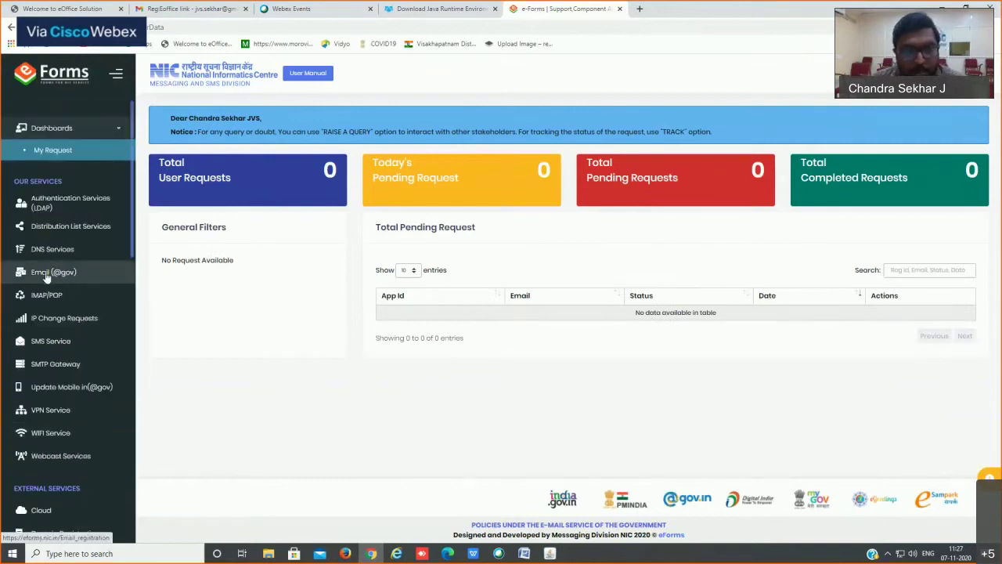
left_click(47, 276)
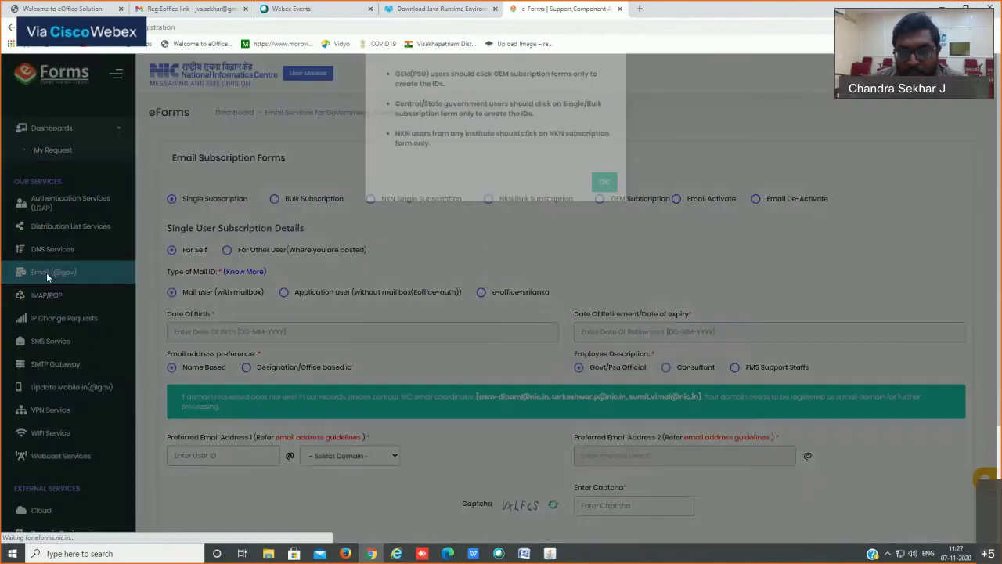
left_click(604, 216)
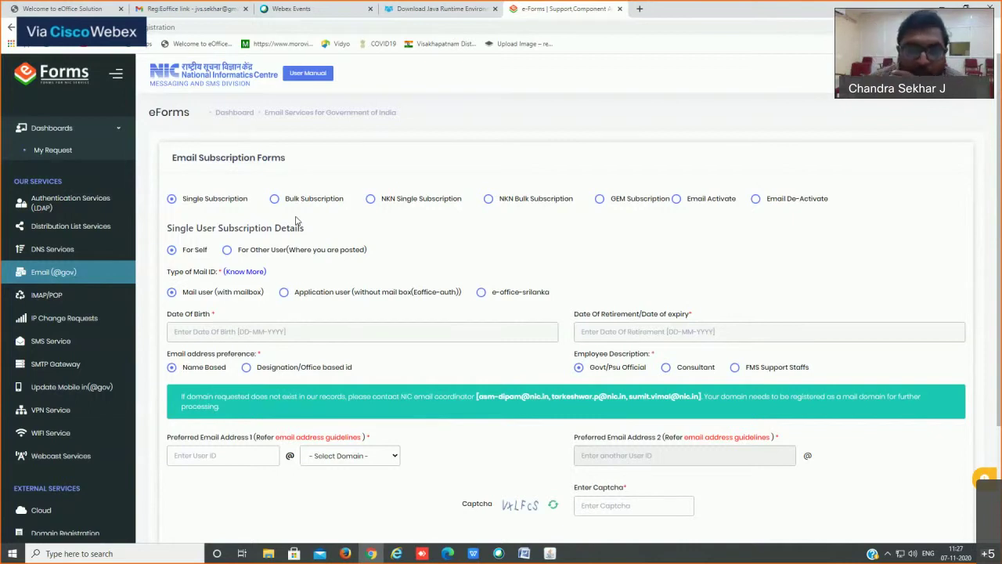
left_click(275, 200)
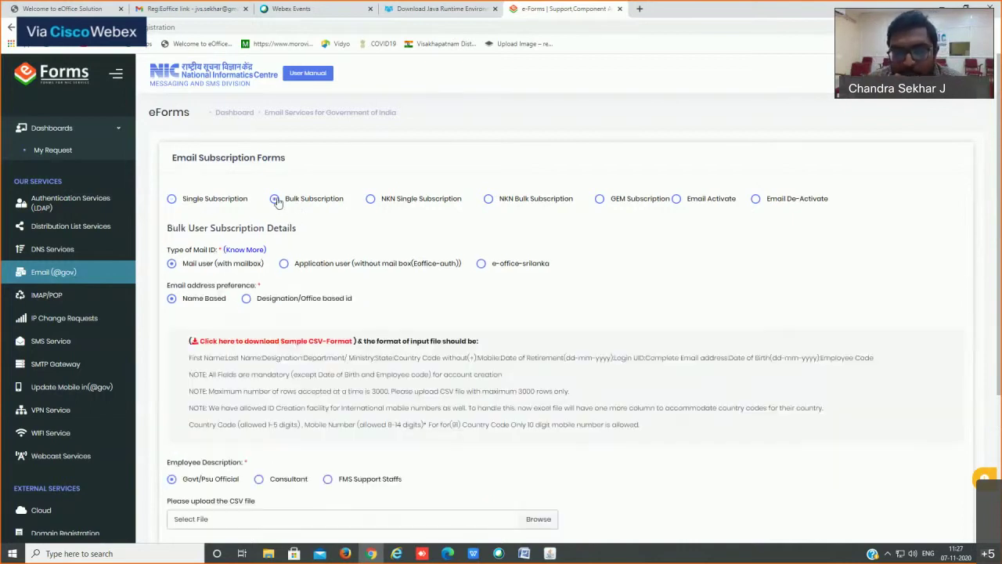
left_click(204, 202)
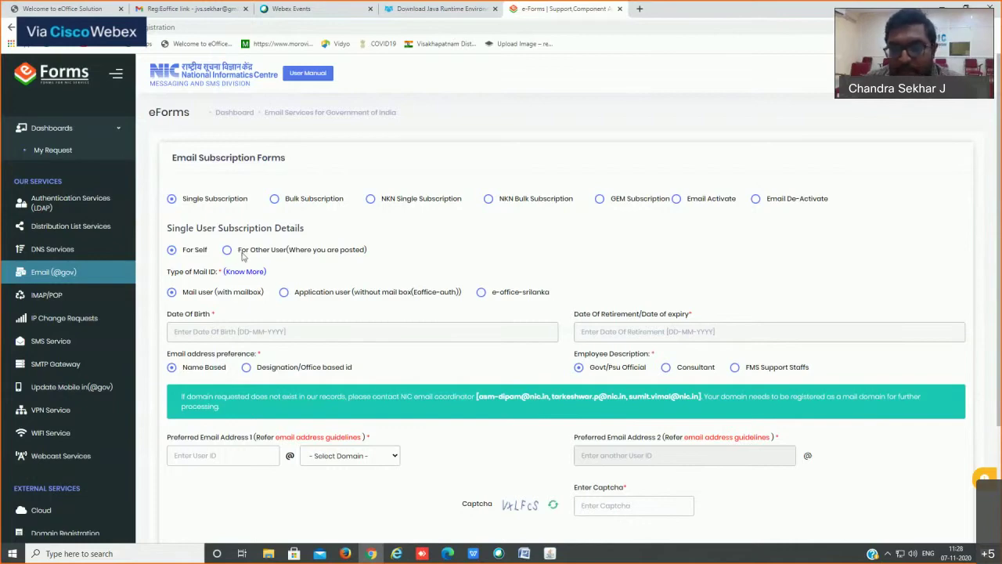
left_click(228, 250)
left_click(603, 158)
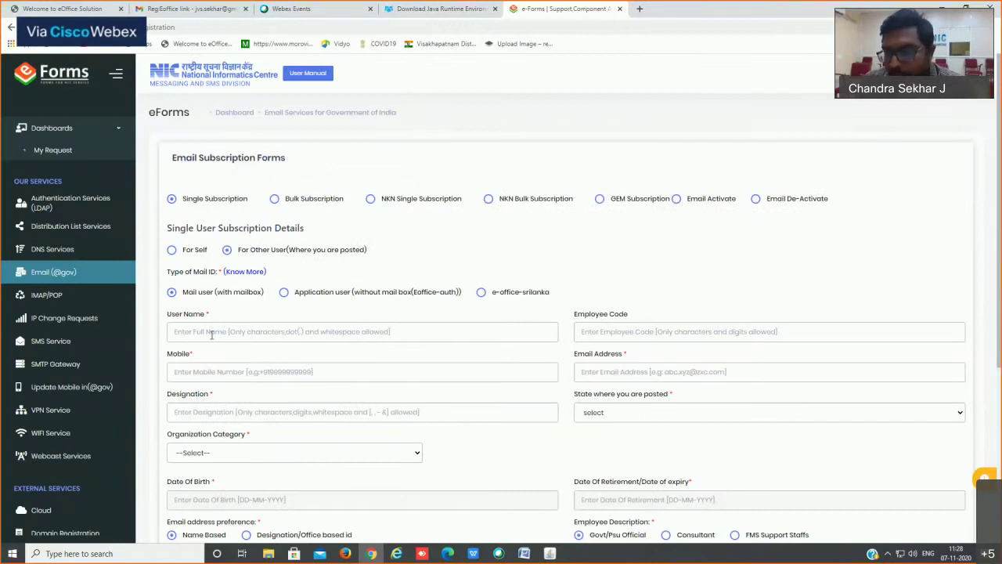
scroll(227, 331, "down", 1)
left_click(243, 225)
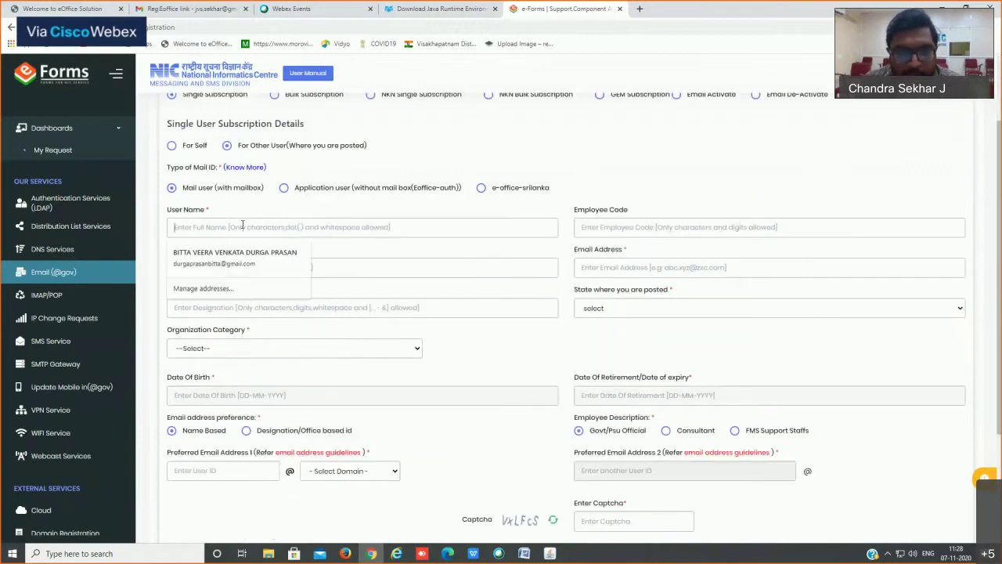
left_click(627, 225)
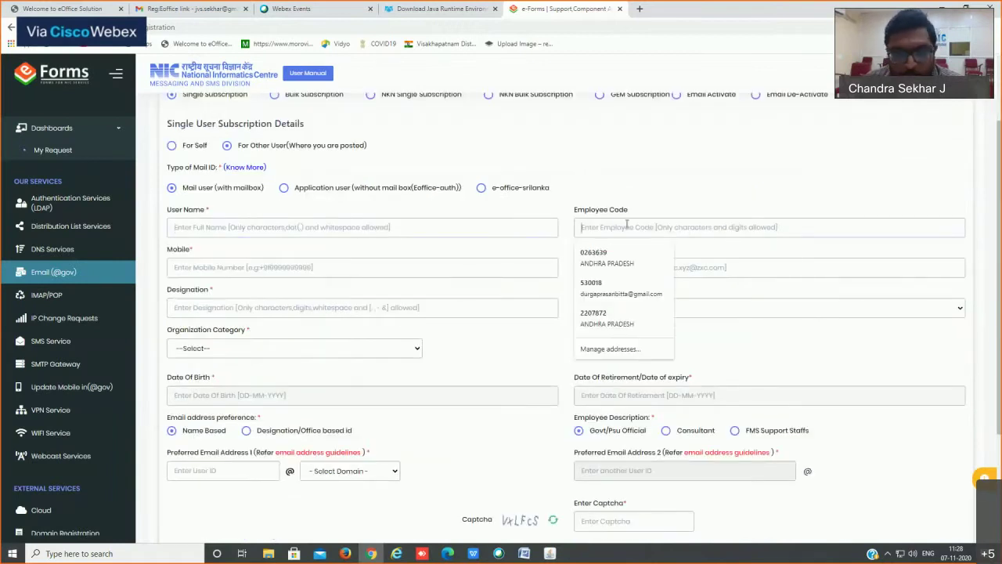
left_click(182, 263)
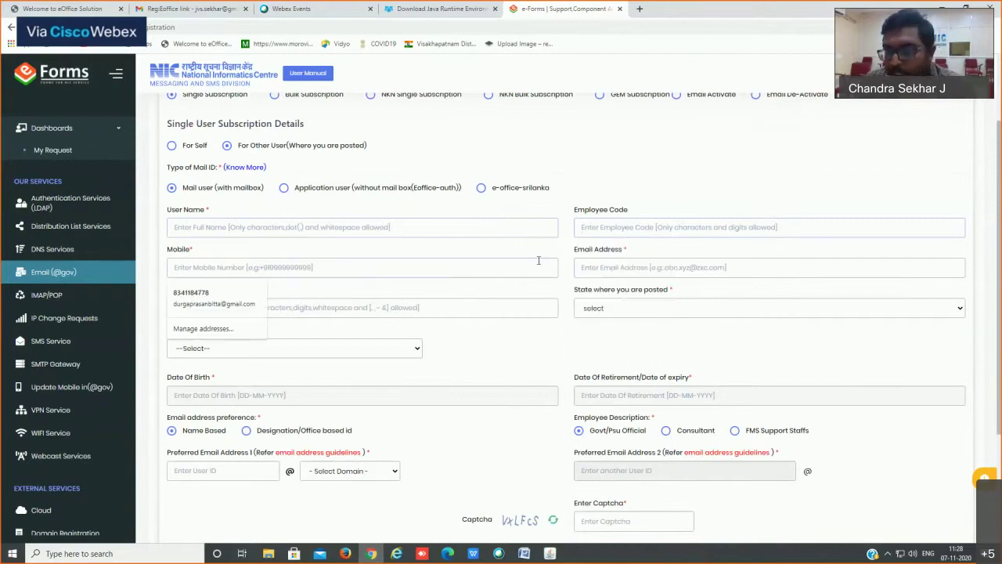
left_click(683, 260)
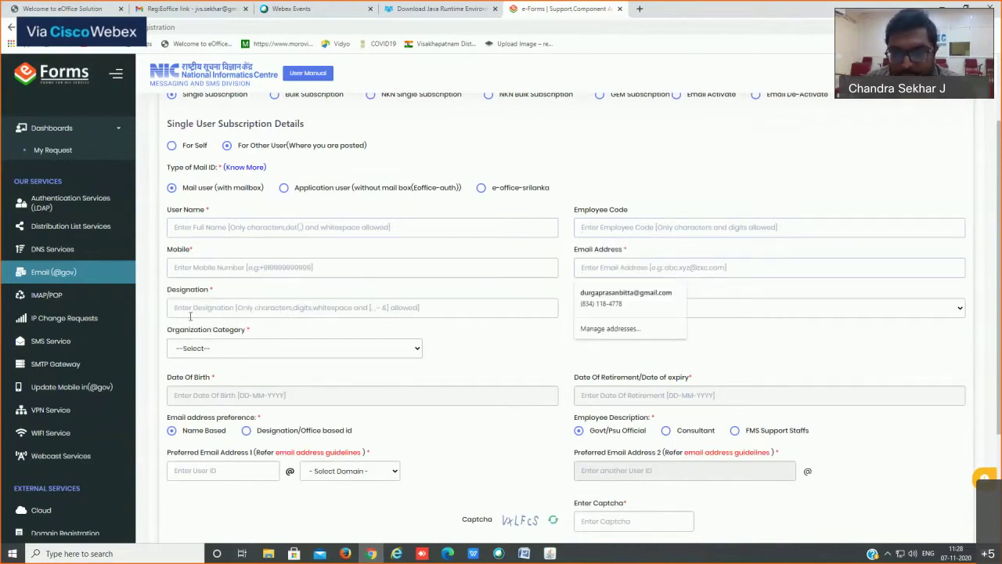
left_click(671, 308)
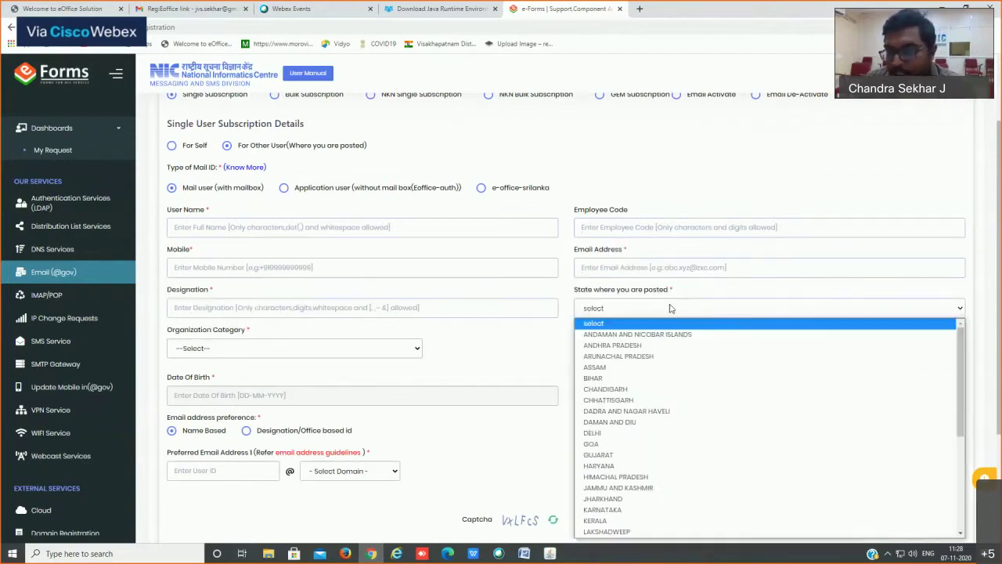
left_click(619, 346)
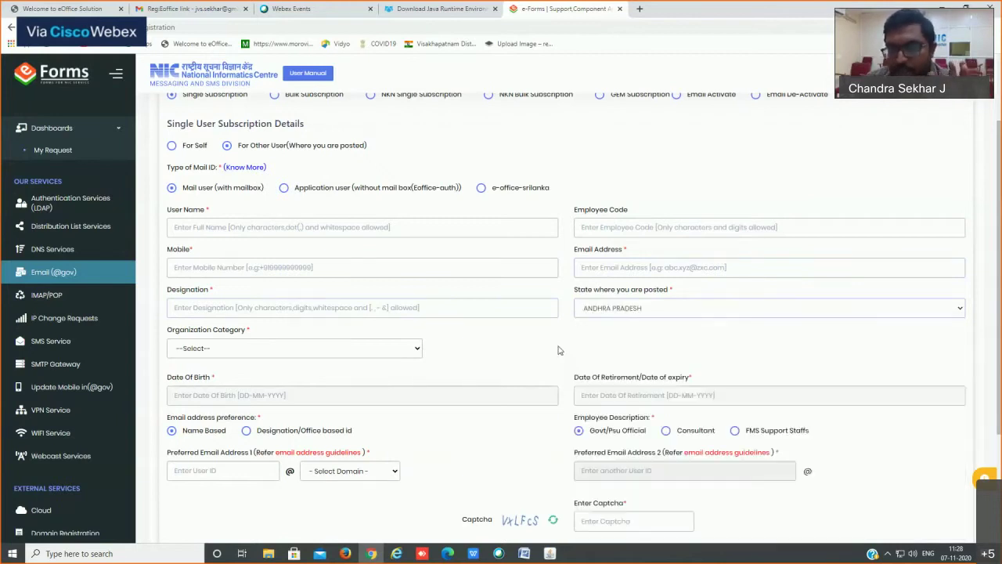
left_click(222, 352)
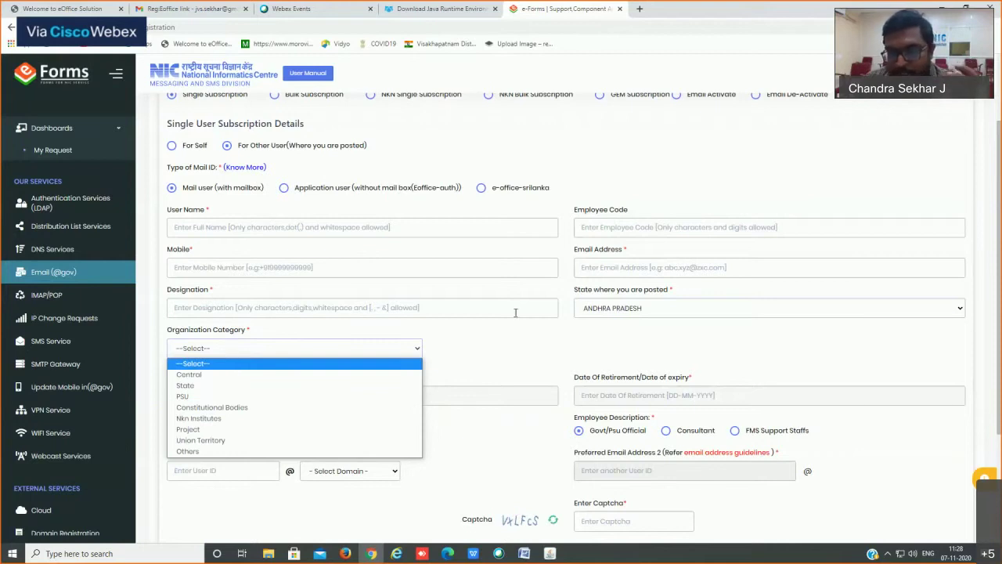
left_click(372, 361)
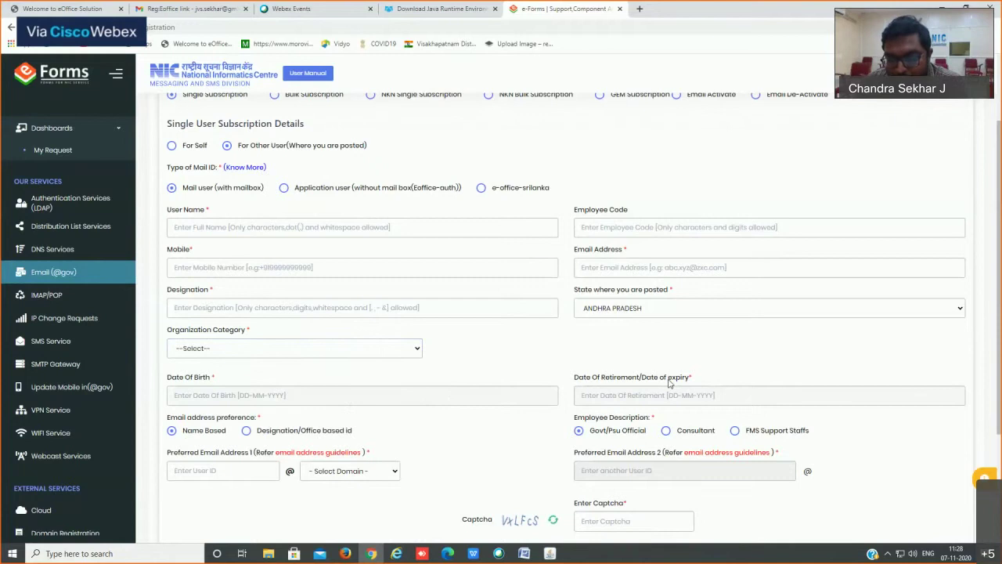
scroll(439, 388, "down", 1)
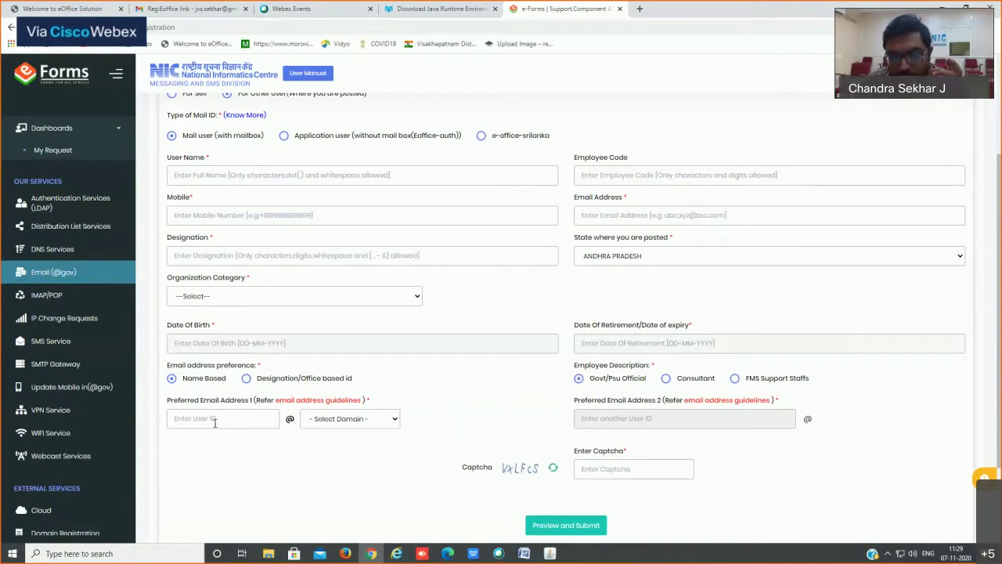
Step: Click into the preferred User ID field, then switch to the eOffice login in Internet Explorer
left_click(215, 423)
left_click(616, 421)
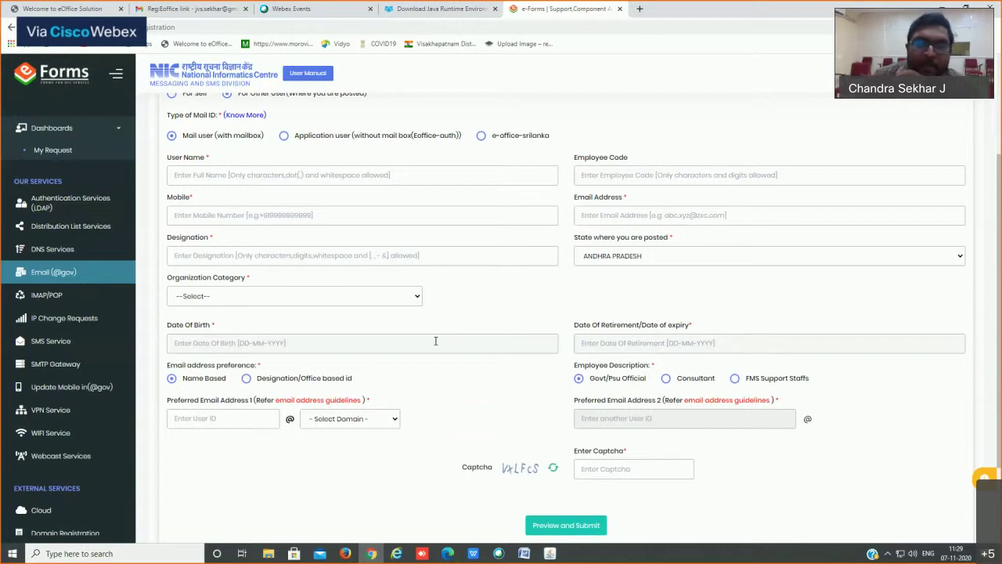
left_click(397, 554)
Step: Fill the eOffice login ID and password from the saved autocomplete entry, then open a new tab
left_click(466, 343)
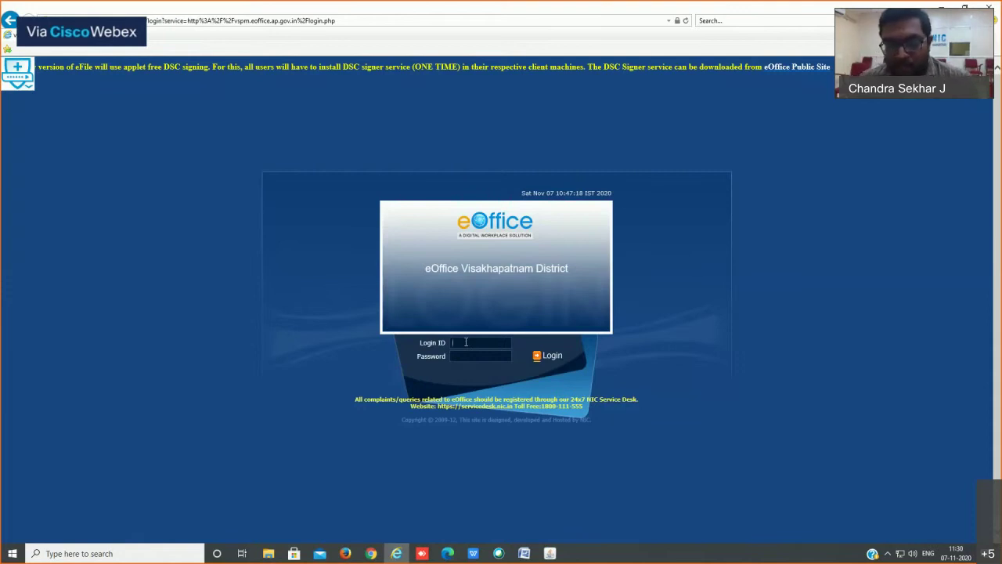
left_click(371, 554)
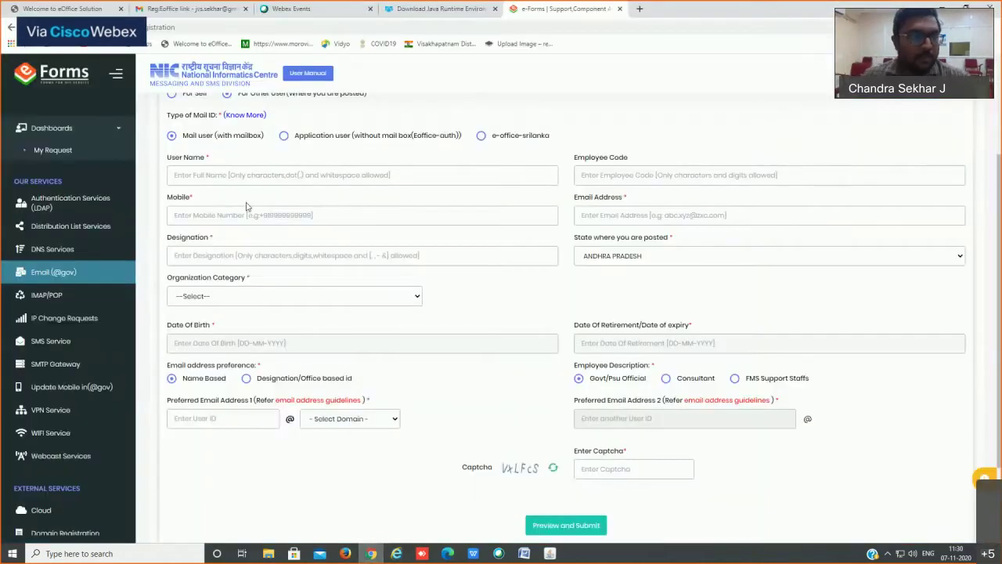
left_click(68, 8)
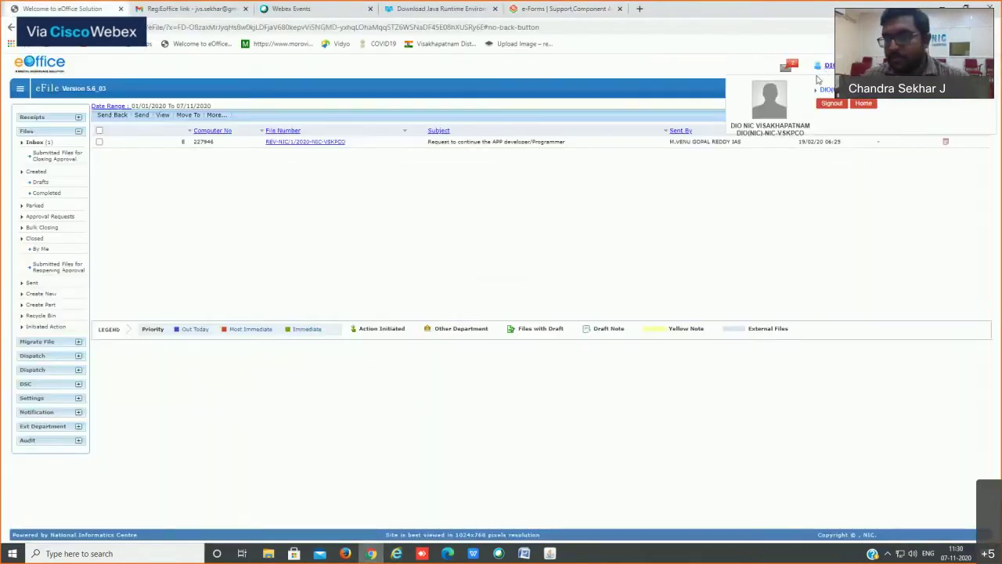
key("alt+Tab")
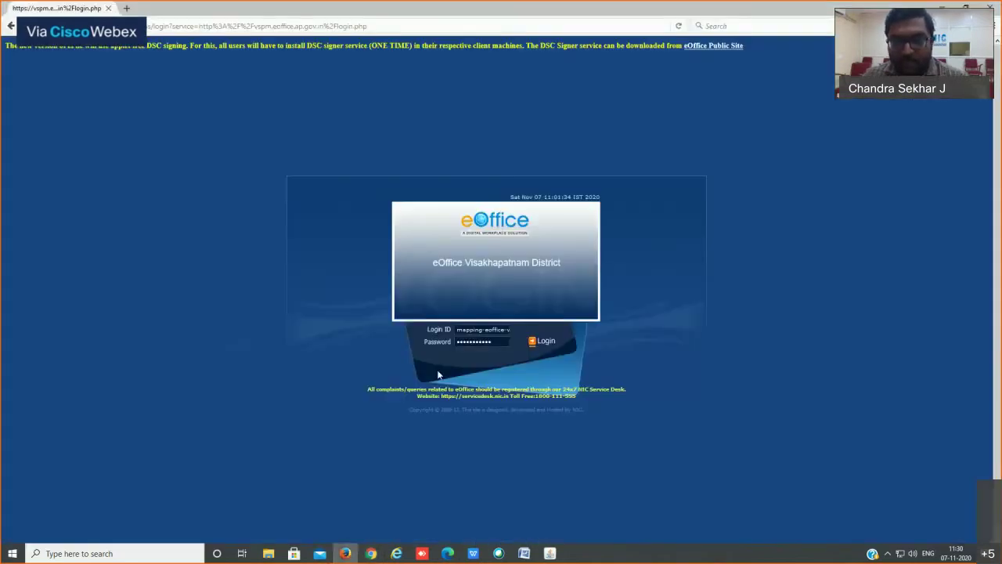
left_click_drag(459, 332, 583, 323)
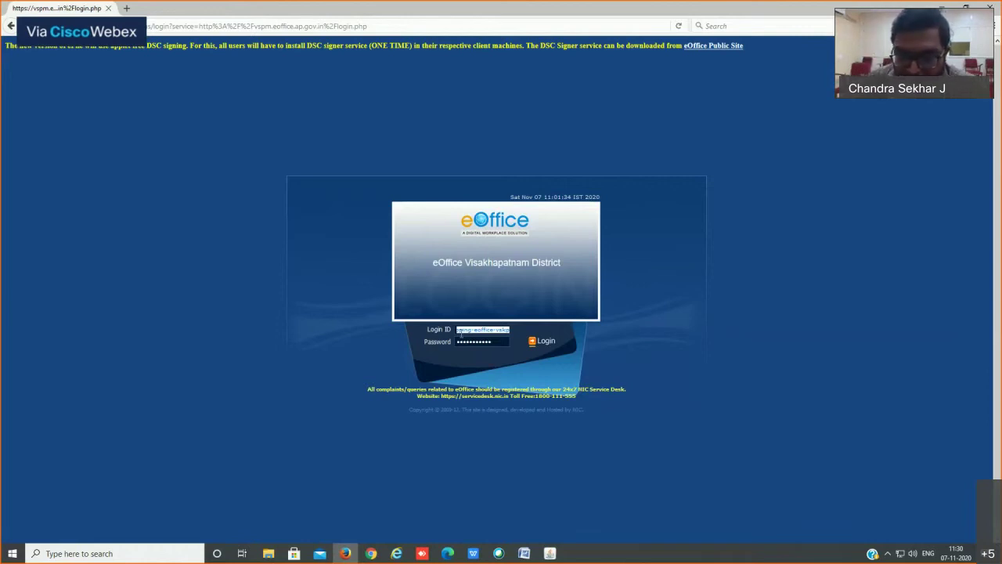
left_click(459, 331)
key("Down")
key("Return")
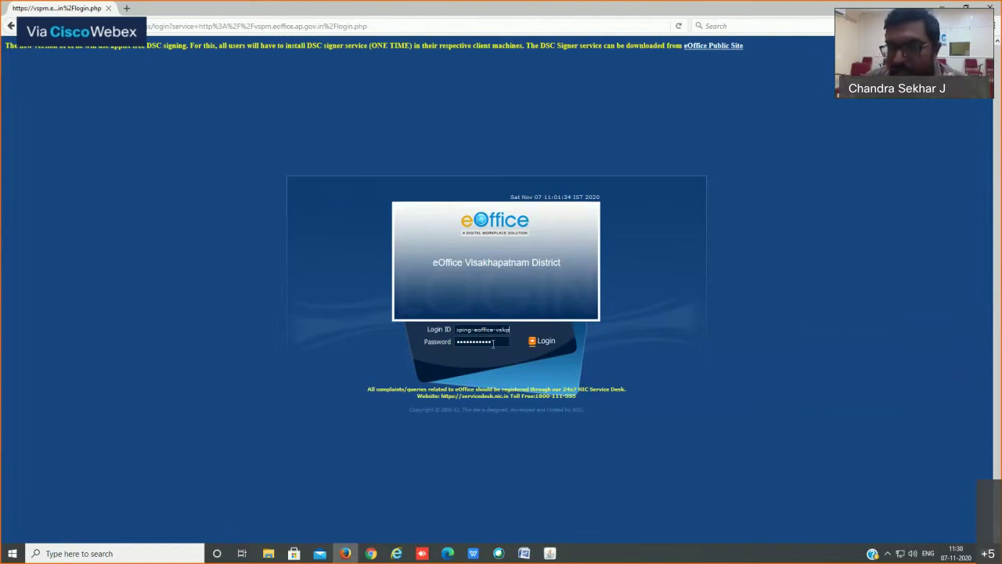
left_click_drag(494, 342, 358, 351)
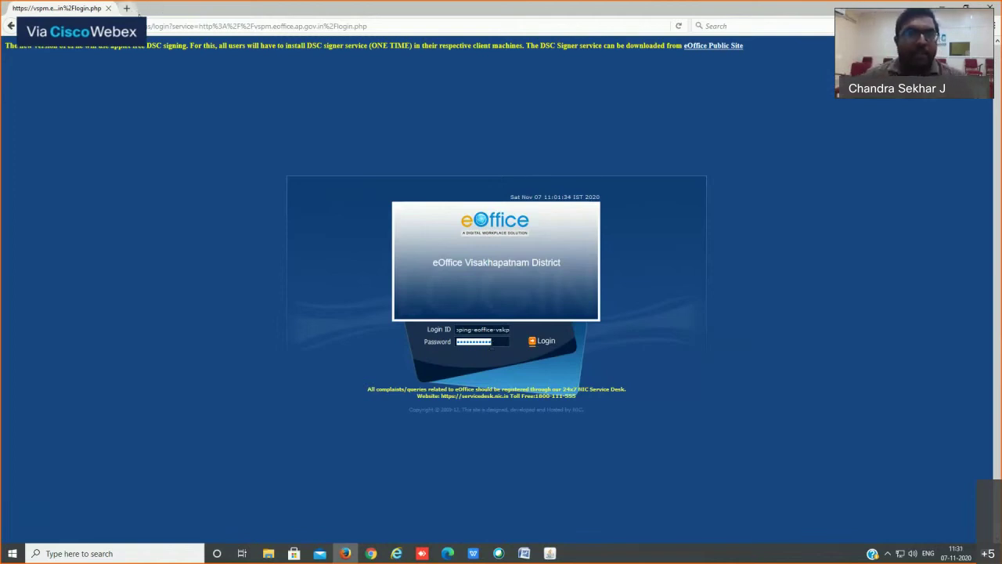
left_click(126, 8)
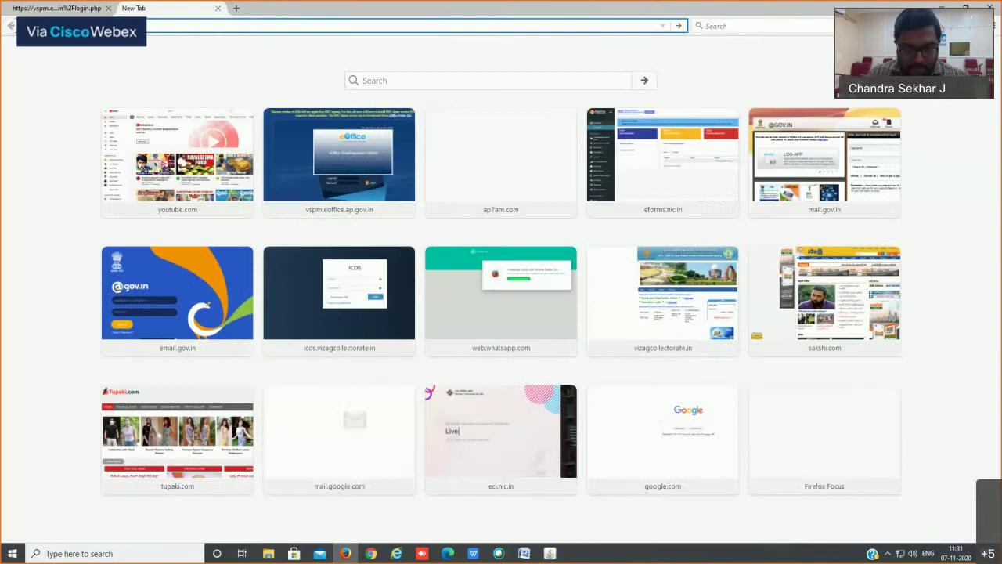
Step: Load the email.gov.in sign-in page and point out its password reset option
type("email.gov.in/")
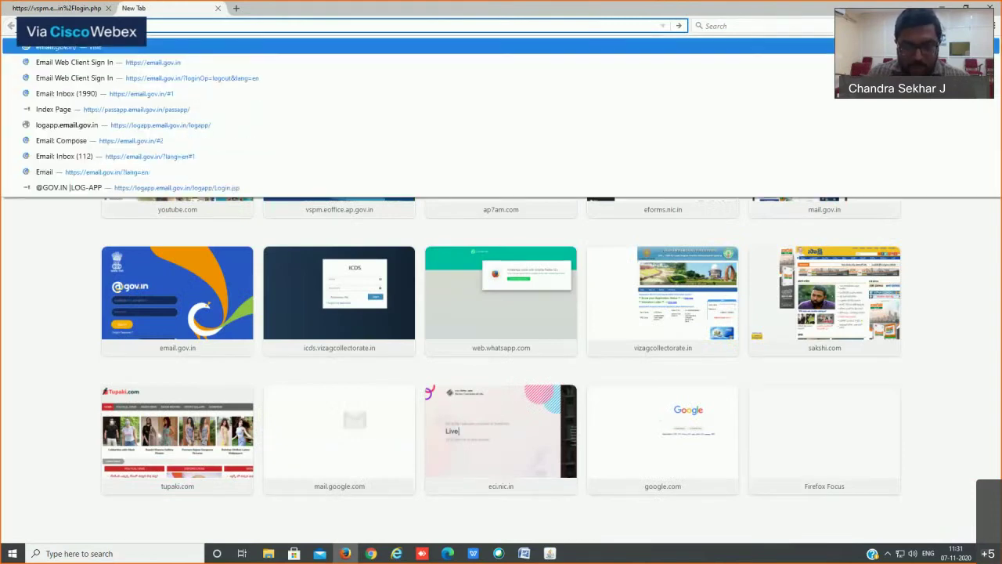
key("Return")
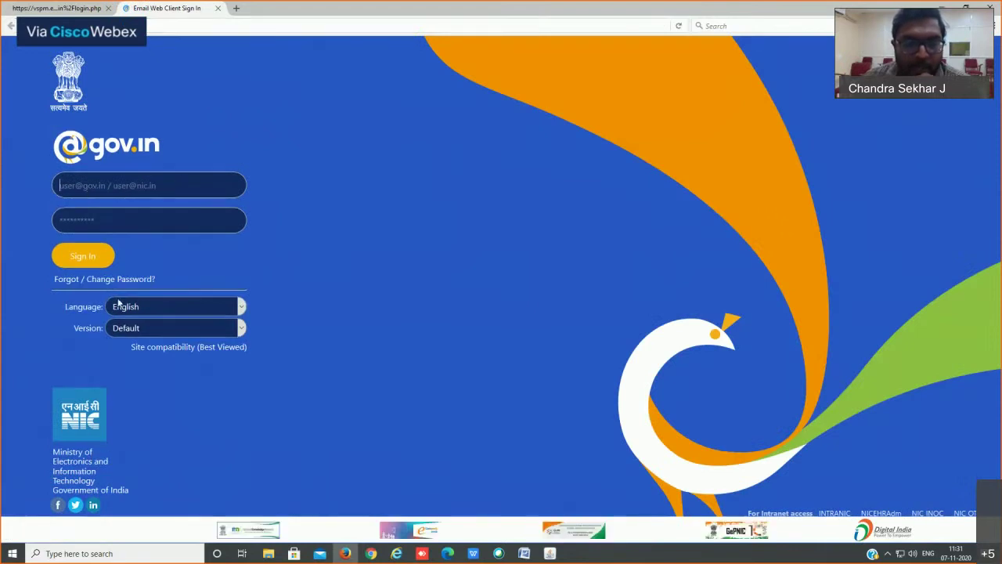
left_click_drag(36, 278, 179, 279)
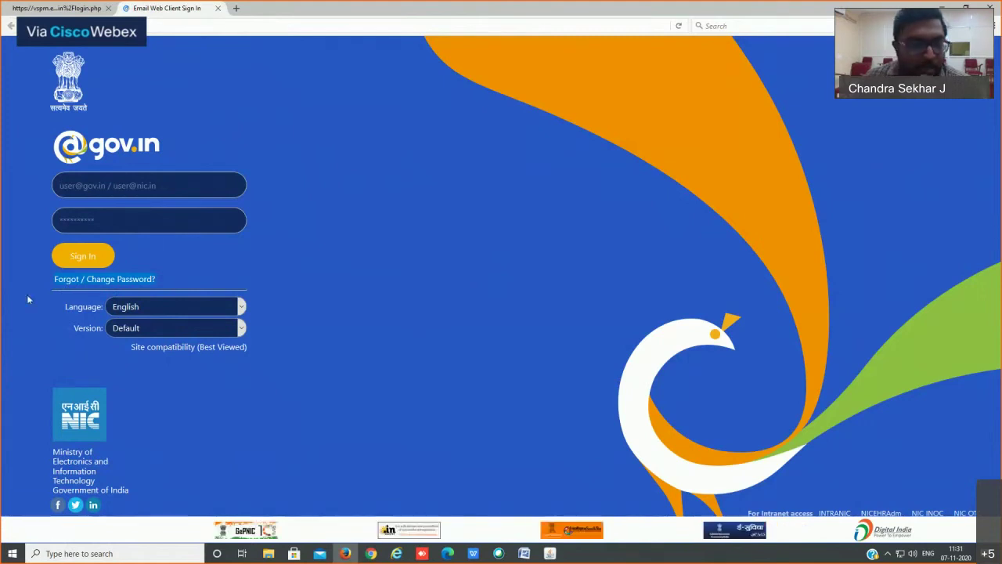
Step: Follow the Forgot / Change Password? link to open PASS-APP in a new tab
left_click(137, 286)
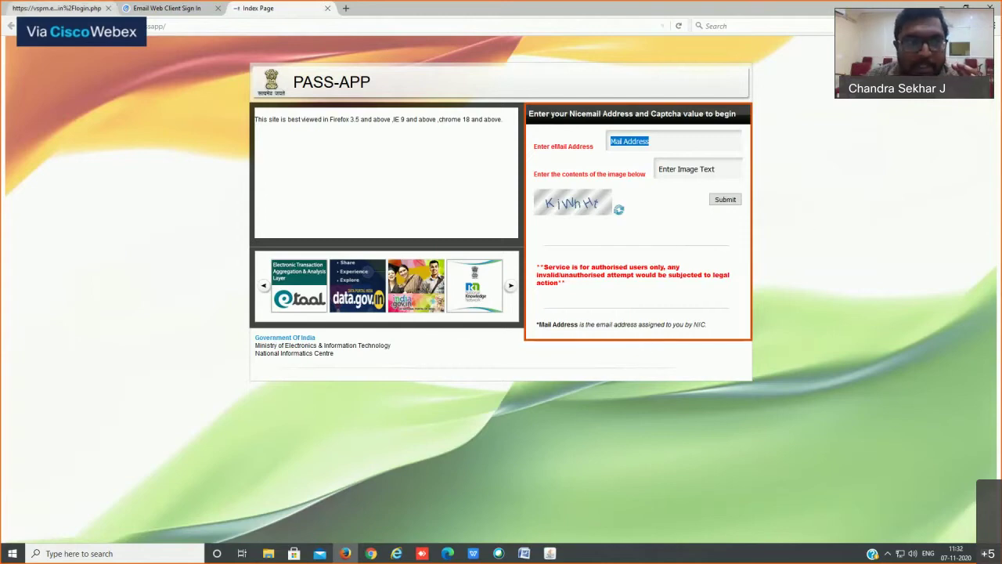
Step: Log in to eOffice Visakhapatnam District using the saved credentials
left_click(69, 8)
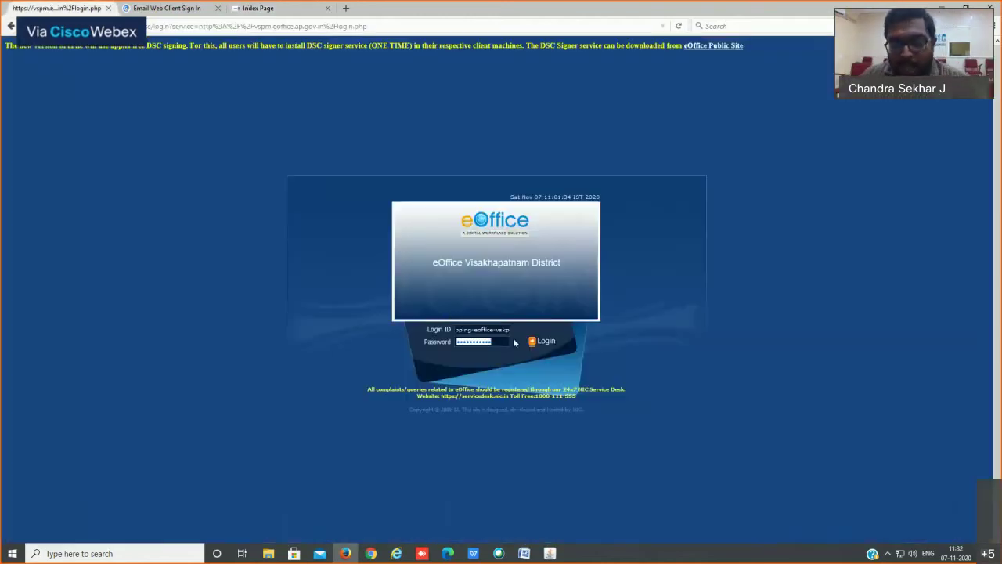
left_click(452, 332)
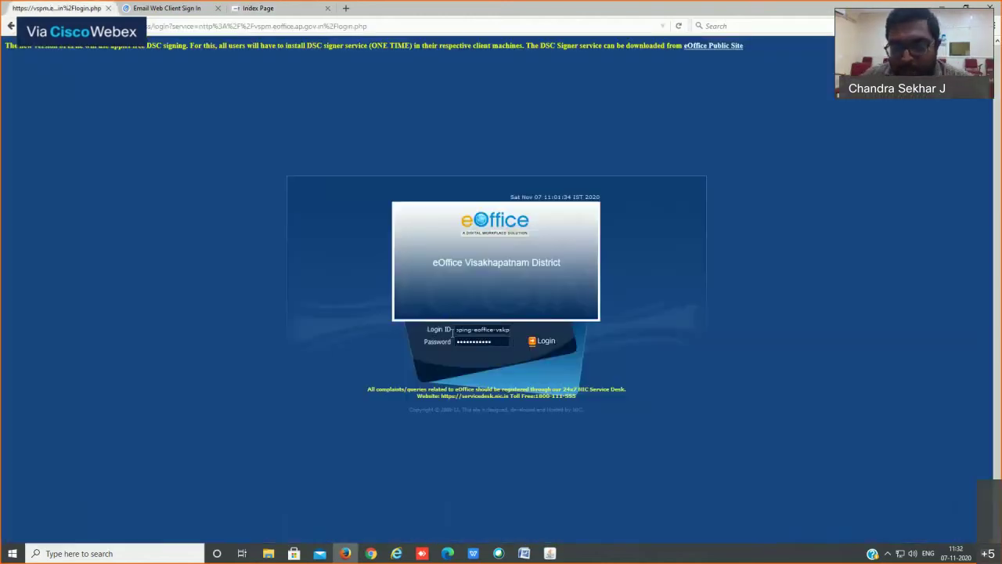
left_click(539, 345)
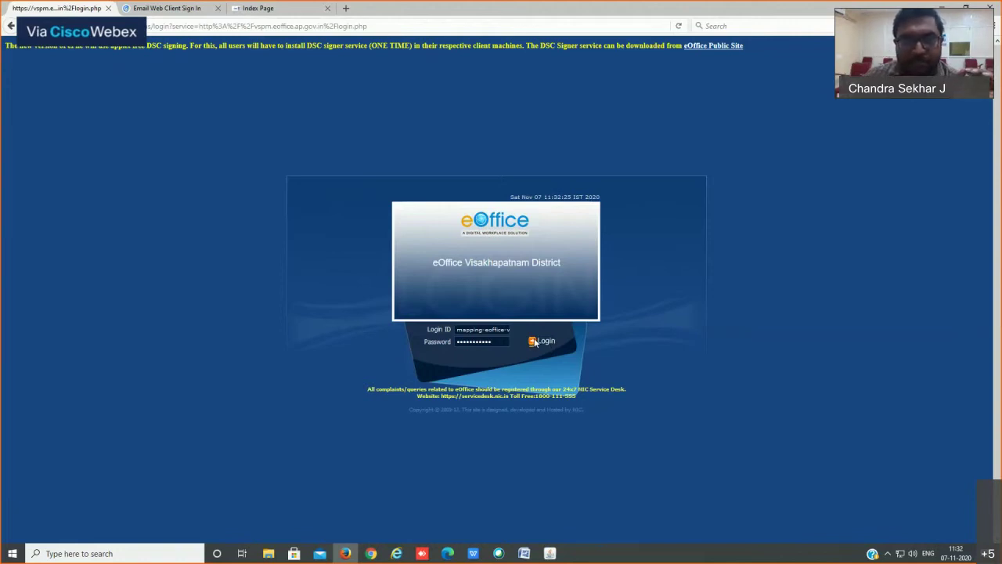
left_click(533, 343)
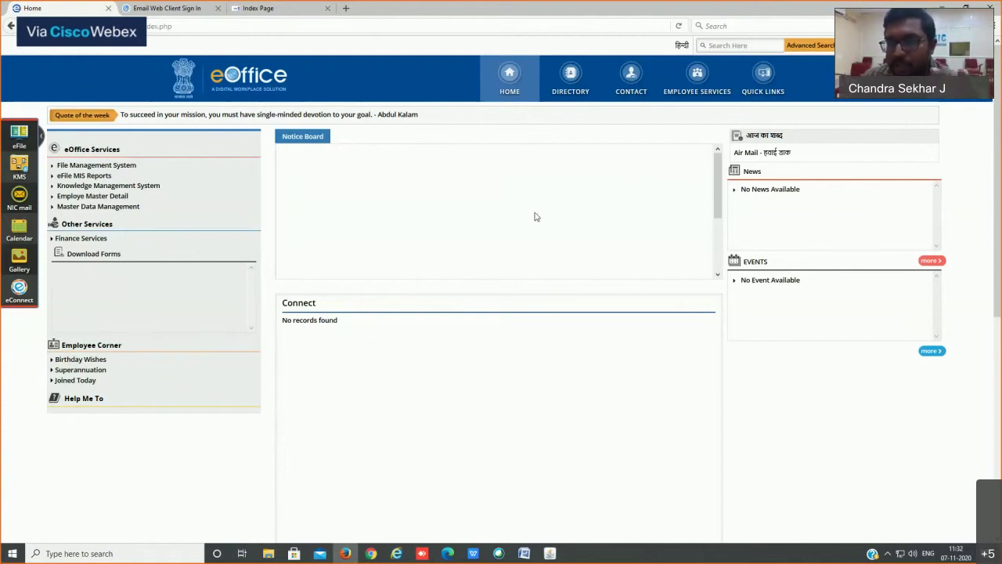
Step: Zoom the portal in one step and launch File Management System from eOffice Services
left_click(572, 80)
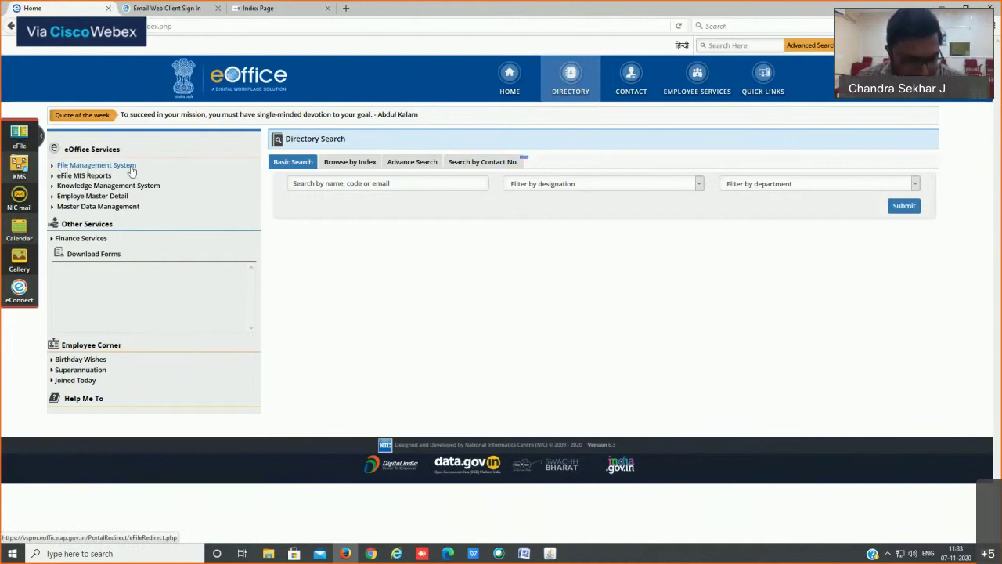
key("ctrl+plus")
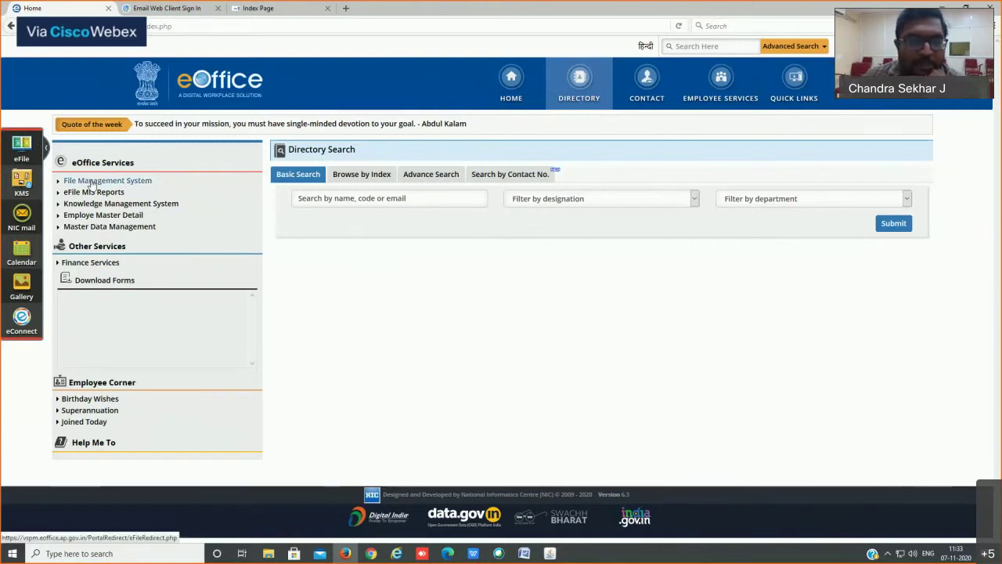
left_click(73, 182)
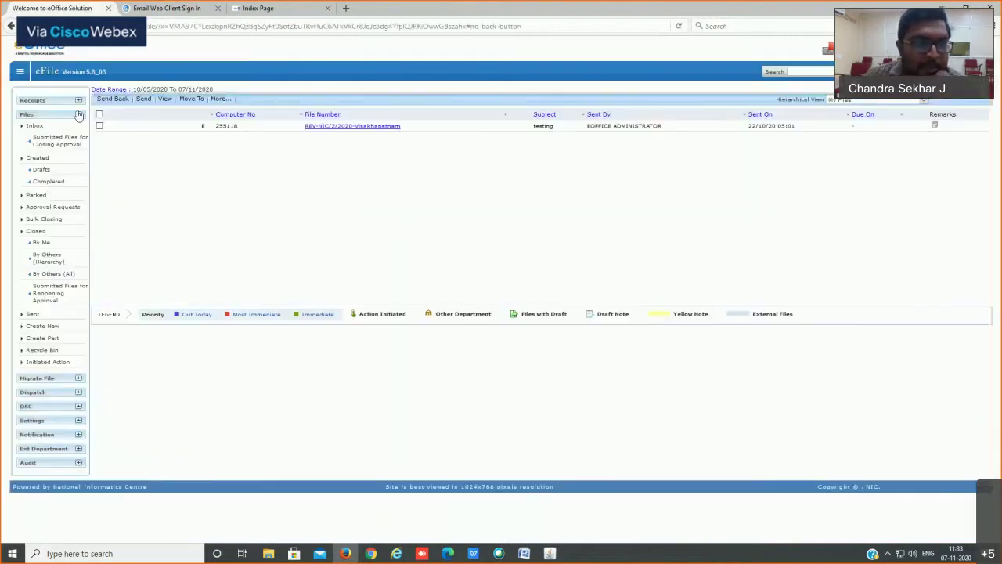
Step: Expand Receipts in the eFile left panel and open Browse & Diarise for a new receipt
left_click(79, 114)
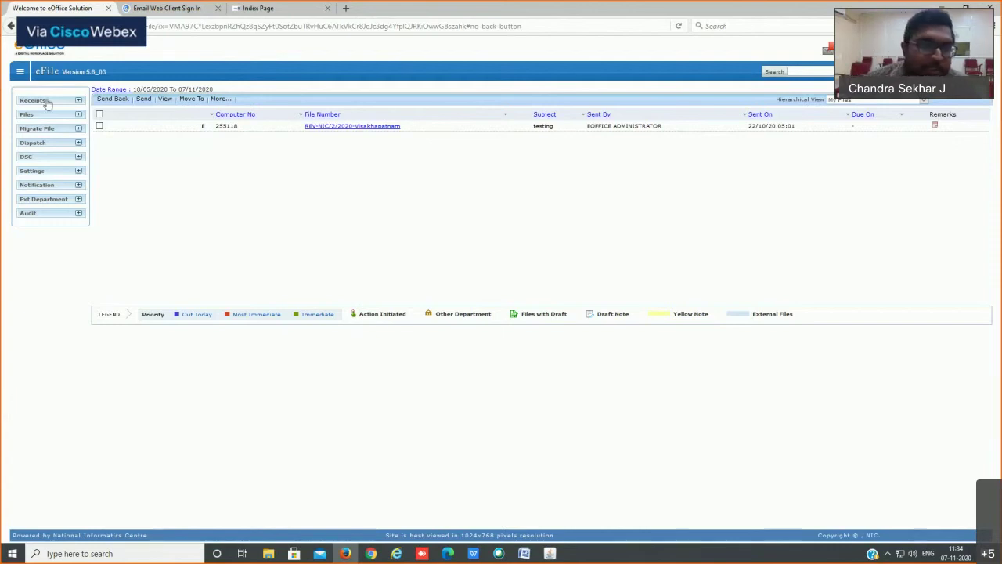
left_click(72, 101)
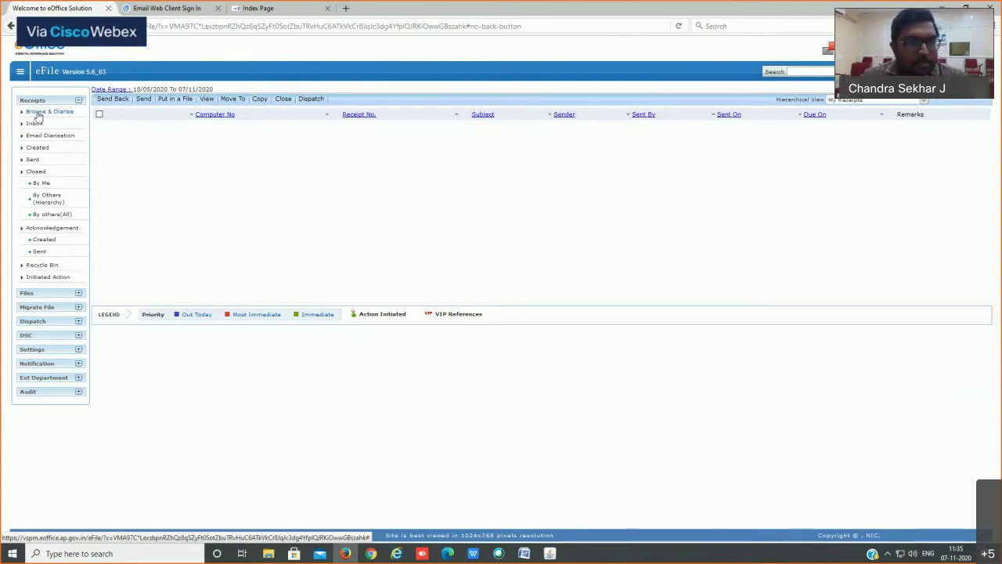
left_click(37, 115)
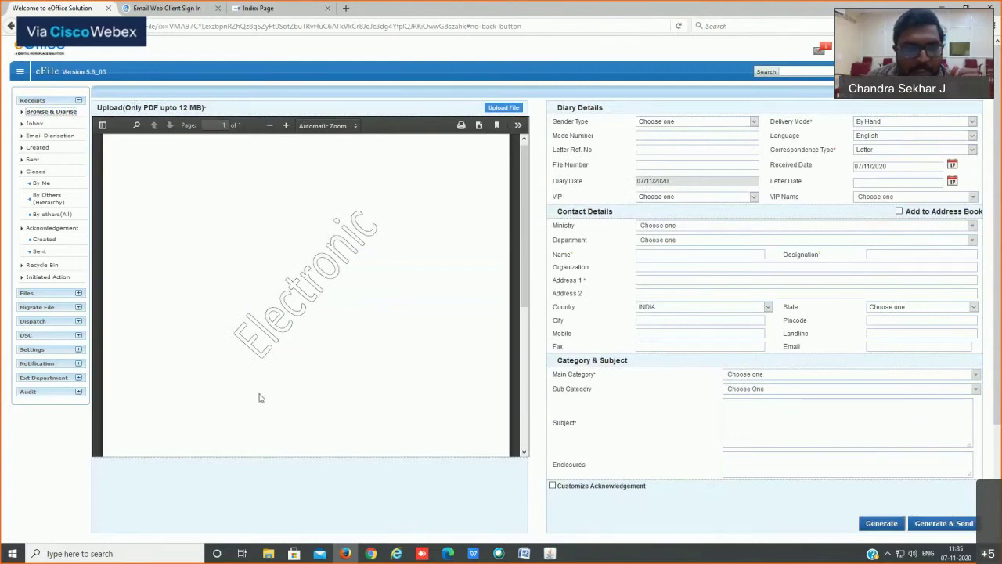
Step: Bring up the File Upload dialog from the empty Browse & Diarise form
left_click(47, 112)
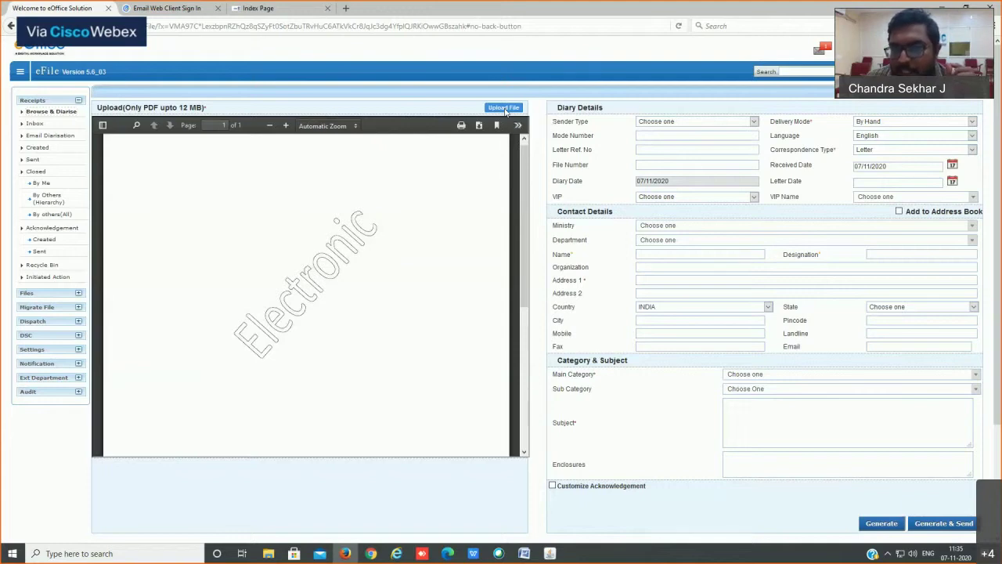
left_click(505, 109)
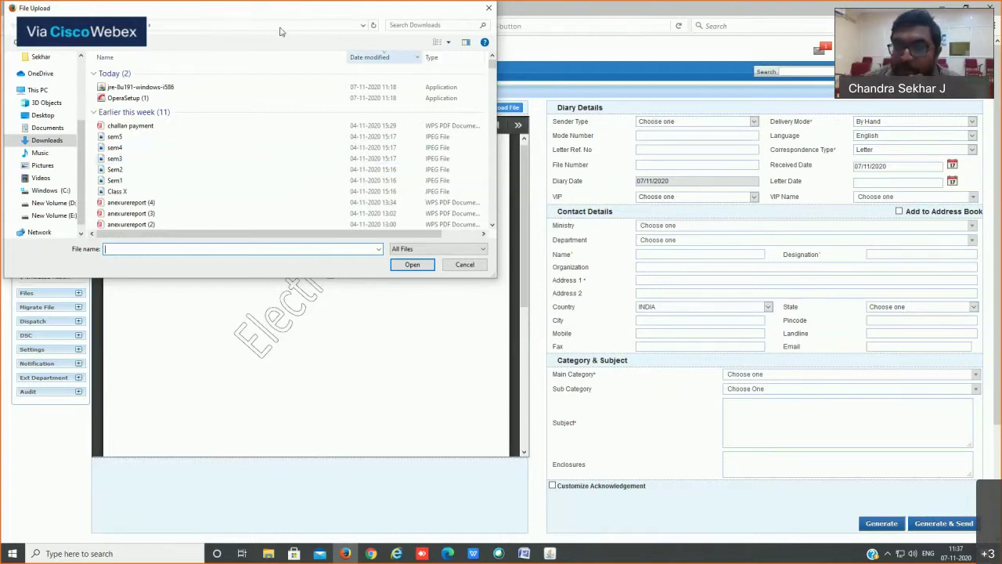
left_click(465, 265)
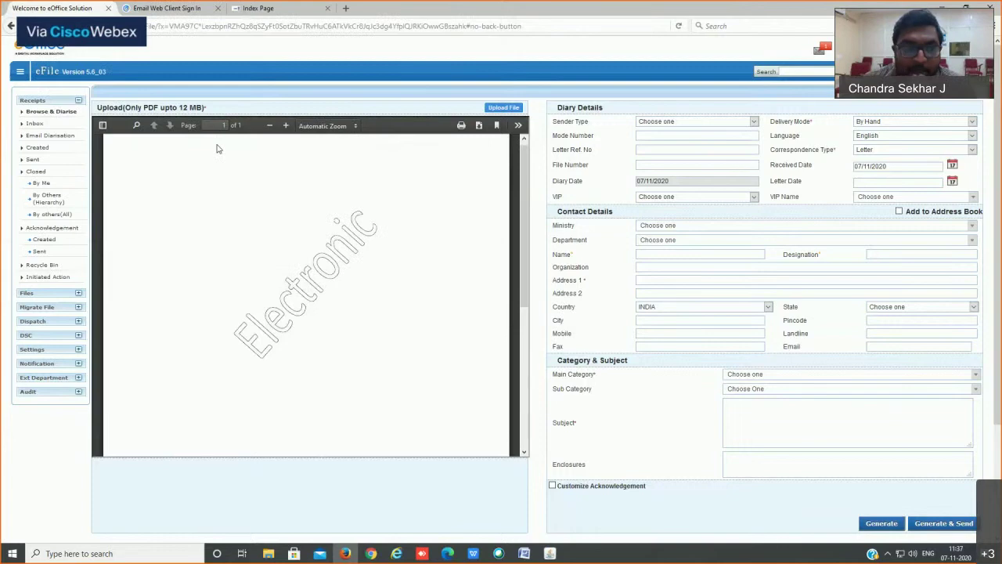
left_click_drag(148, 107, 302, 108)
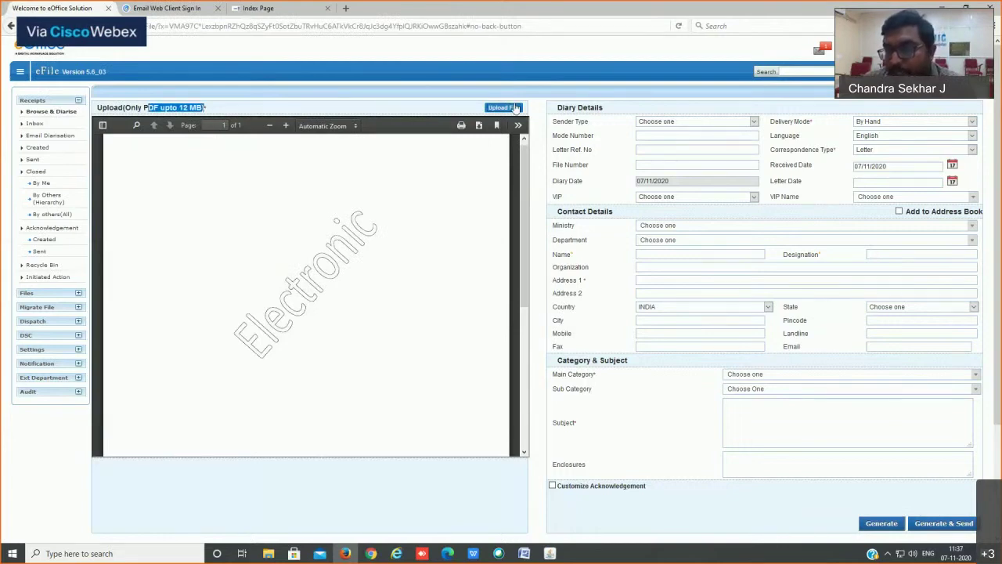
left_click(464, 120)
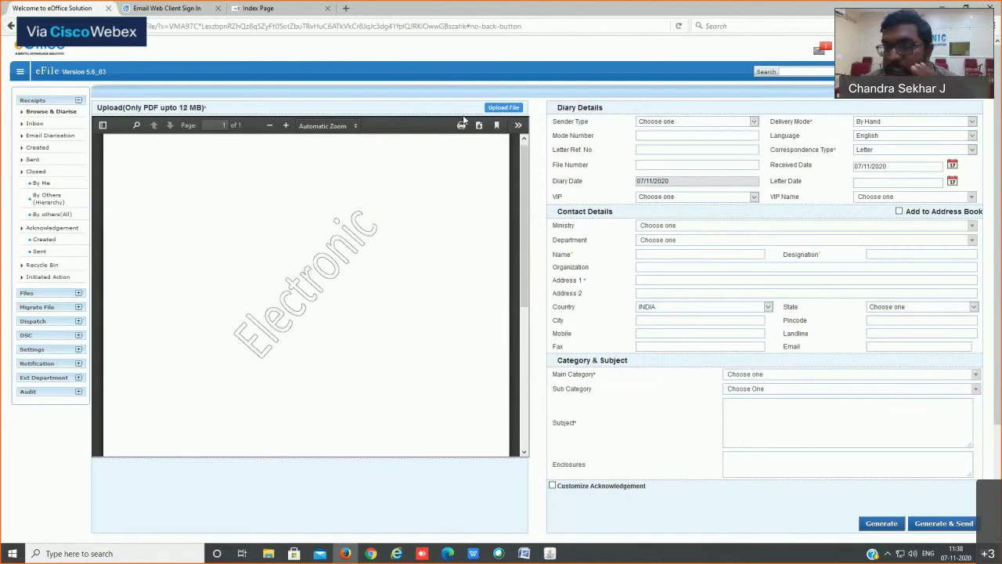
Step: Upload 'ASHA notification Application 8-10-20' PDF from the Desktop E-Office folder
left_click(501, 108)
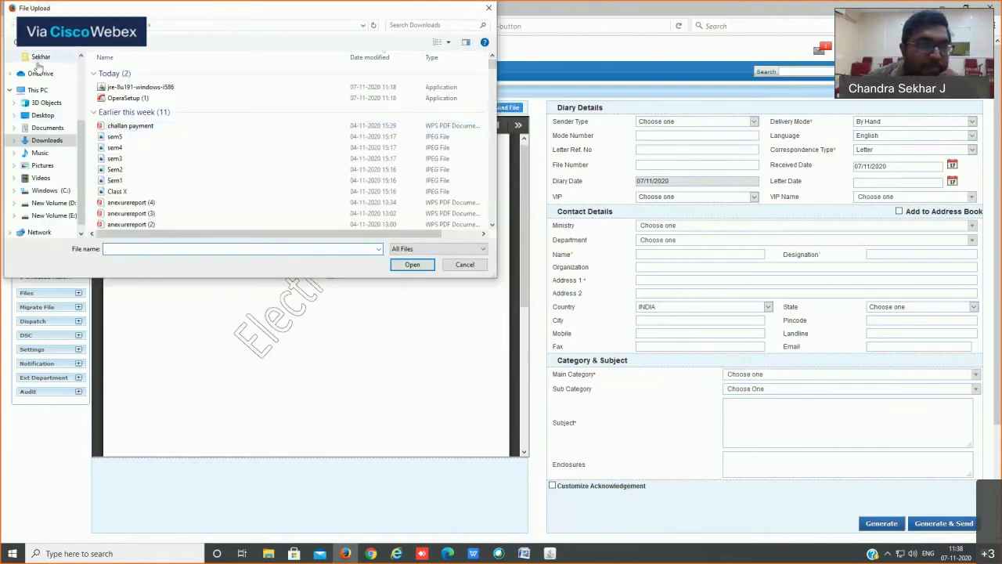
left_click(42, 115)
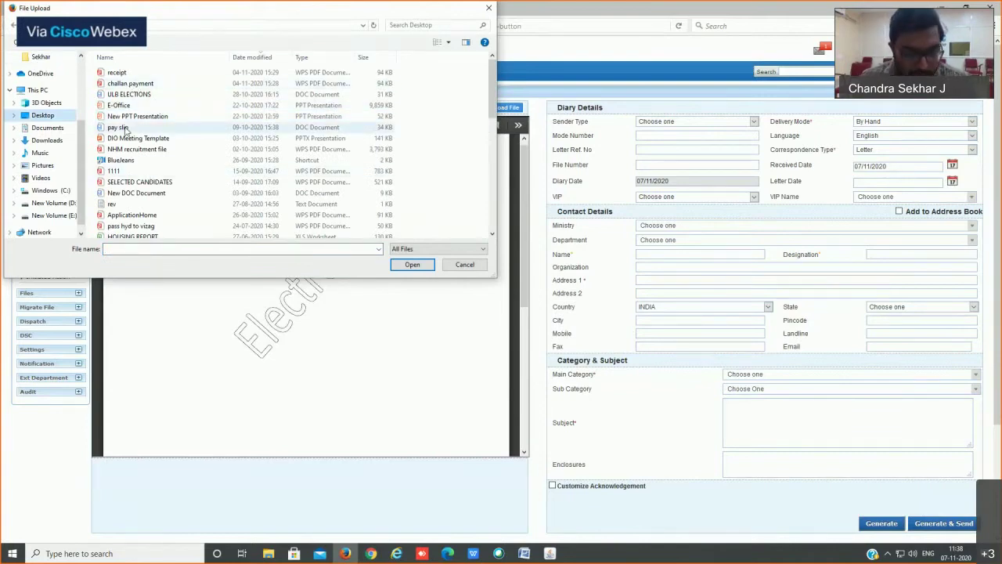
left_click(124, 108)
key("e")
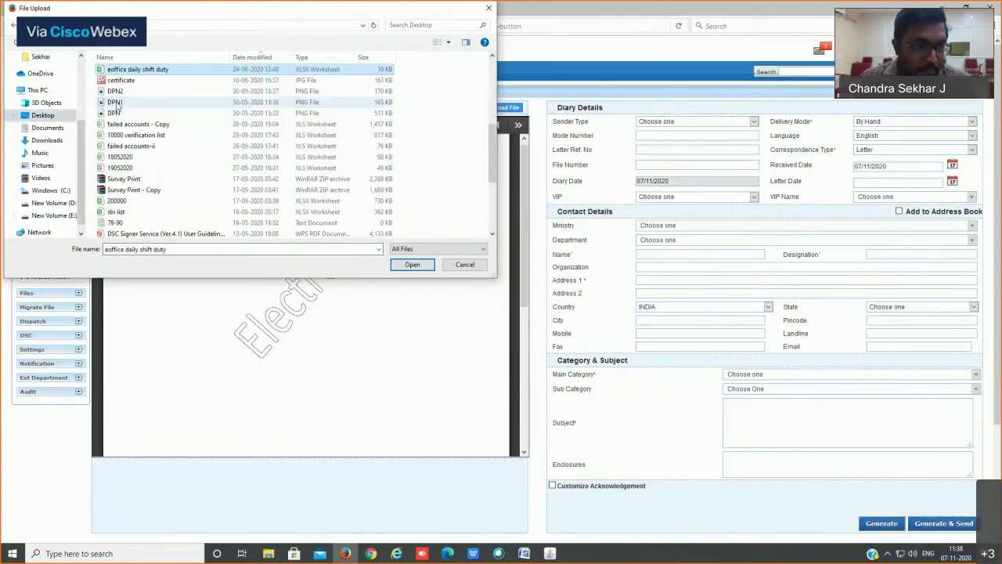
scroll(117, 108, "down", 4)
double_click(118, 149)
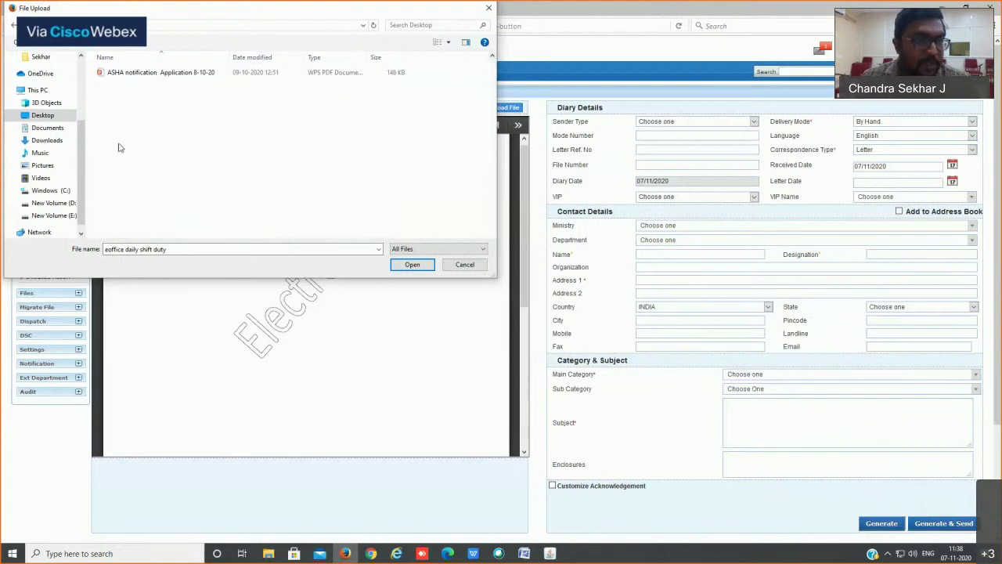
double_click(152, 78)
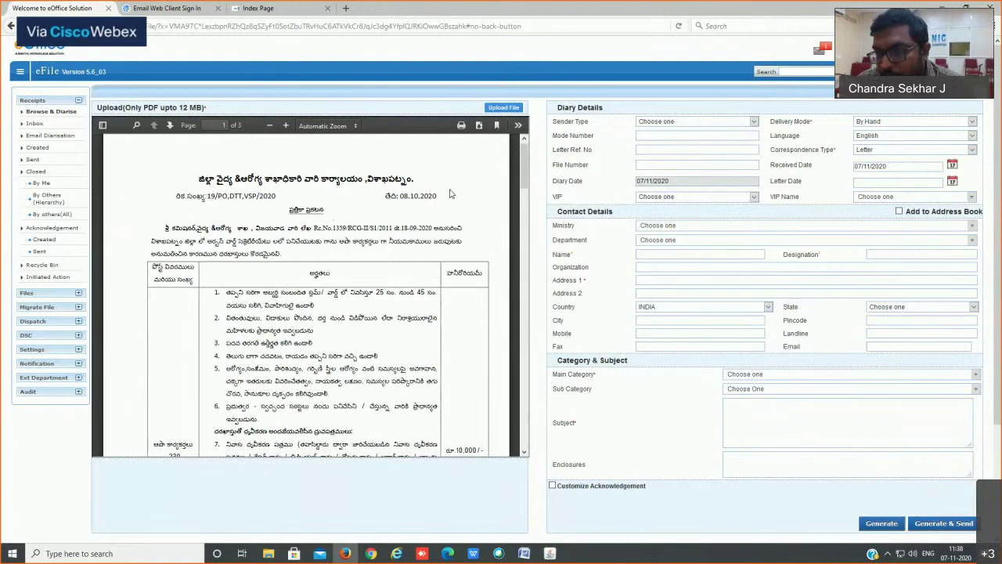
Step: Highlight the upload note saying only PDFs up to 12 MB are allowed
triple_click(202, 107)
left_click_drag(199, 108, 161, 109)
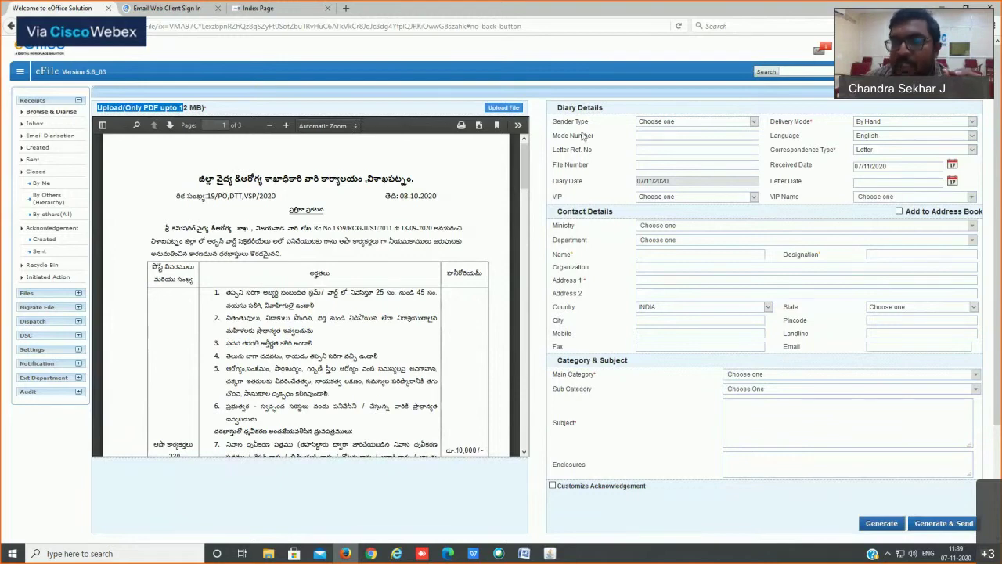
left_click(606, 135)
left_click(610, 131)
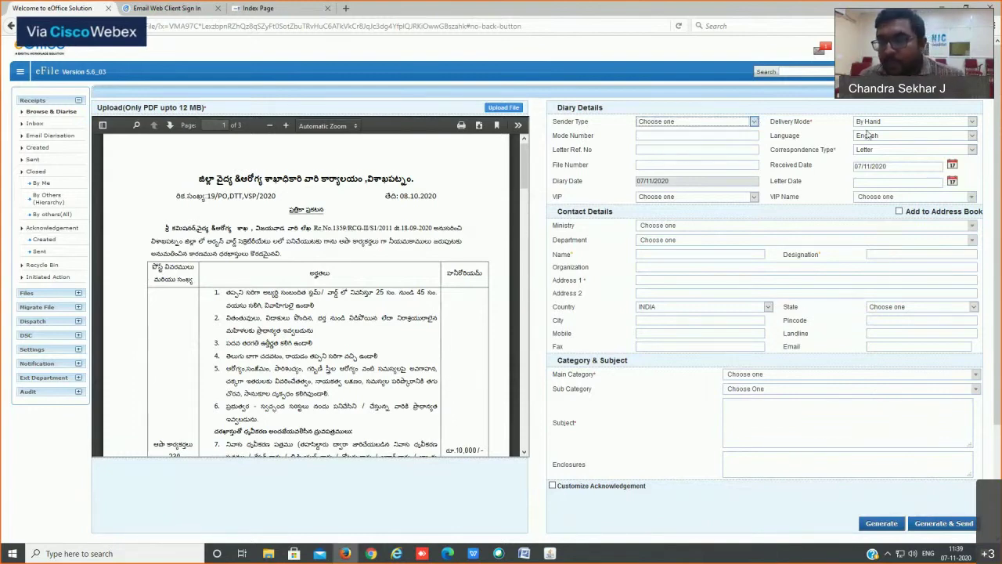
Step: Set Delivery Mode By Hand, Language Telugu and Correspondence Type Letter
left_click(906, 124)
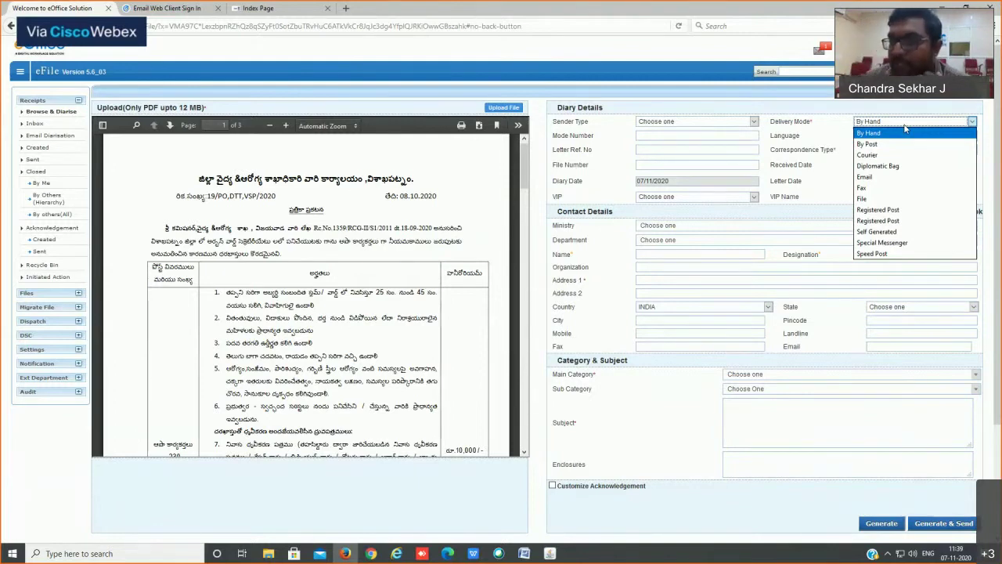
left_click(905, 130)
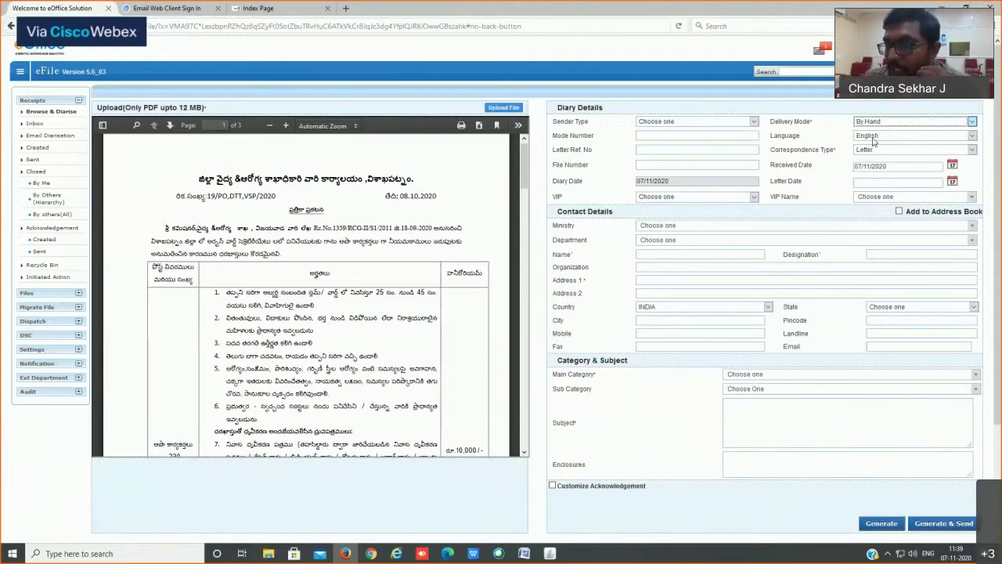
left_click(874, 139)
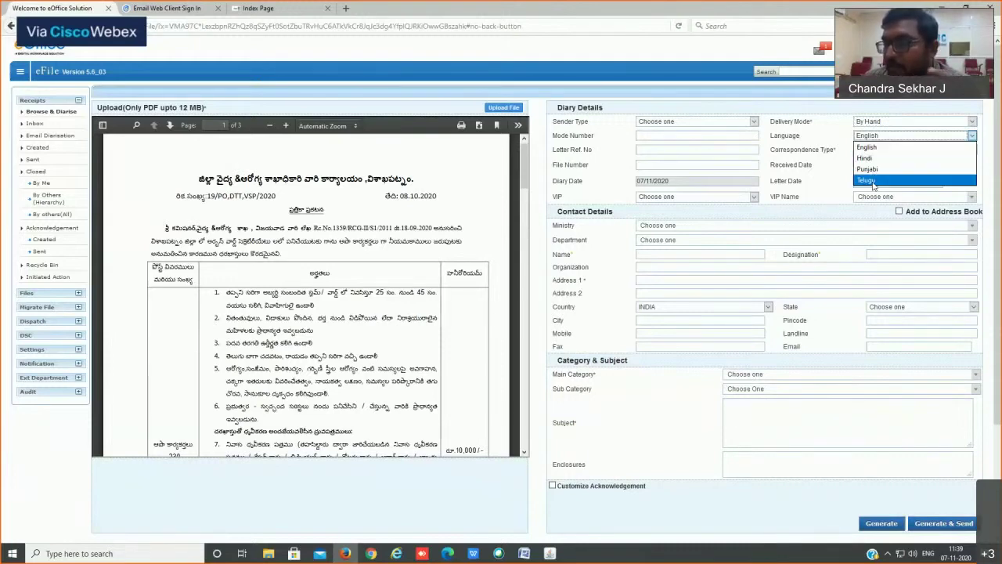
left_click(869, 178)
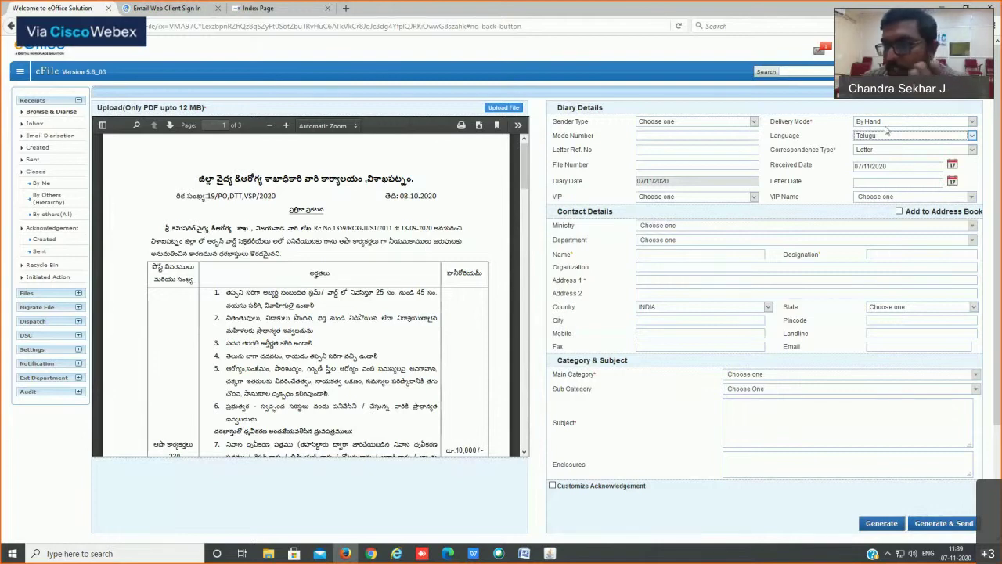
left_click(884, 150)
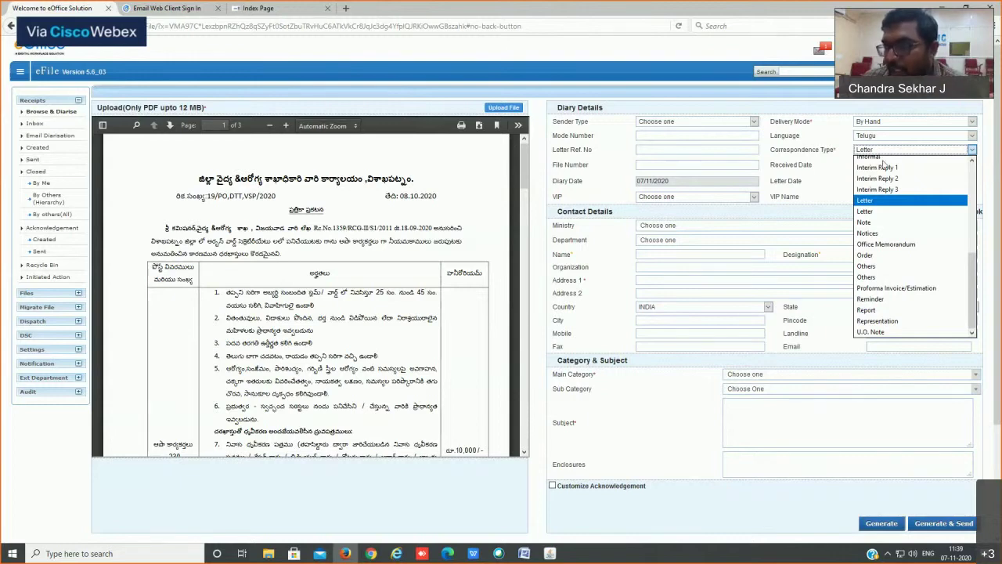
scroll(883, 165, "up", 5)
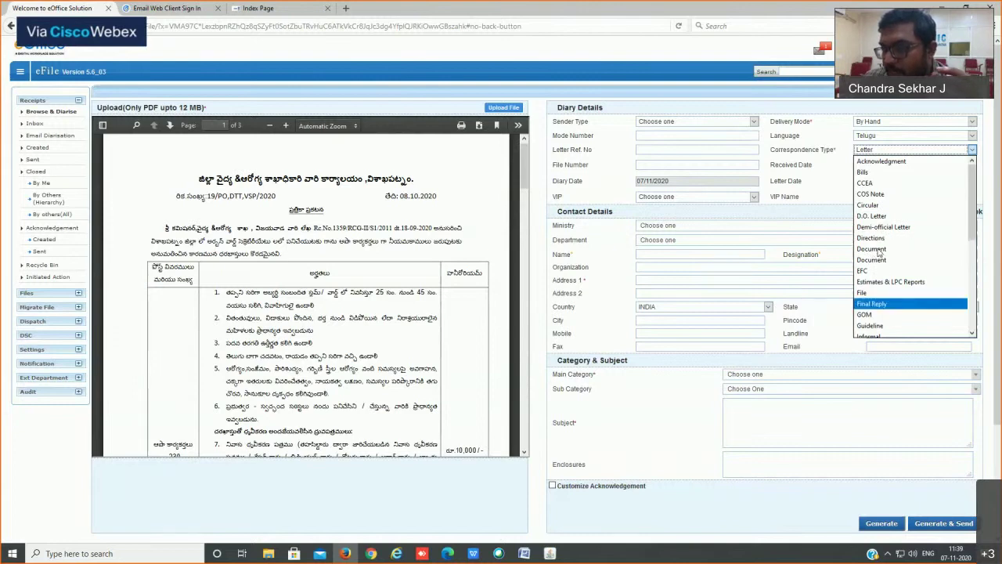
scroll(879, 290, "down", 1)
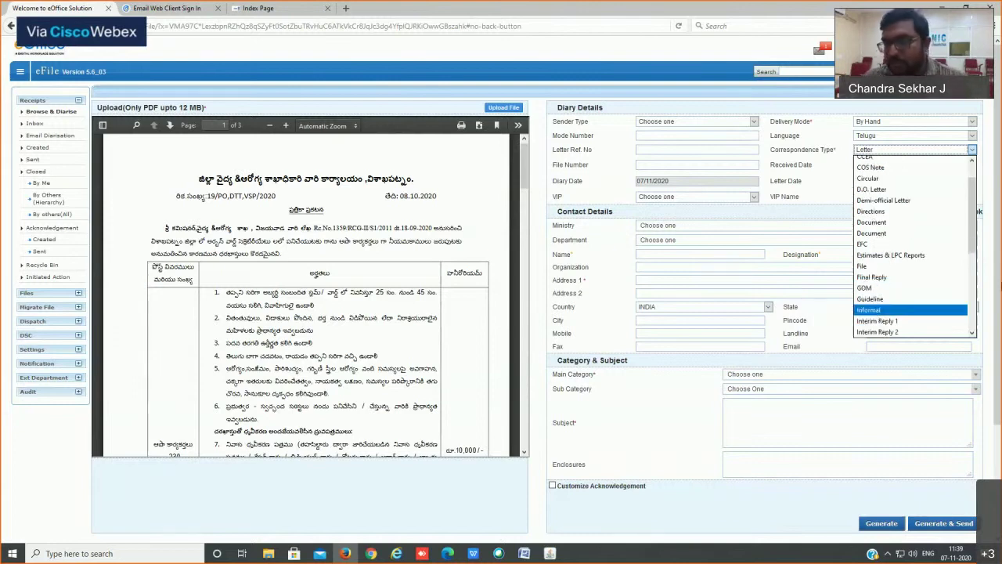
left_click(740, 187)
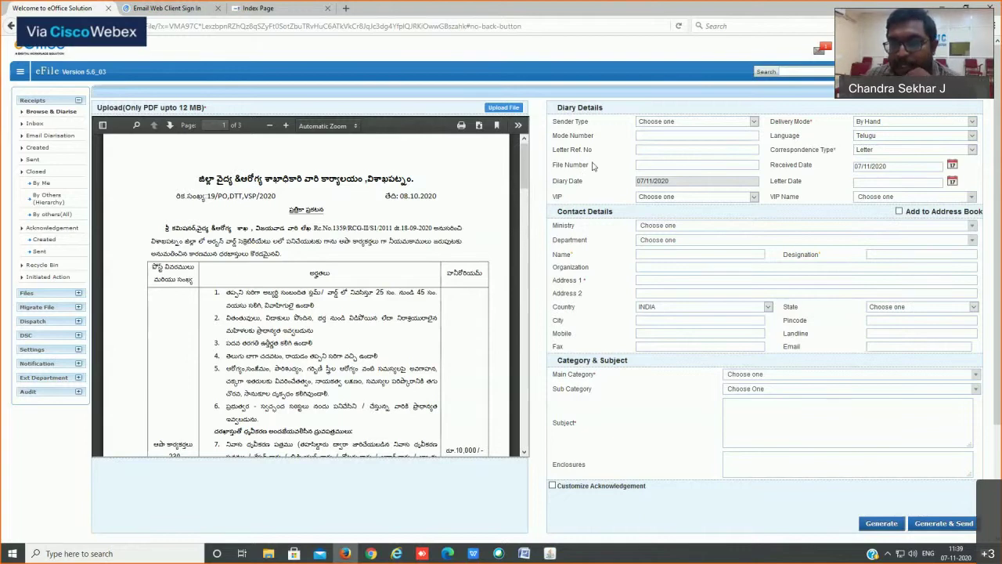
Step: Enter Letter Ref. No 19/2020 from the PDF heading and check the received and letter dates
left_click(676, 149)
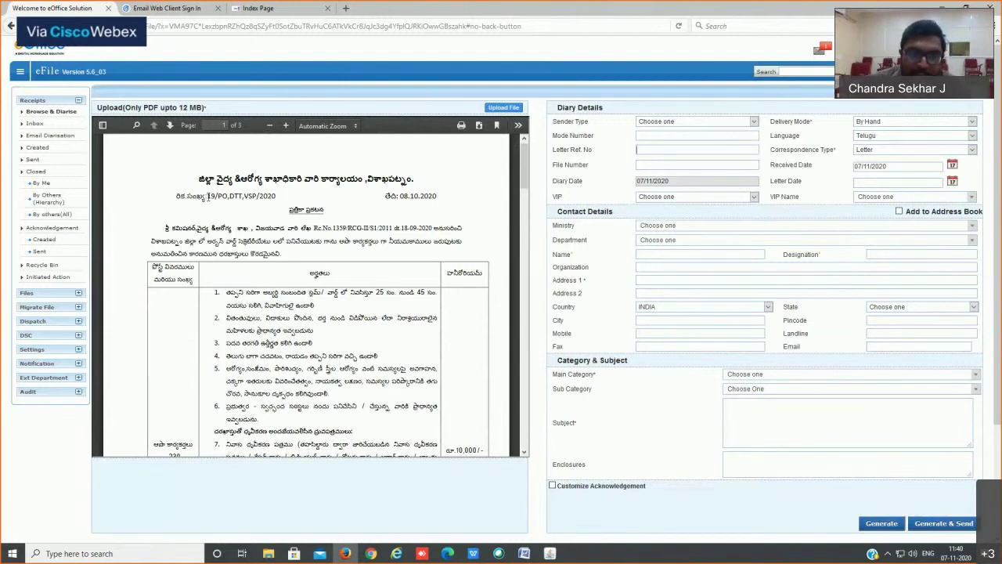
left_click_drag(207, 197, 293, 200)
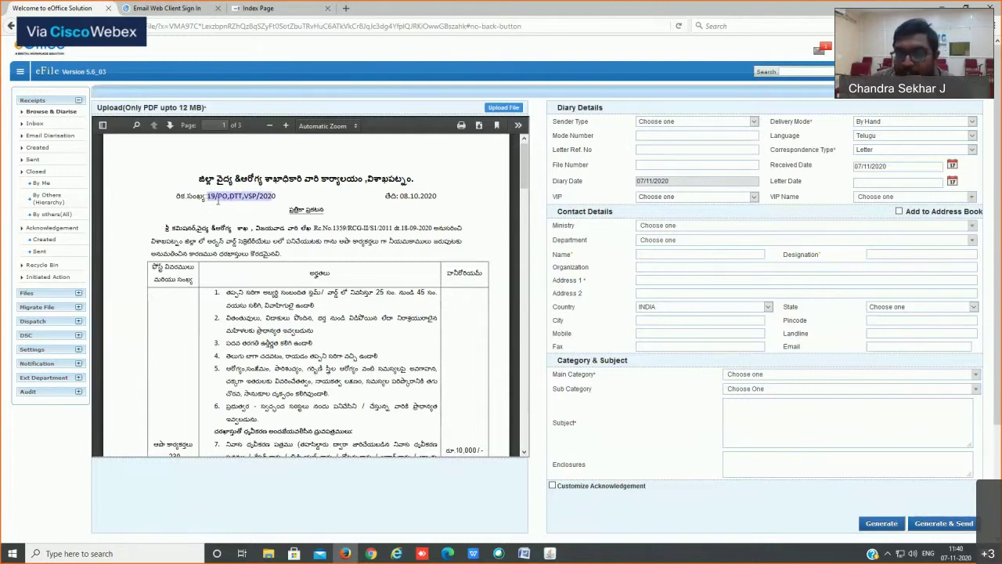
left_click(663, 150)
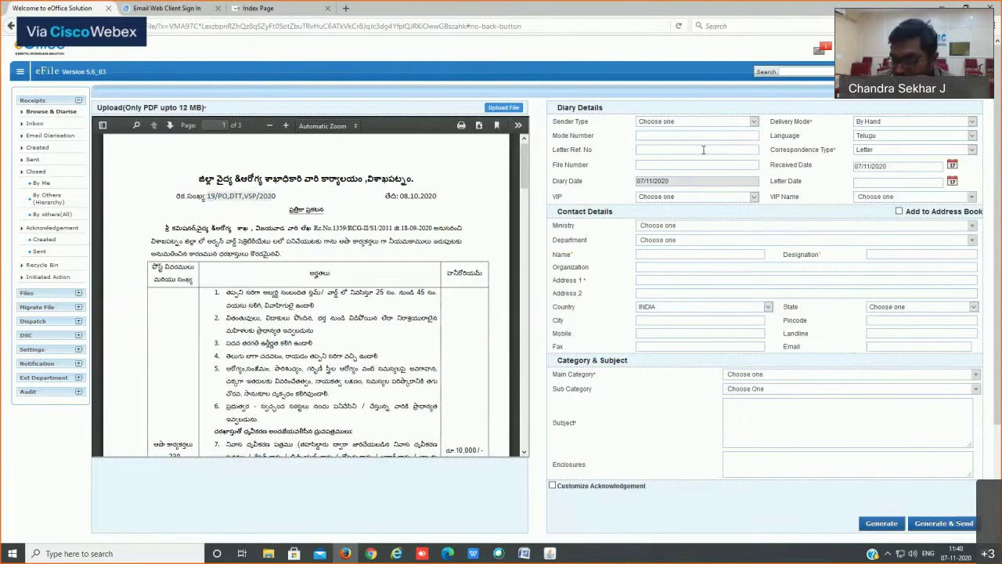
type("19")
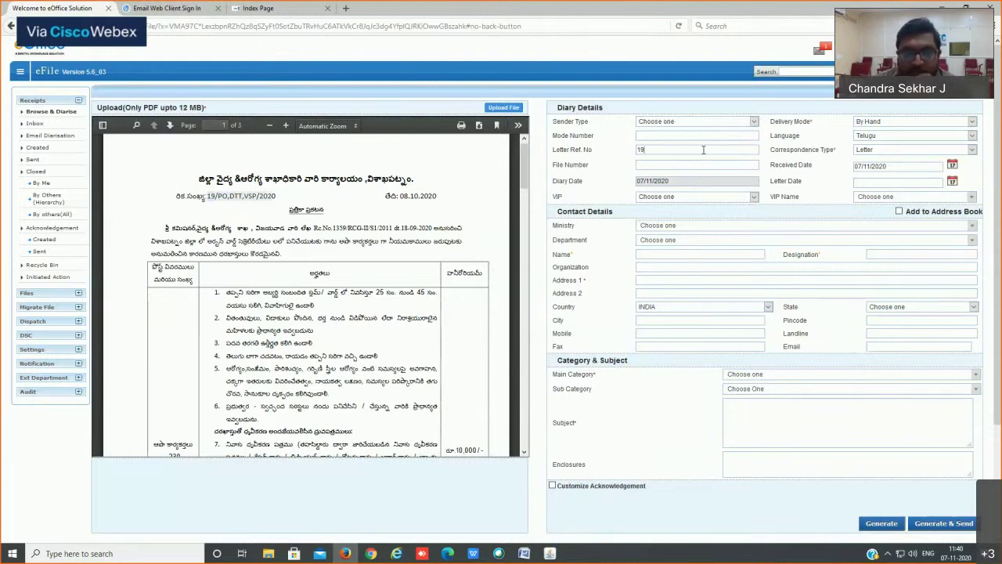
type("/P")
type("2020")
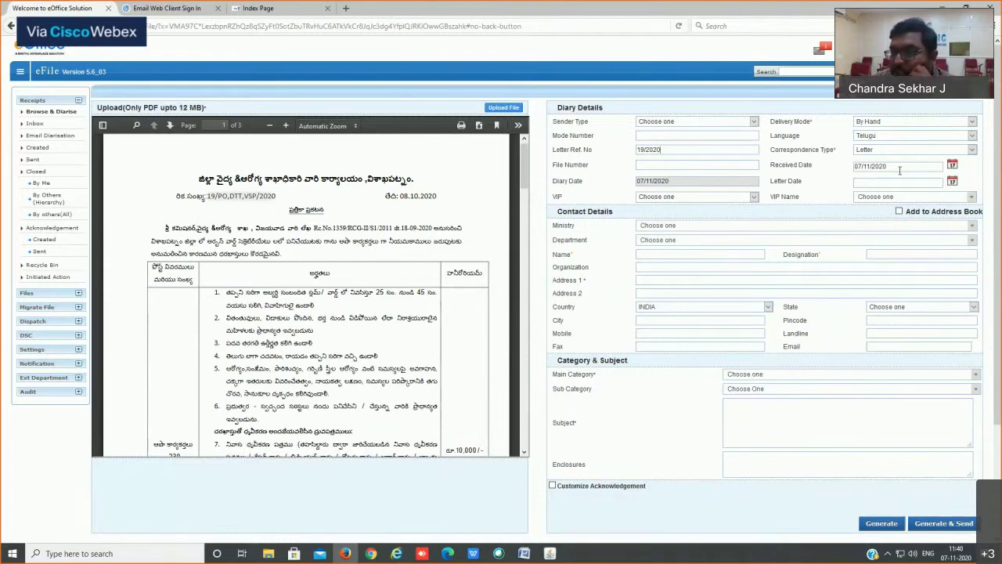
left_click_drag(890, 170, 852, 168)
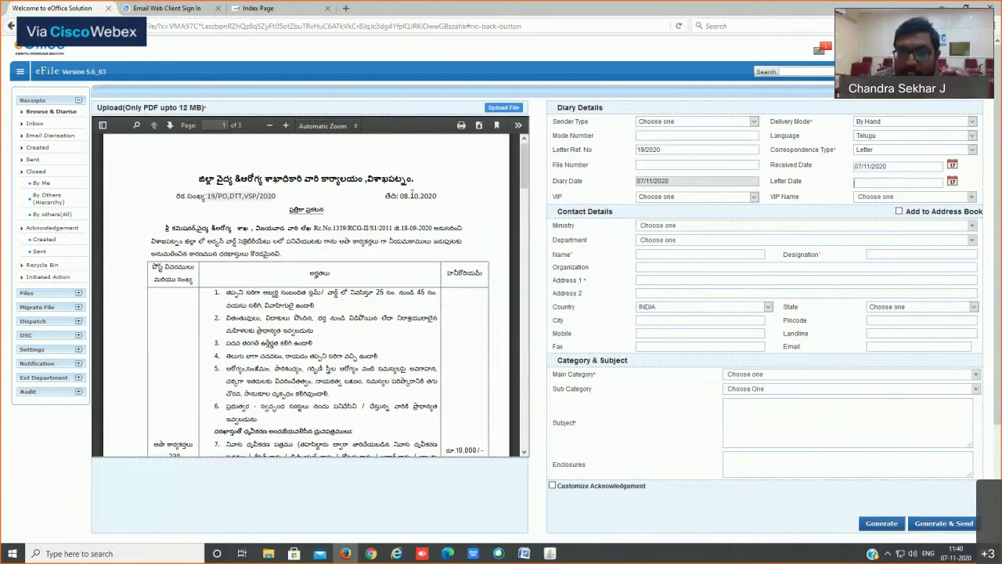
left_click_drag(402, 196, 463, 202)
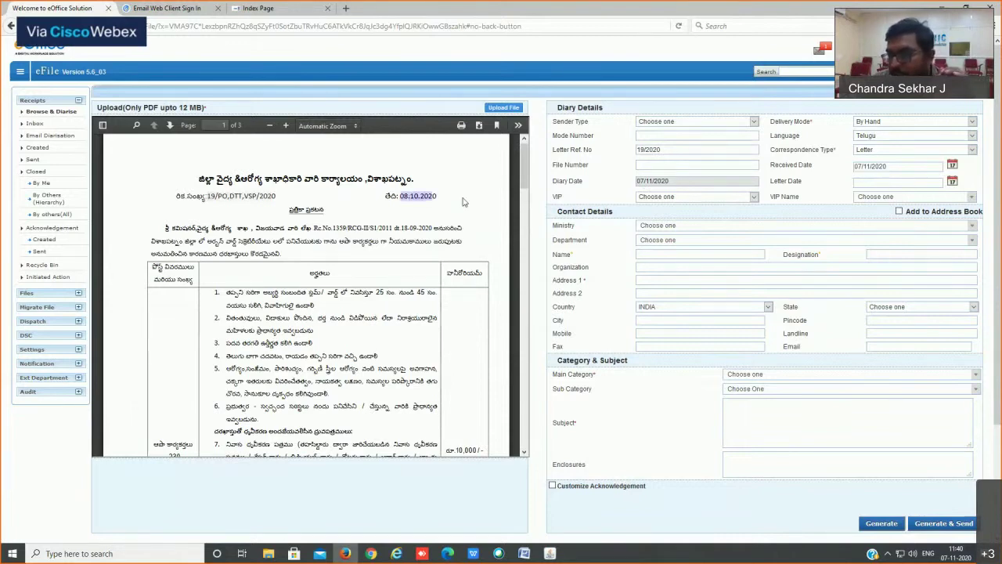
left_click(896, 181)
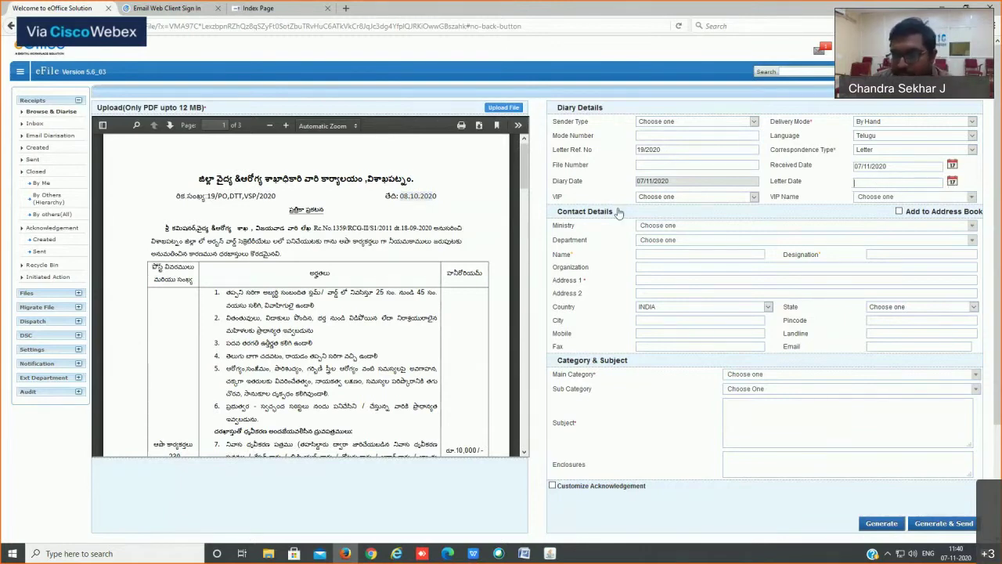
Step: Try Minister as the VIP category, then reset it to none
left_click(684, 198)
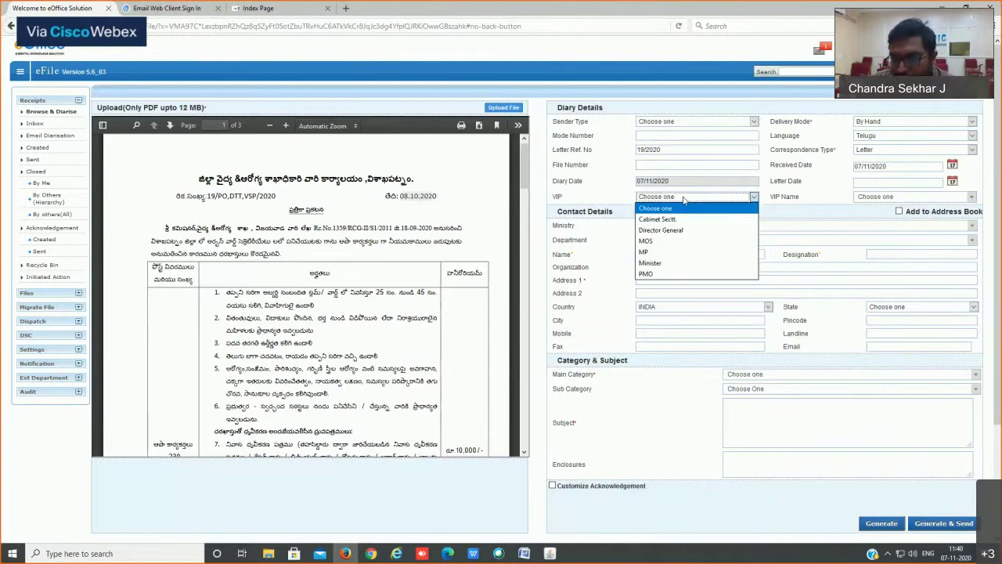
left_click(652, 263)
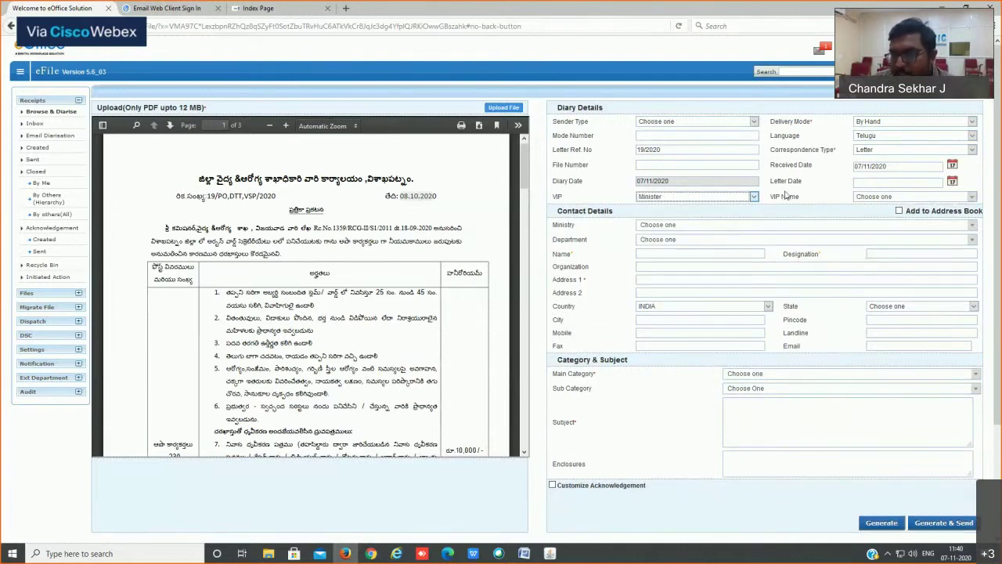
left_click(732, 198)
left_click(672, 206)
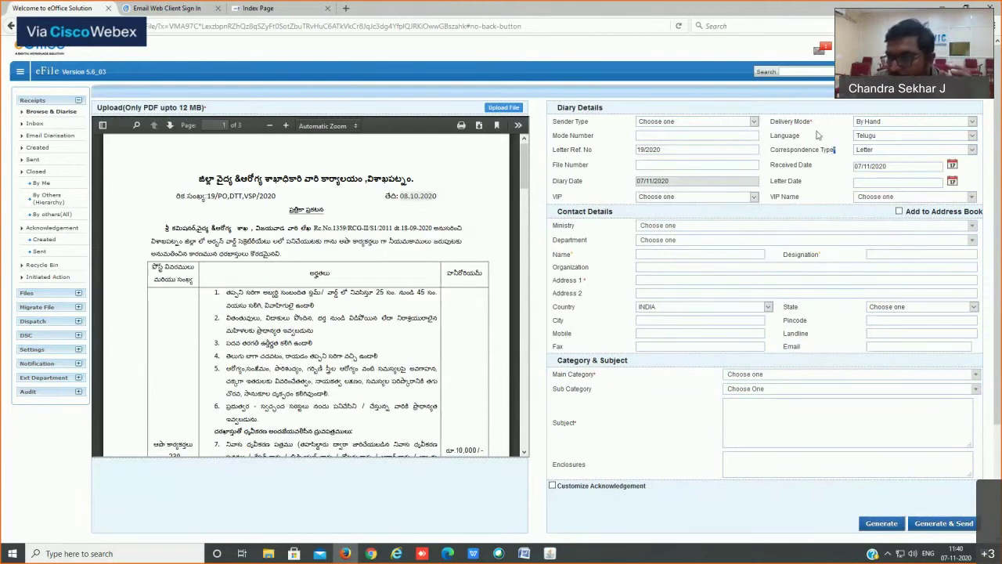
Step: Point out the mandatory Delivery Mode and Address 1 fields, then collapse Diary Details
left_click_drag(813, 121, 810, 121)
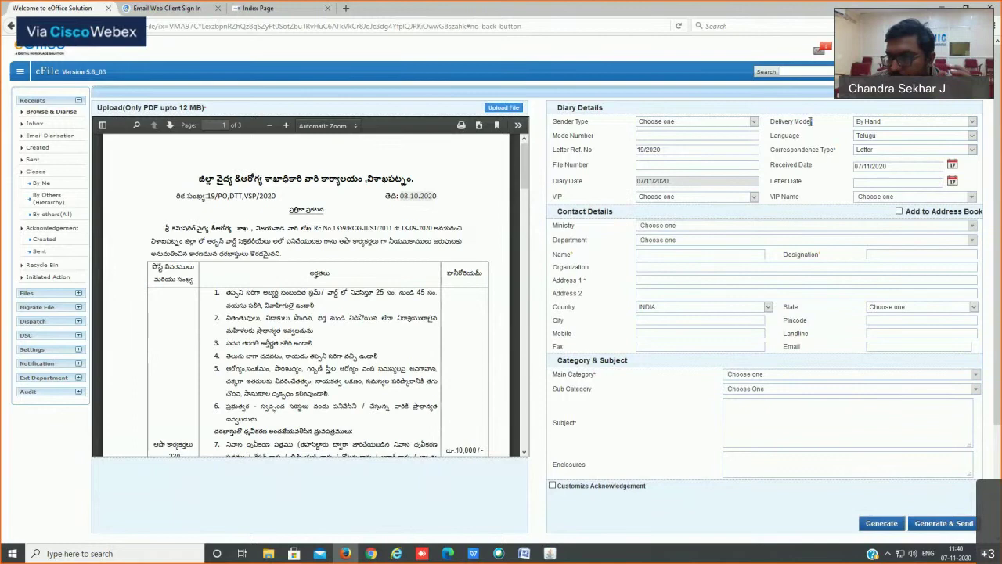
left_click(571, 254)
double_click(593, 282)
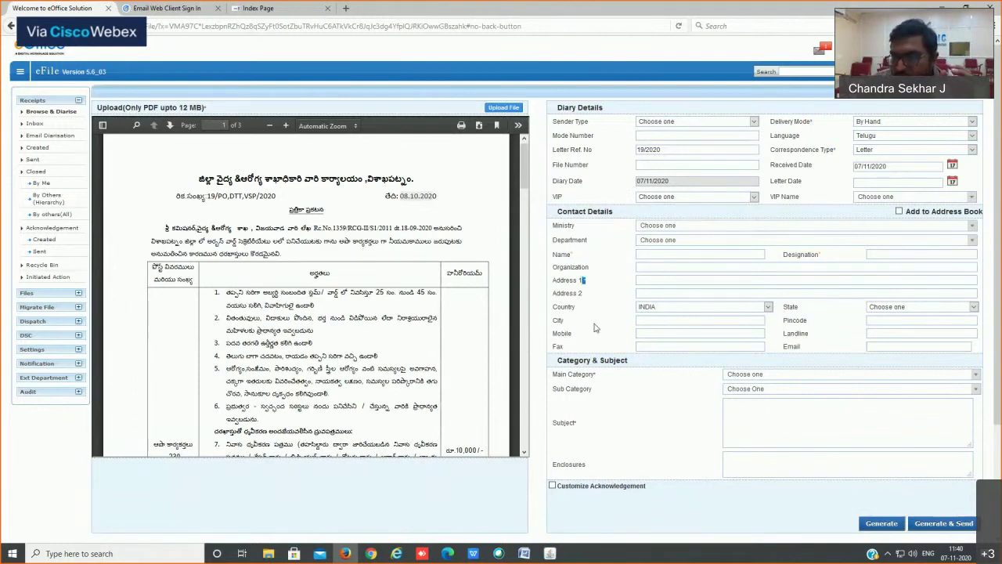
left_click(599, 372)
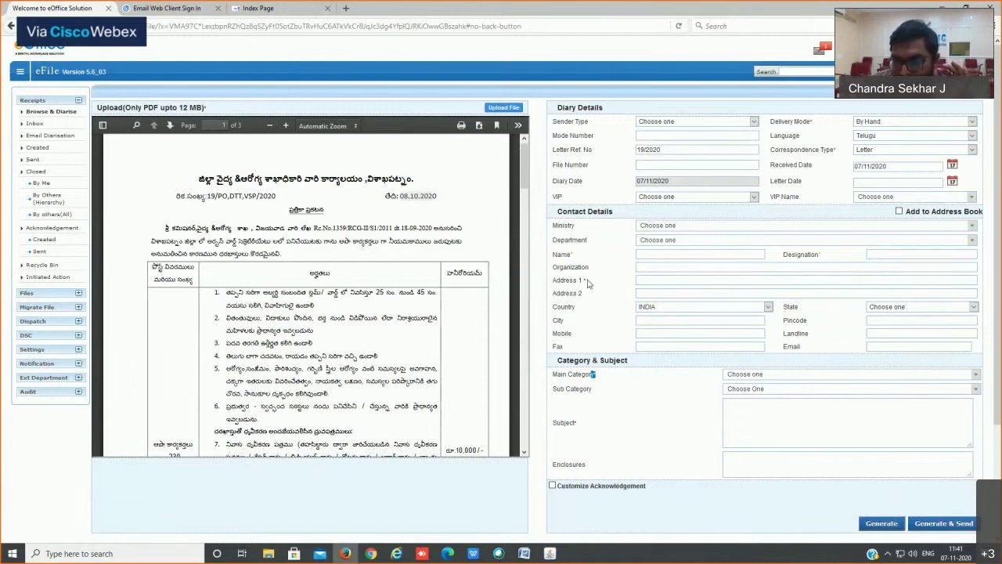
left_click_drag(587, 281, 582, 281)
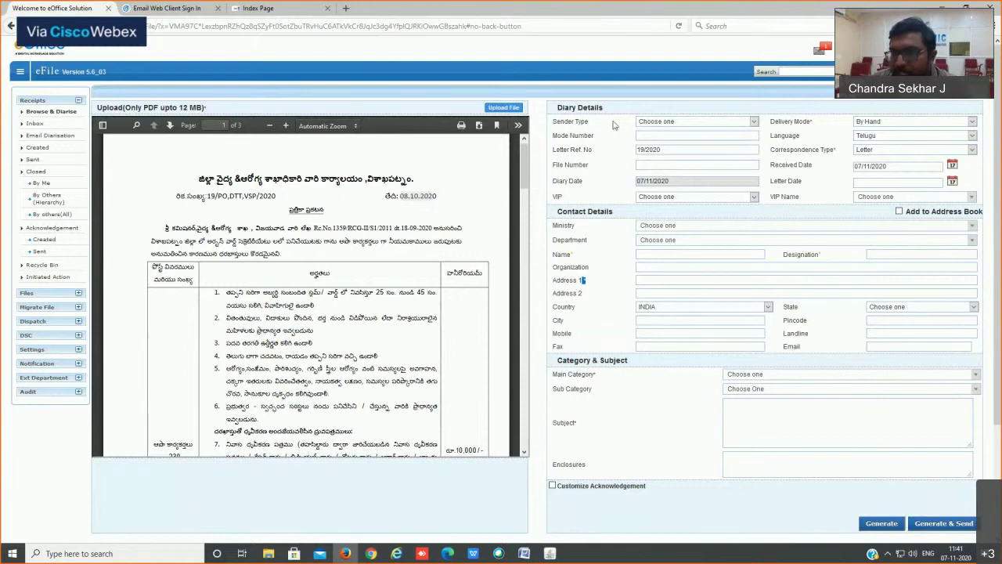
left_click(584, 109)
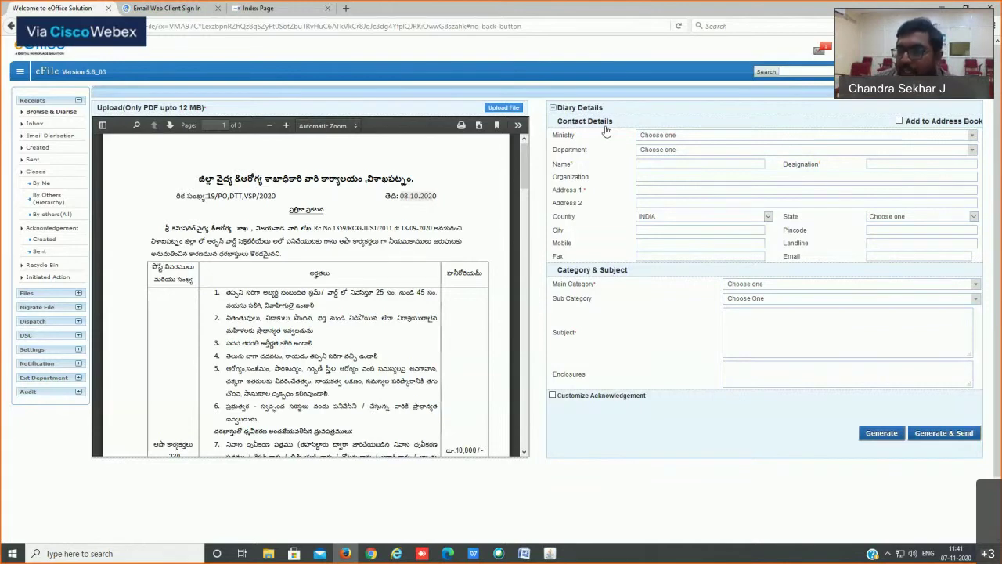
Step: Tick Add to Address Book, type and clear 'sekhar' in Designation, then untick it
left_click(900, 122)
left_click(883, 164)
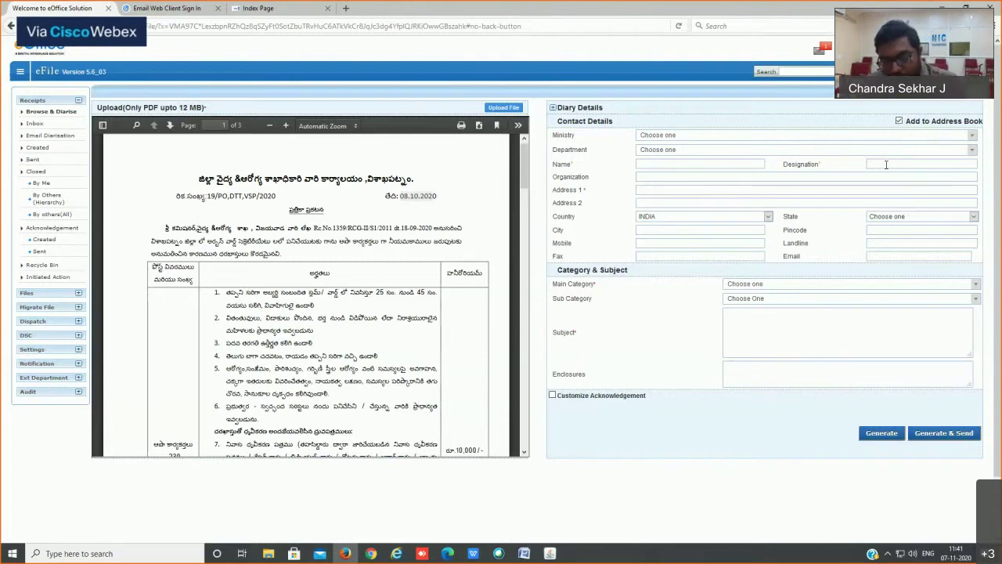
type("sekhar")
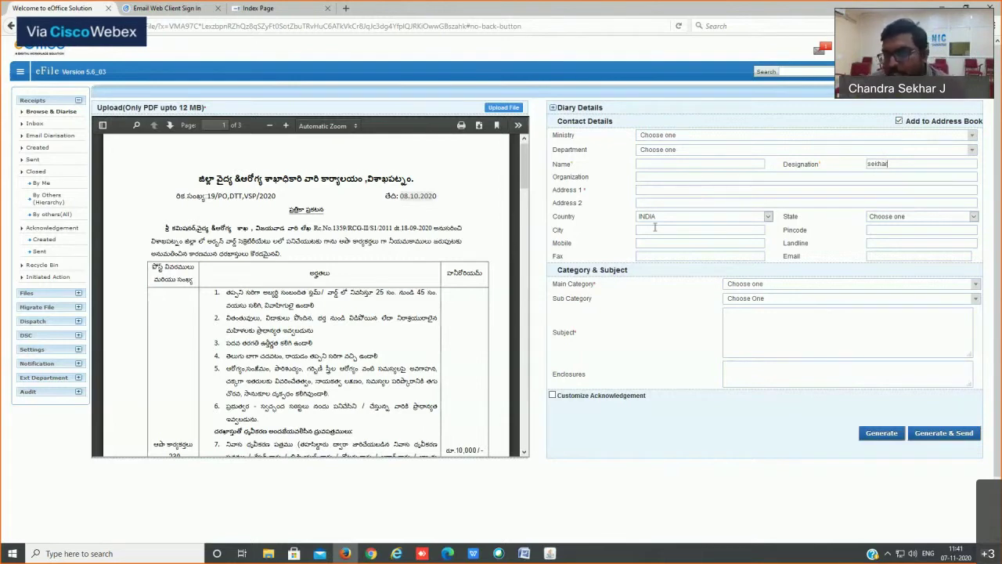
double_click(893, 162)
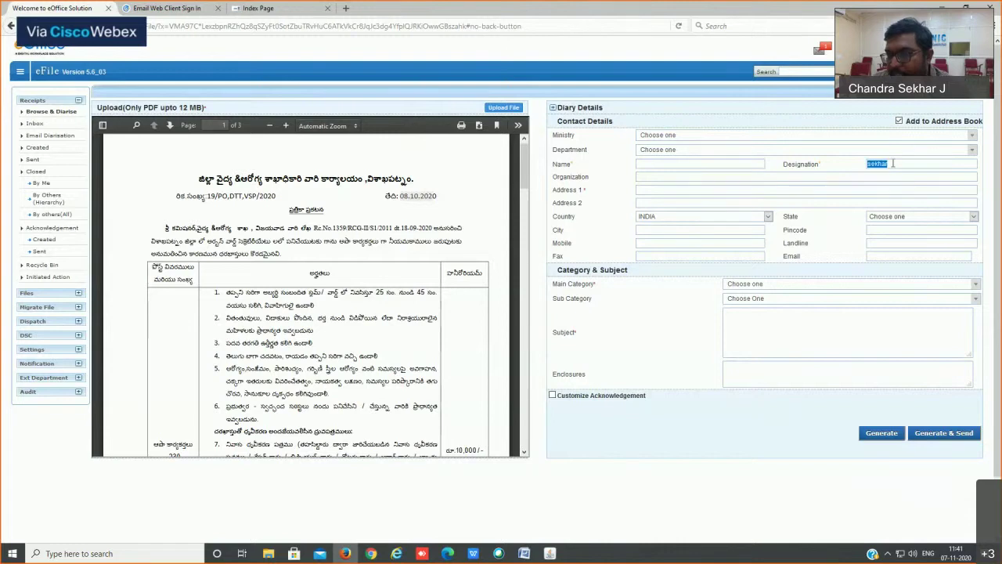
key("BackSpace")
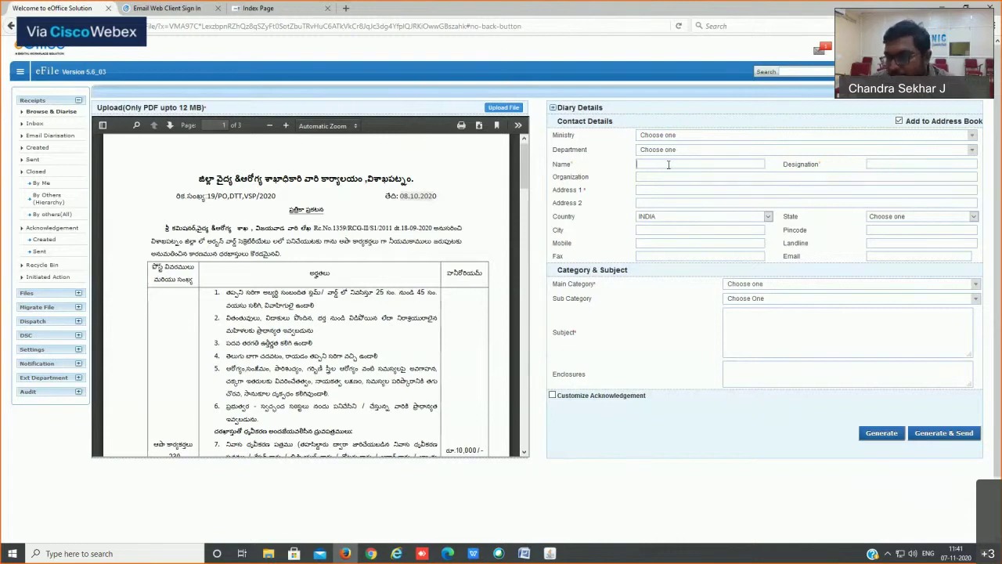
left_click(900, 123)
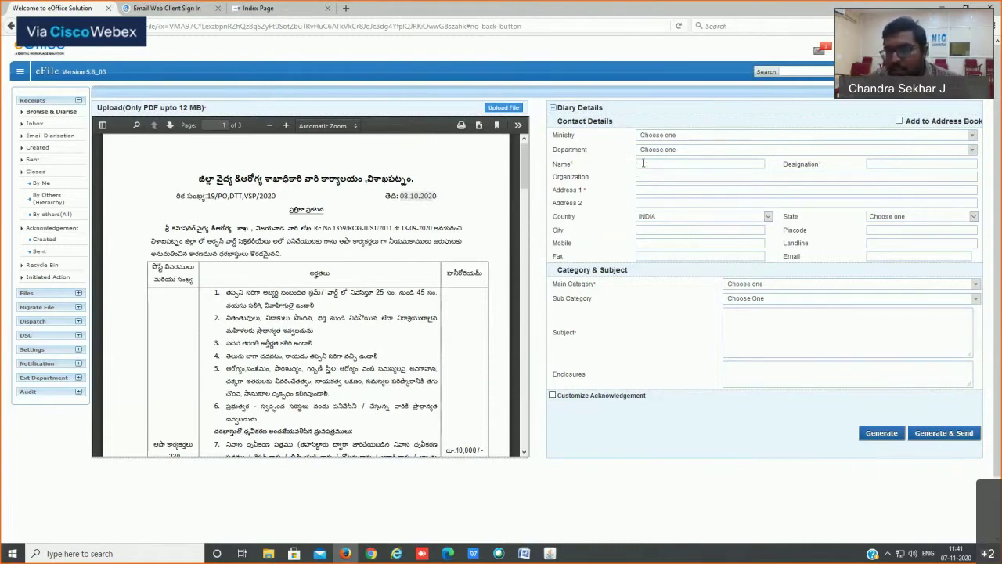
Step: Note that Designation is required and zoom the form in two steps
left_click_drag(828, 166, 815, 165)
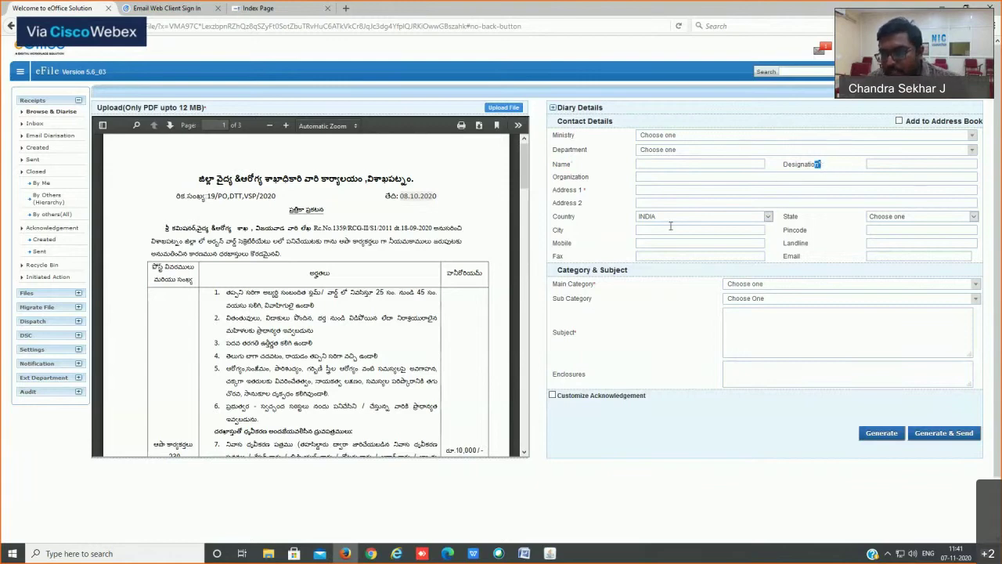
key("ctrl+plus")
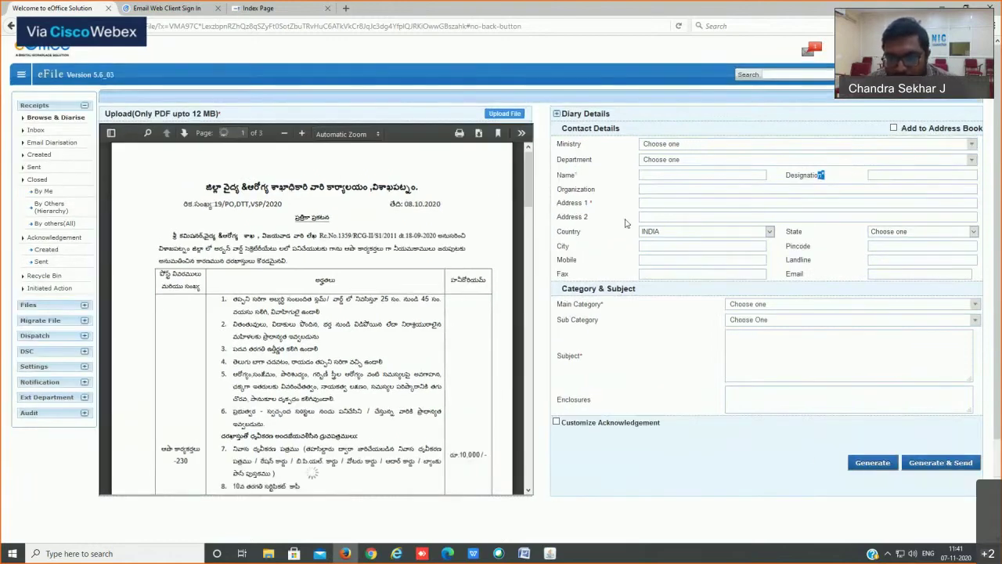
key("ctrl+plus")
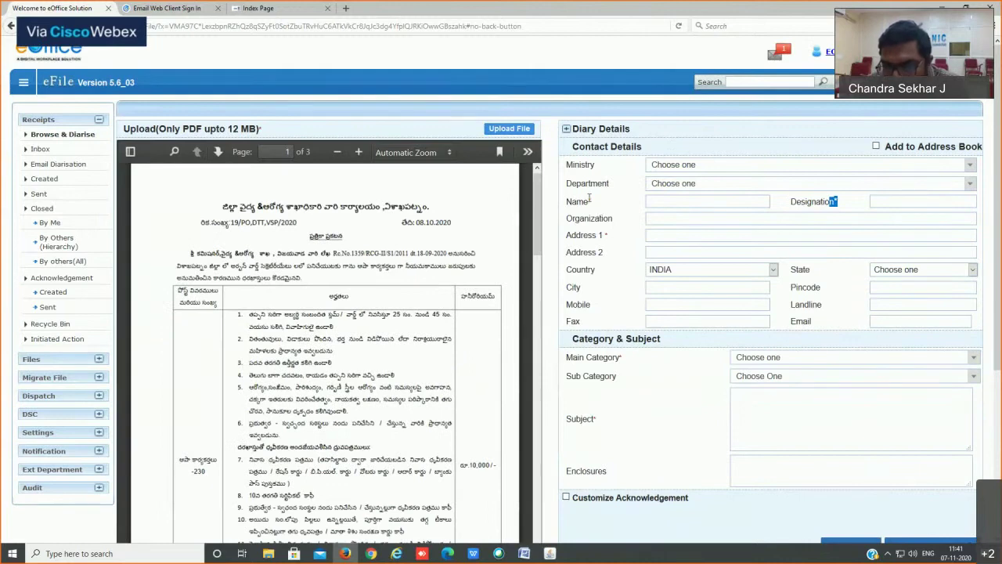
left_click_drag(588, 202, 601, 203)
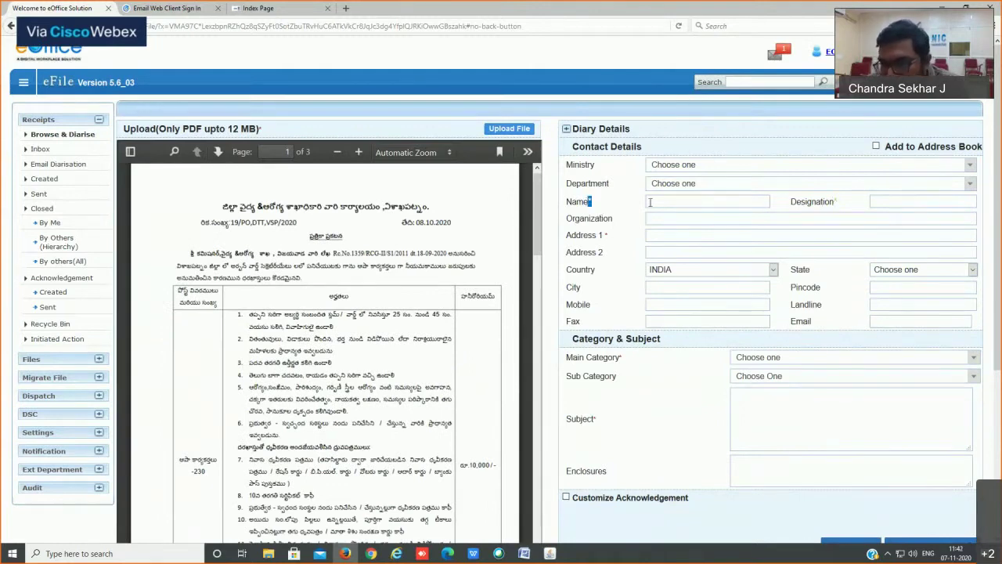
left_click_drag(836, 202, 840, 206)
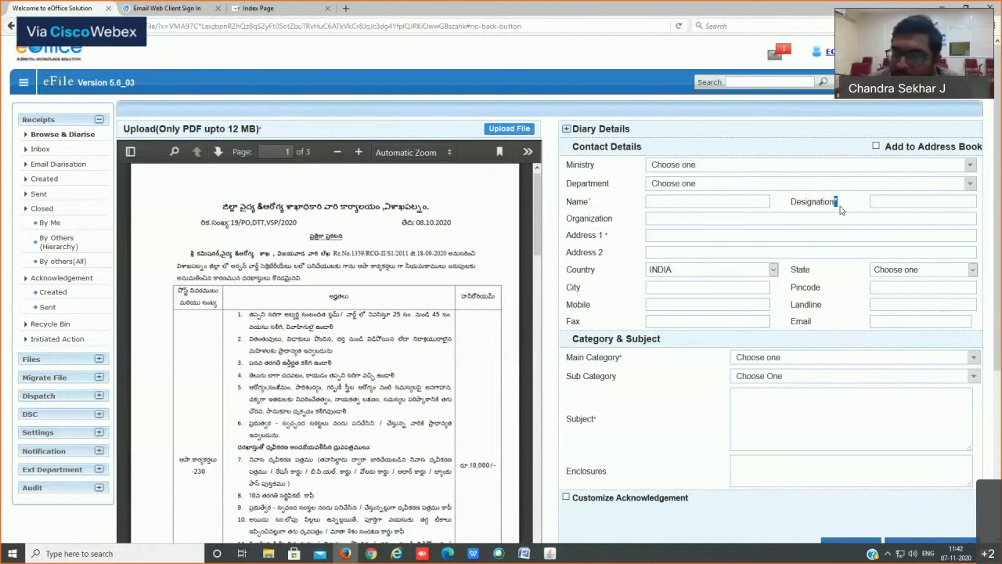
left_click(901, 206)
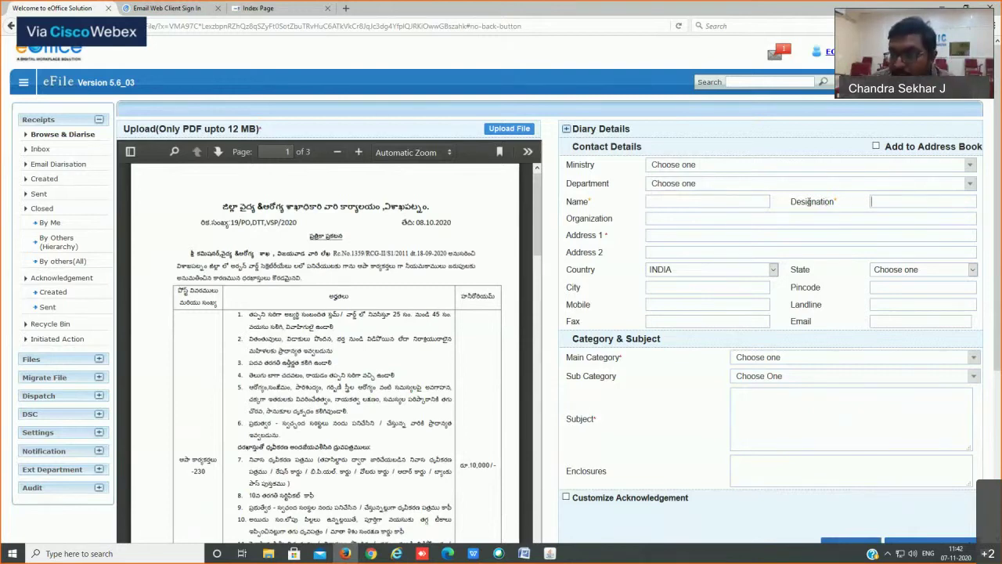
Step: Enter the sender's full name in the Name field, replacing the first entry
left_click(668, 202)
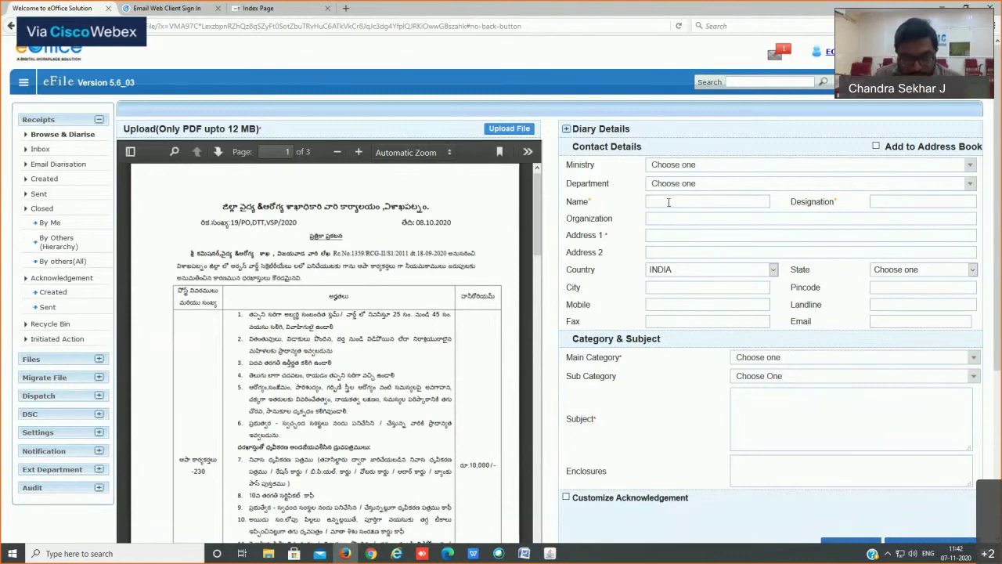
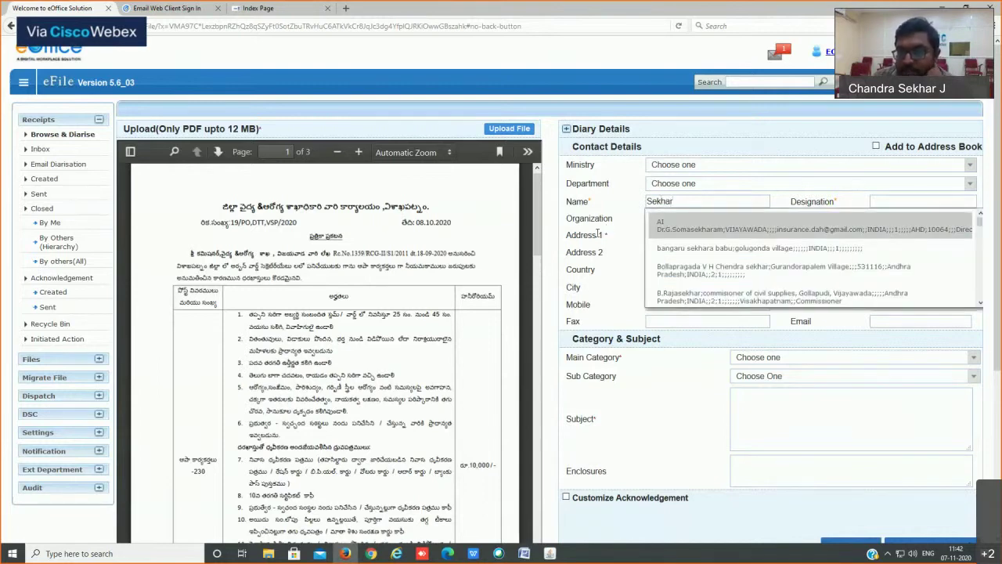
key("ctrl+a")
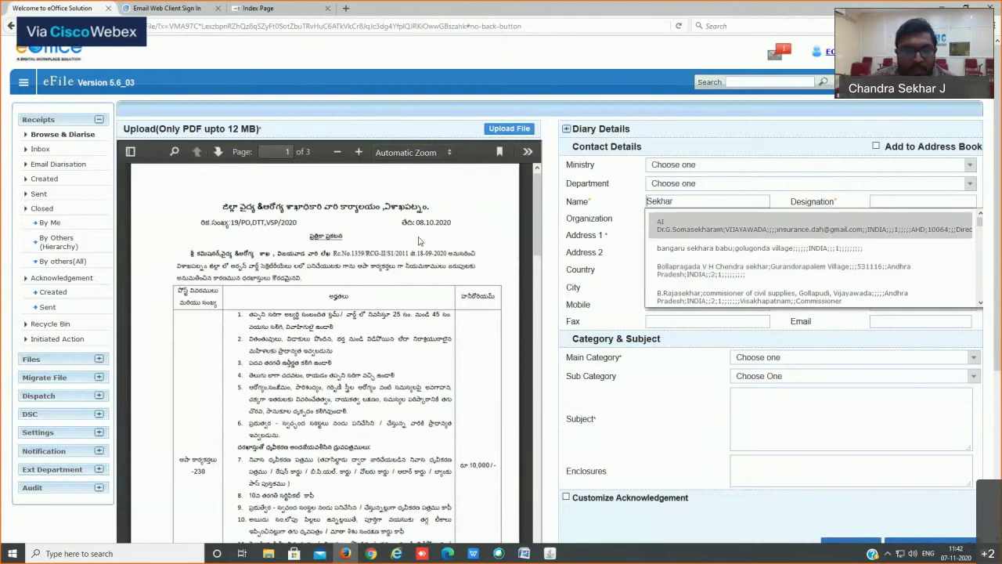
scroll(415, 247, "down", 1)
scroll(415, 247, "down", 5)
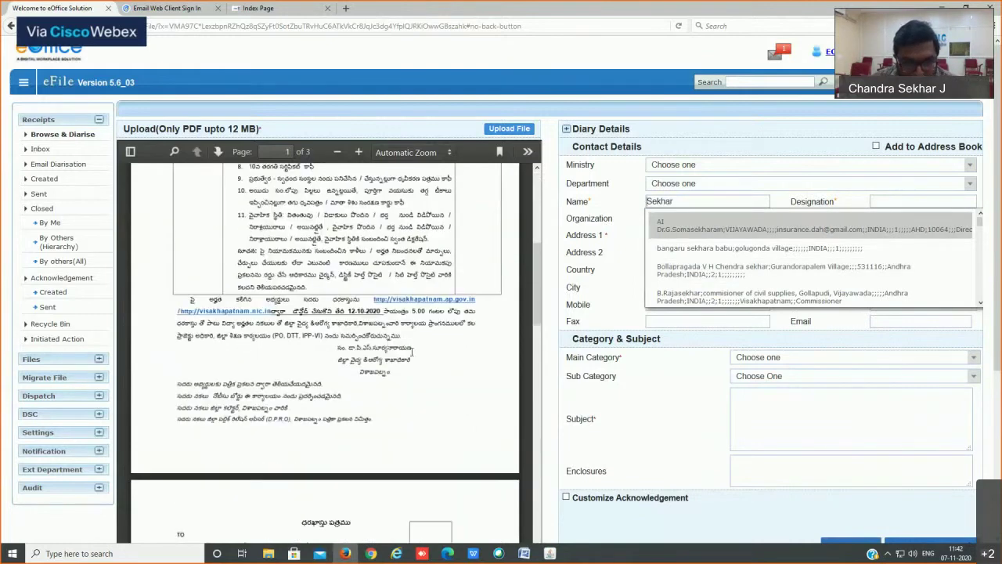
key("ctrl+a")
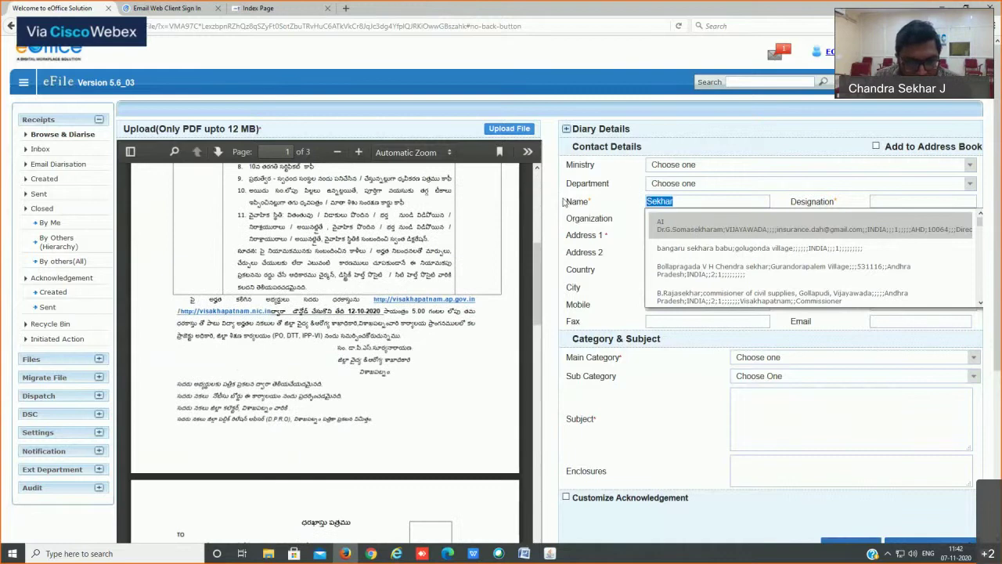
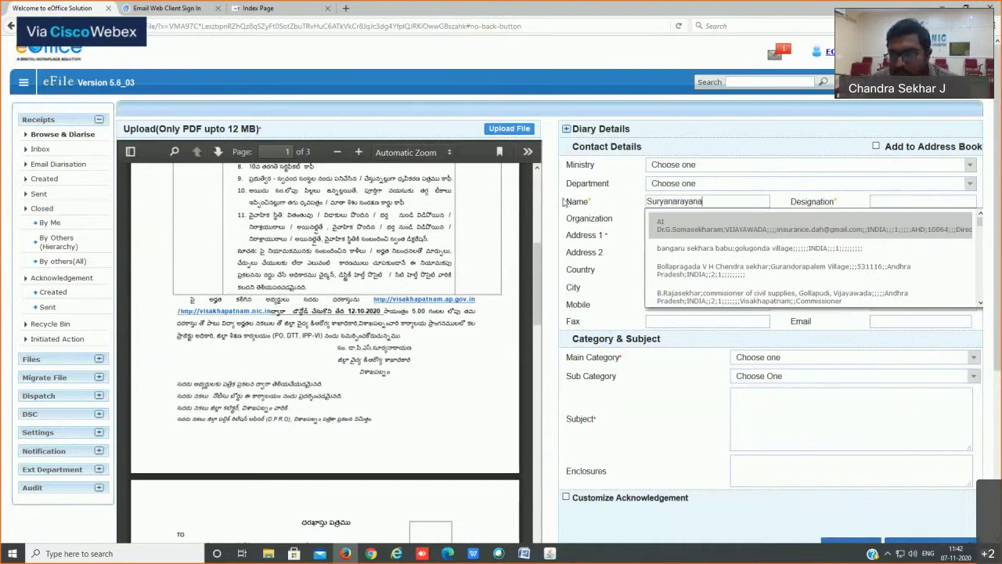
Step: Enter Designation DMHO and the DMHO Office, Visakhapatnam address
left_click(903, 201)
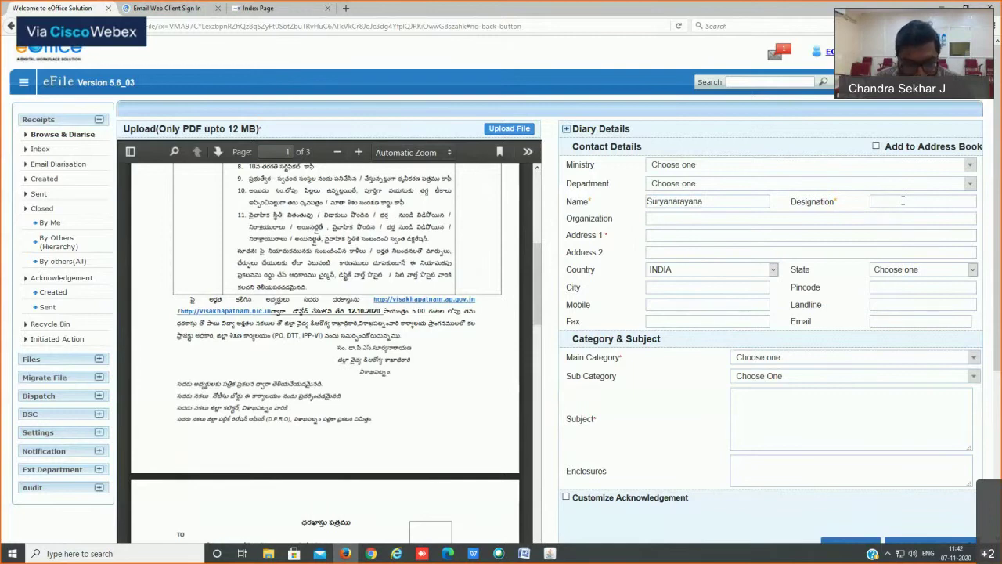
type("DMHO")
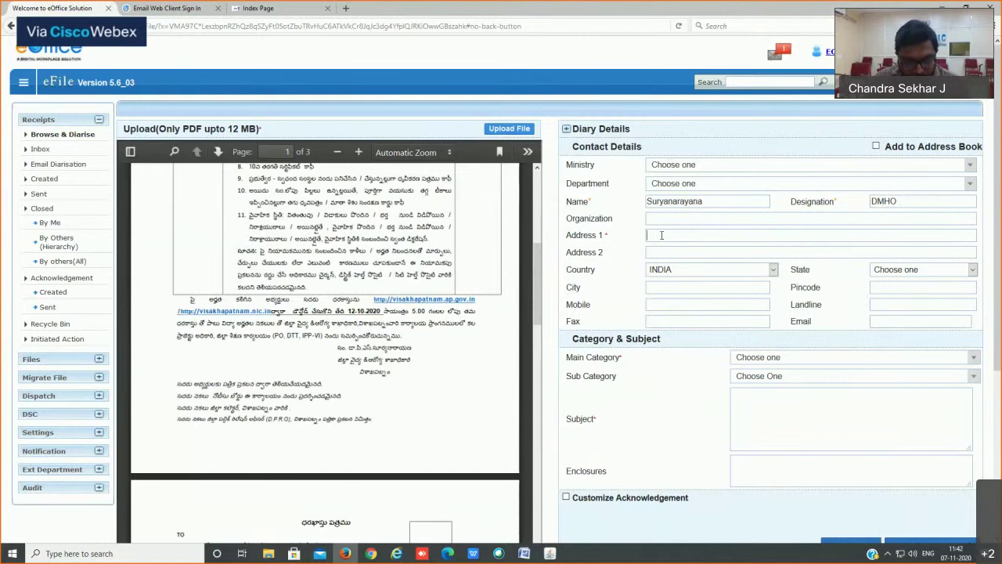
type("DMH")
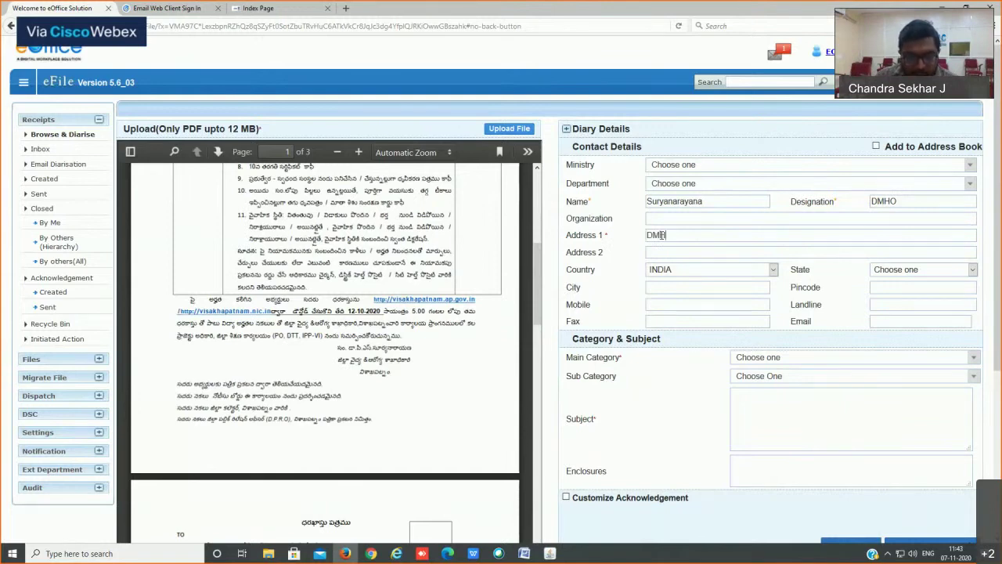
type("O Offic")
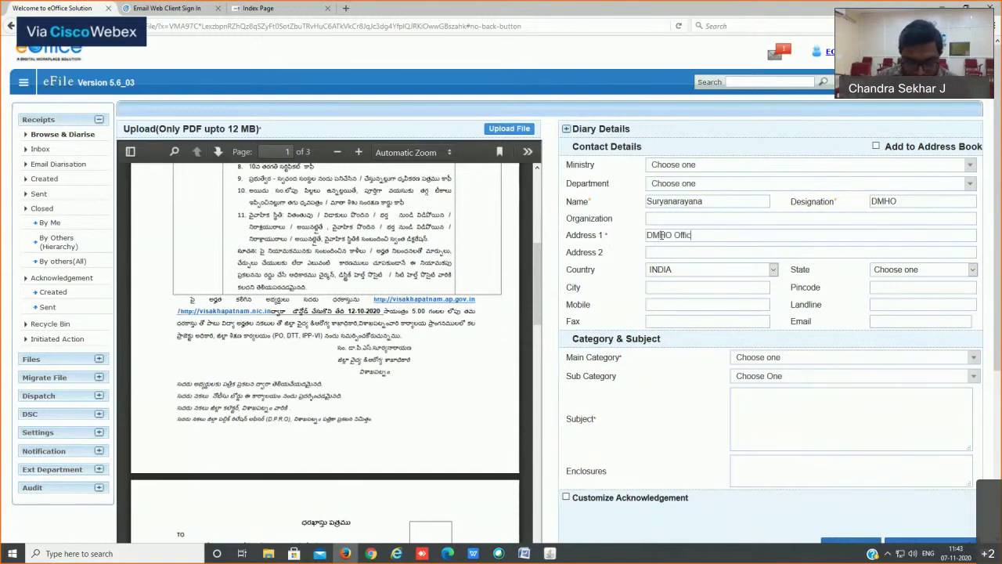
type("e, Visakhapat")
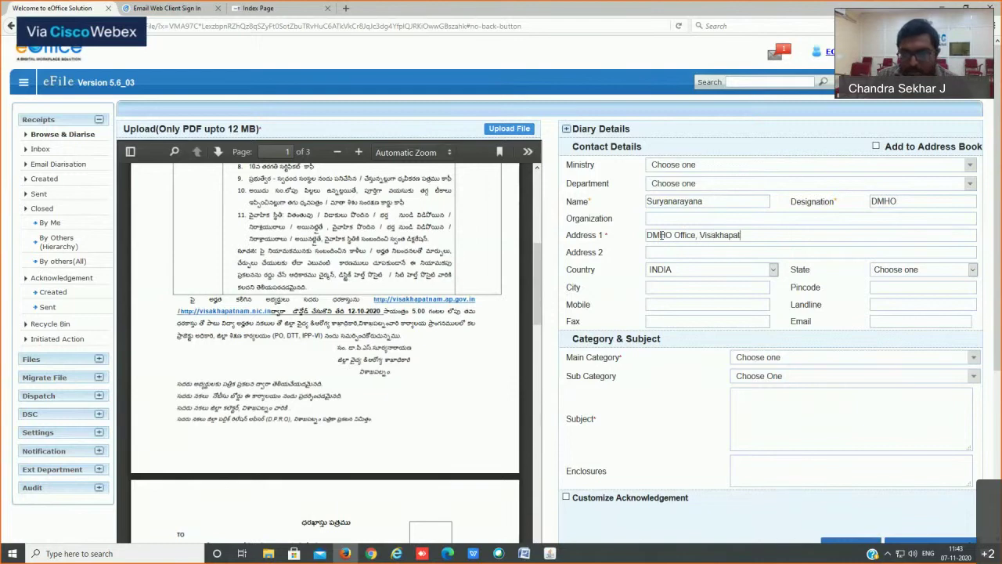
type("nam")
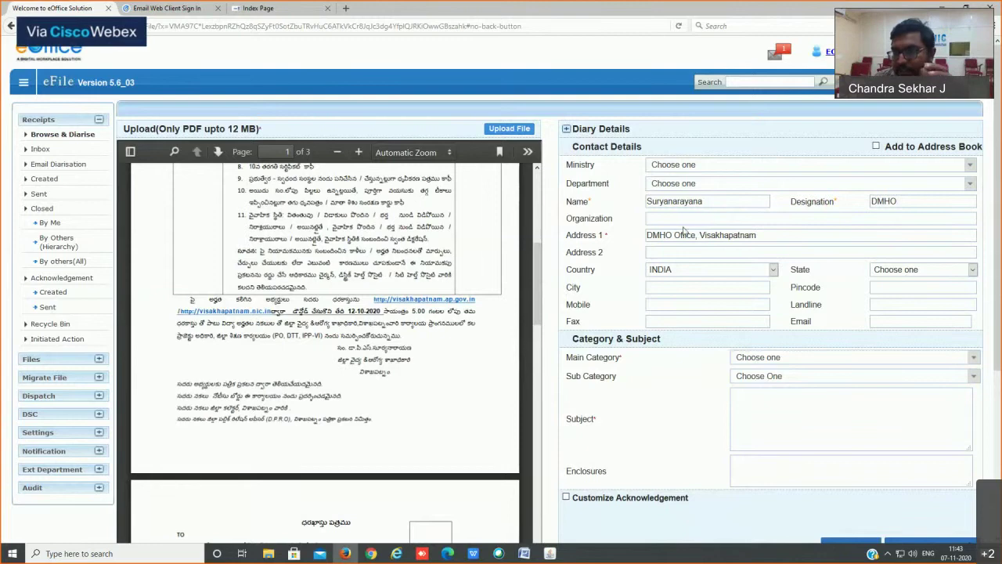
double_click(796, 322)
double_click(578, 304)
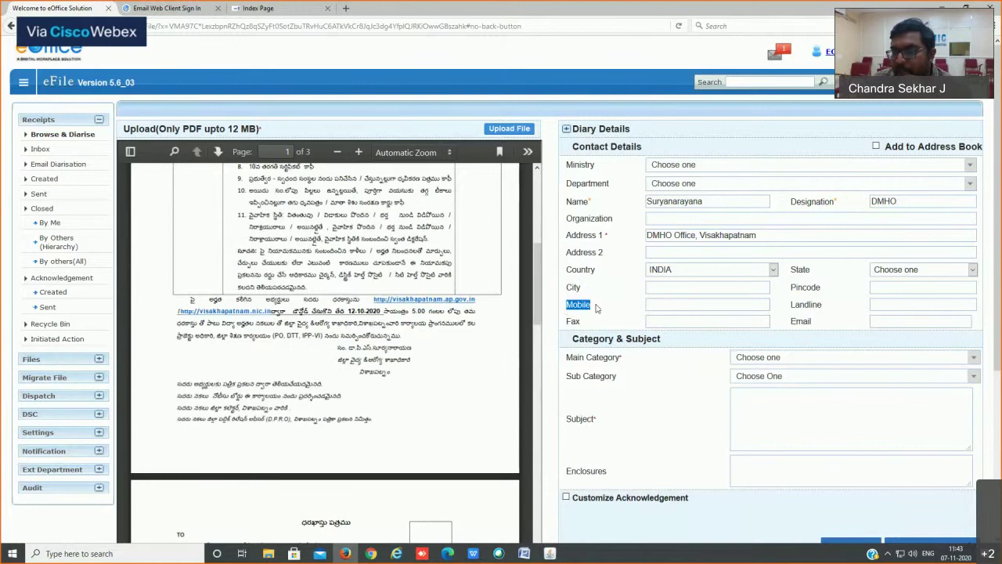
left_click(665, 306)
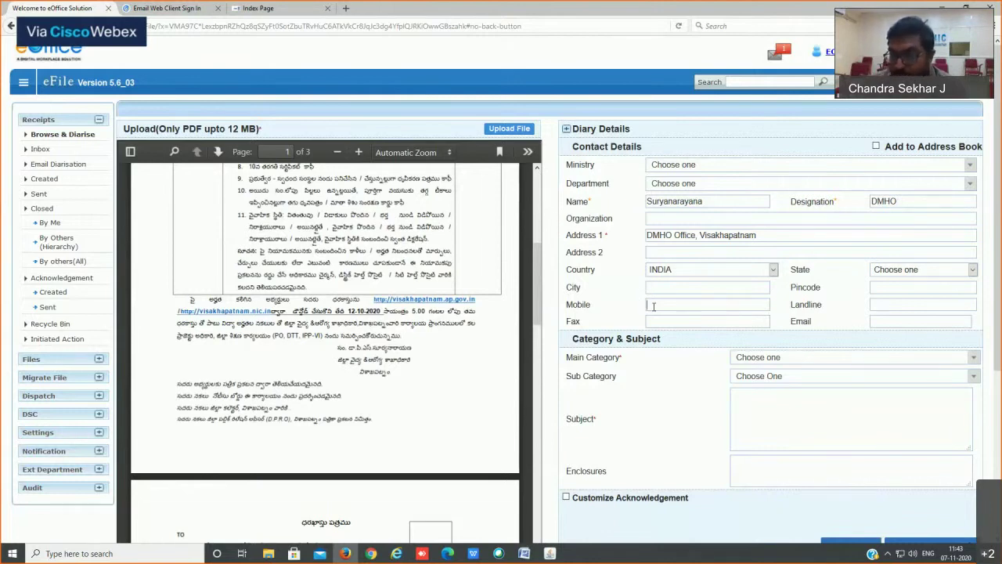
Step: Enter the sender's e-mail address, inserting the missing dot before 'com'
left_click(885, 319)
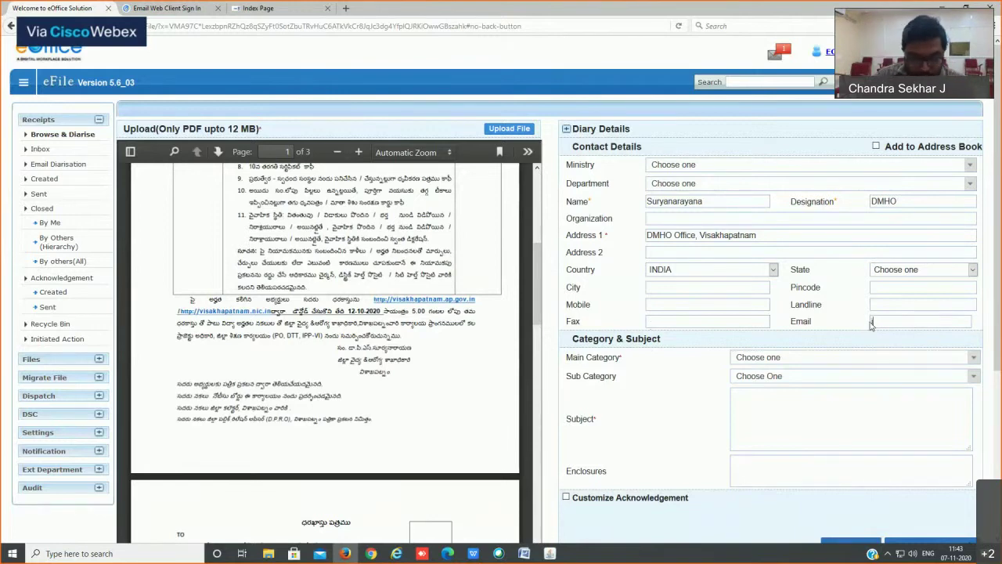
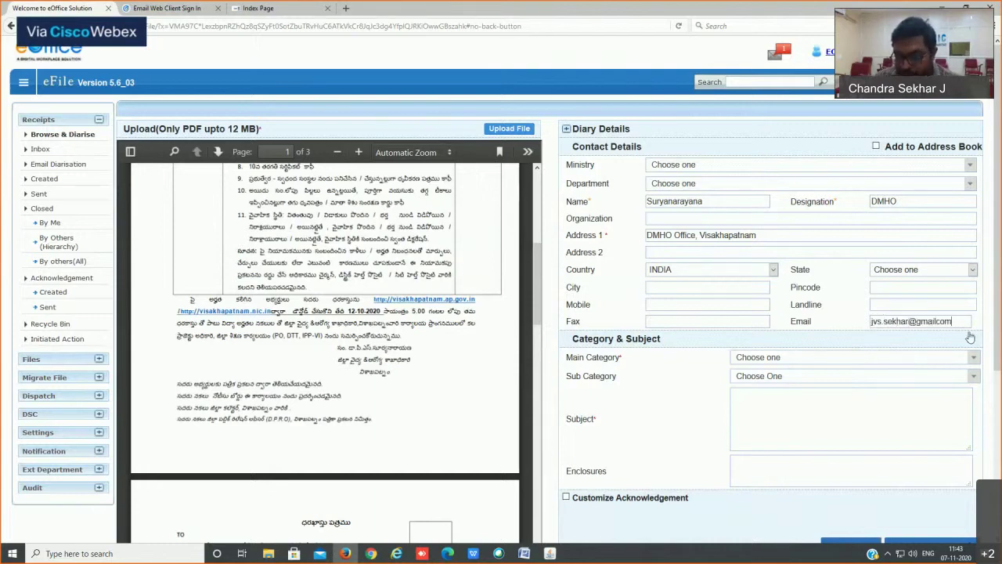
key("Left")
key("Left")
type(".")
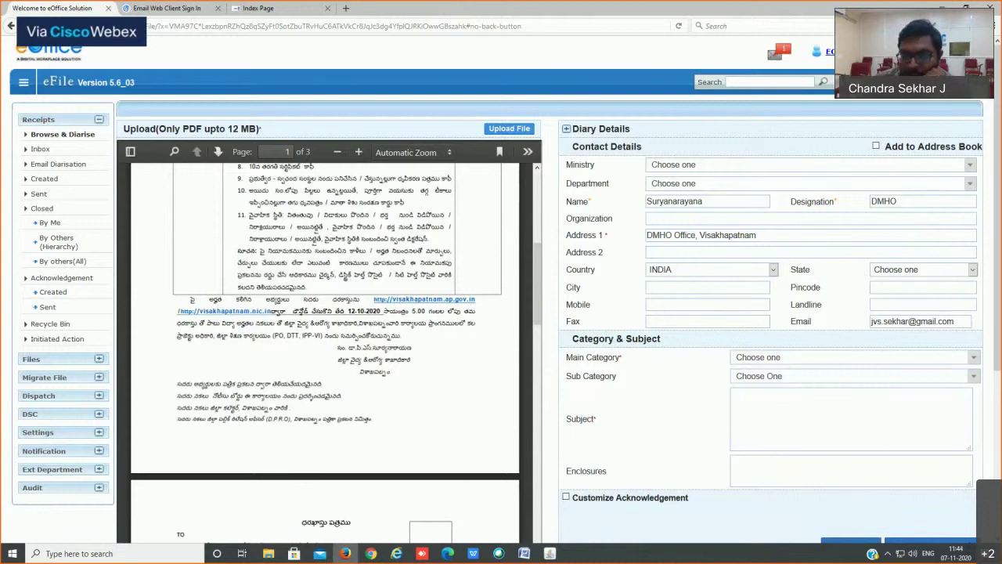
Step: Fold away Contact Details and pick General as the receipt's Main Category
left_click(605, 149)
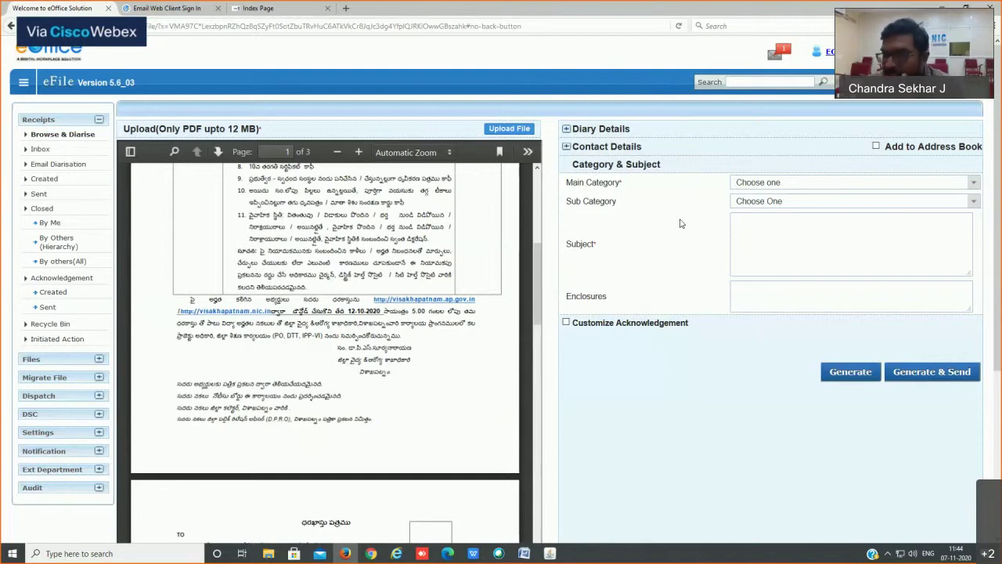
left_click(748, 197)
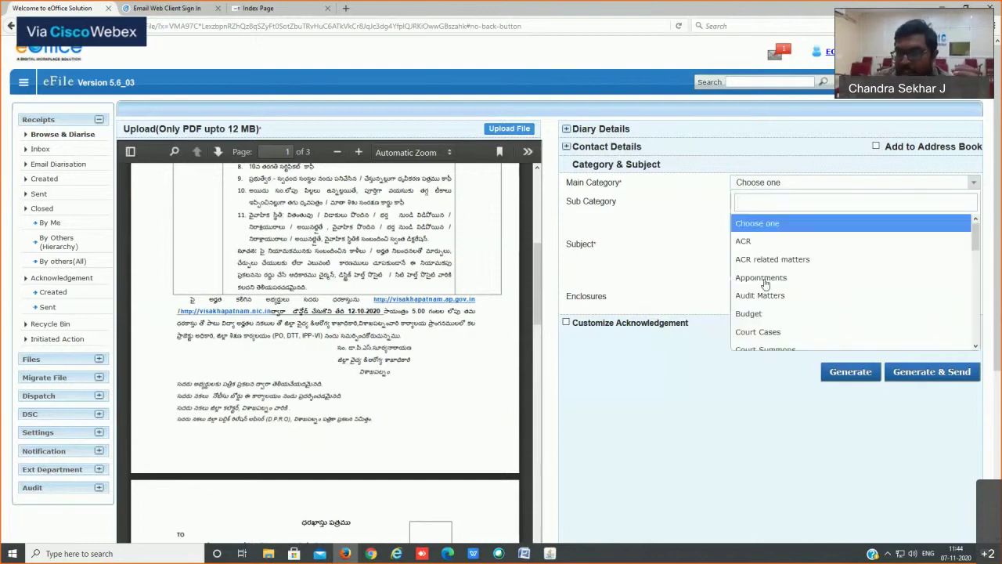
type("g")
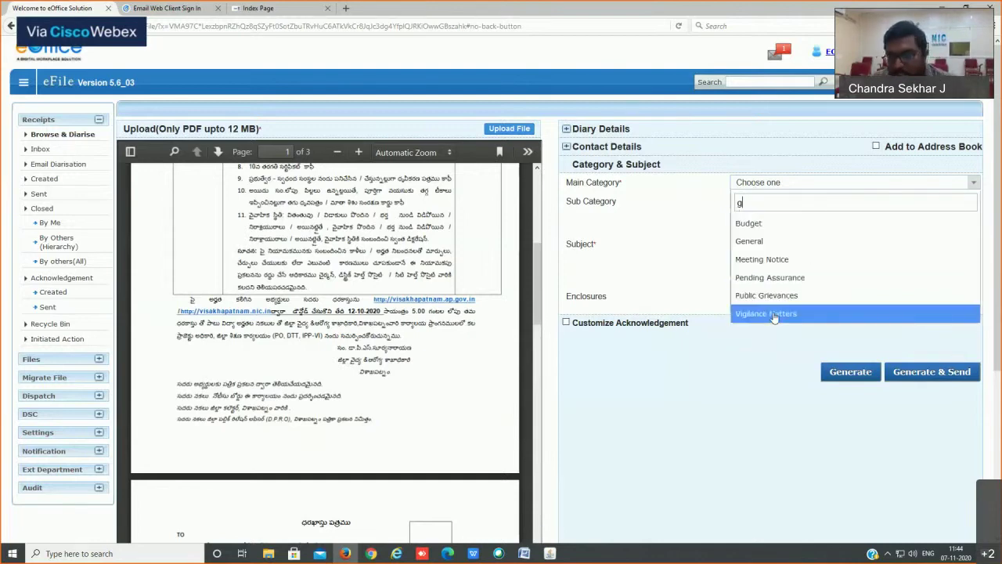
type("e")
left_click(758, 241)
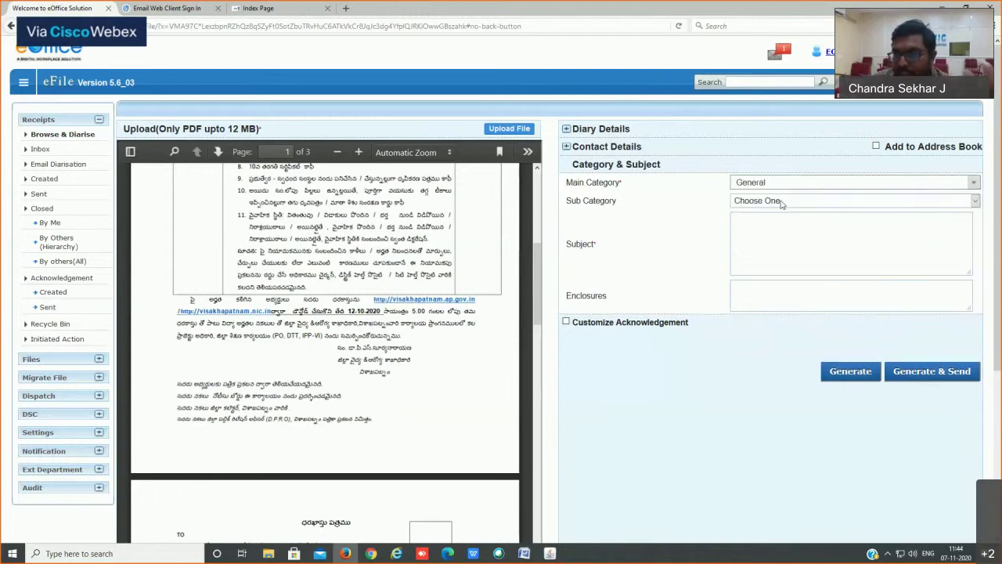
Step: Leave Sub Category unselected and move into the Subject field
left_click(764, 204)
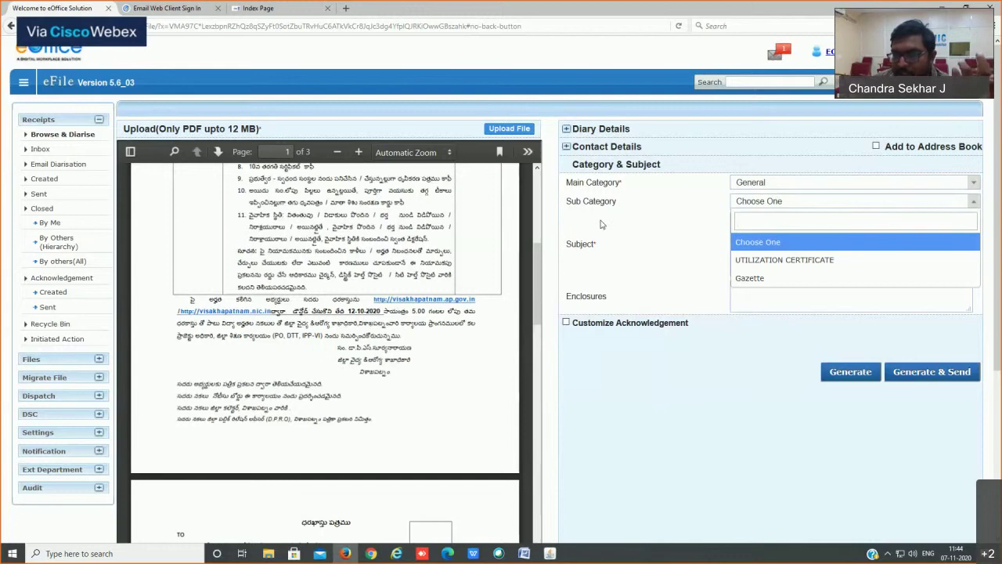
left_click(659, 217)
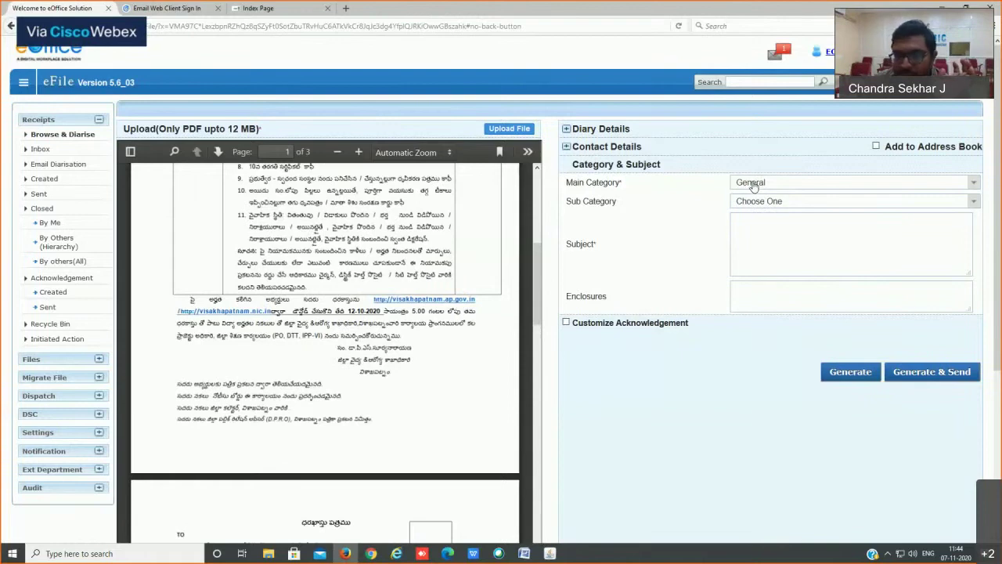
left_click(802, 240)
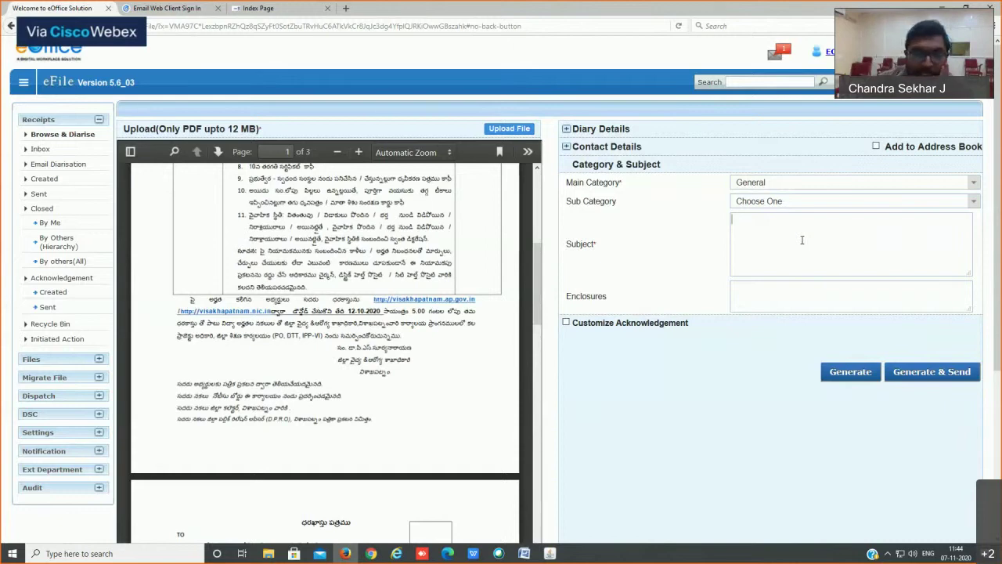
scroll(253, 261, "up", 7)
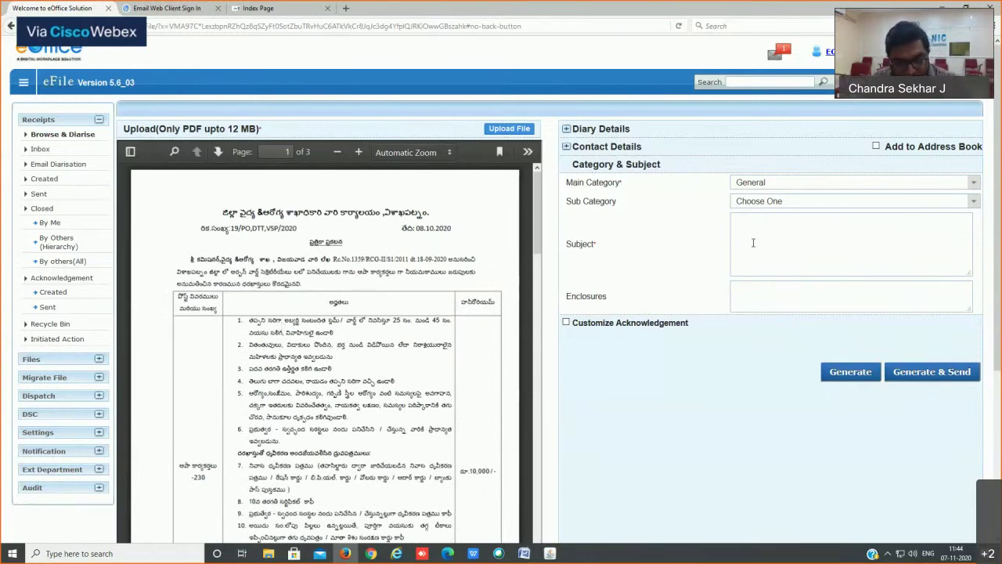
Step: Enter 'Recruitment' as the receipt's subject and put the cursor in Enclosures
type("Recruitme")
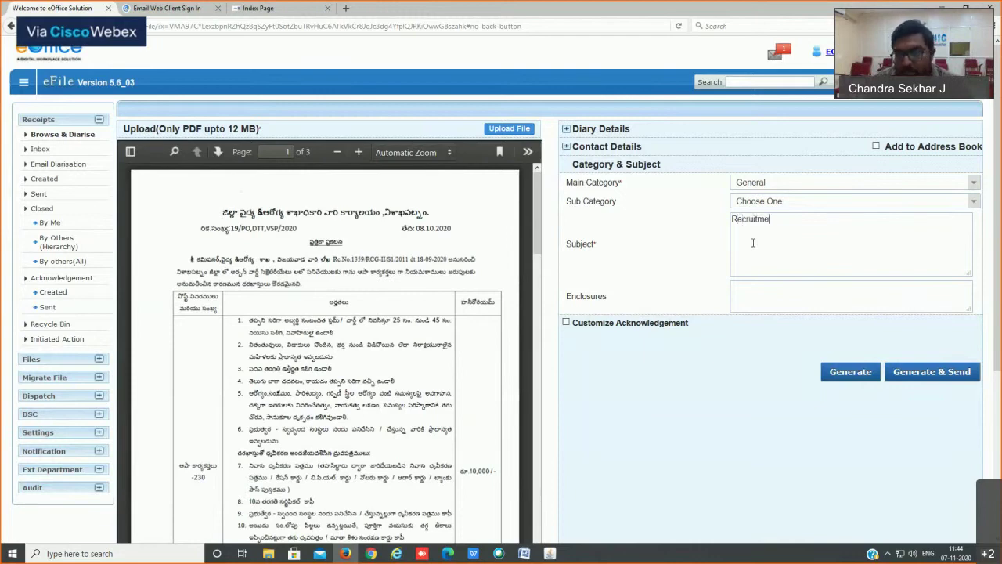
type("nt")
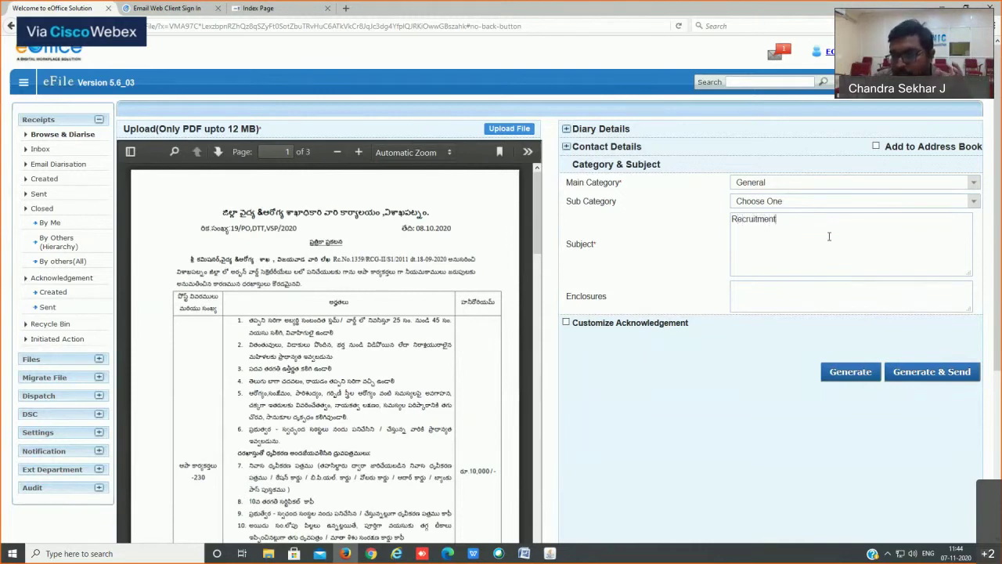
double_click(589, 297)
left_click(772, 292)
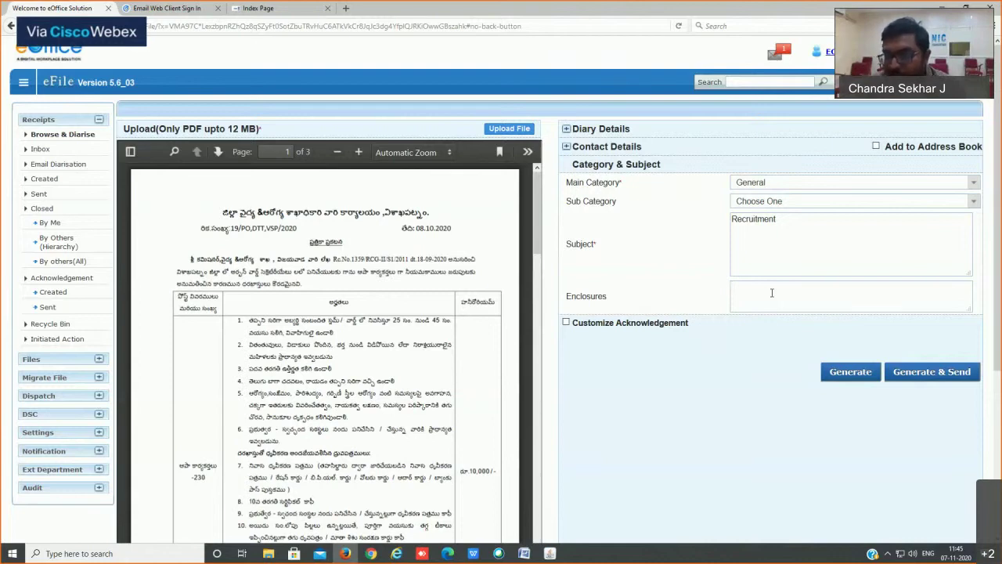
left_click(771, 293)
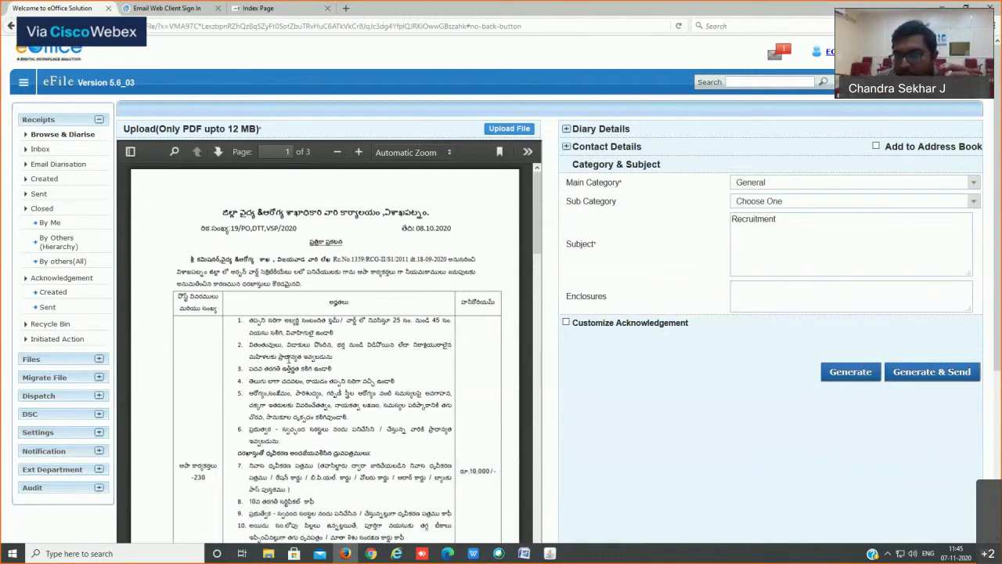
left_click(778, 294)
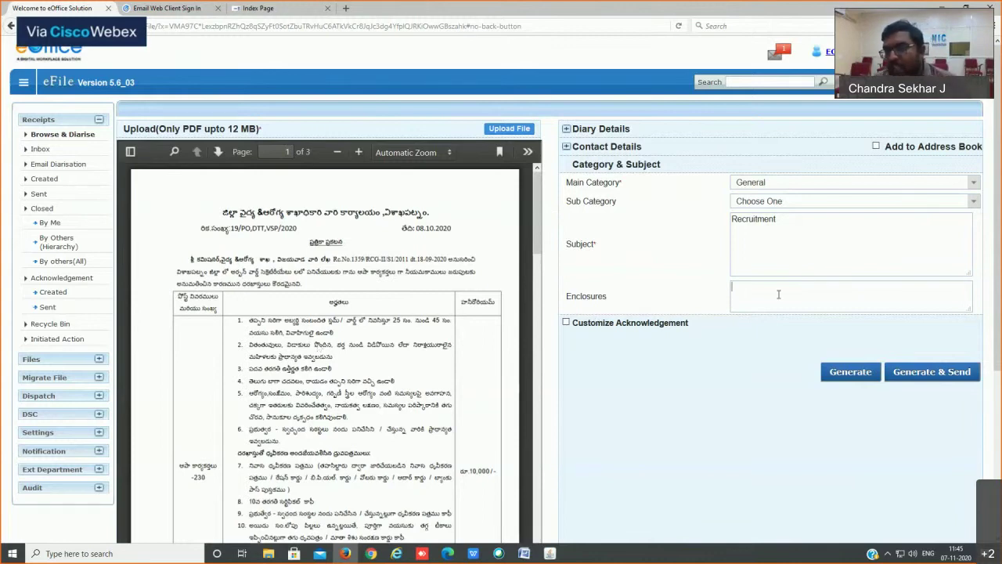
Step: Write 'A3 Map is enclosed' in Enclosures, correcting the 'emlosed' typo
type("A")
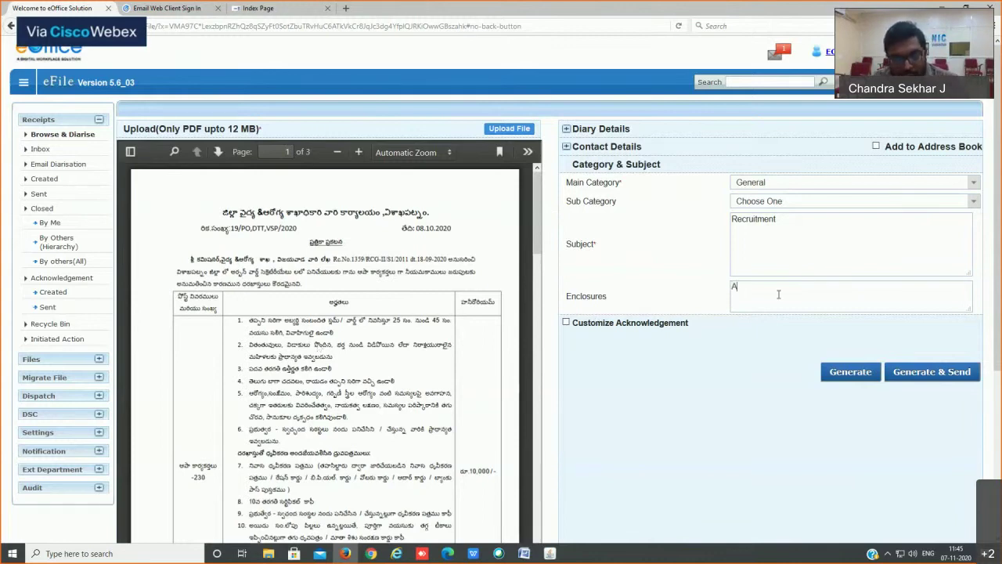
type("3 Map is")
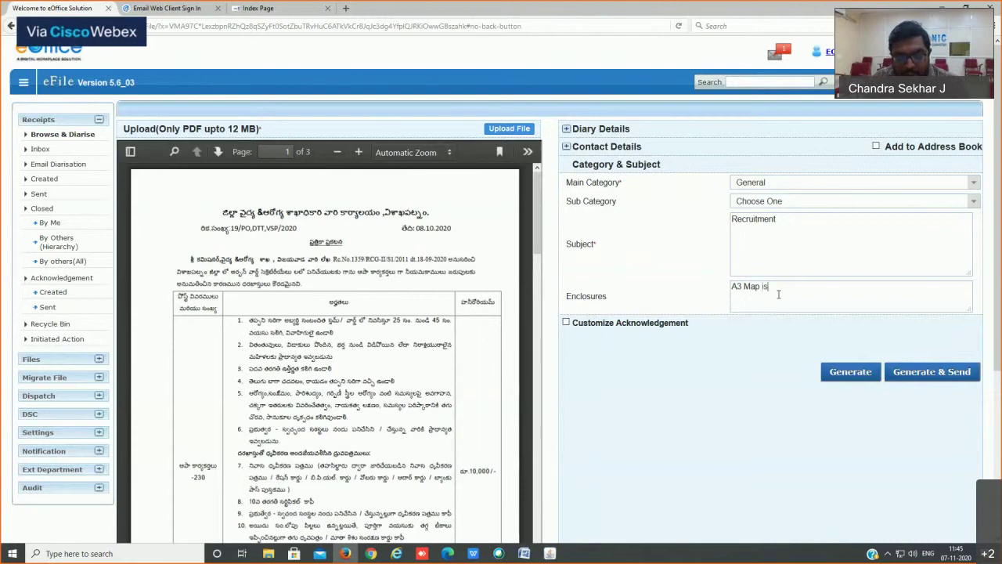
type(" emlosed")
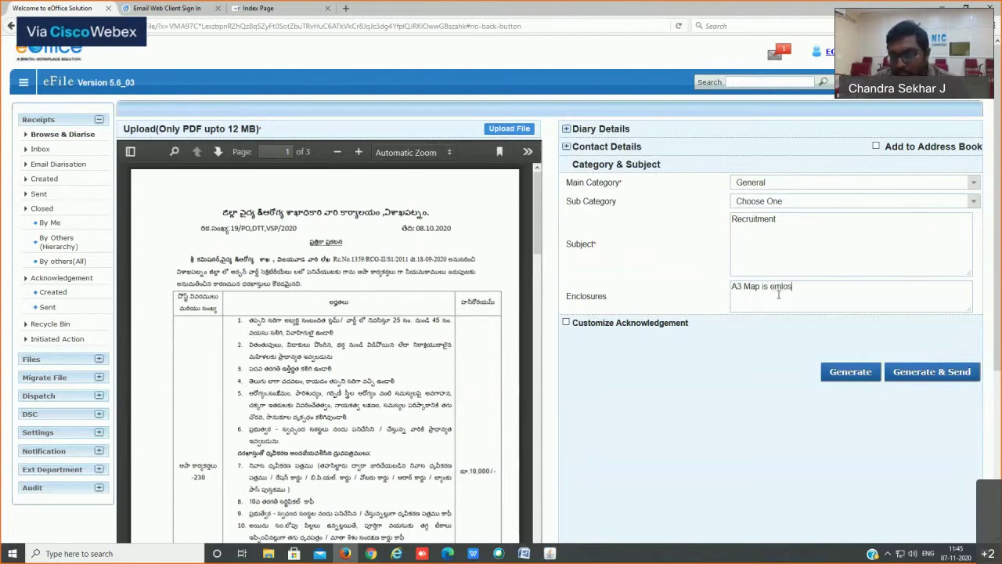
left_click(777, 287)
key("BackSpace")
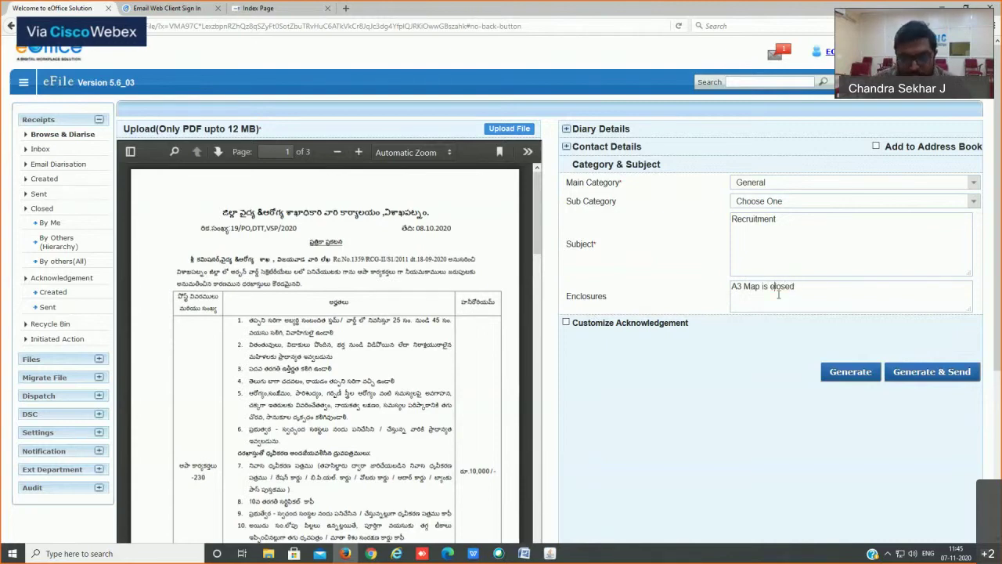
type("nc")
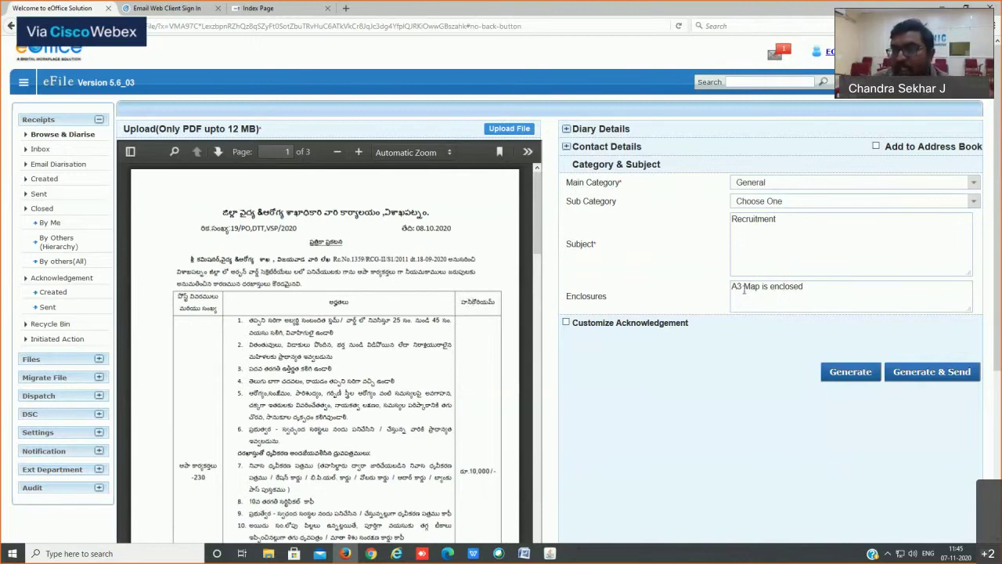
Step: Delete the 'A3 Map is enclosed' note so the Enclosures box is blank
left_click_drag(811, 288, 725, 292)
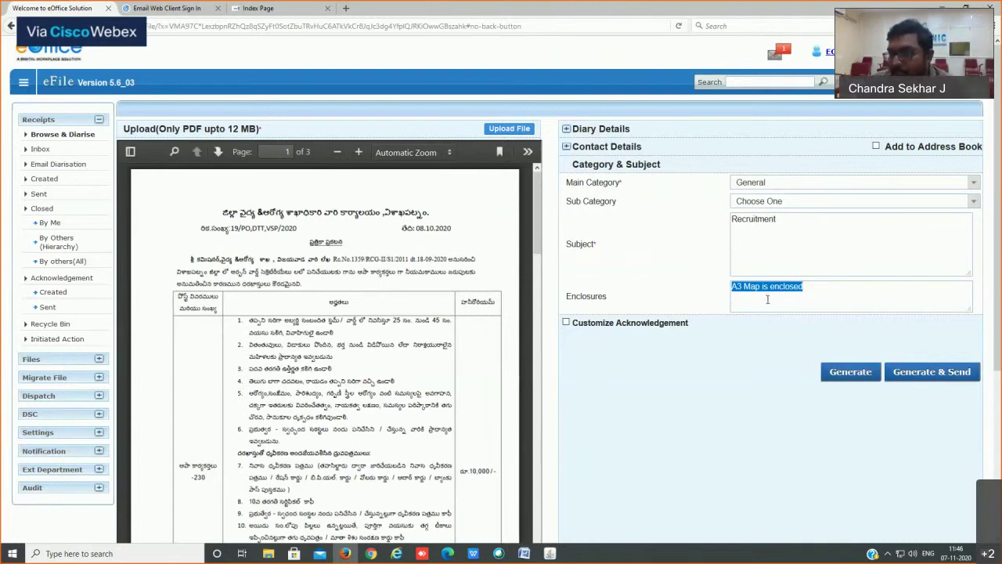
key("BackSpace")
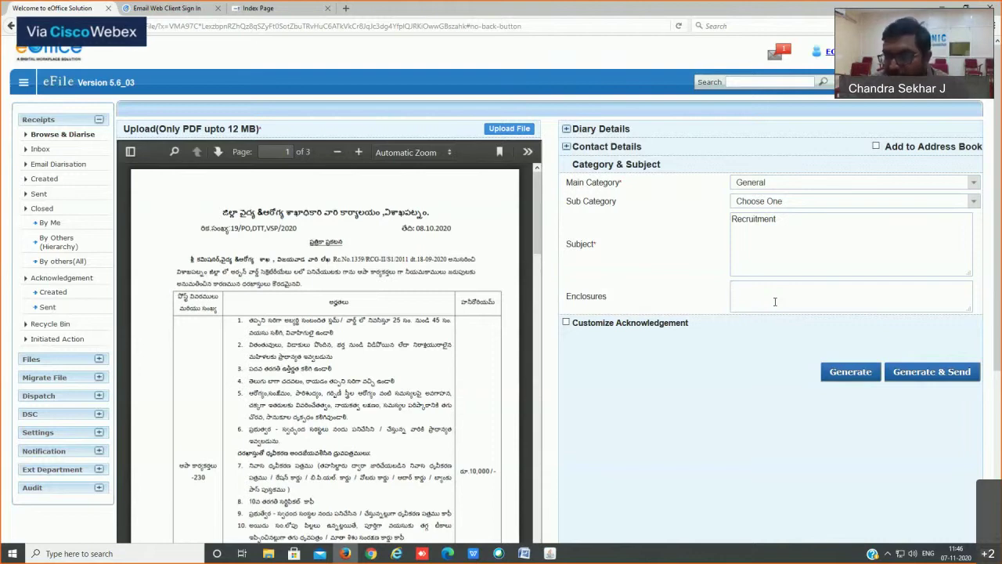
left_click(776, 301)
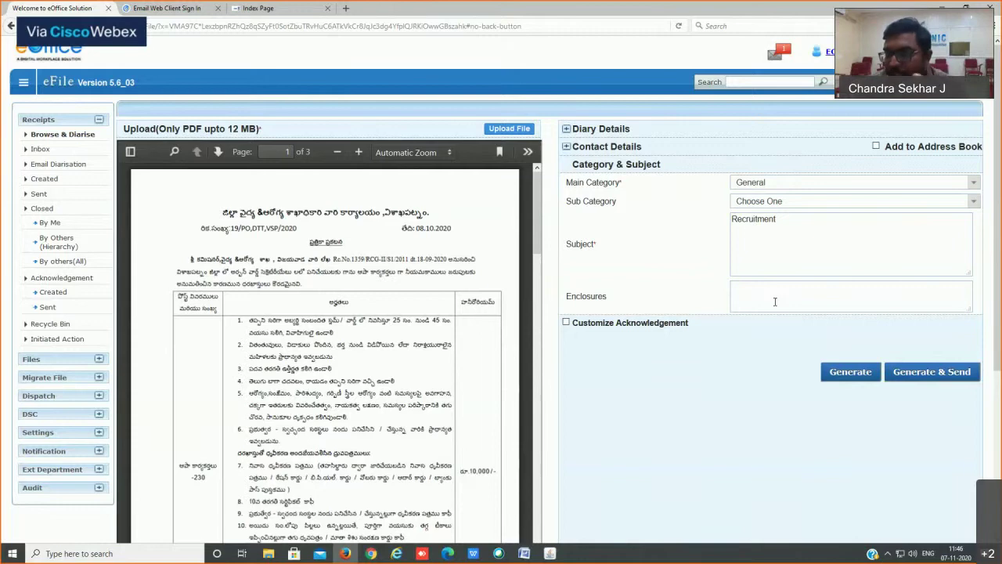
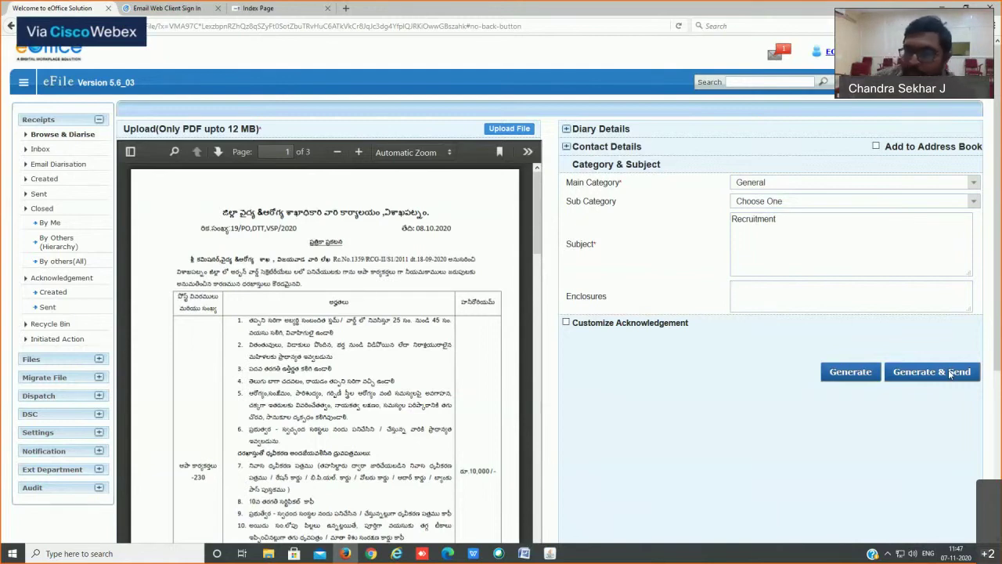
Step: Generate the Recruitment receipt and highlight its number's prefix, year and place-name parts
left_click(852, 375)
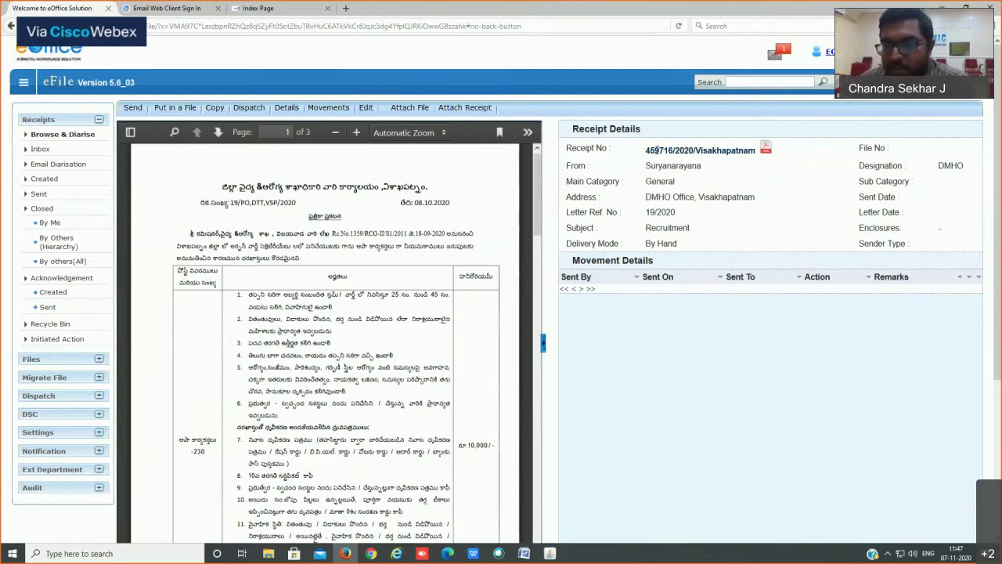
left_click_drag(679, 151, 756, 151)
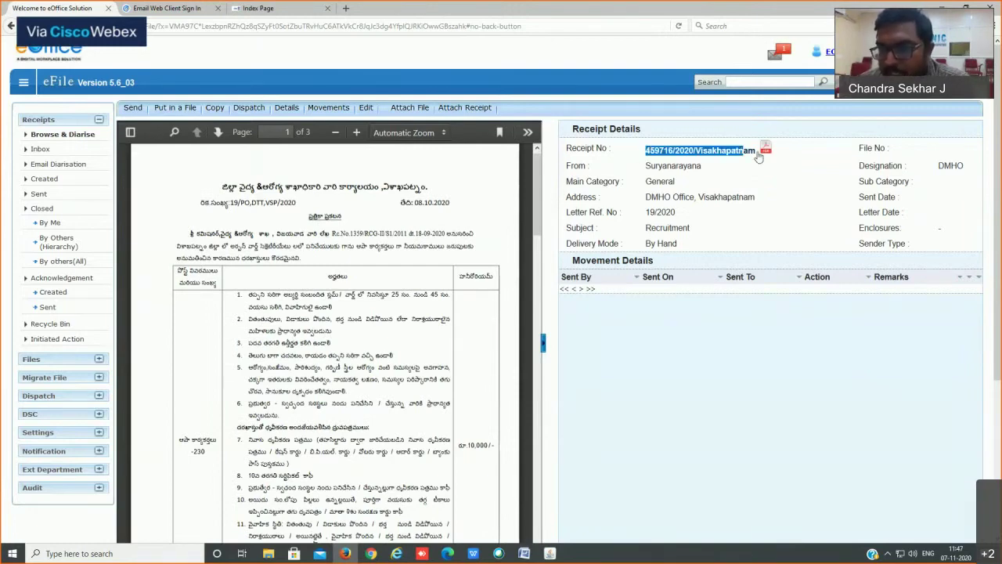
left_click(650, 152)
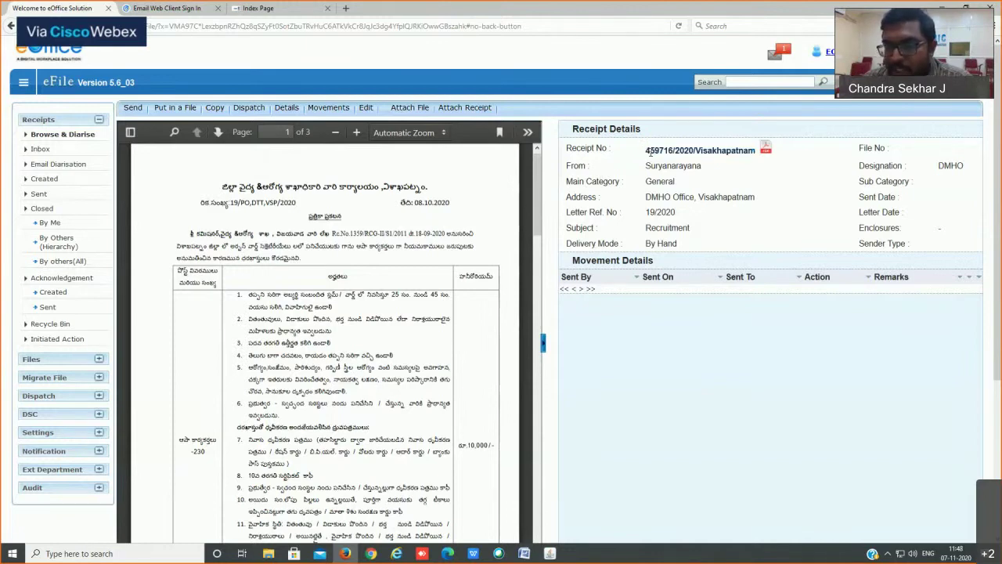
double_click(650, 152)
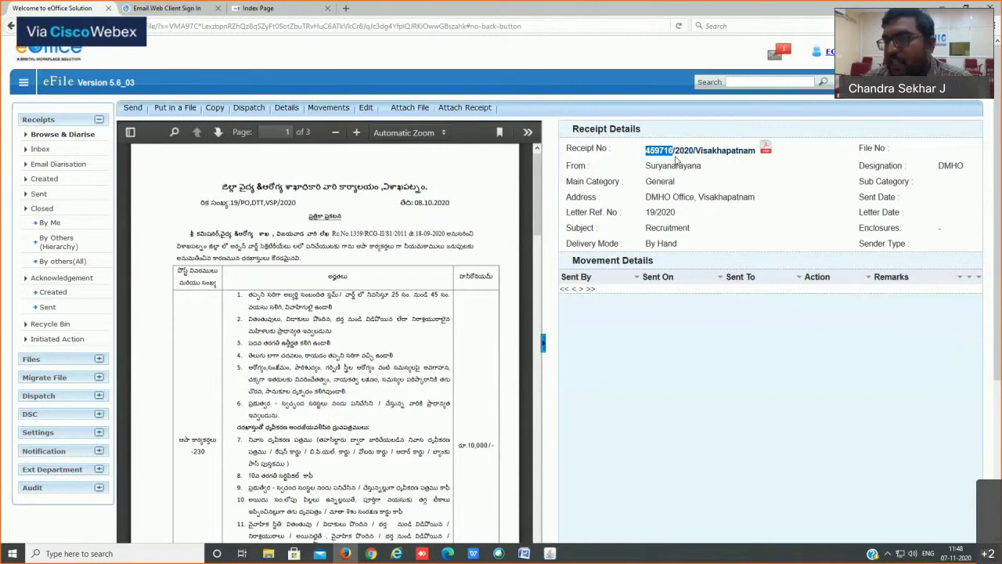
double_click(683, 151)
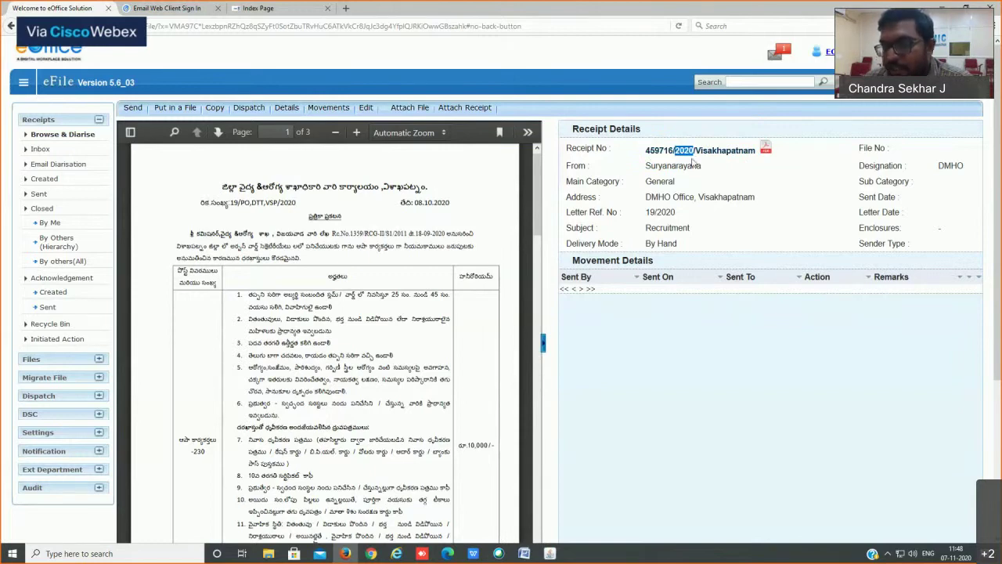
left_click_drag(695, 151, 739, 150)
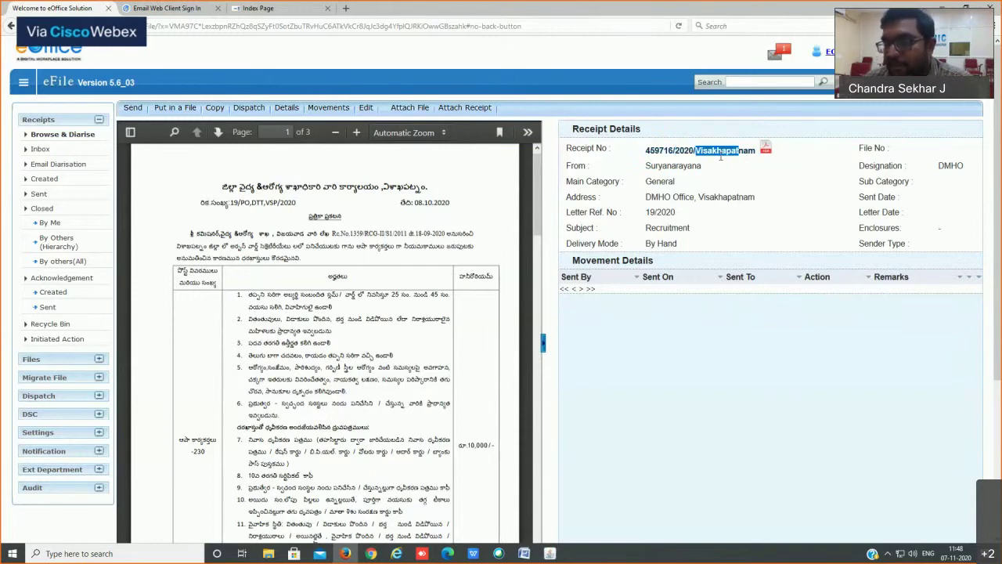
left_click_drag(646, 150, 756, 150)
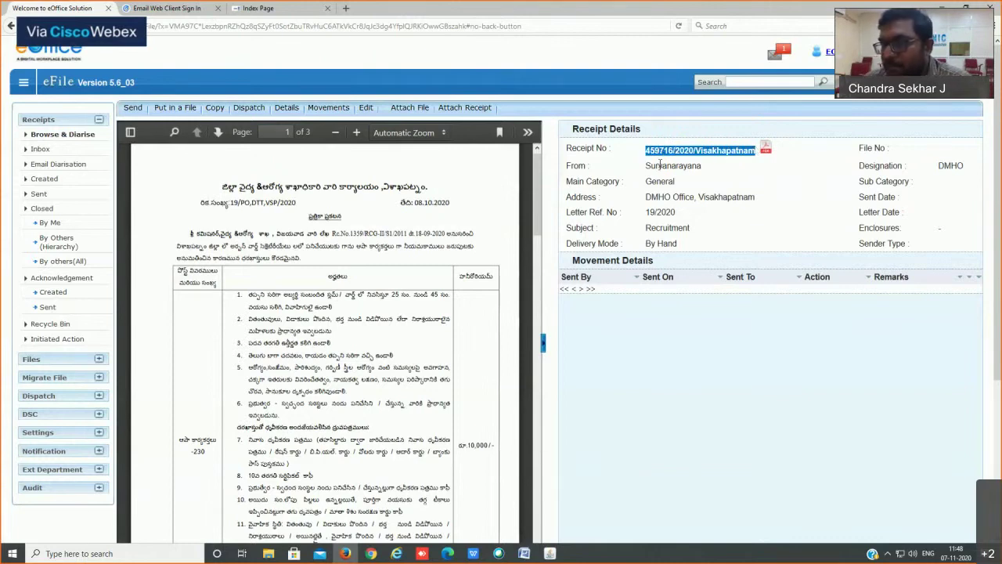
Step: Highlight the sender's name in the receipt's From field
left_click(833, 69)
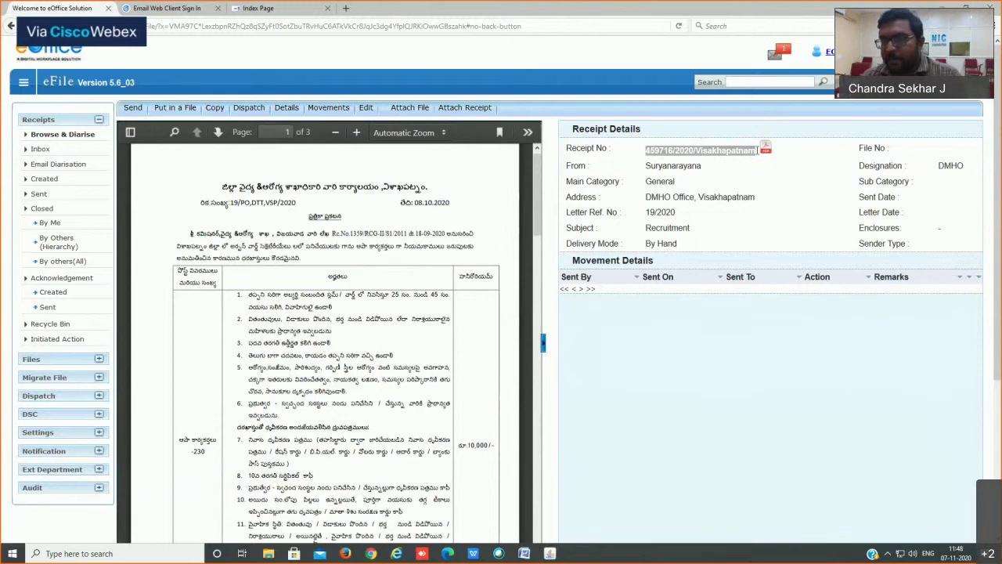
double_click(656, 166)
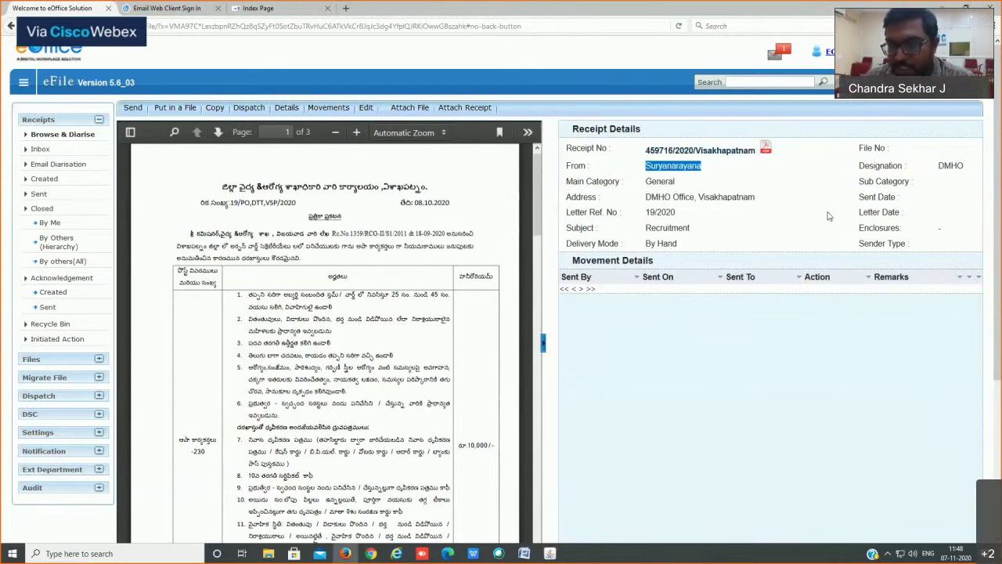
left_click(618, 274)
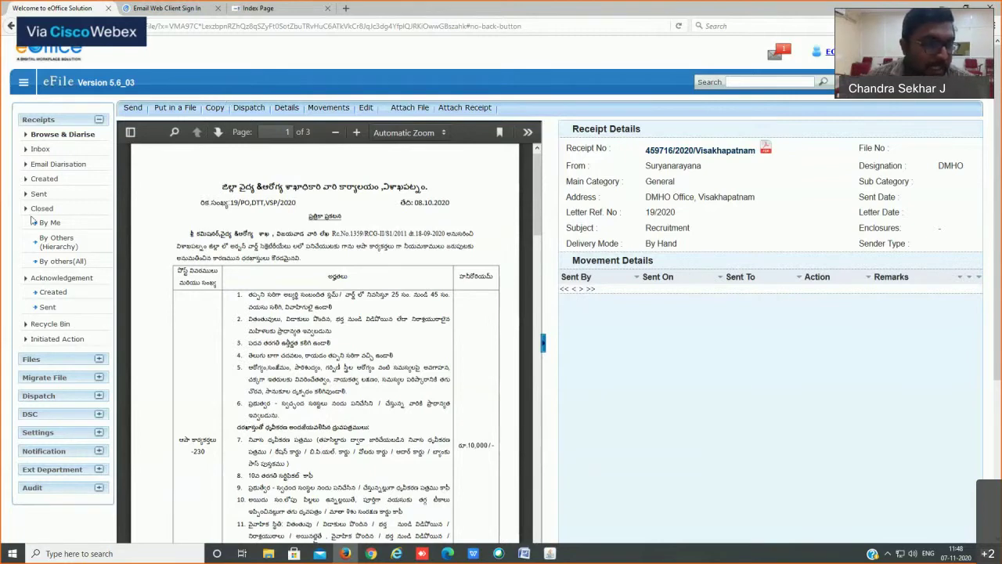
Step: Tick the new Recruitment receipt in the Created list and start sending it
left_click(47, 182)
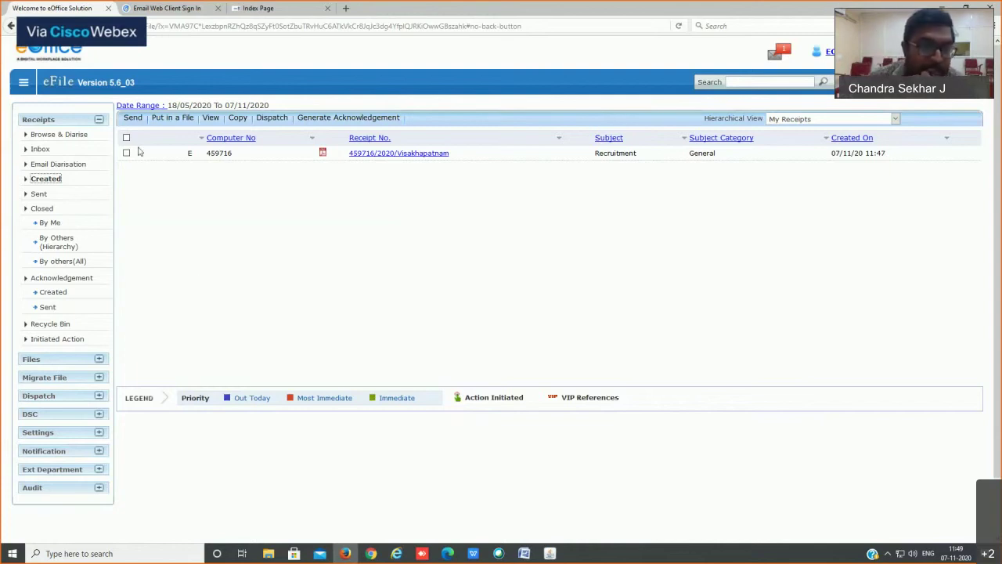
left_click(126, 154)
left_click(133, 119)
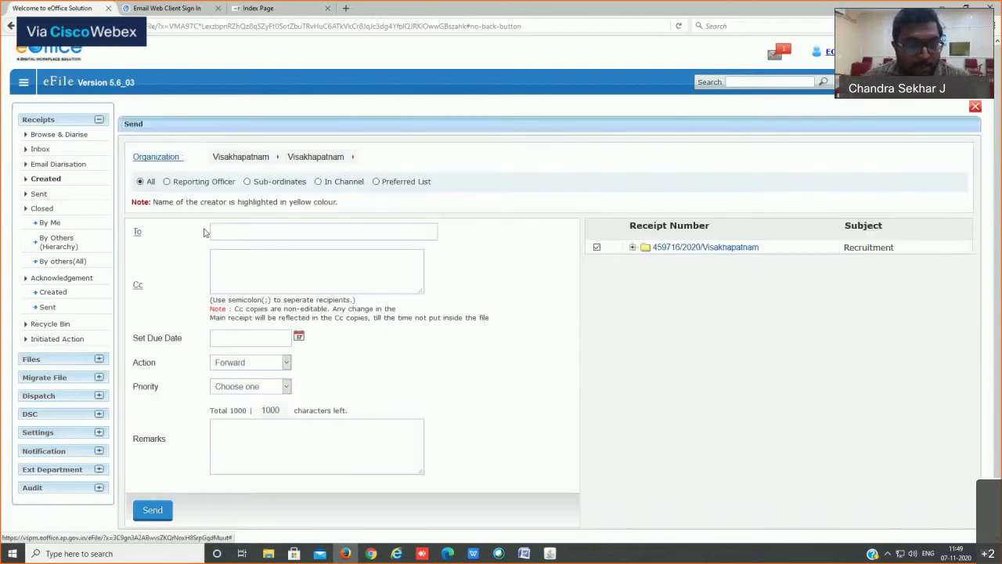
Step: Tick EOFFICE ADMINISTRATOR in the To contacts list, trying then clearing an 'eadmin' search
left_click(137, 234)
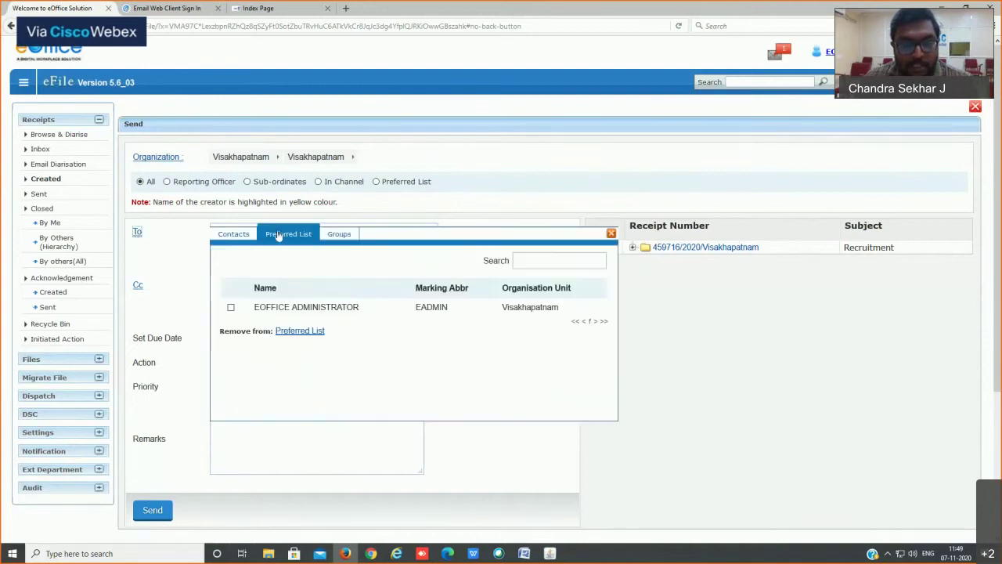
left_click(234, 235)
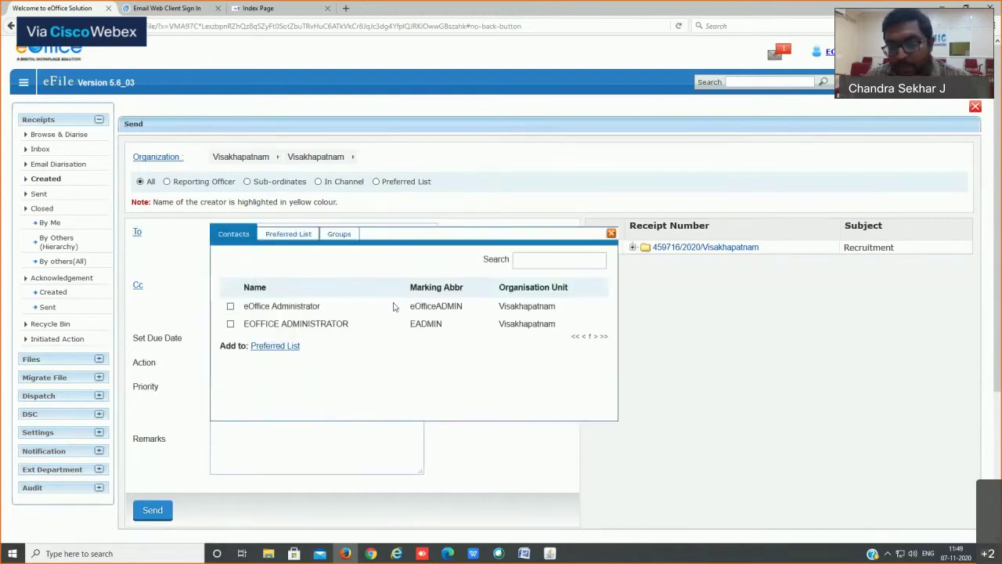
left_click(230, 323)
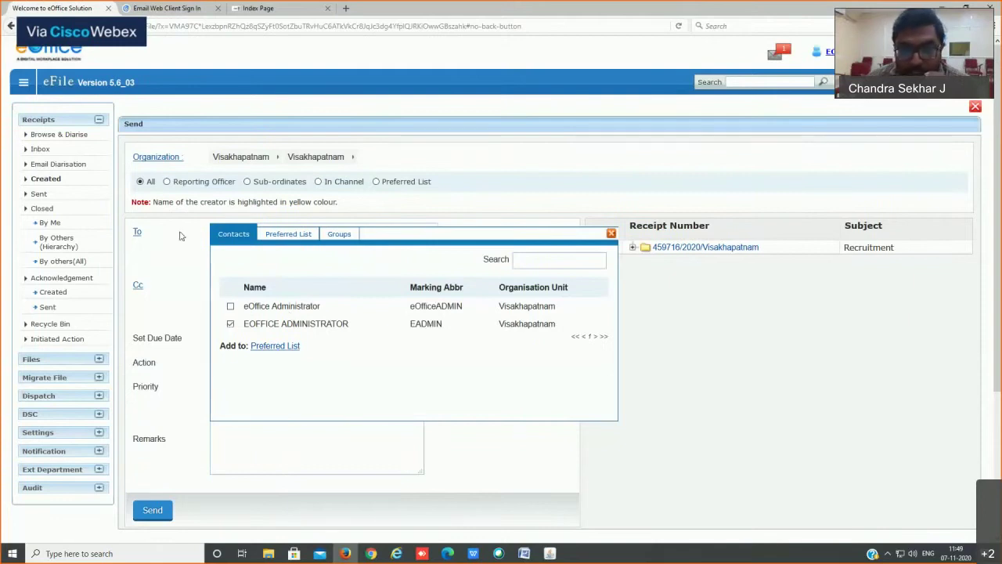
left_click(540, 263)
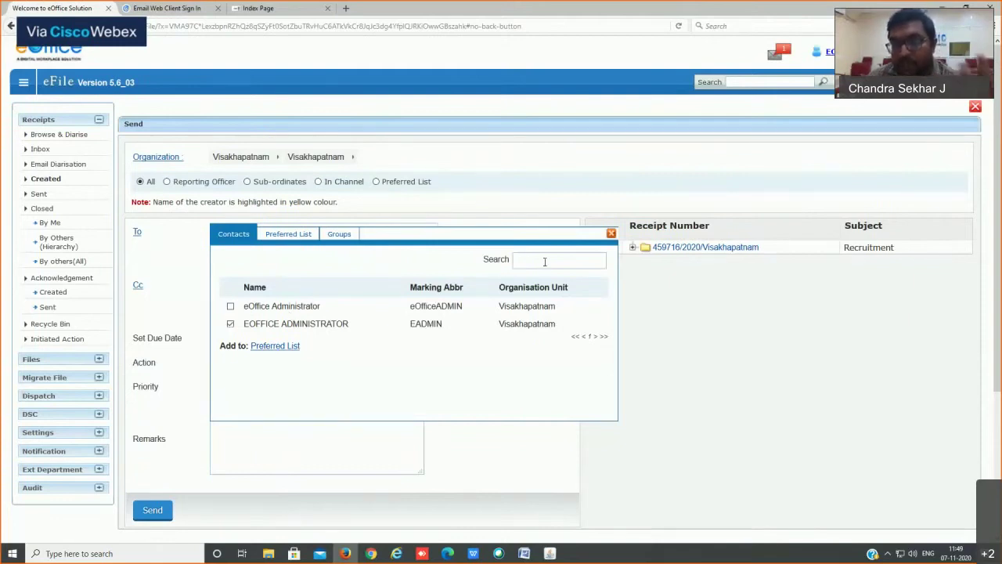
type("eadmin")
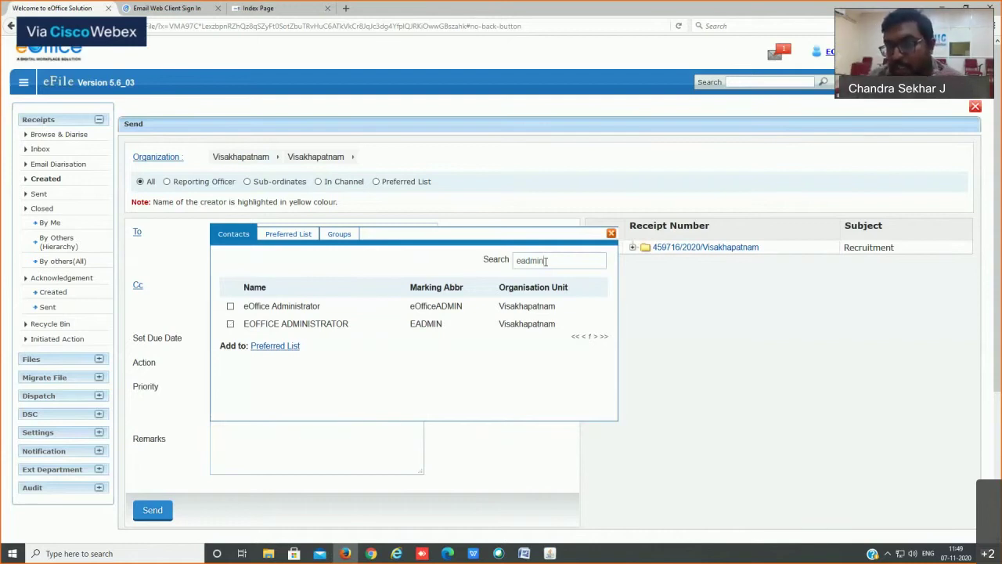
key("BackSpace")
key("BackSpace")
key("BackSpace")
key("BackSpace")
key("BackSpace")
key("BackSpace")
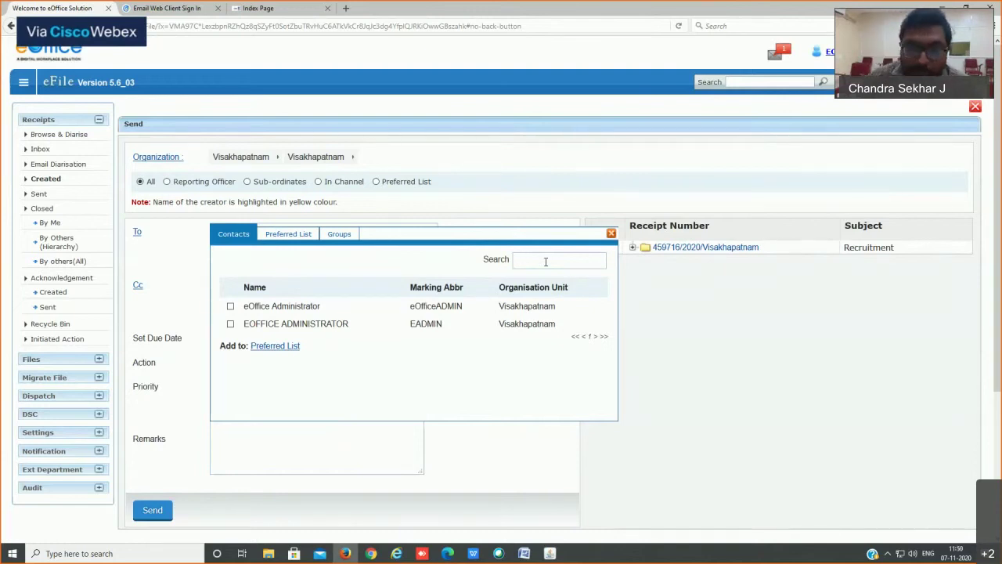
Step: Pick EOFFICE ADMINISTRATOR–EADMIN–Visakhapatnam from the Preferred List as the To recipient
left_click(231, 324)
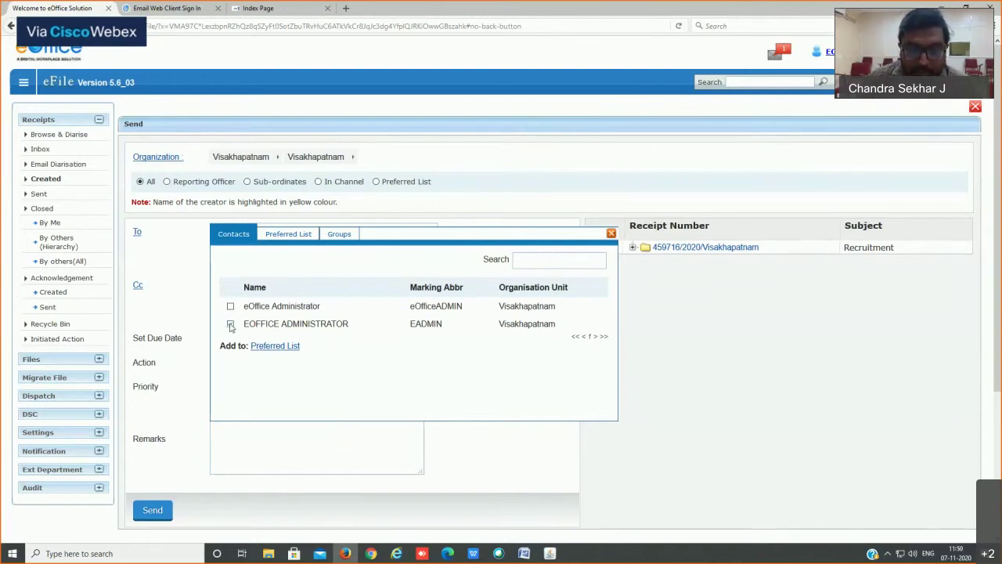
left_click_drag(220, 347, 305, 354)
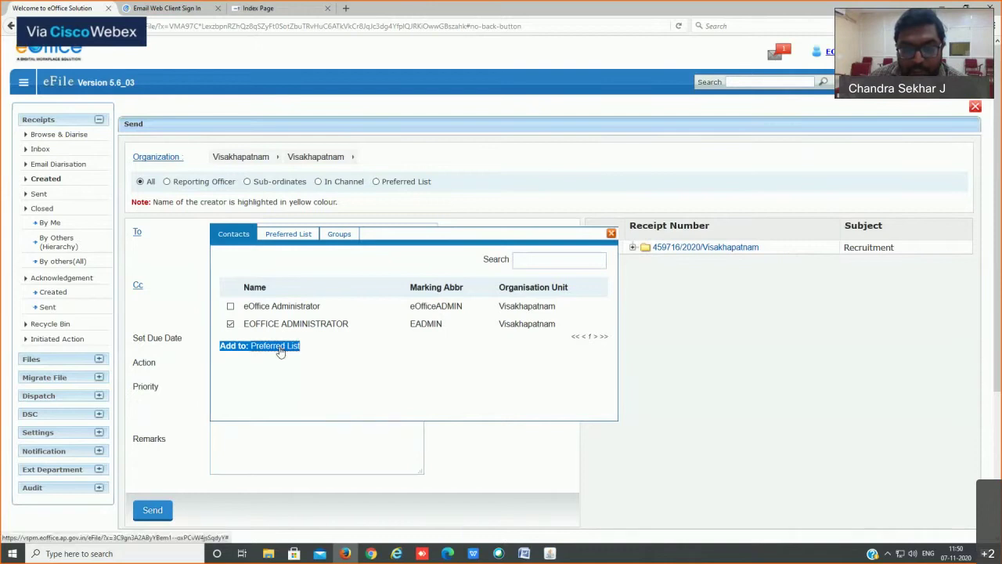
left_click(283, 239)
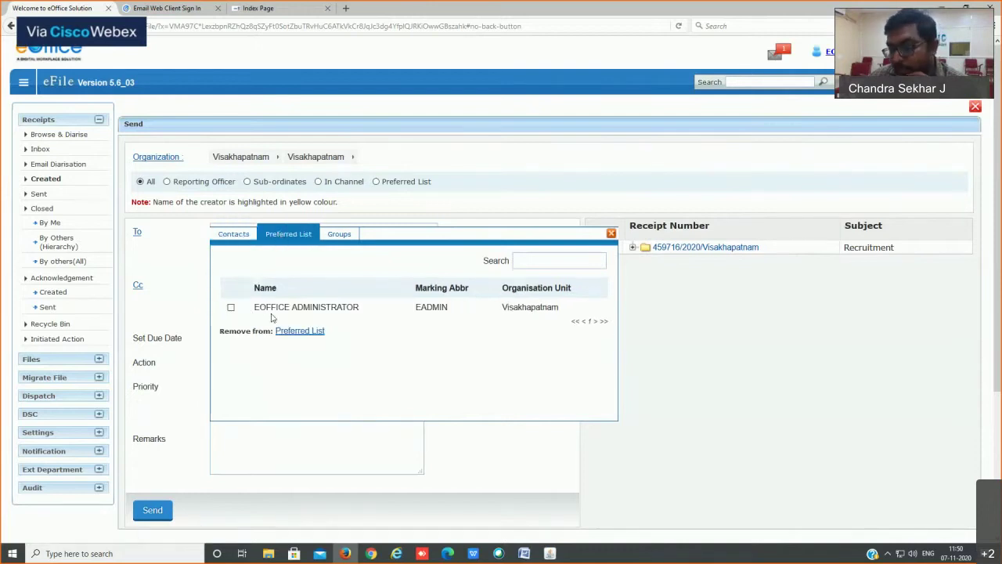
left_click(248, 238)
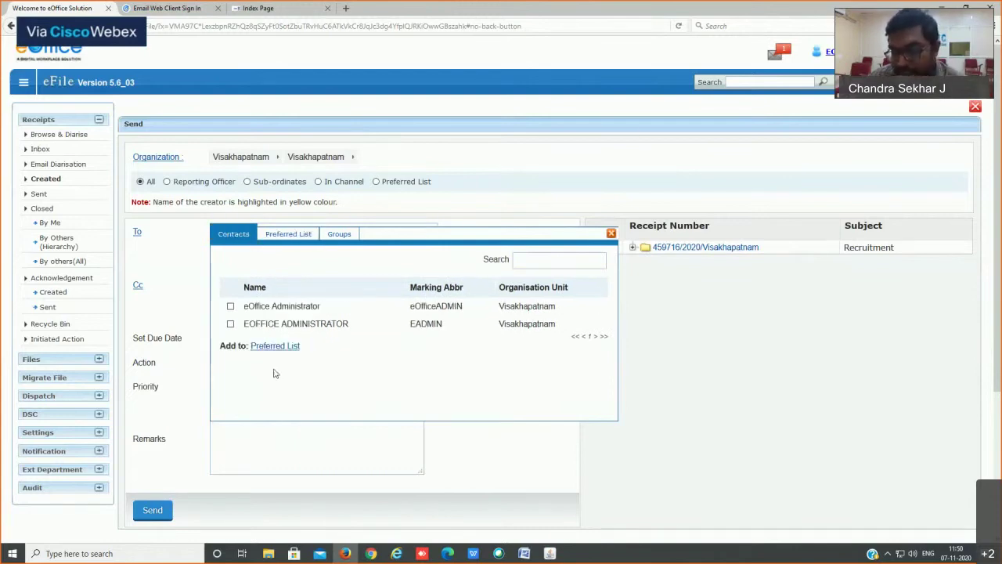
left_click(290, 233)
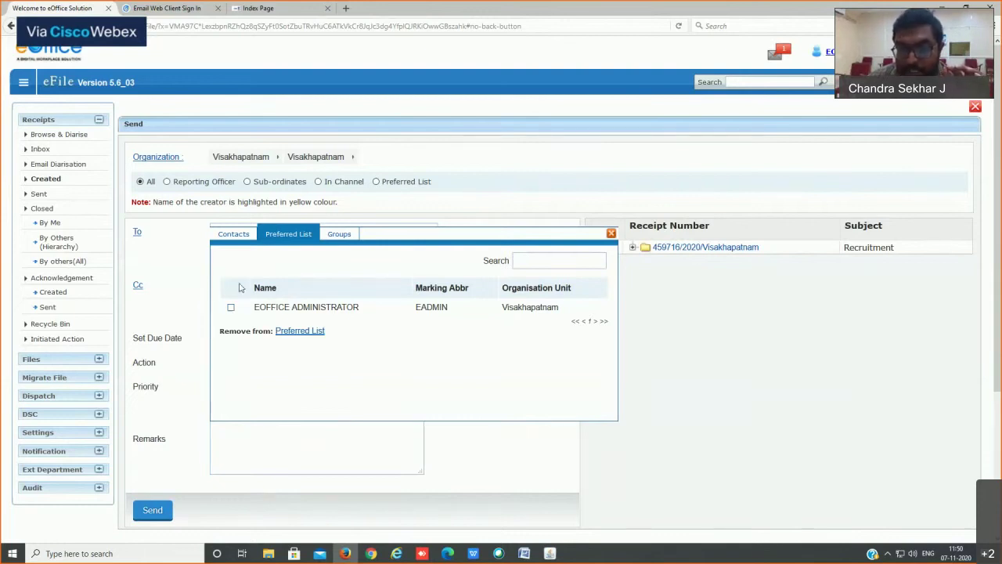
left_click(234, 235)
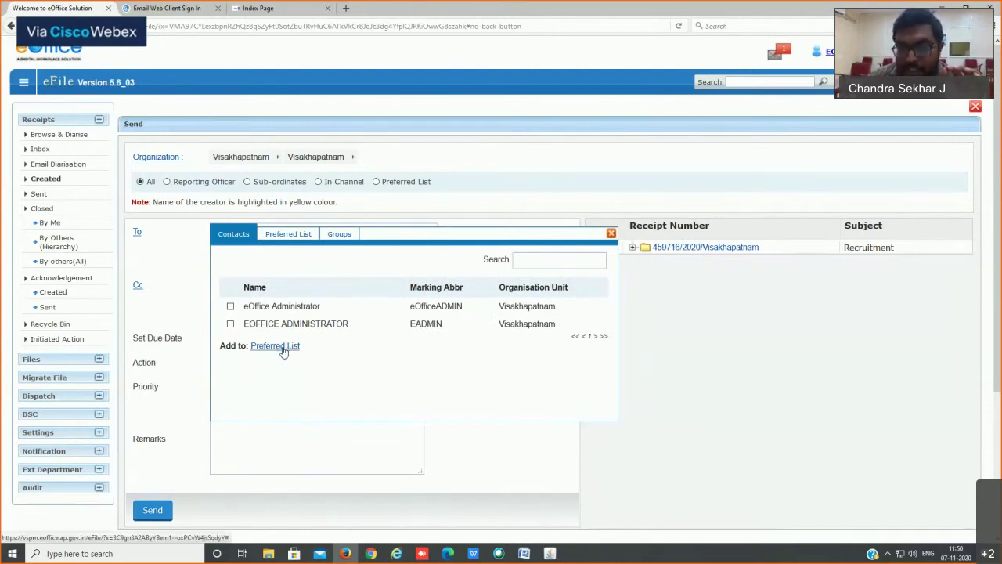
left_click(292, 238)
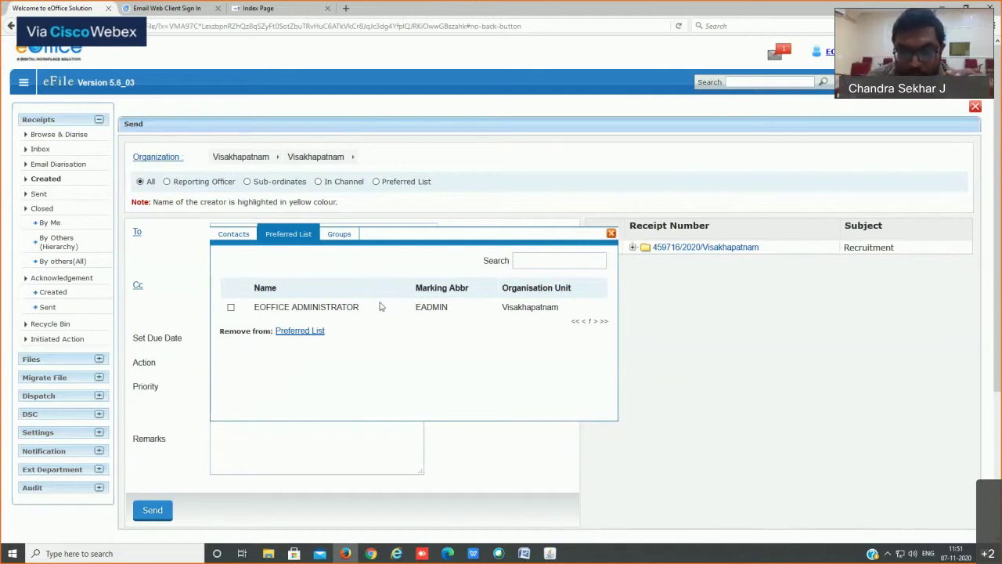
left_click(230, 310)
left_click(611, 234)
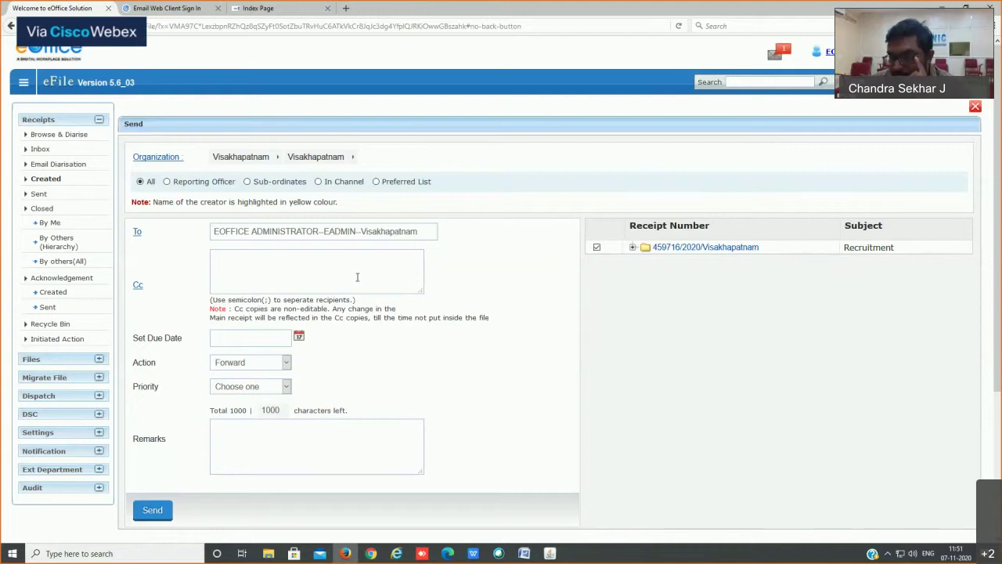
left_click(137, 290)
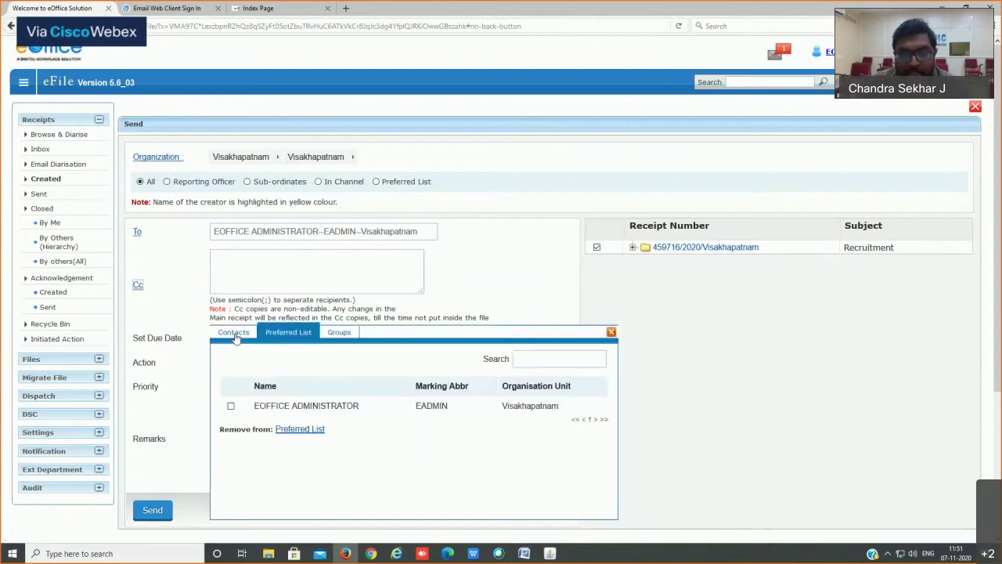
left_click(612, 333)
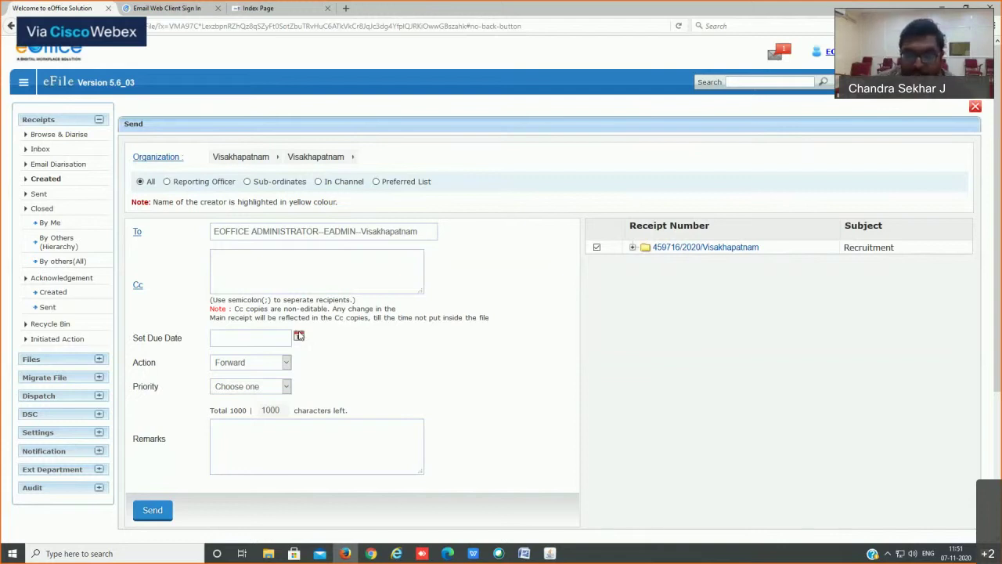
left_click(299, 335)
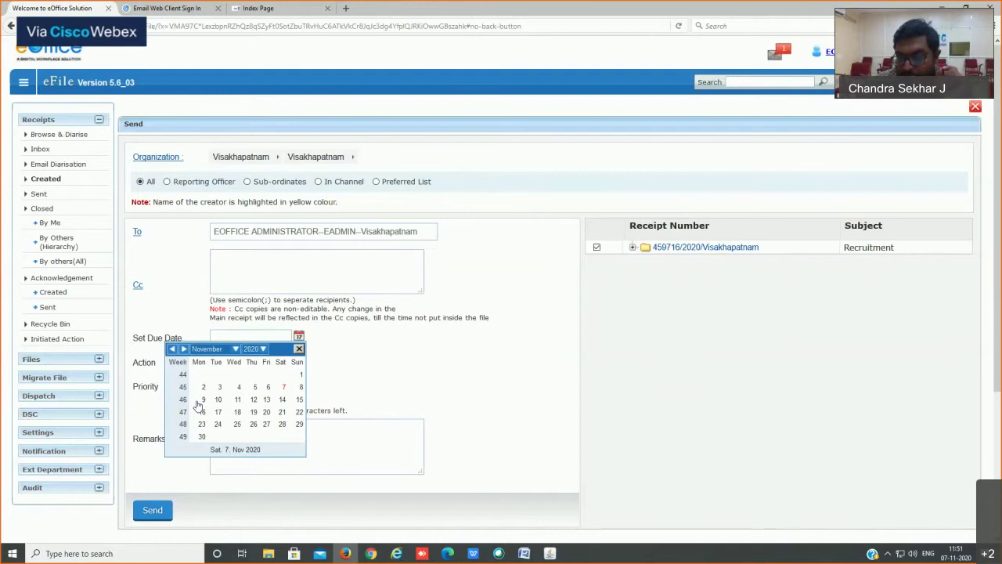
left_click(299, 349)
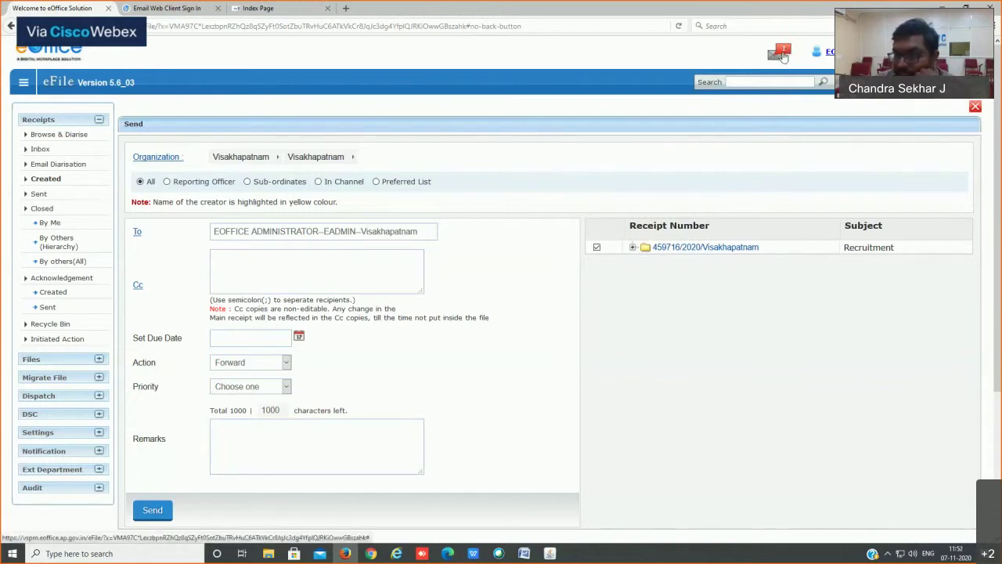
Step: Check the notifications list
left_click(783, 56)
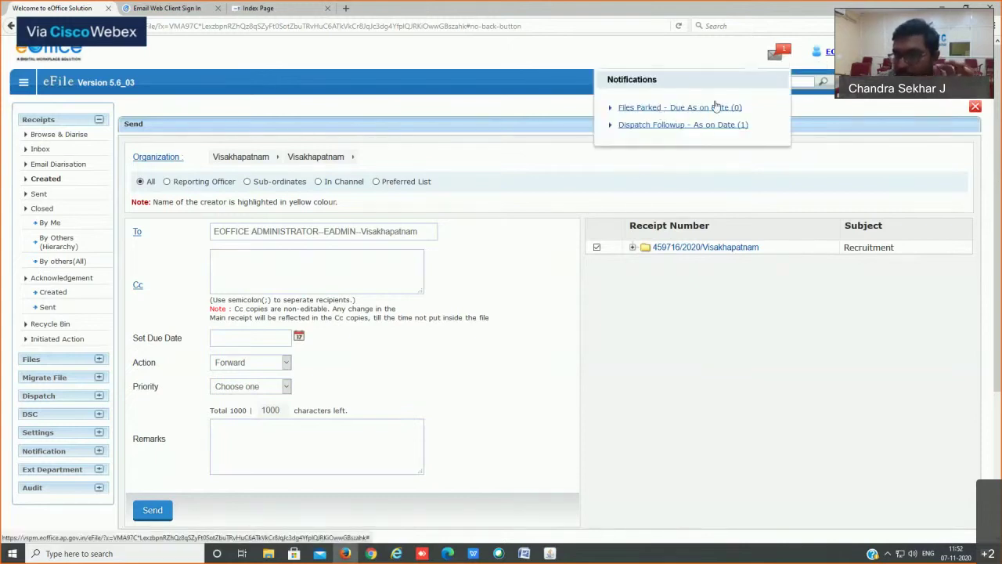
left_click(783, 55)
left_click(784, 55)
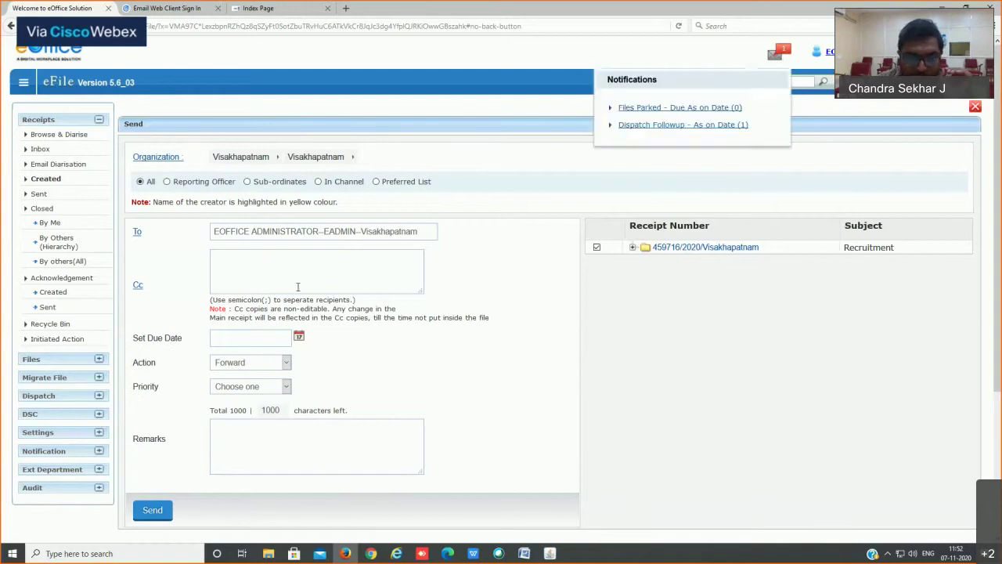
Step: Keep Forward as the action, set priority to Most Immediate, and go to Remarks
left_click(282, 363)
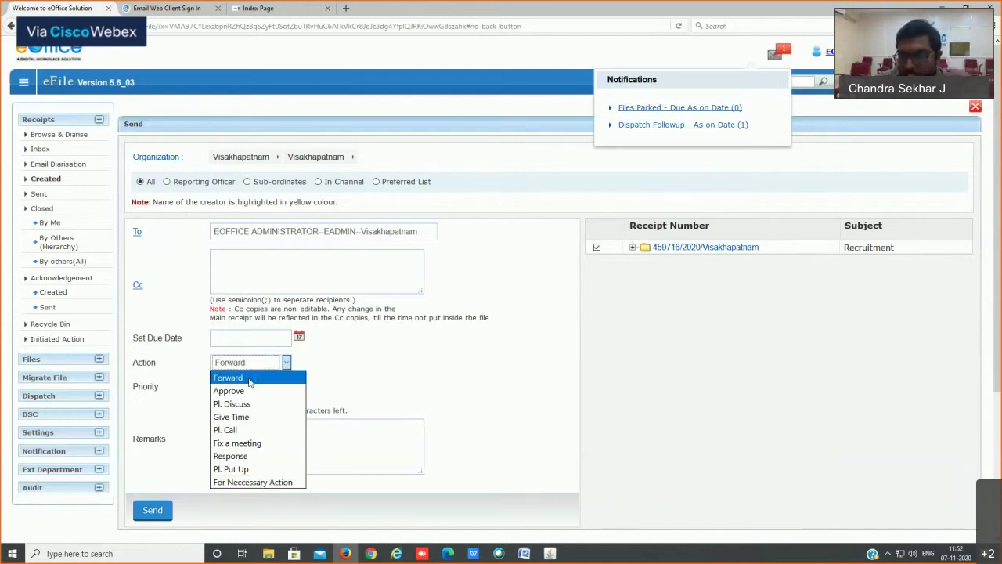
left_click(249, 382)
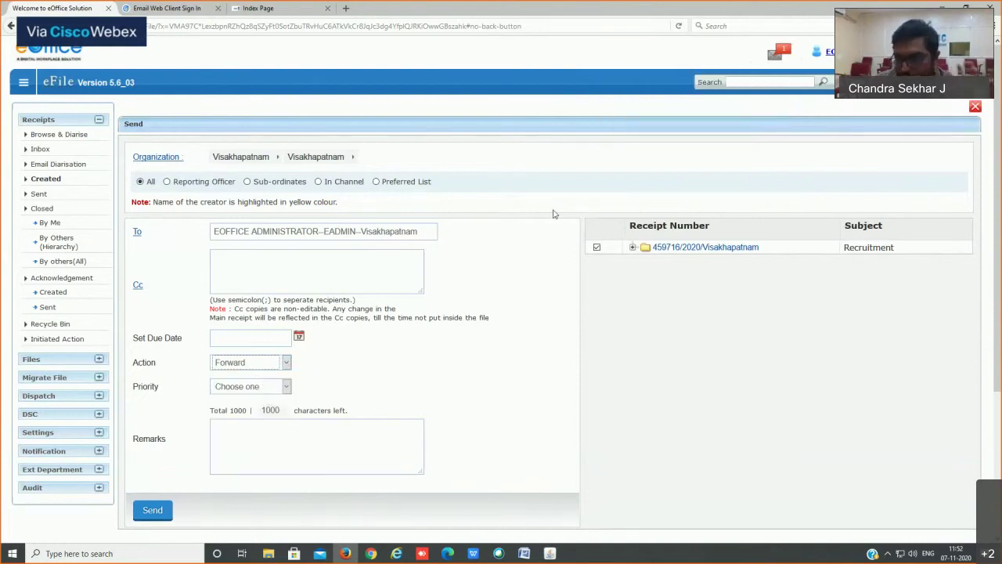
left_click(269, 388)
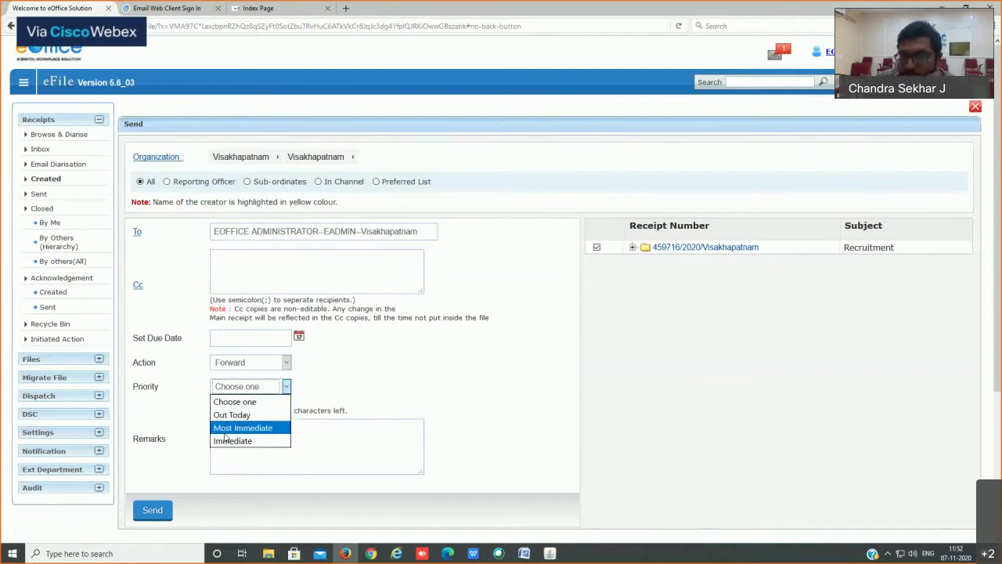
left_click(235, 427)
left_click(274, 432)
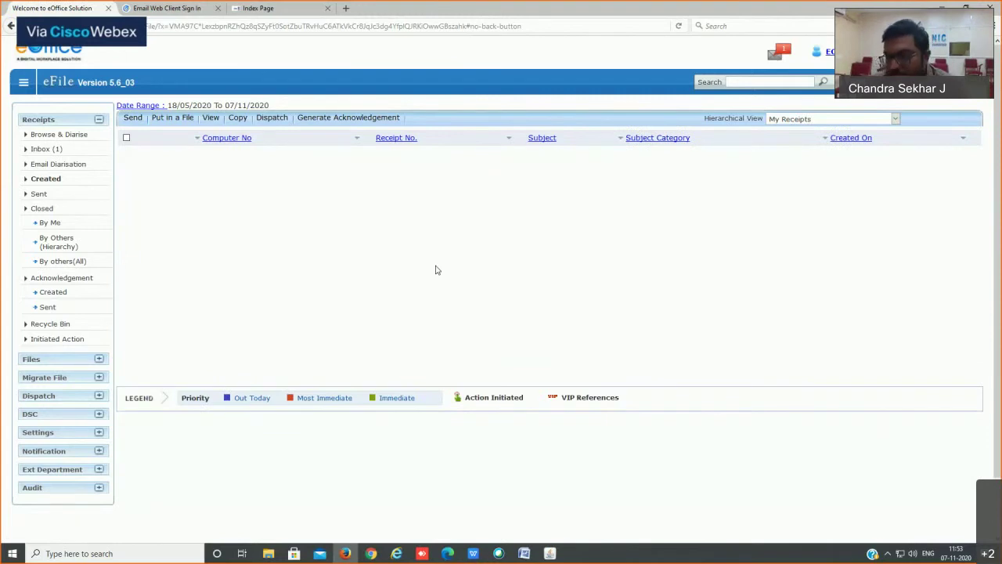
Step: Review the Sent receipts, then open the Inbox with the received Recruitment receipt
left_click(43, 193)
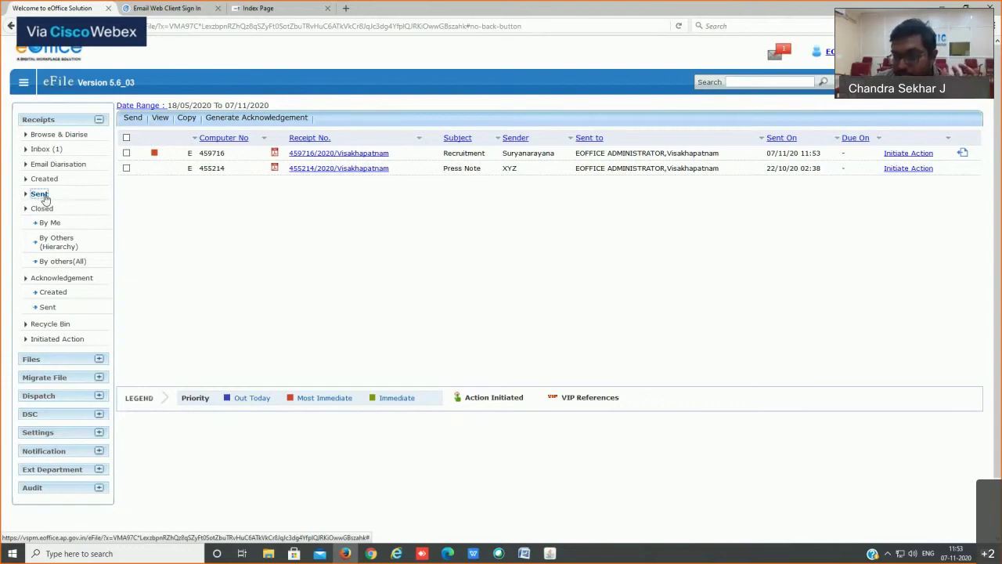
left_click(43, 150)
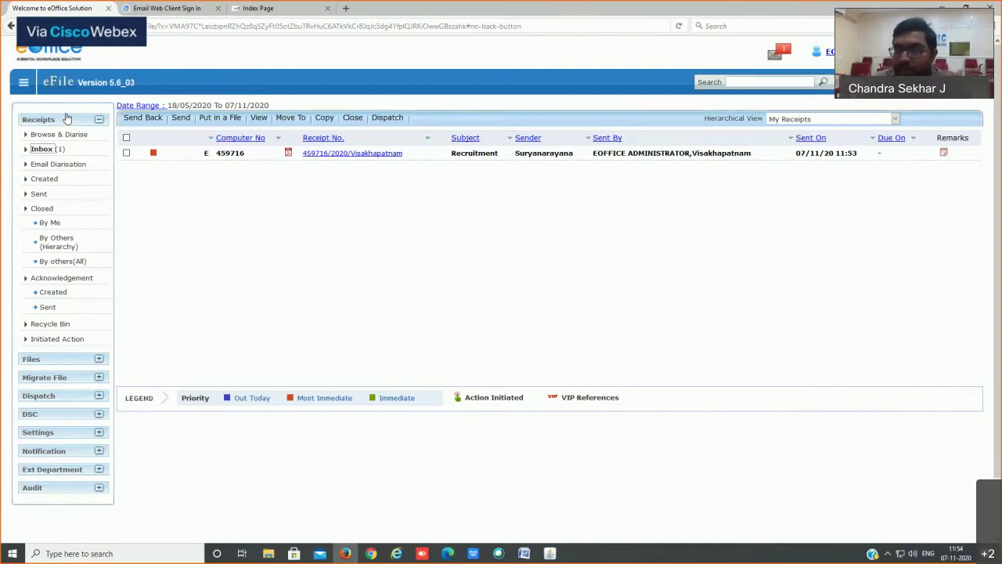
left_click(41, 150)
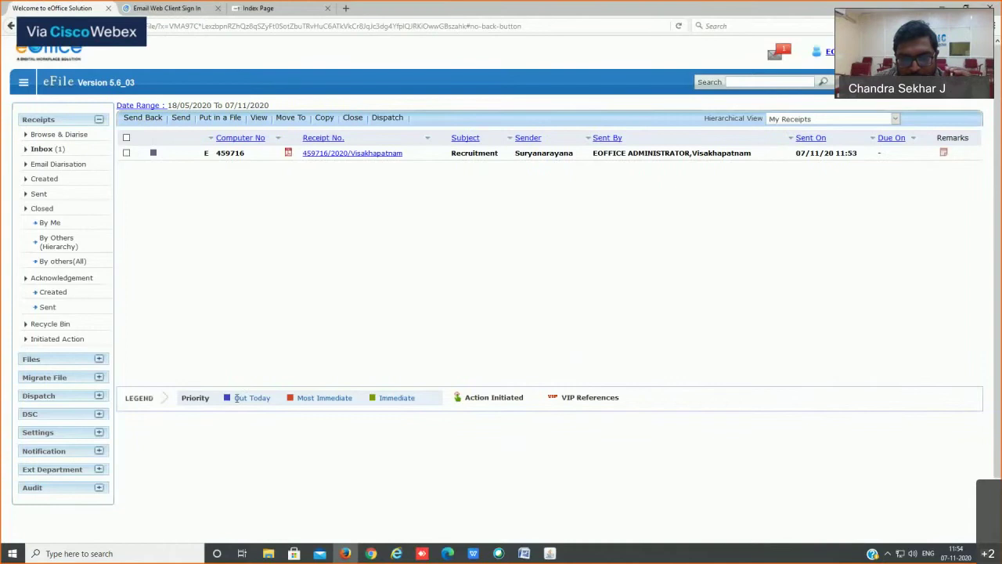
left_click_drag(227, 400, 416, 398)
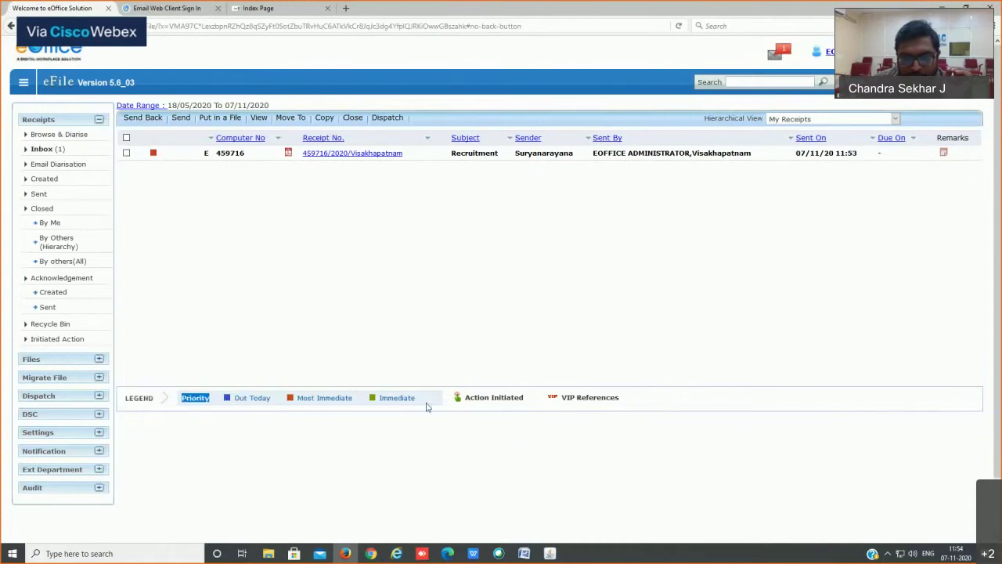
left_click(284, 411)
left_click_drag(245, 404, 225, 404)
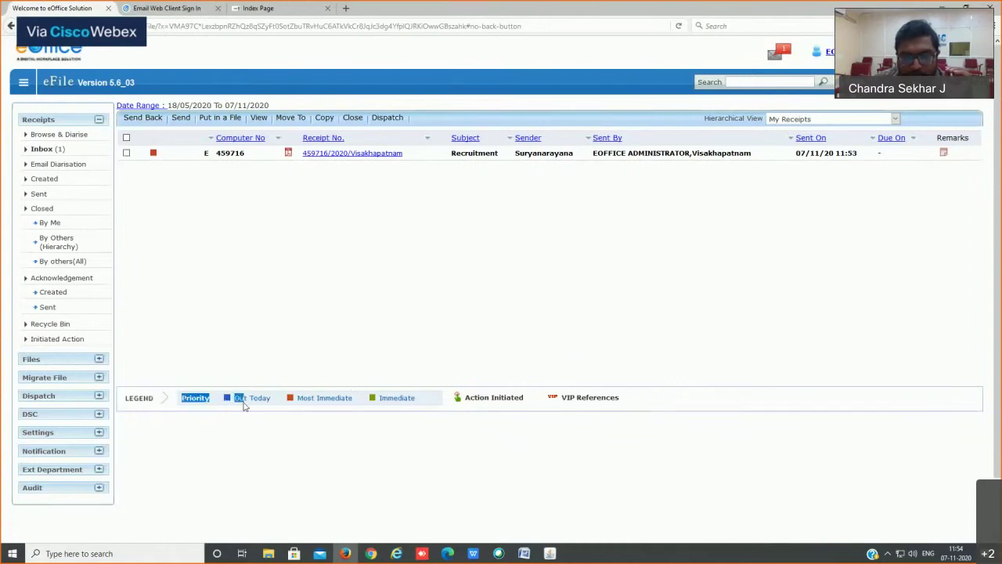
left_click(250, 411)
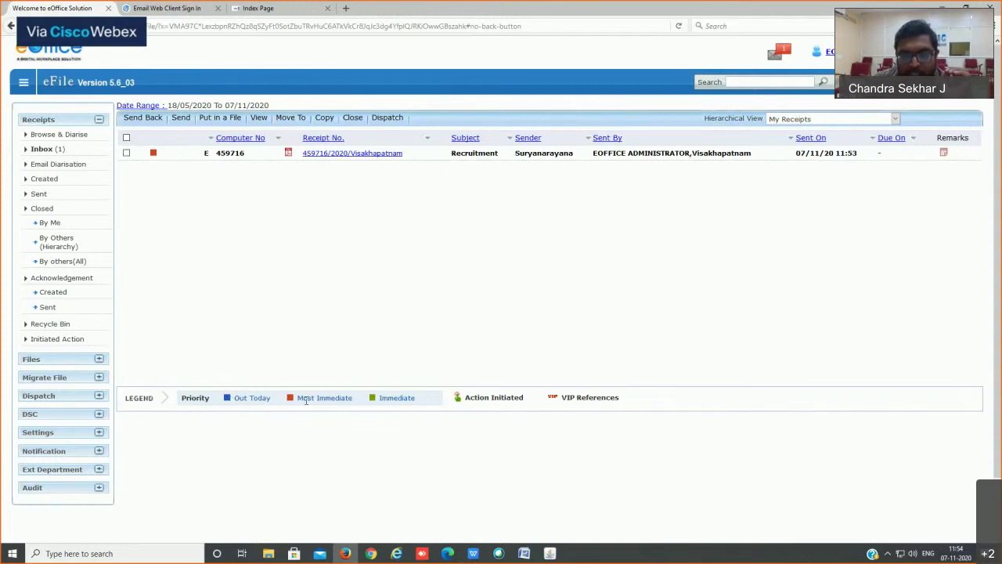
left_click_drag(371, 401, 413, 402)
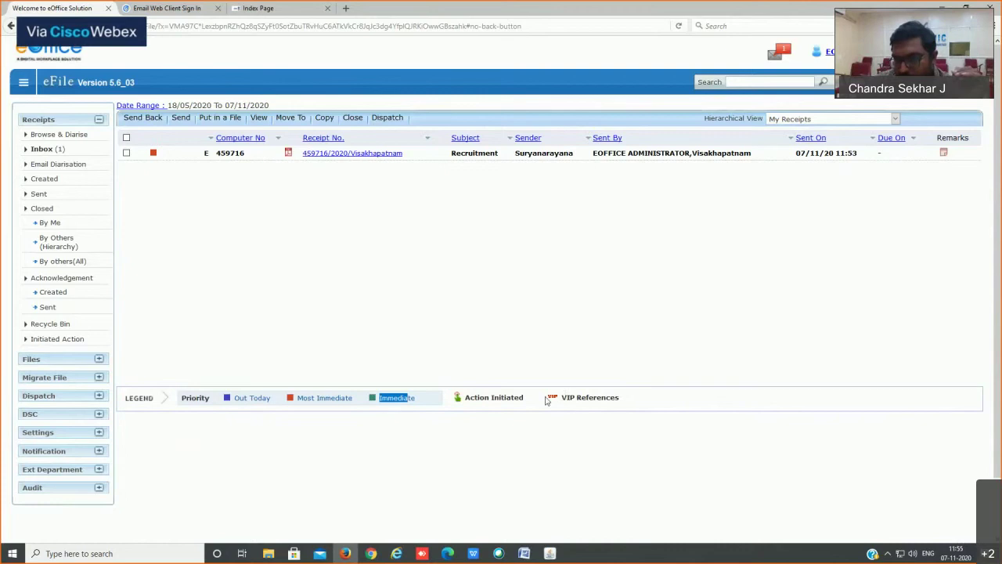
left_click_drag(546, 399, 659, 398)
left_click(552, 409)
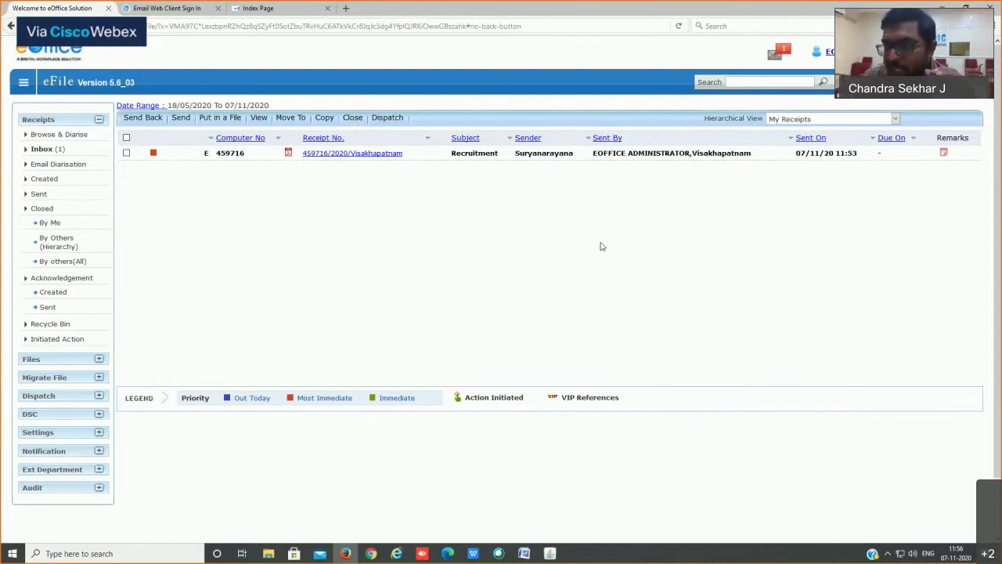
Step: Close the Recruitment receipt with the remark 'Just Information. No action Required'
left_click(127, 153)
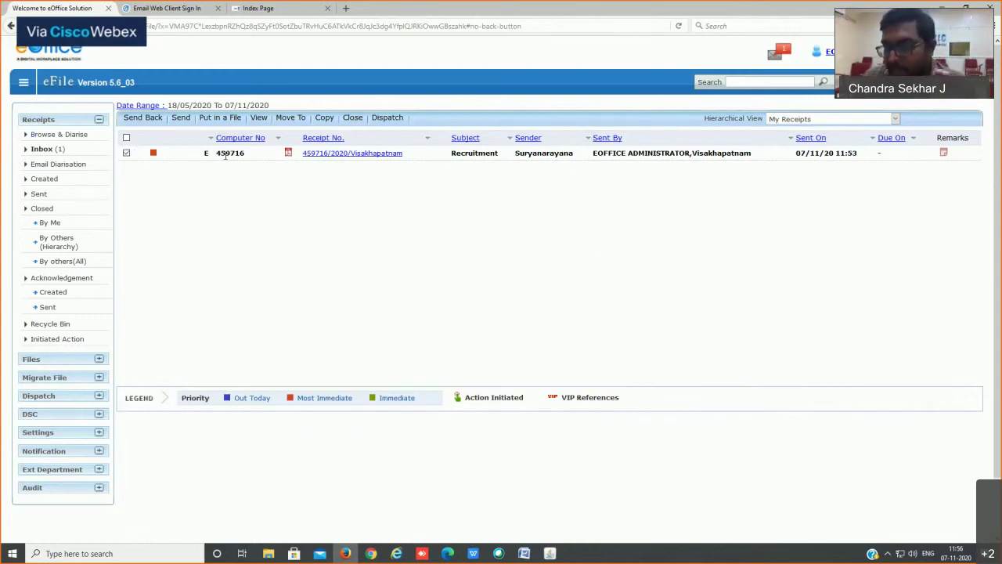
left_click(351, 119)
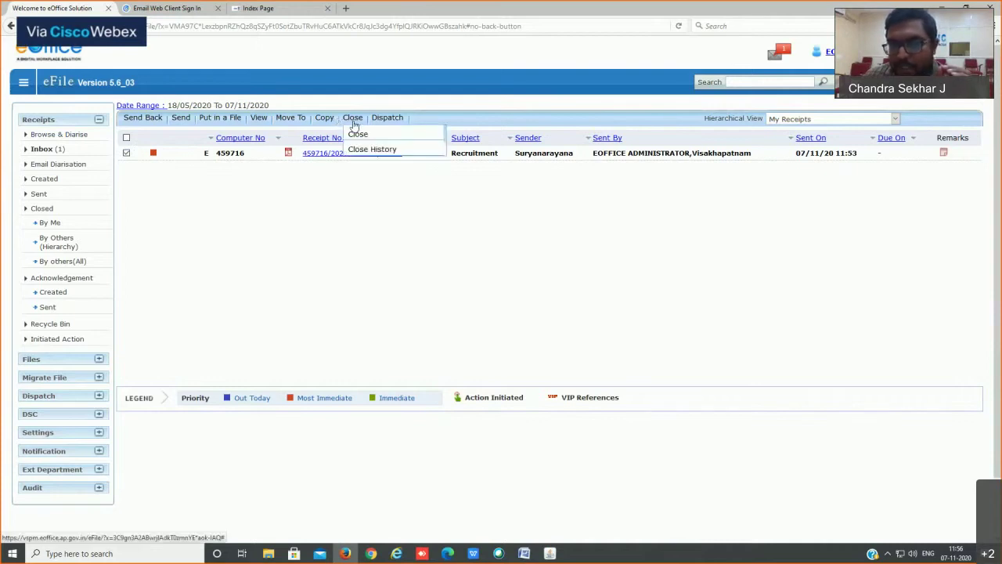
mouse_move(352, 117)
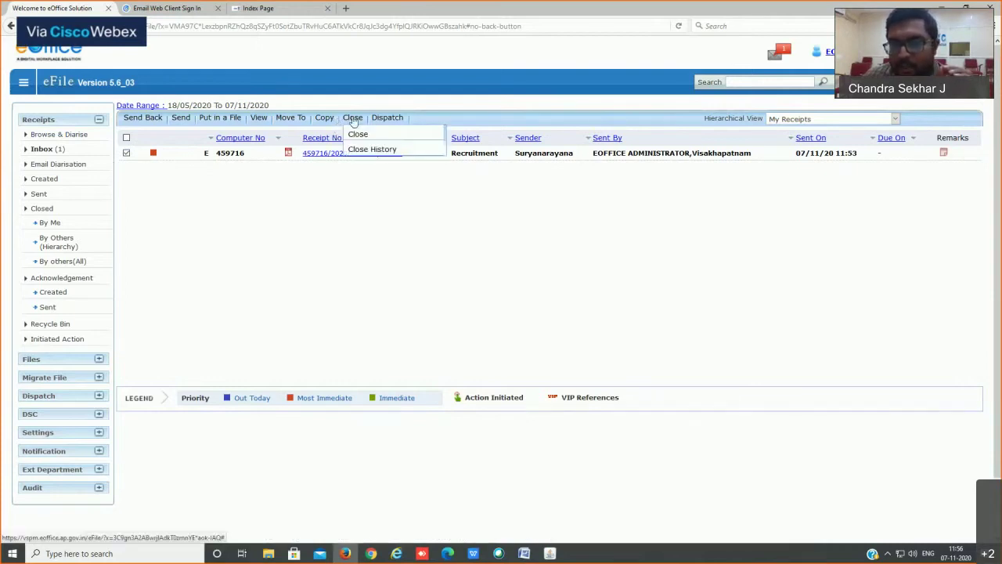
left_click(359, 138)
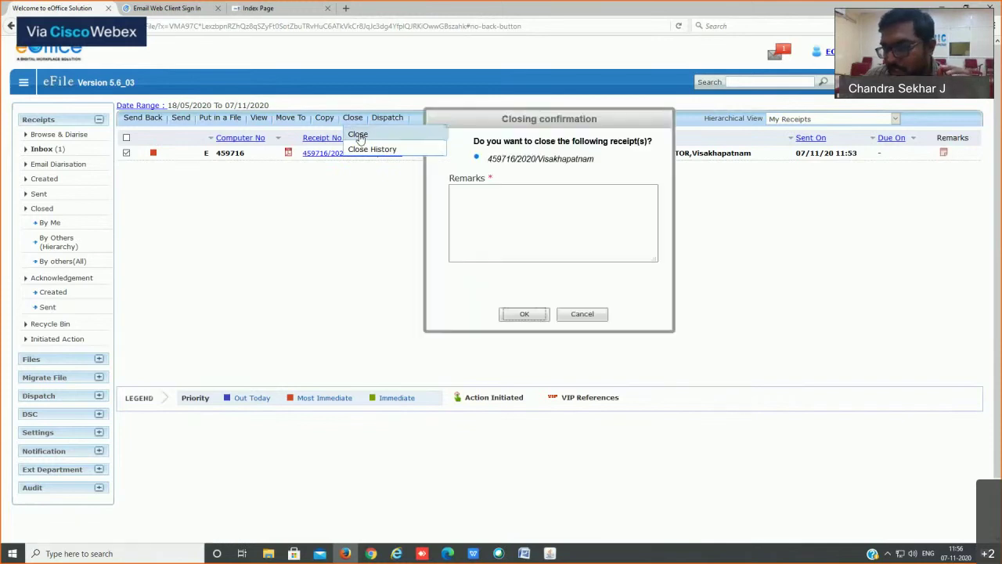
left_click(480, 213)
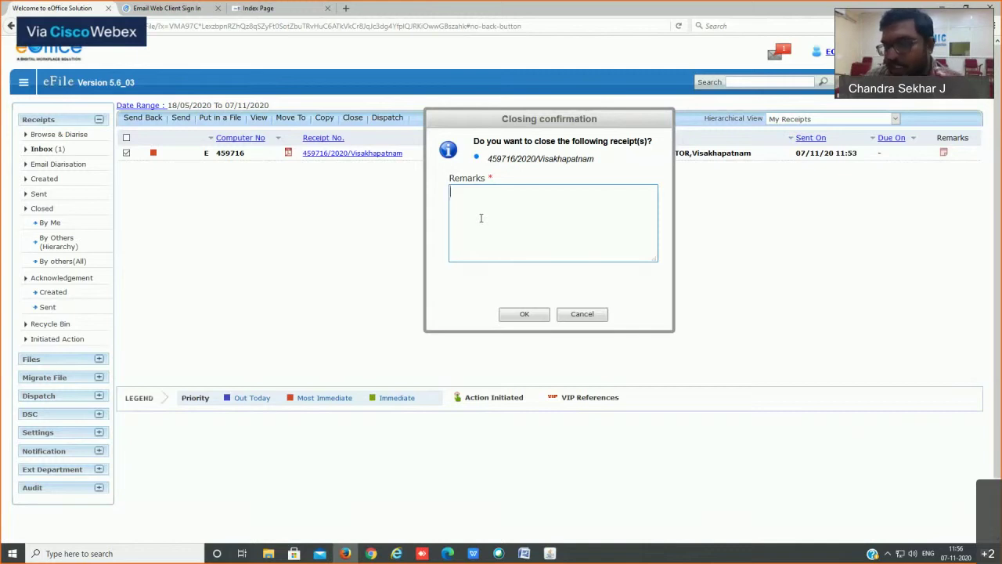
left_click(524, 314)
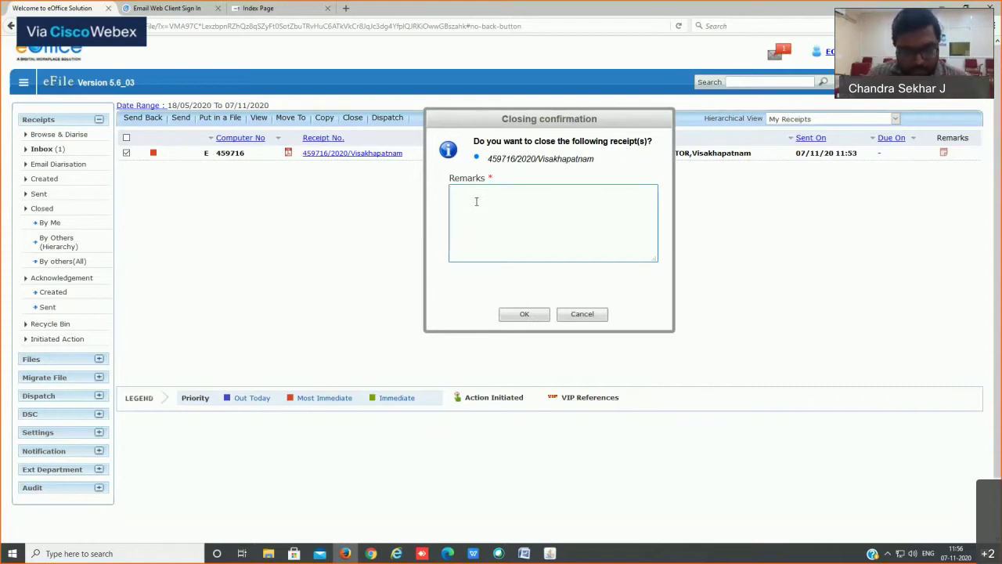
type("Just Informatio")
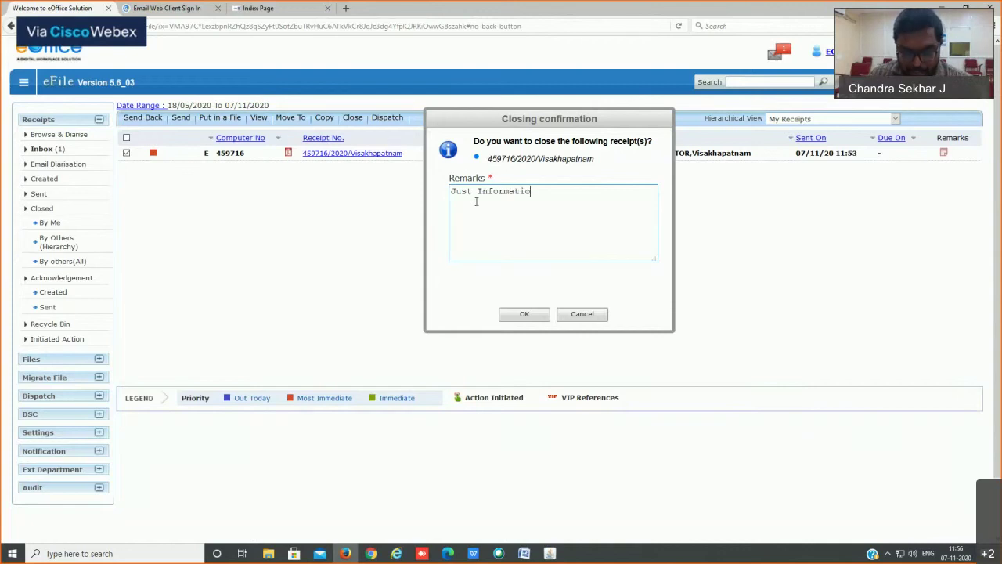
type("n. No ac")
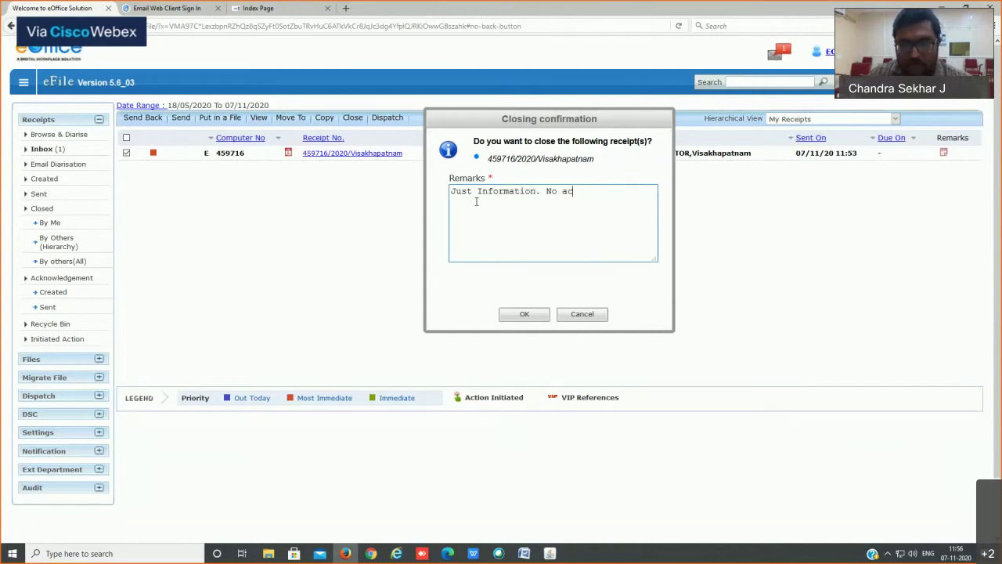
type("tion Required")
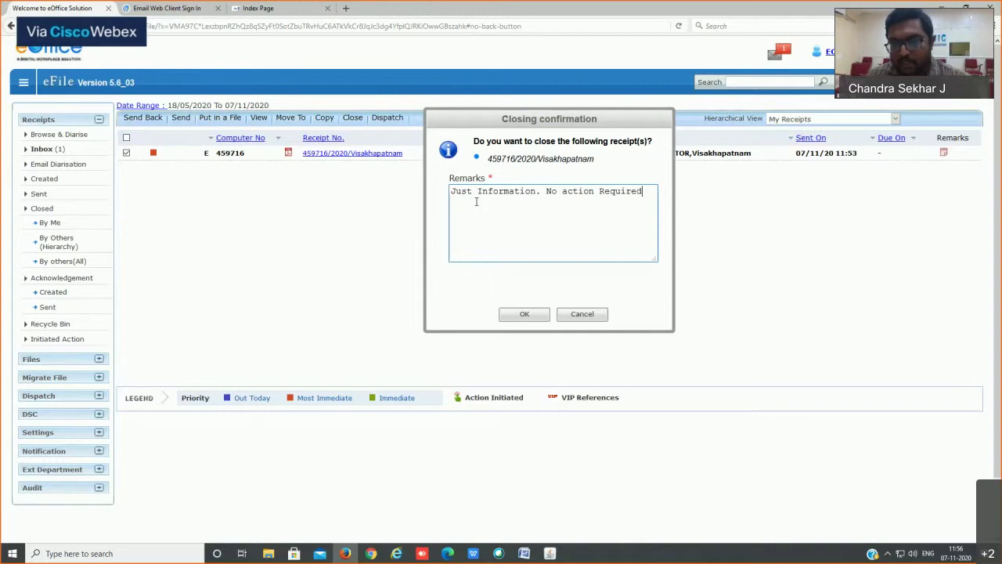
left_click(516, 314)
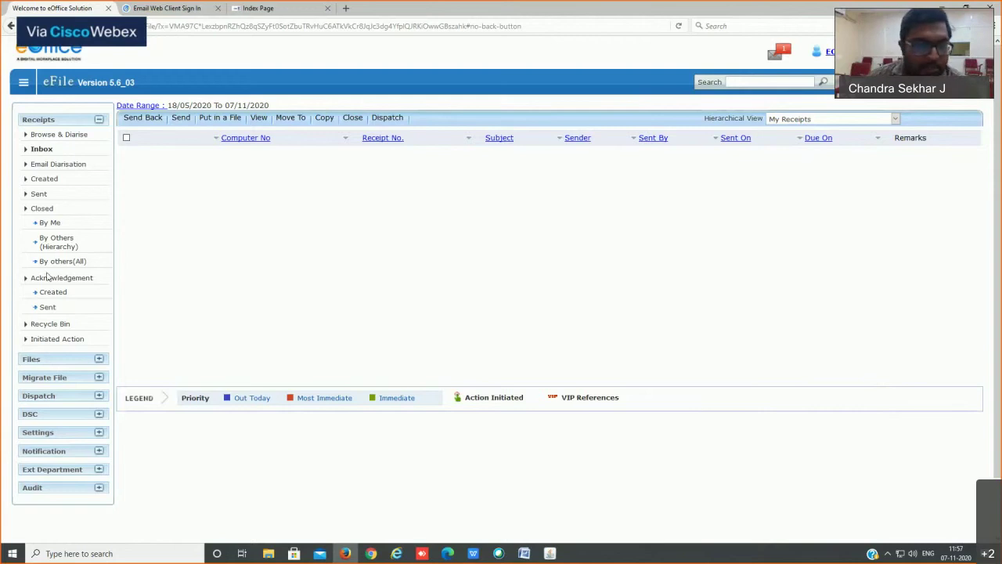
Step: Reopen closed receipt 459716 with remark 'Action Needed', then check the Inbox and Sent lists
left_click(50, 223)
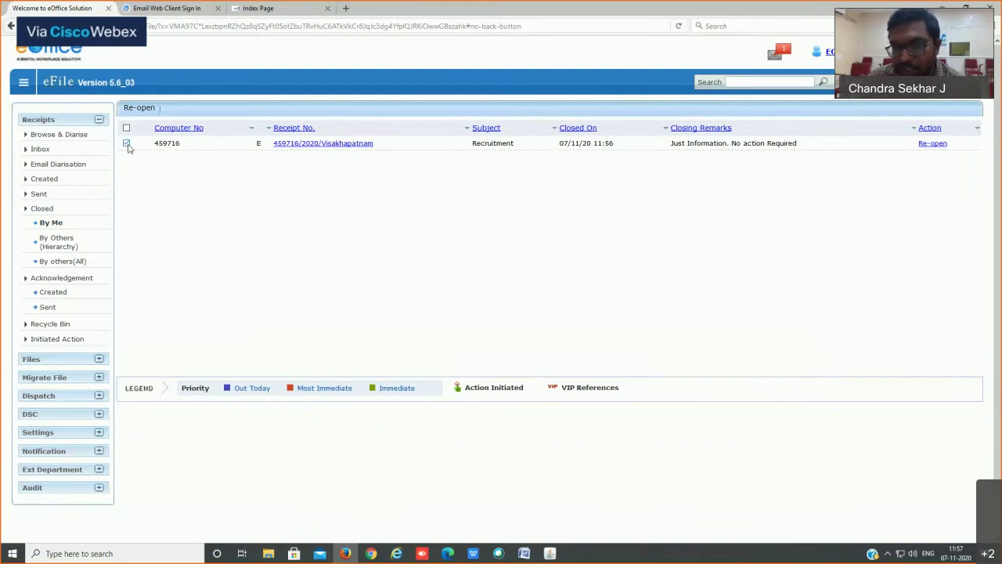
left_click(141, 110)
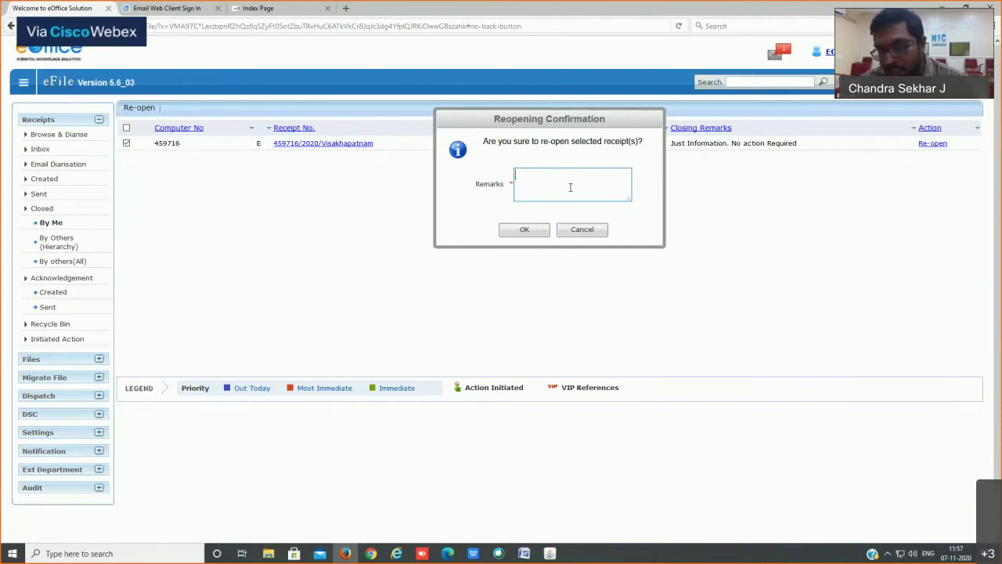
type("Acti")
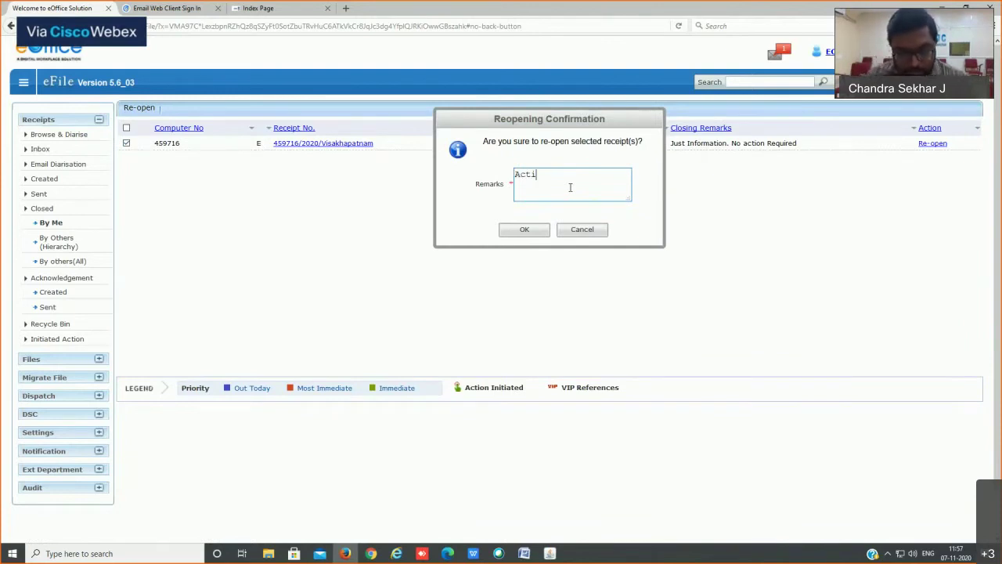
type("on Needed")
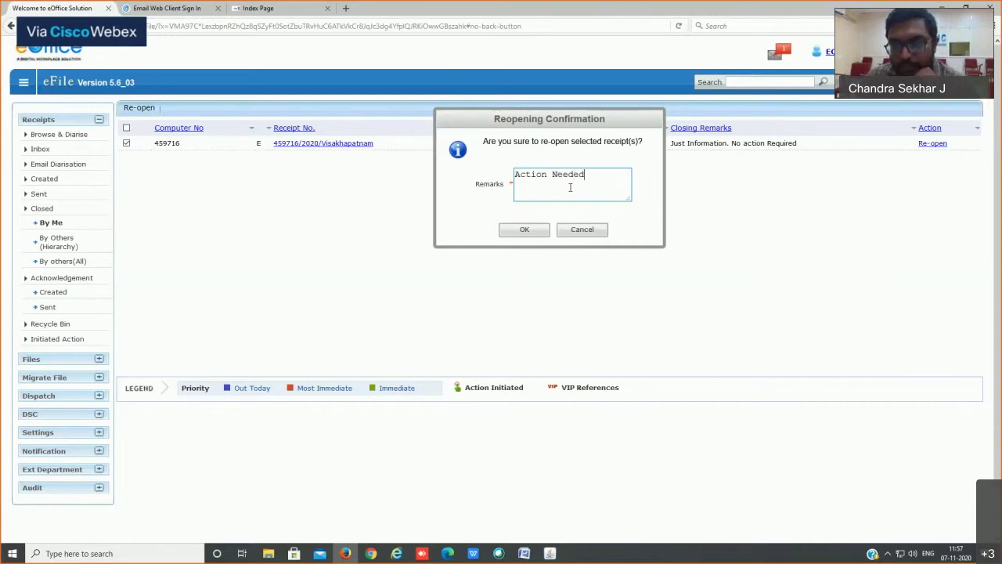
left_click(538, 234)
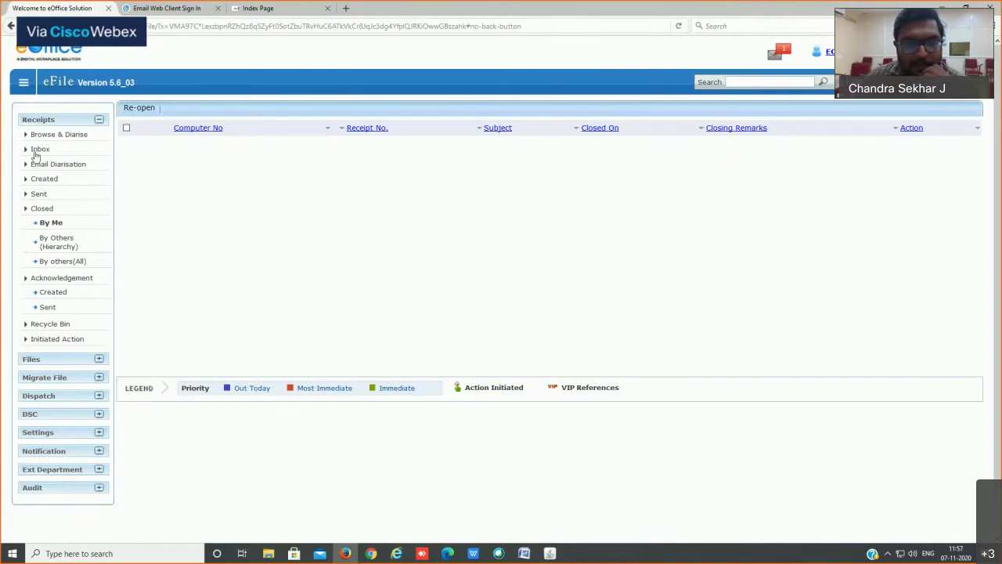
left_click(36, 150)
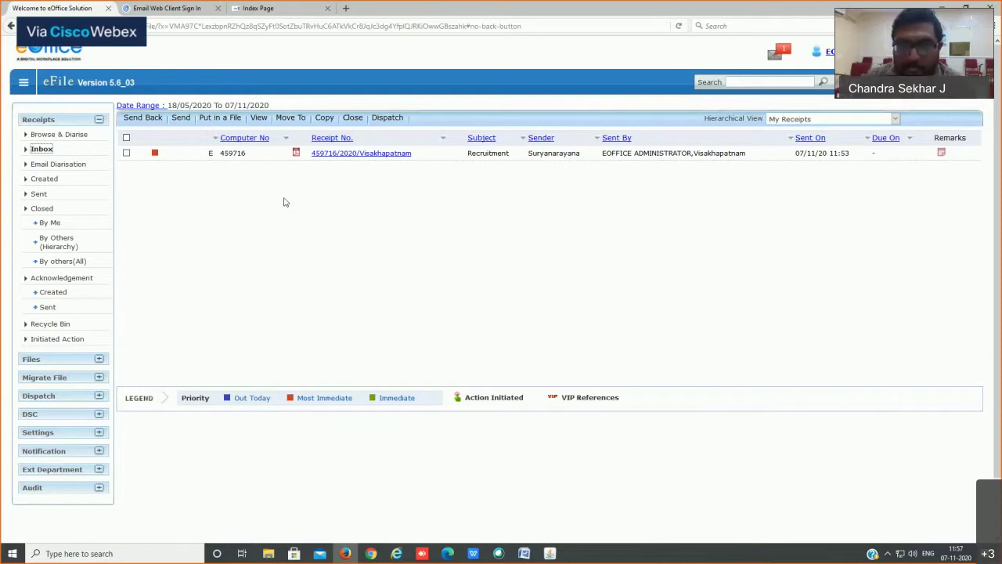
left_click(38, 196)
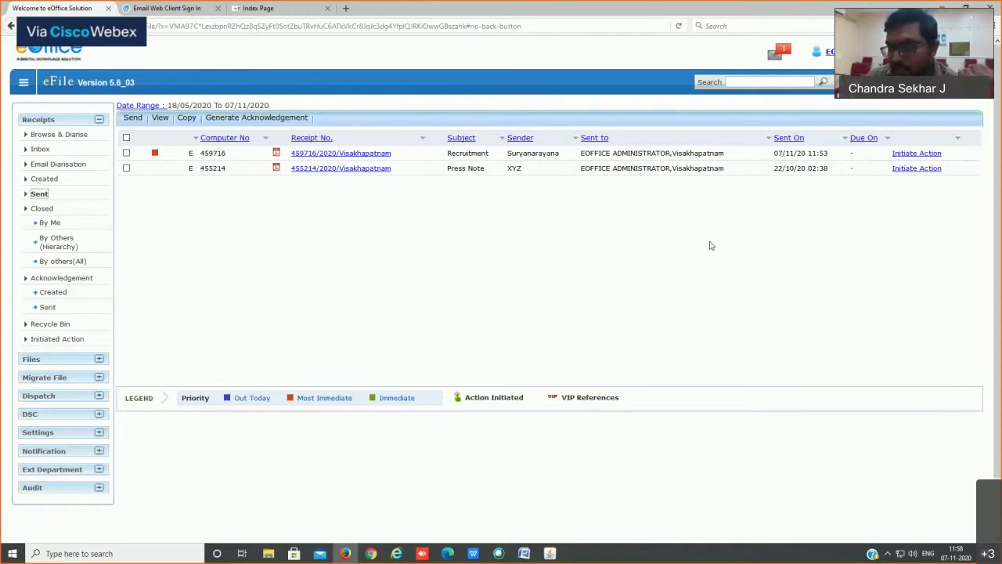
Step: Send receipt 459716 again to EOFFICE ADMINISTRATOR, Visakhapatnam, chosen from the Preferred List
left_click(126, 154)
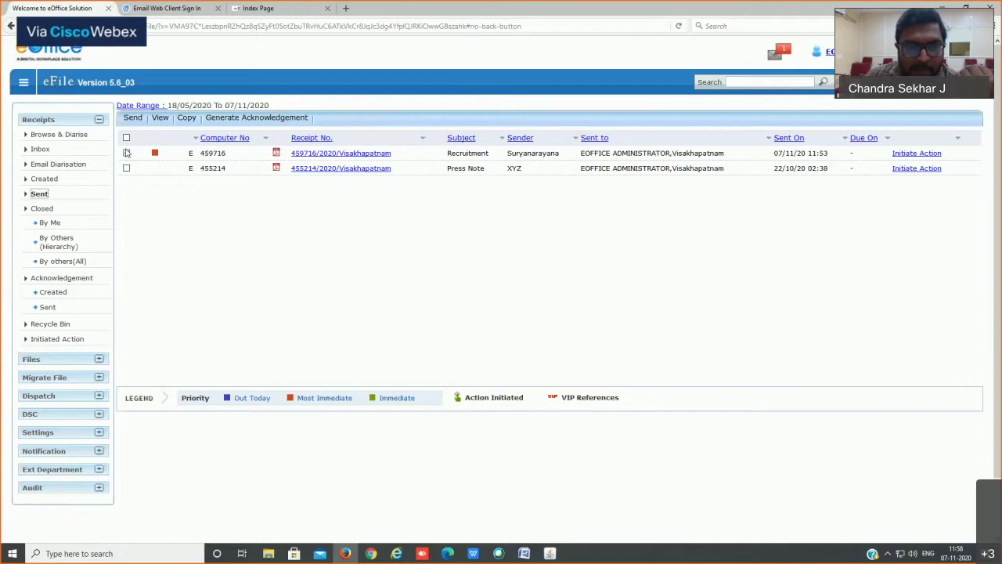
left_click(132, 117)
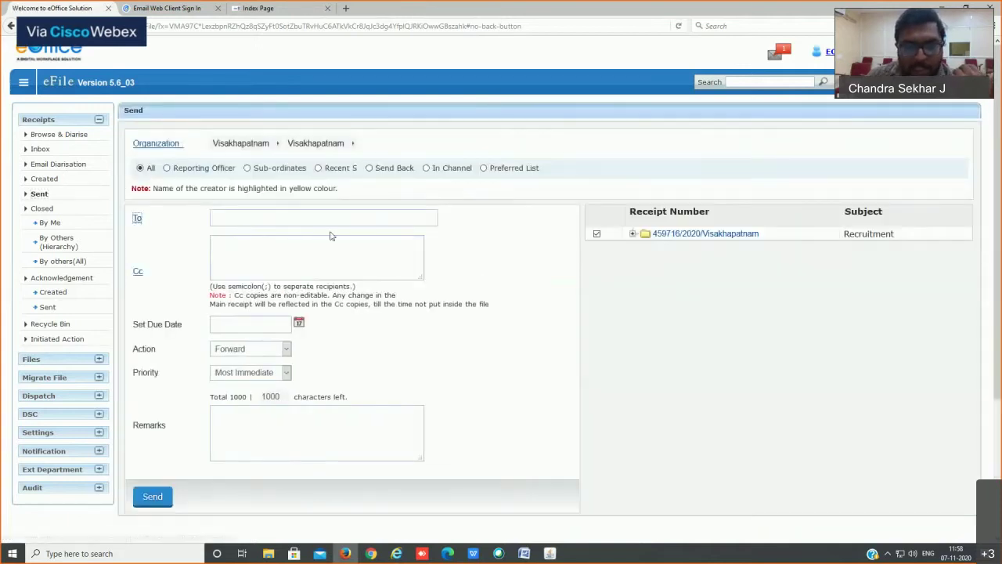
left_click(137, 218)
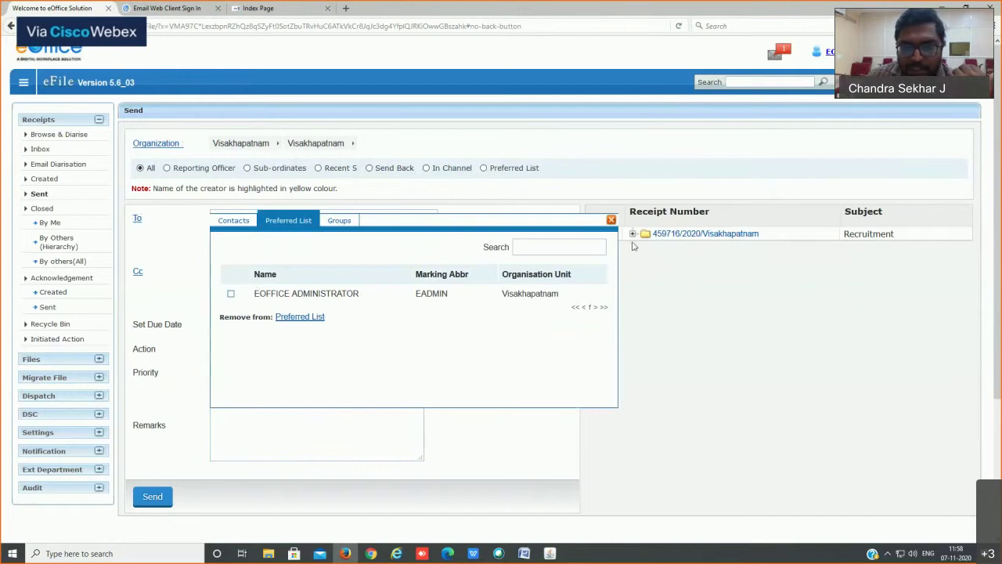
left_click(231, 293)
left_click(612, 219)
left_click(139, 496)
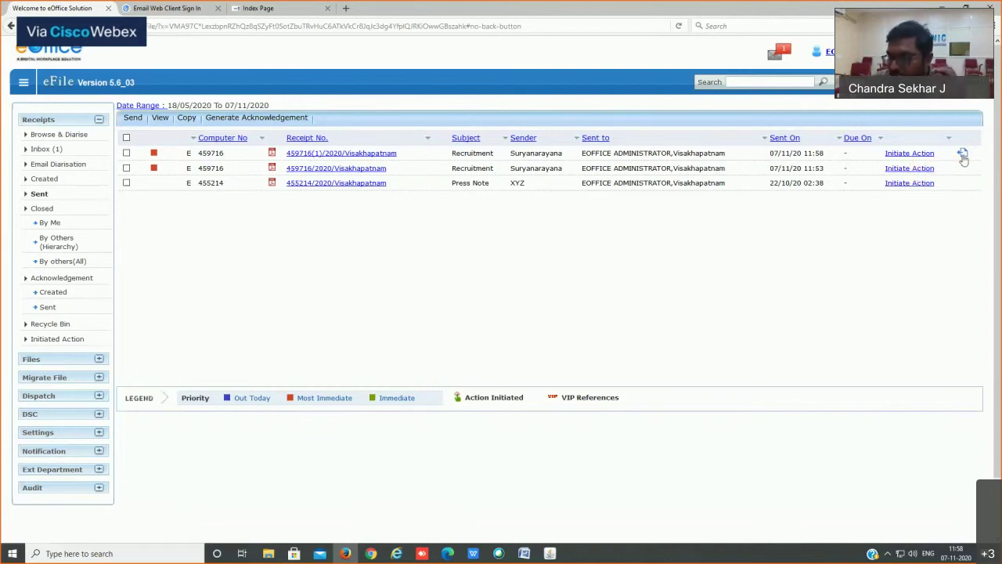
left_click(963, 156)
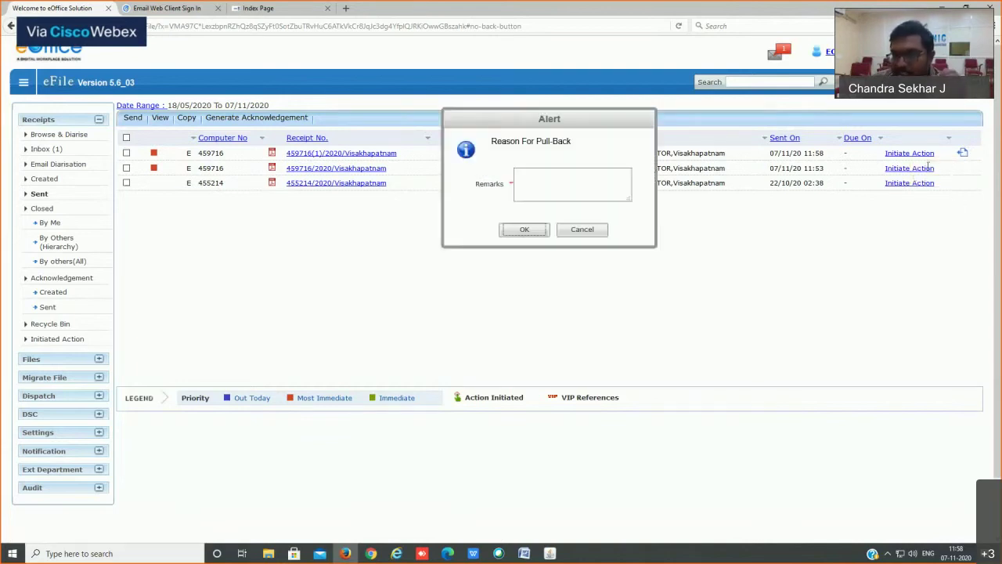
left_click(547, 190)
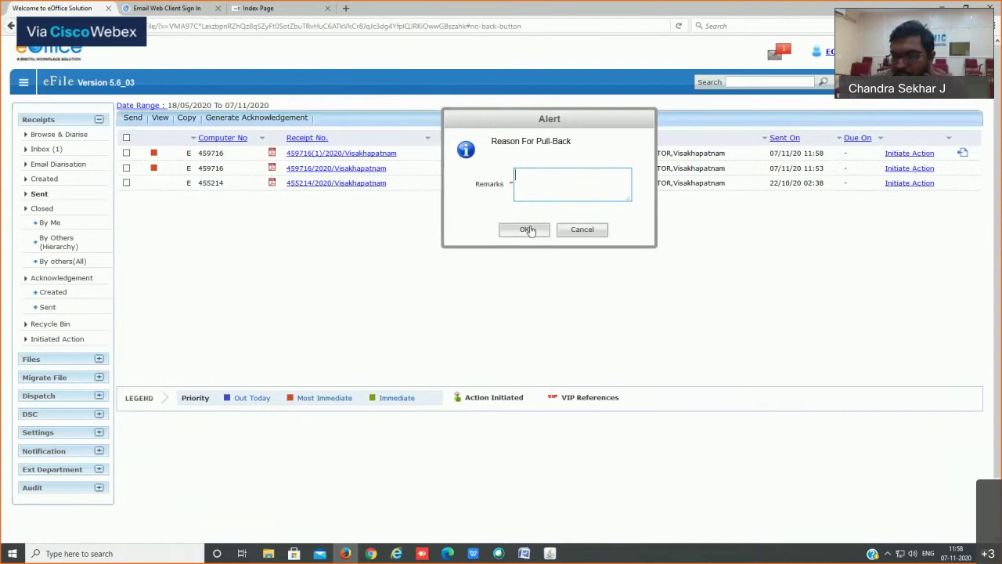
left_click(582, 229)
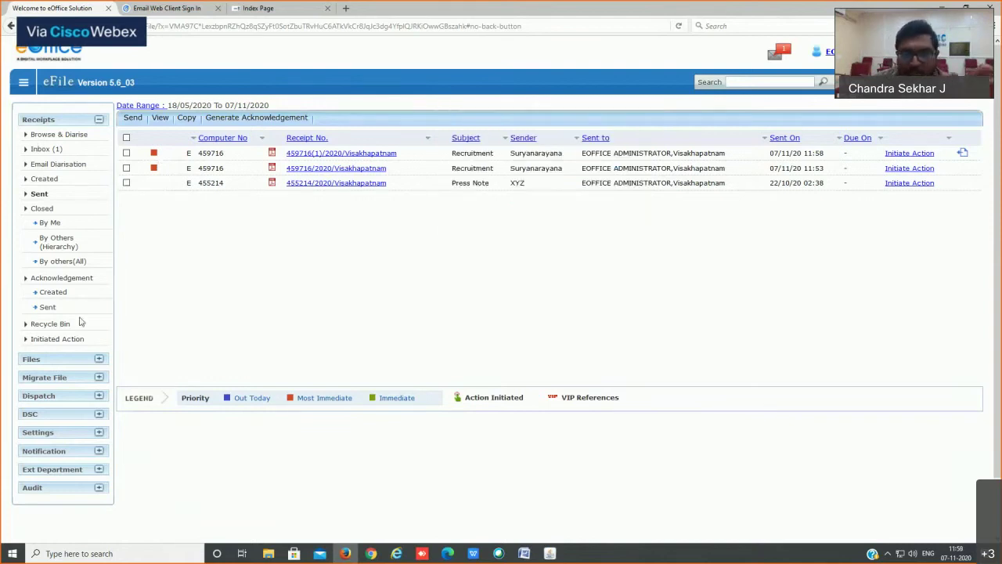
left_click(39, 150)
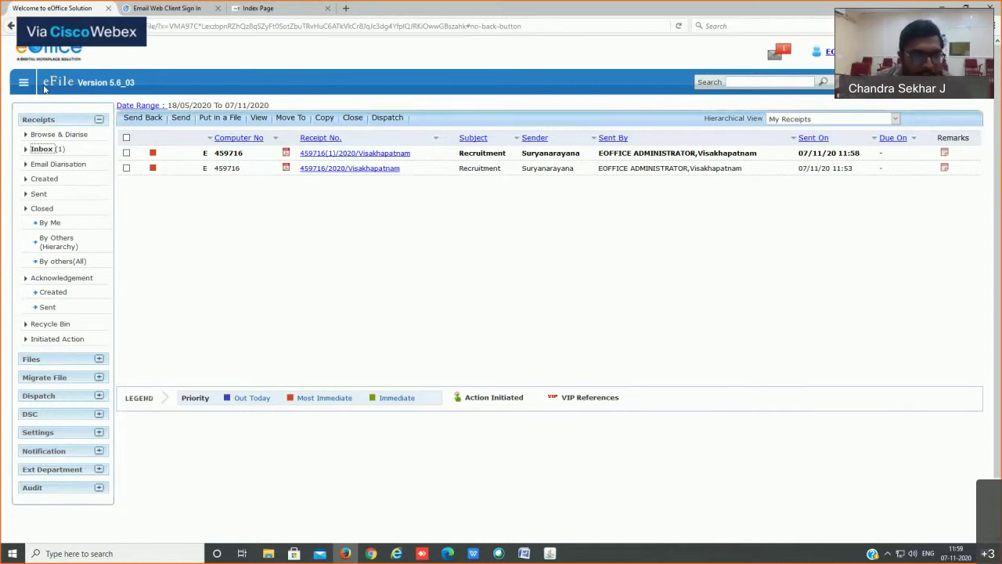
left_click(41, 120)
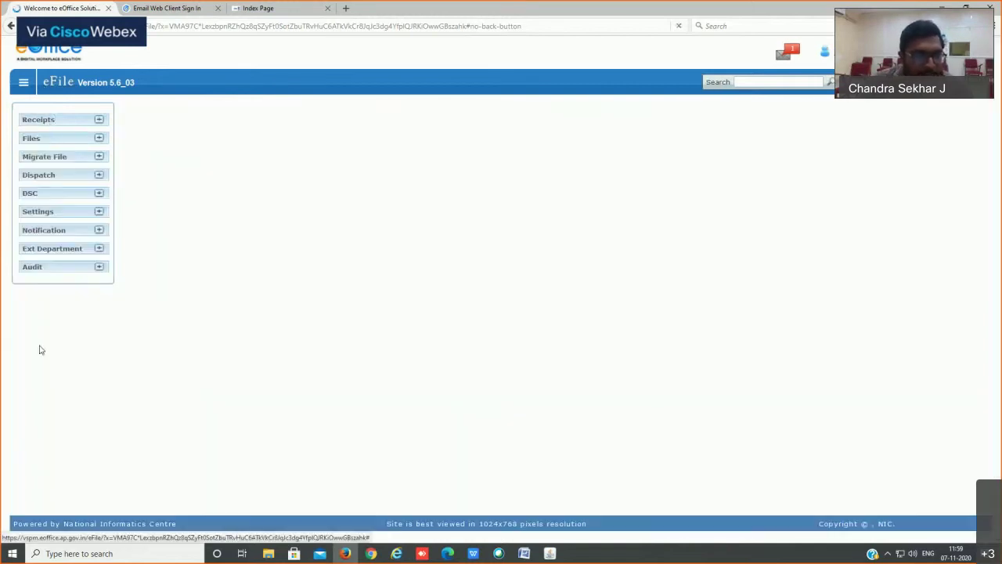
Step: Expand the Files section and start a Create New electronic file form
left_click(41, 141)
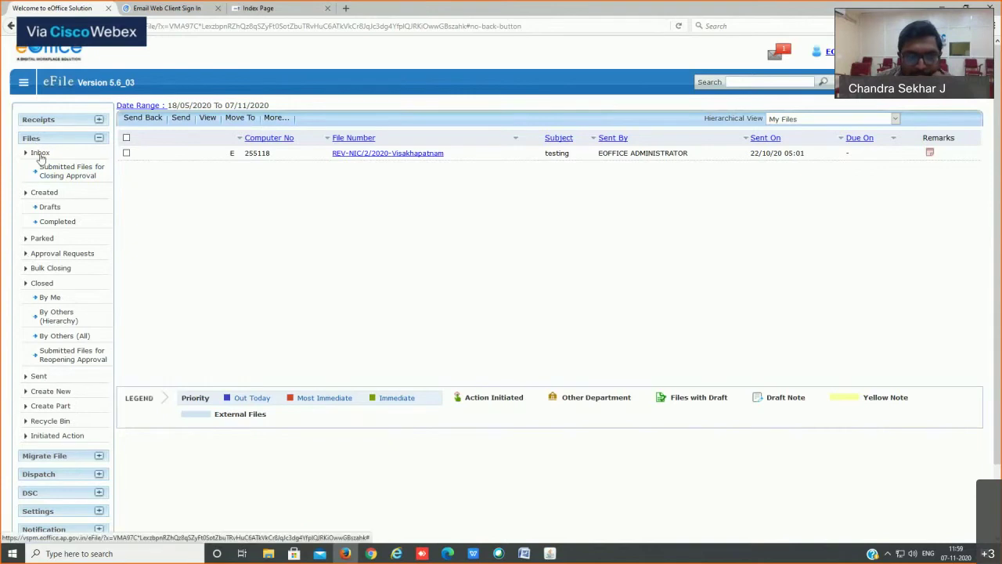
left_click(48, 392)
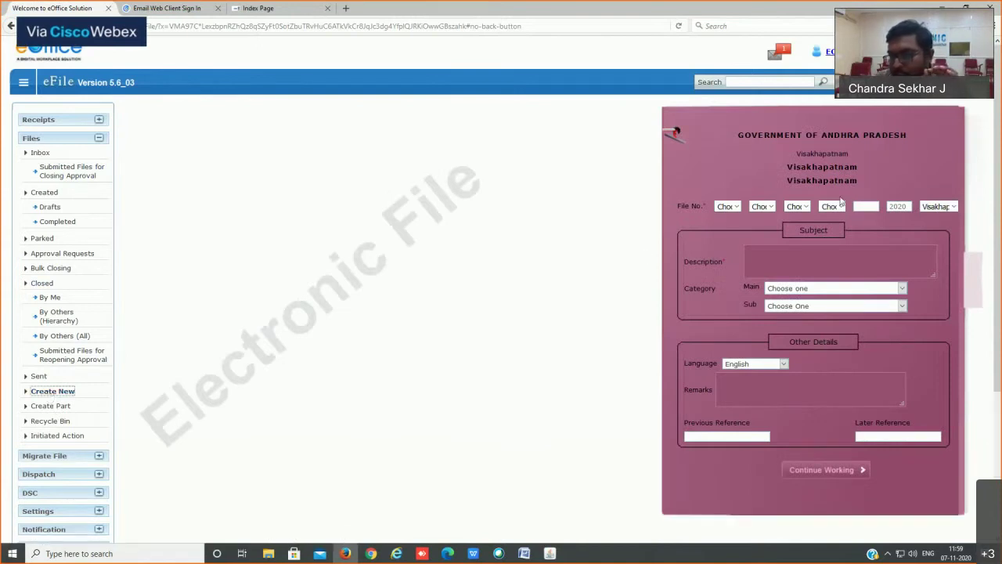
Step: Choose REV as the department code and NIC - NIC SECTION as the section
left_click_drag(831, 193, 697, 206)
left_click(771, 186)
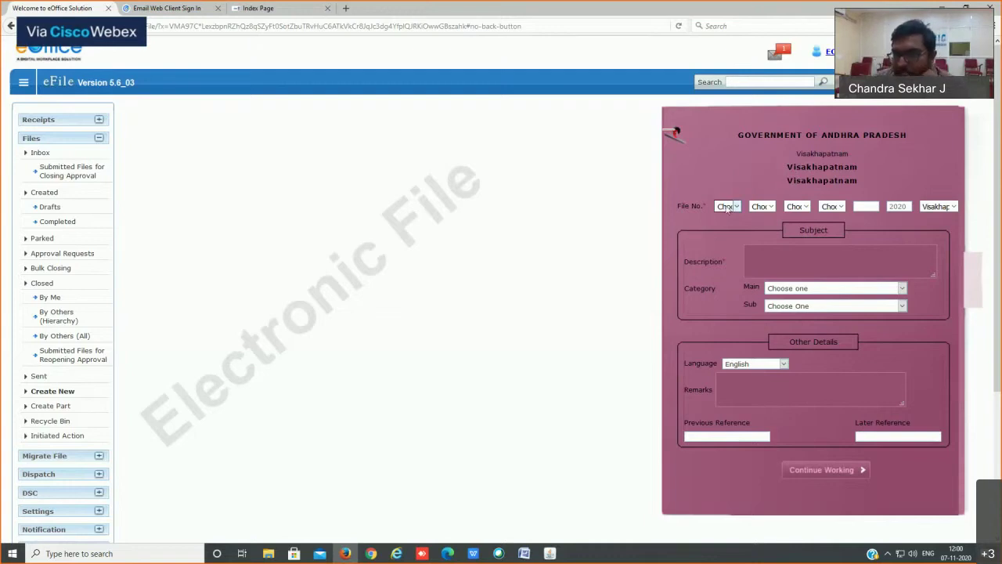
left_click(726, 206)
type("rev")
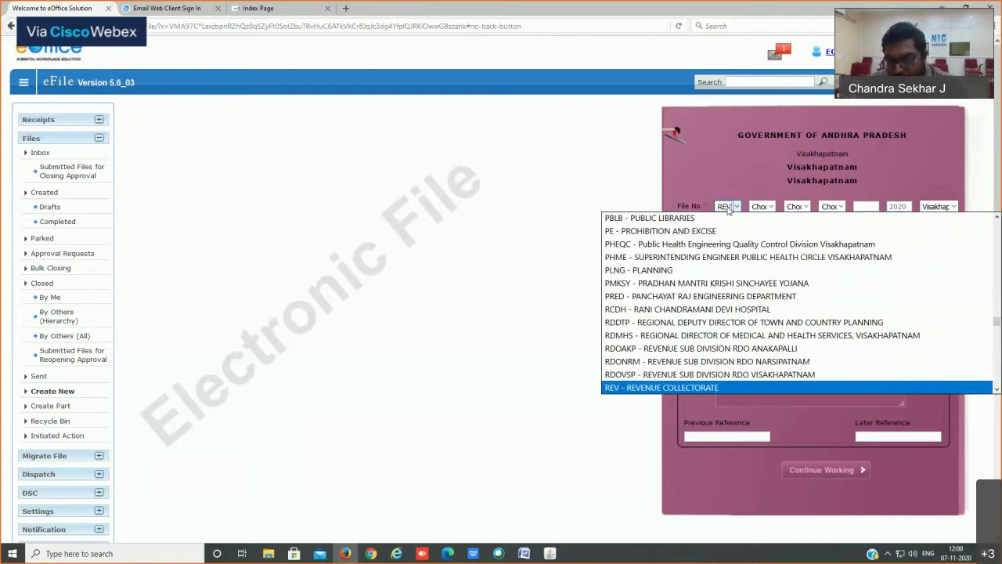
key("Return")
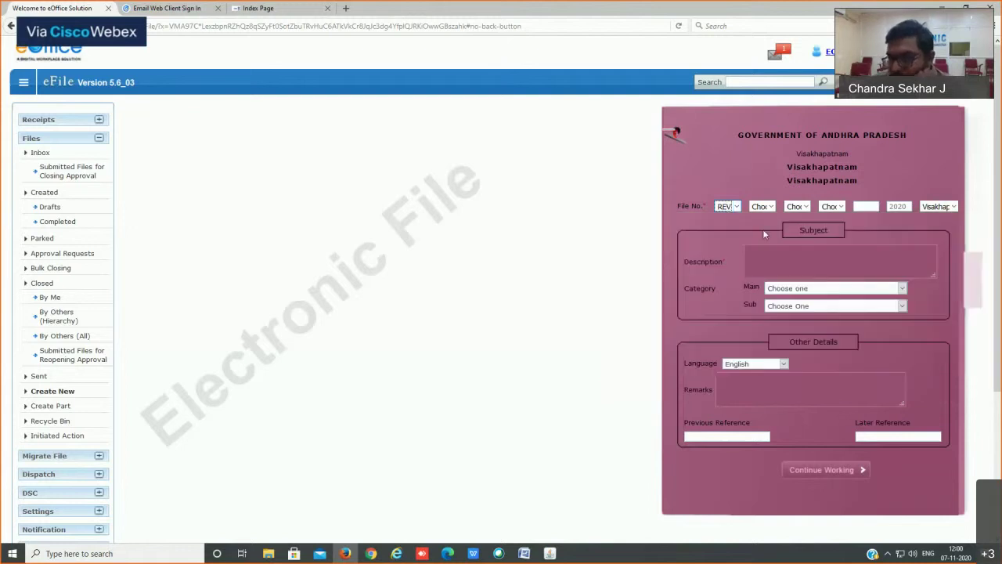
left_click(766, 207)
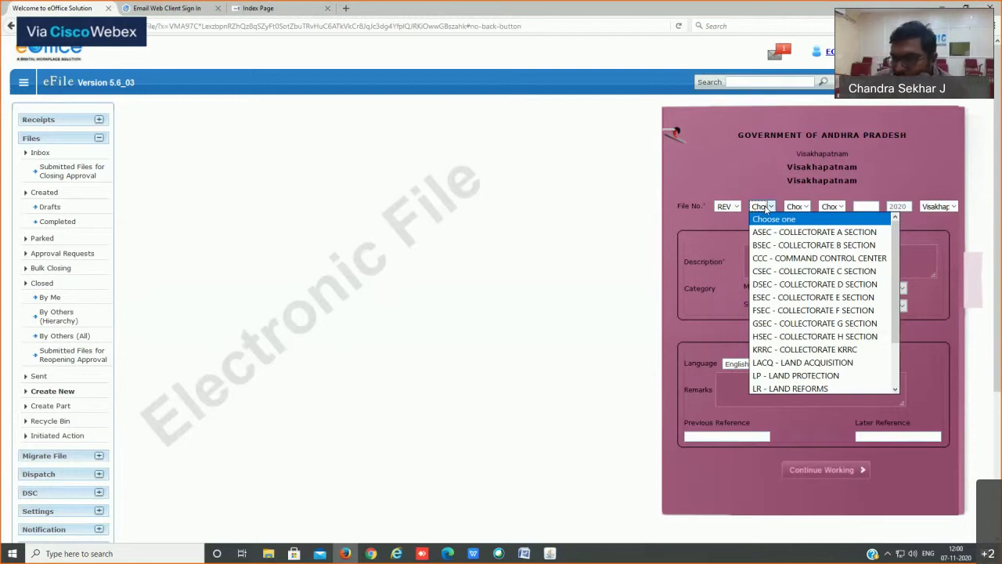
scroll(820, 345, "down", 2)
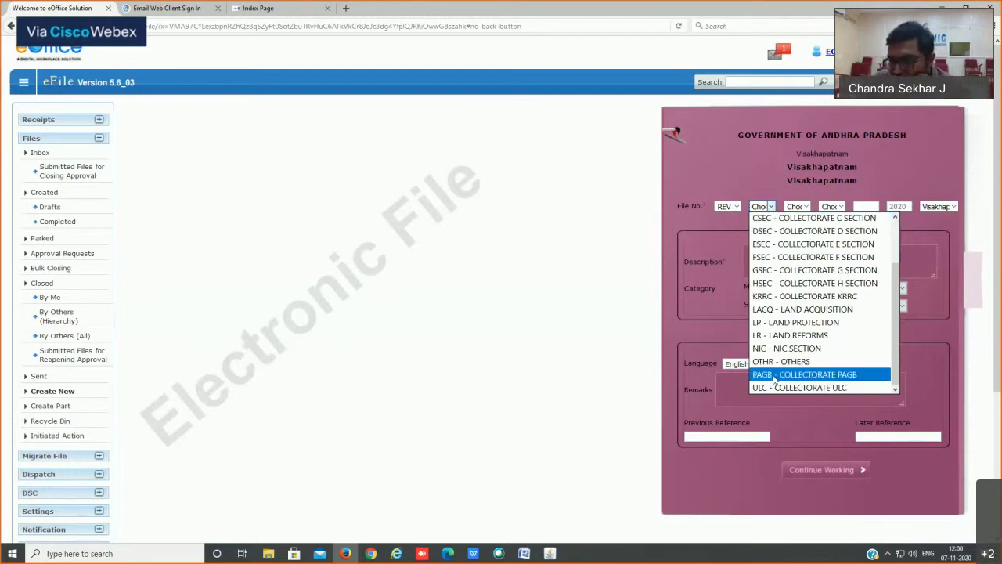
left_click(815, 348)
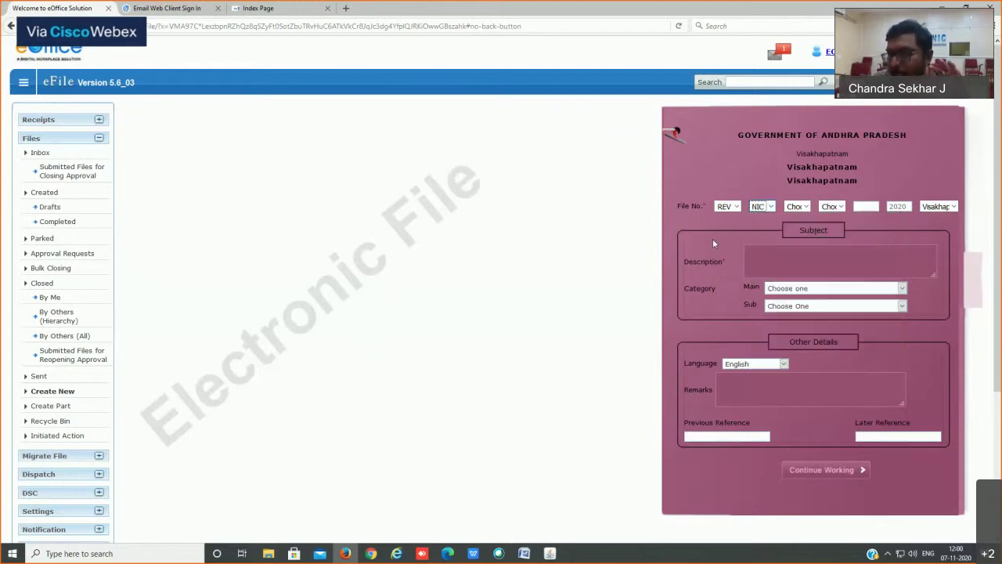
Step: Try the third File No. part's options, testing section ASEC, LEAV - Leaves and BLD - BUILDINGS
left_click(806, 207)
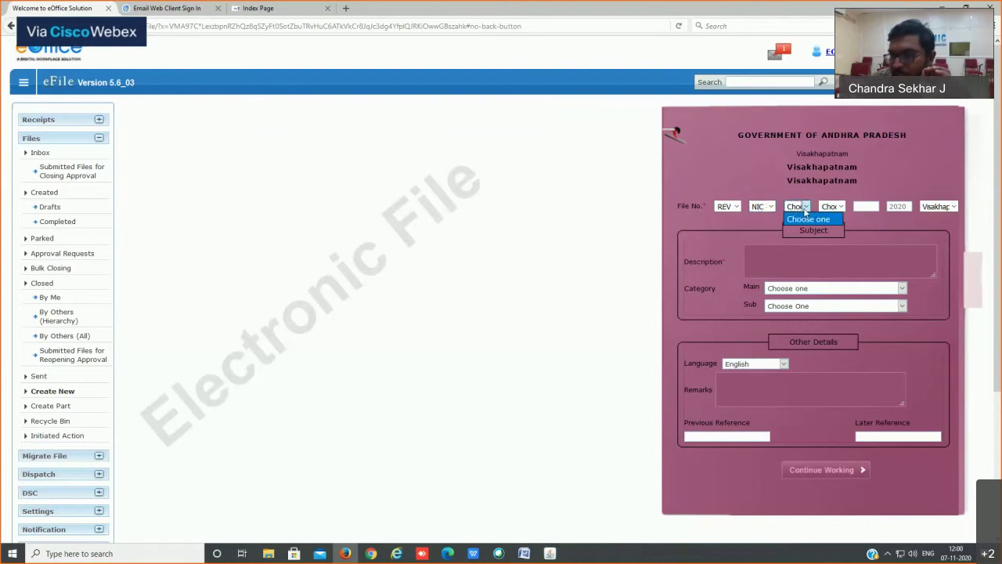
left_click(804, 207)
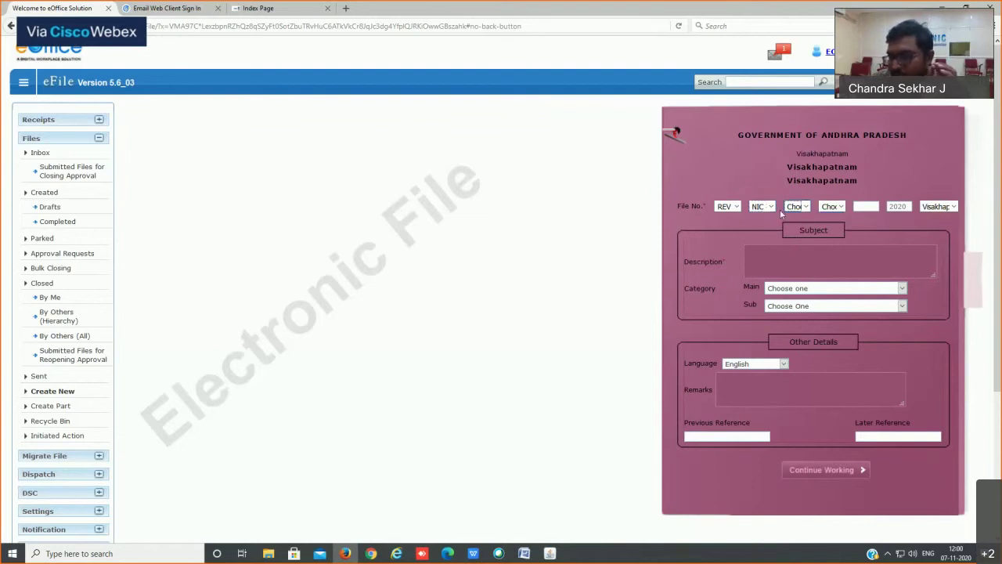
left_click(786, 209)
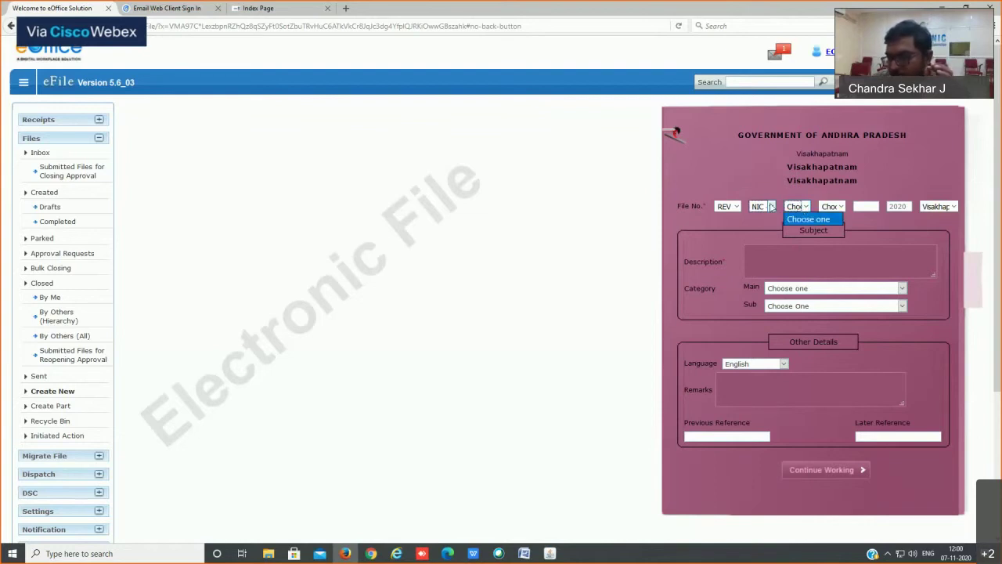
left_click(771, 206)
scroll(773, 226, "up", 2)
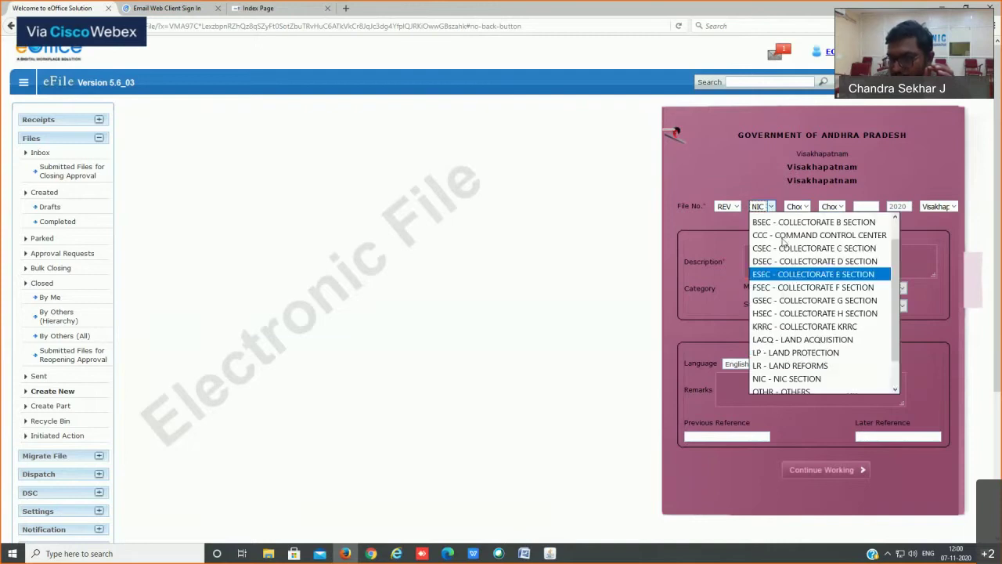
left_click(792, 219)
left_click(807, 208)
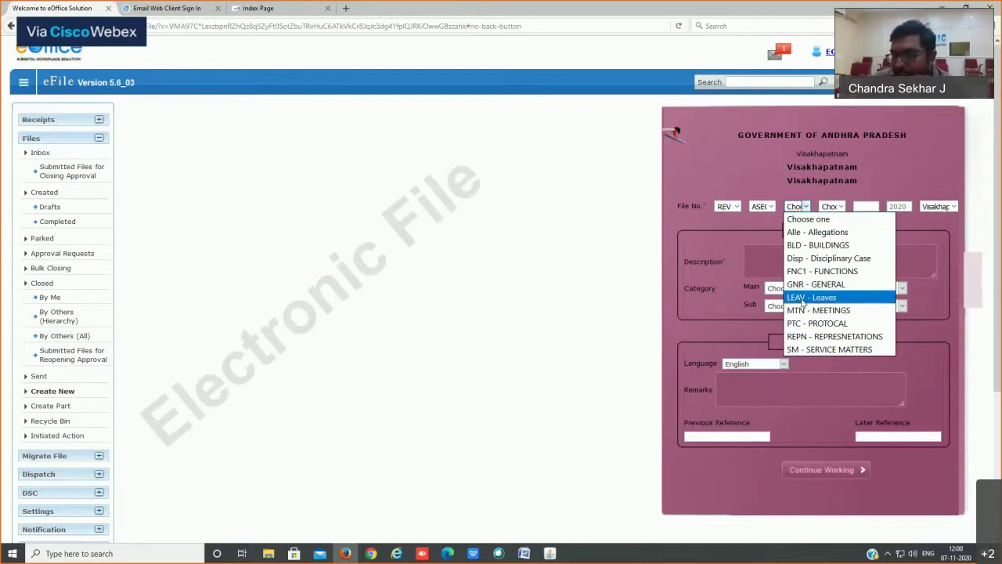
left_click(811, 297)
left_click(840, 207)
left_click(796, 206)
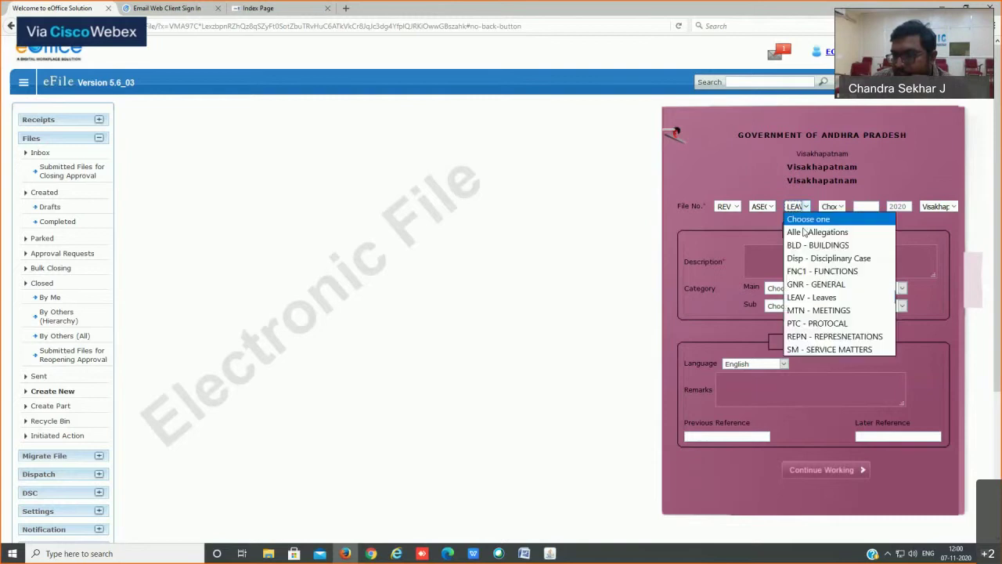
left_click(814, 243)
left_click(838, 207)
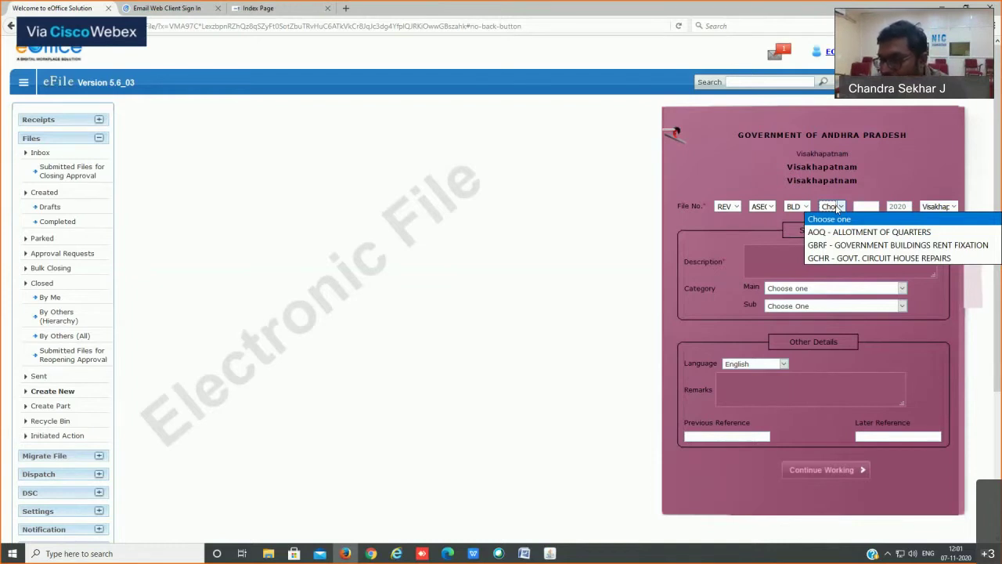
Step: Switch the section back to NIC, keep year 2020 and set location to Visakhapatnam
left_click(761, 208)
scroll(786, 354, "down", 1)
left_click(786, 354)
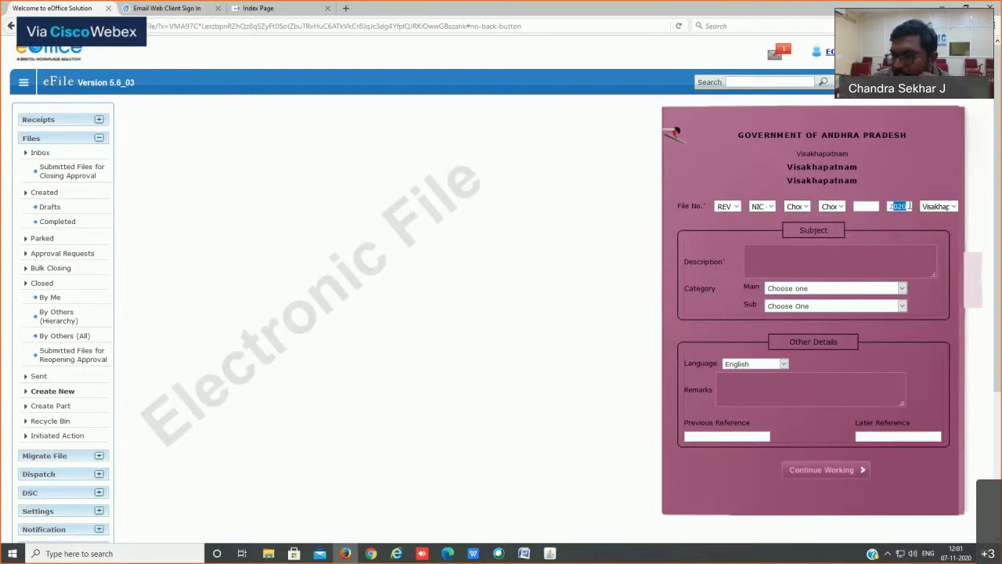
double_click(896, 206)
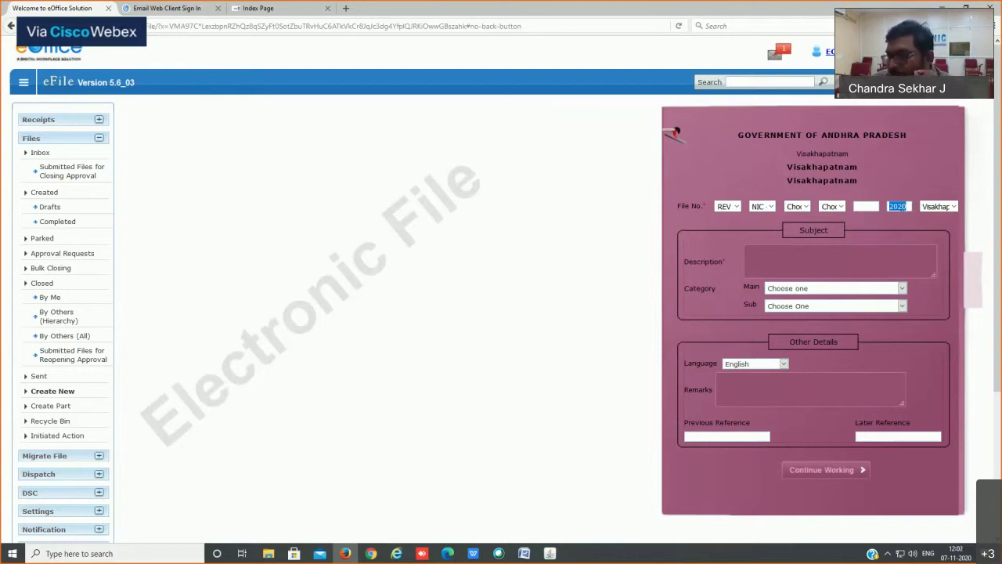
left_click(939, 206)
left_click(941, 214)
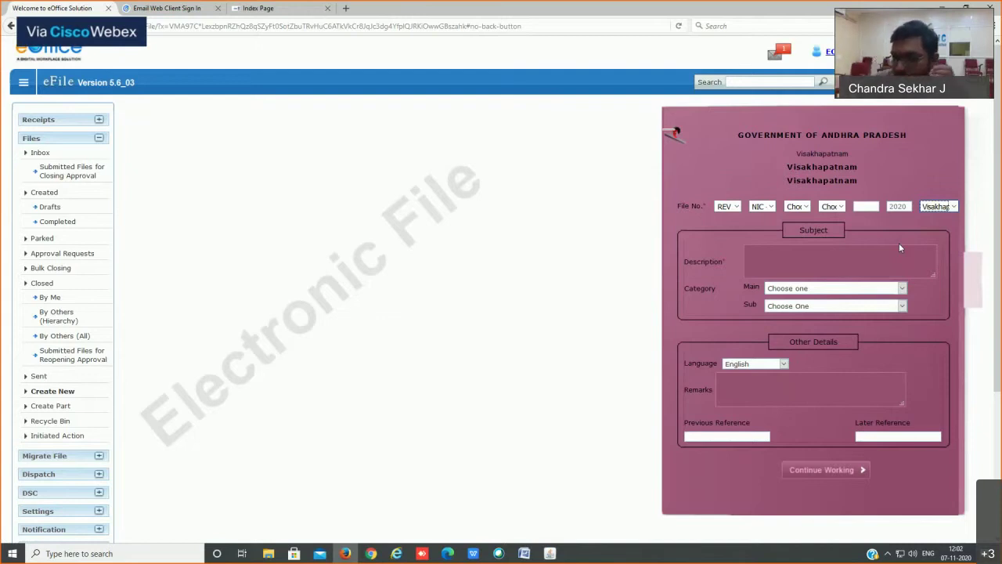
Step: Enter the file description 'Fro training'
left_click(776, 253)
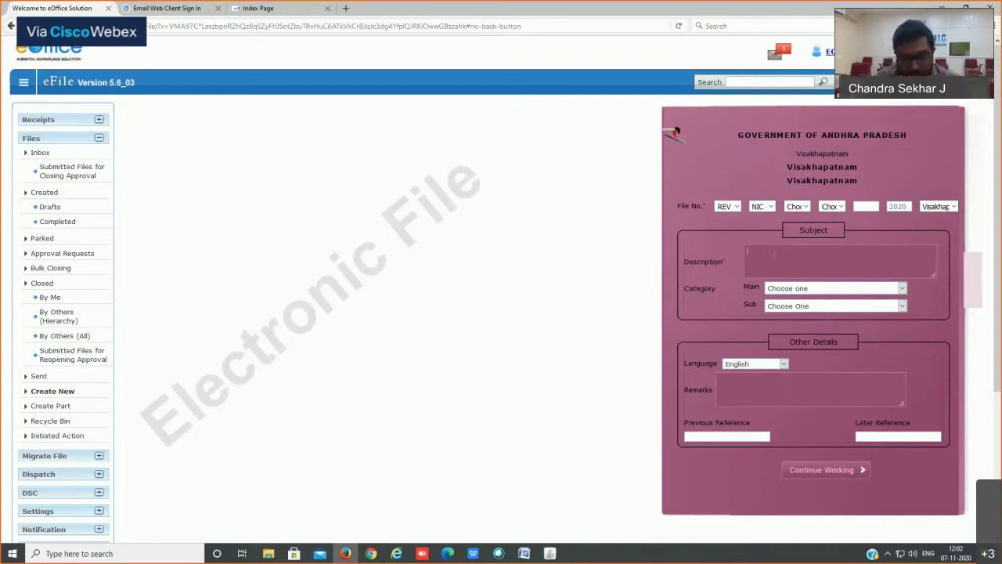
type("Fro trainie")
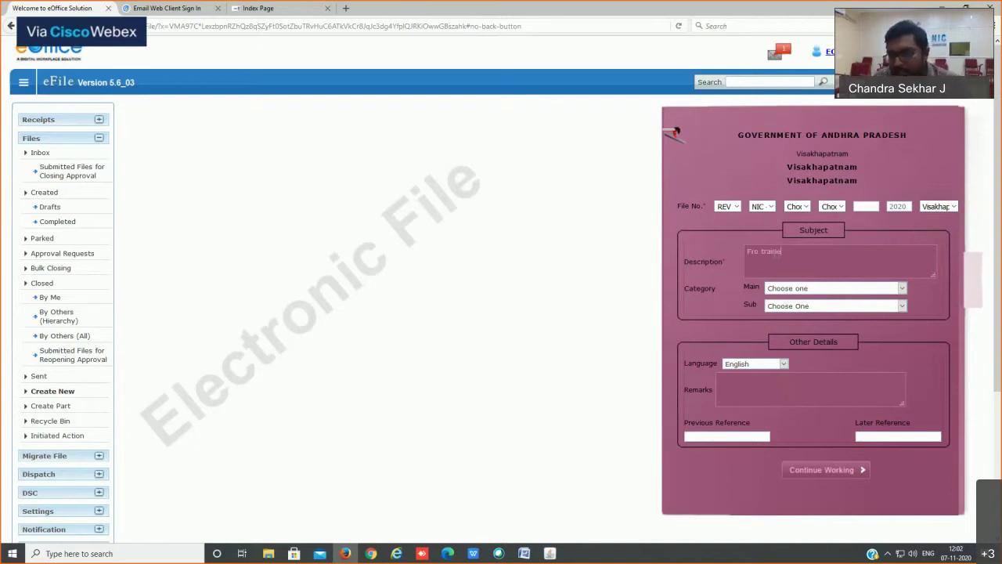
key("BackSpace")
key("BackSpace")
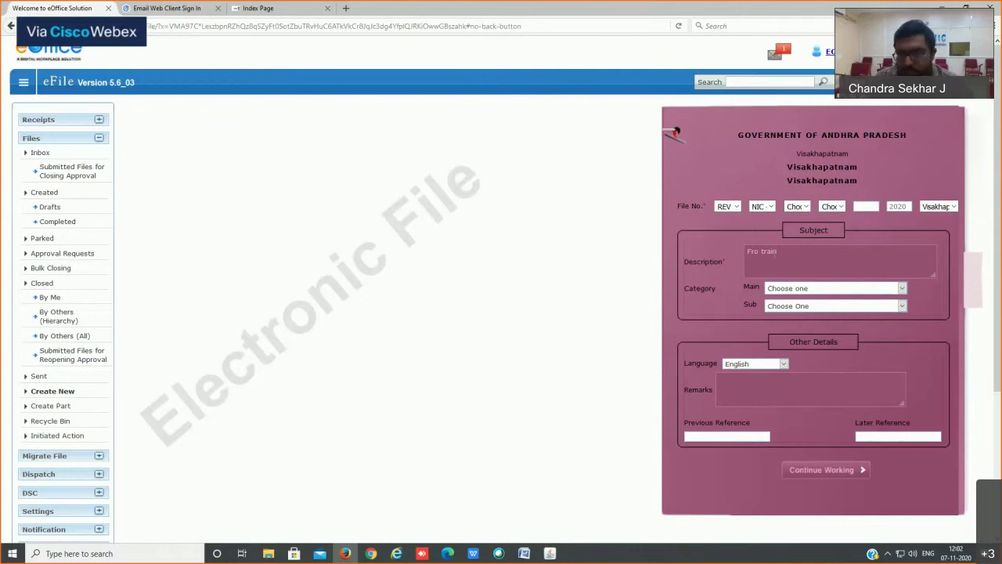
type("ing")
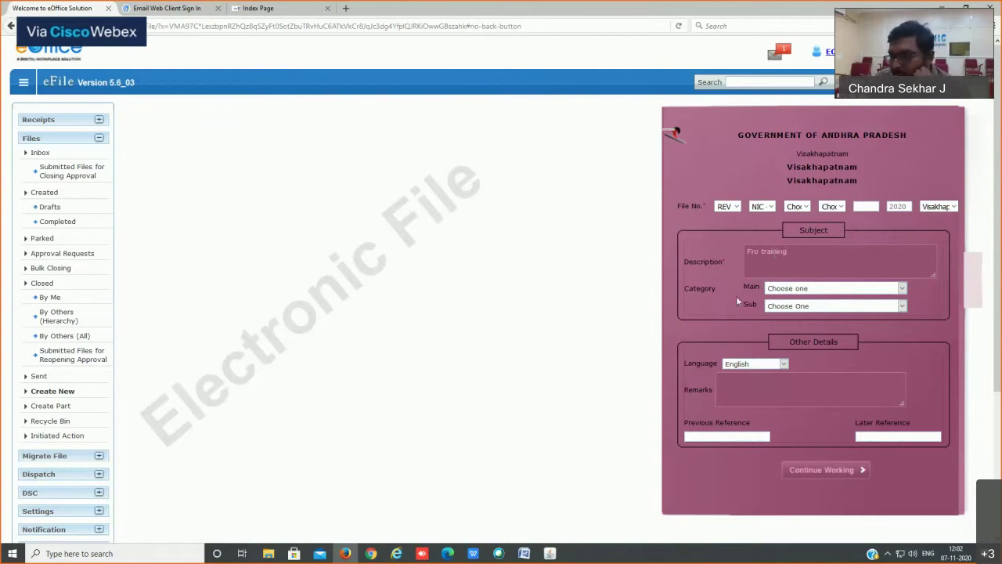
Step: Set the main category to General and continue to the file-number confirmation
left_click(799, 288)
scroll(790, 437, "down", 3)
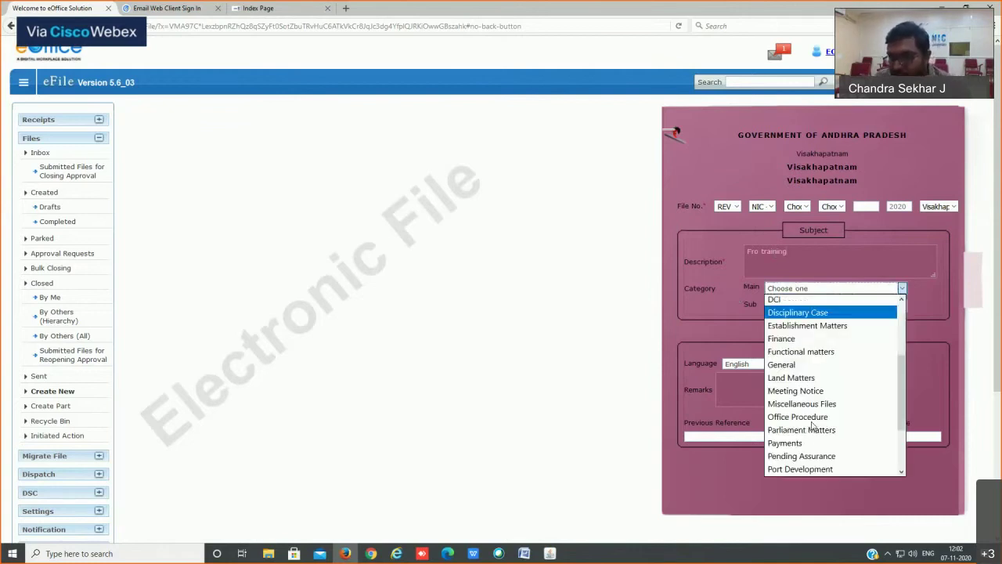
left_click(792, 359)
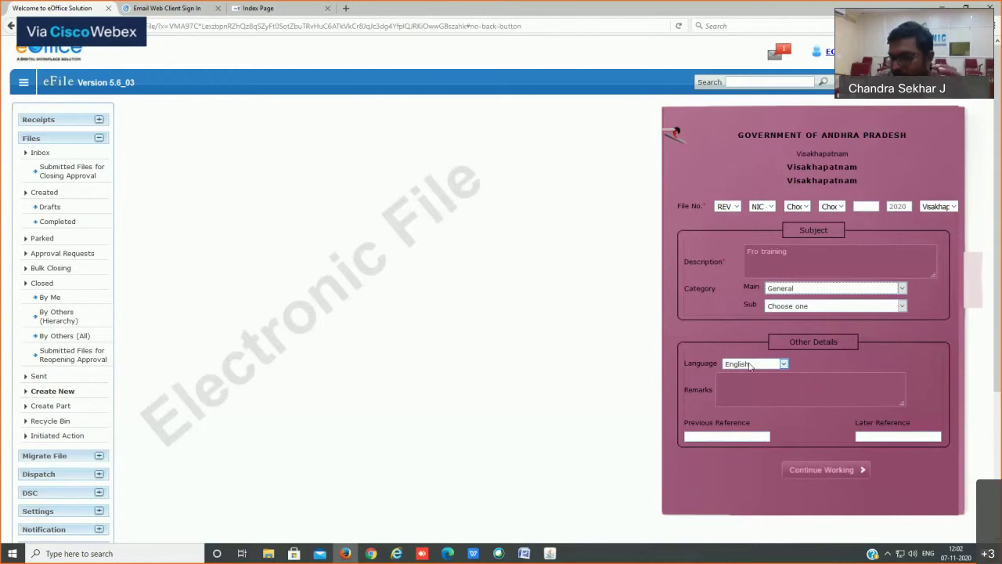
left_click_drag(777, 252, 820, 240)
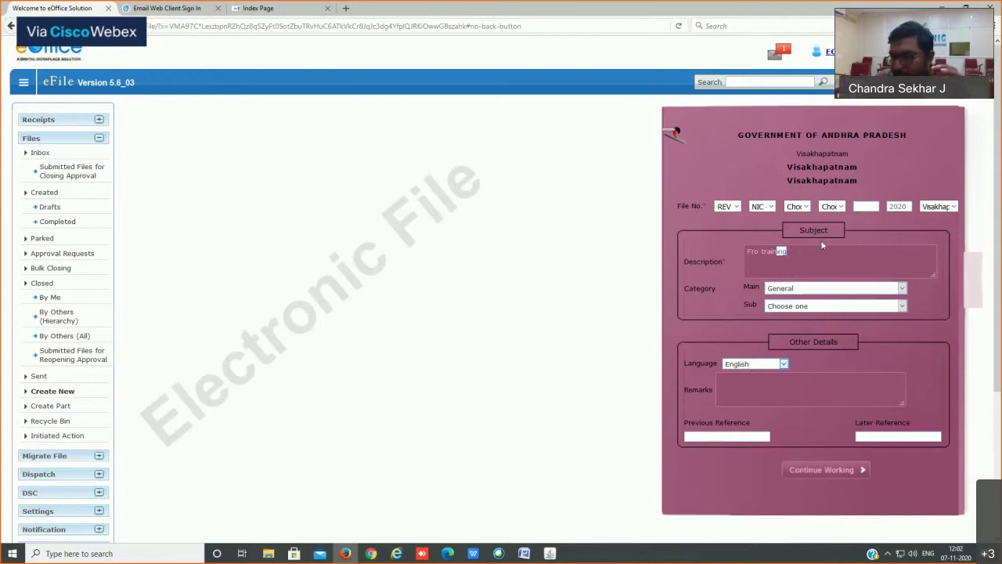
left_click(824, 470)
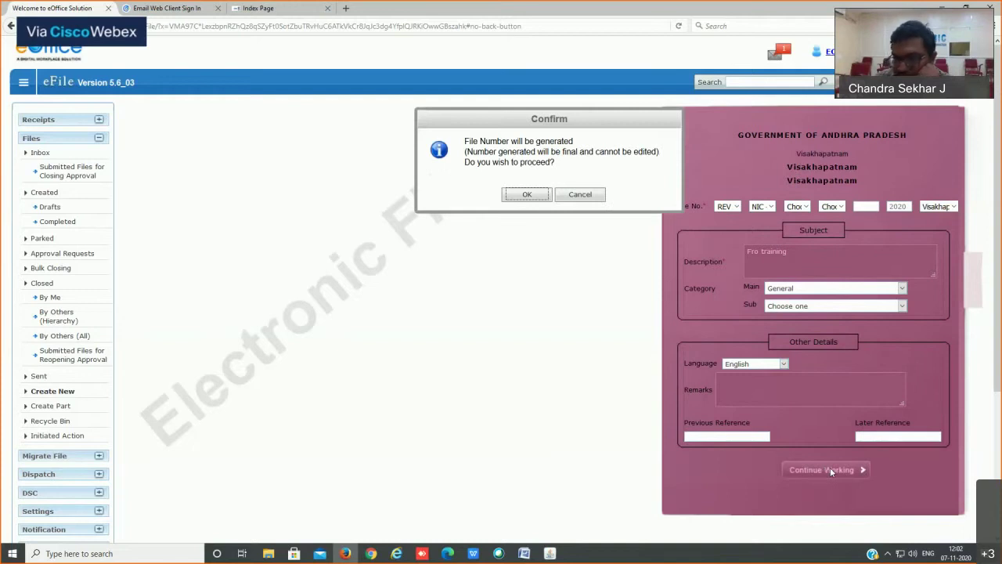
Step: Confirm the generated number, creating file REV-NIC/3/2020-Visakhapatnam with subject Fro training
left_click(578, 123)
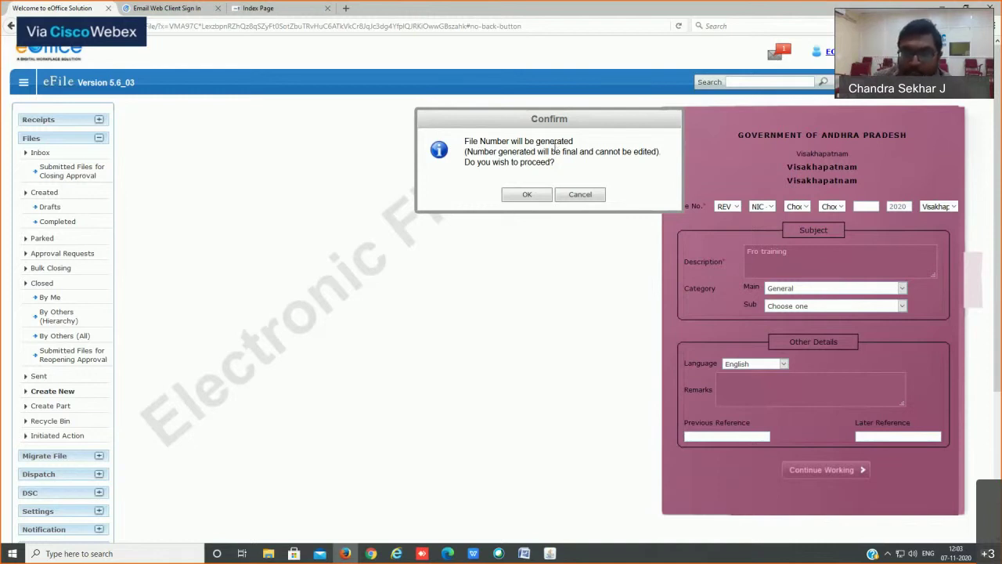
left_click(526, 196)
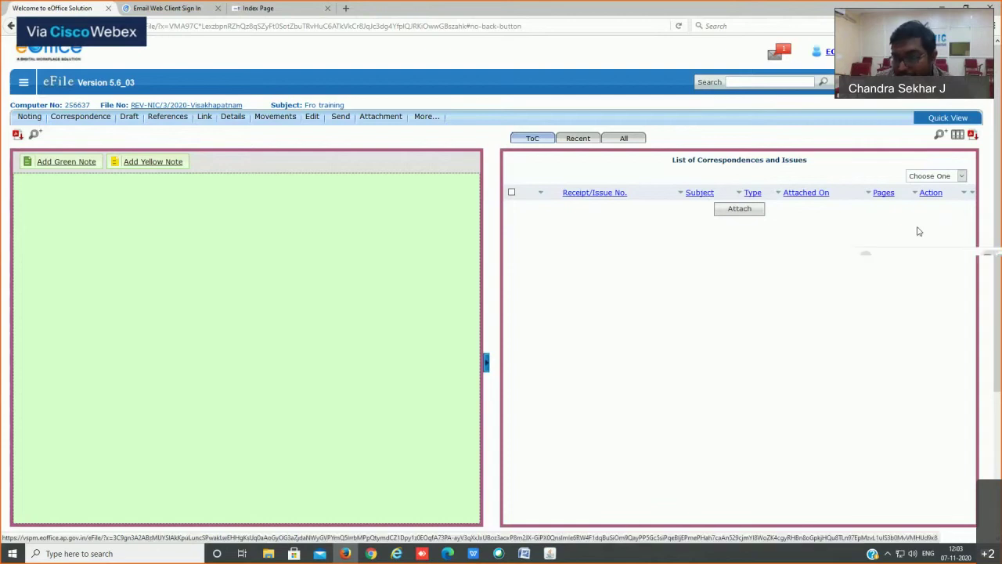
Step: Open the receipt search listing Recruitment receipts to attach to REV-NIC/3/2020-Visakhapatnam
left_click(740, 209)
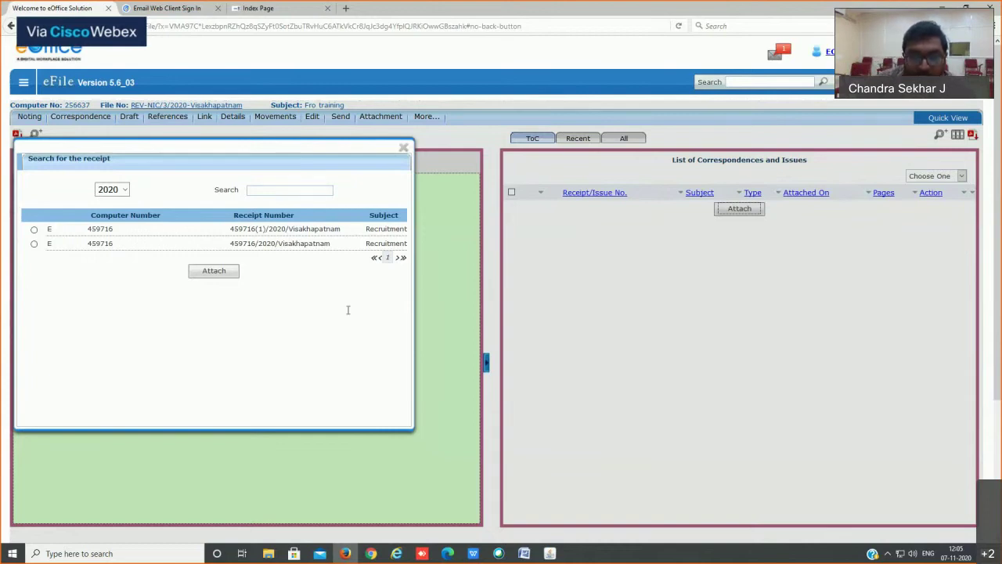
Step: Try a receipt number search, then select receipt 459716/2020/Visakhapatnam in the results
left_click(277, 190)
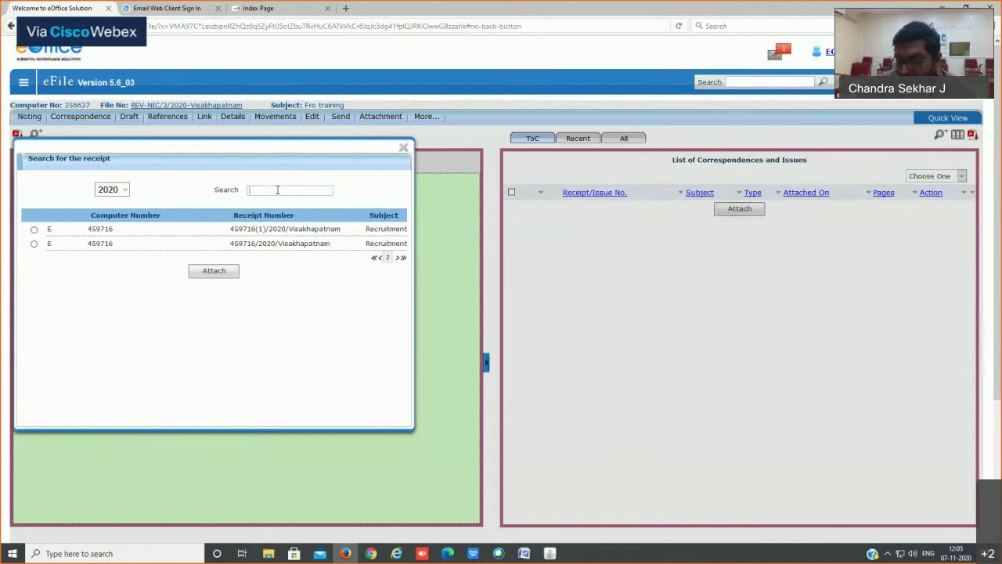
type("459")
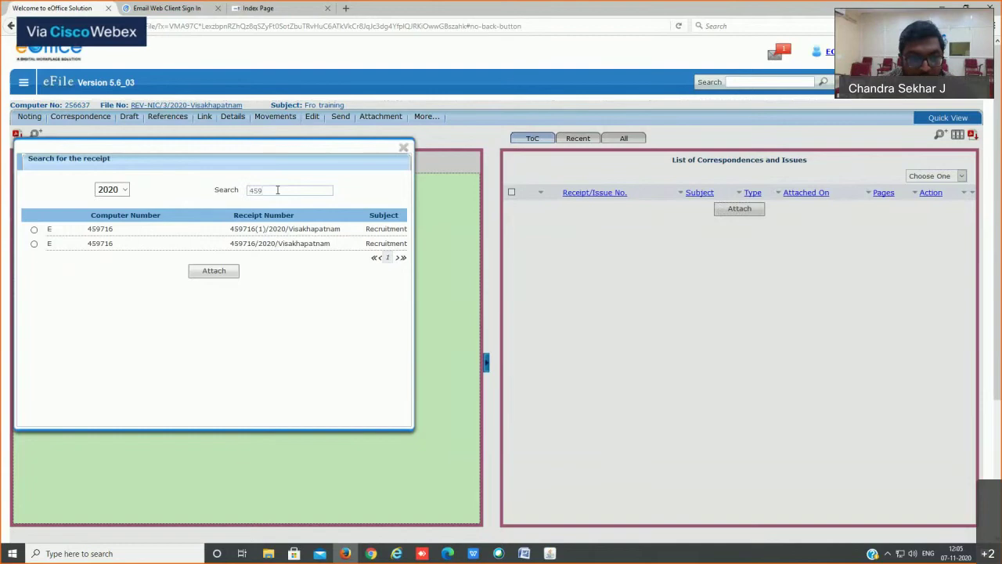
key("BackSpace")
type("716")
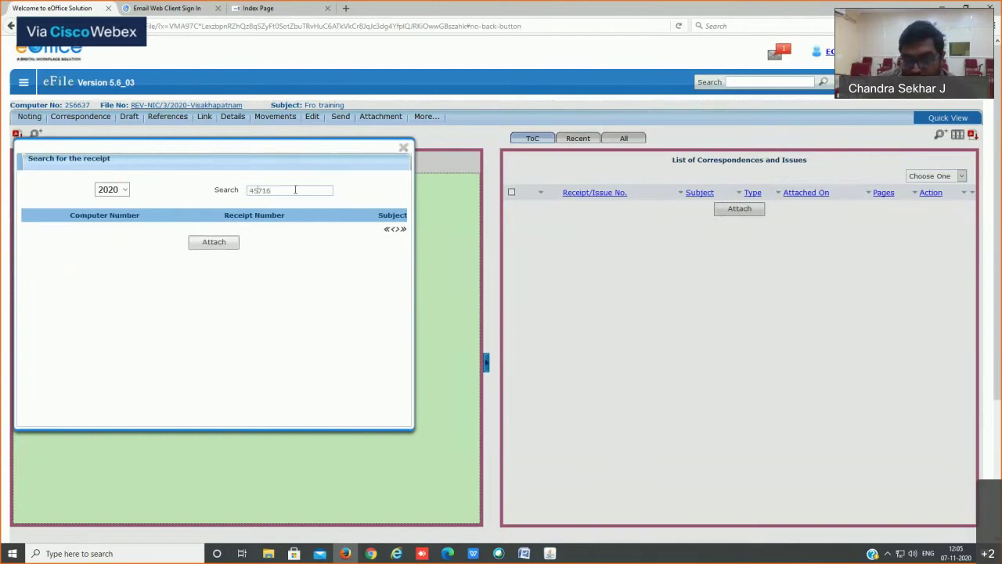
left_click_drag(295, 189, 182, 190)
key("BackSpace")
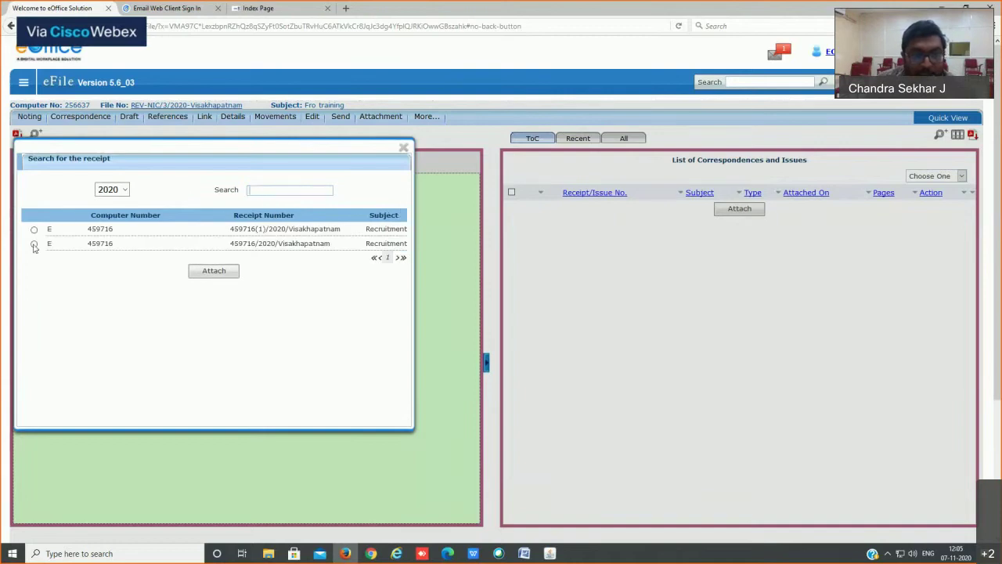
left_click_drag(118, 242, 28, 244)
left_click(34, 247)
left_click(34, 244)
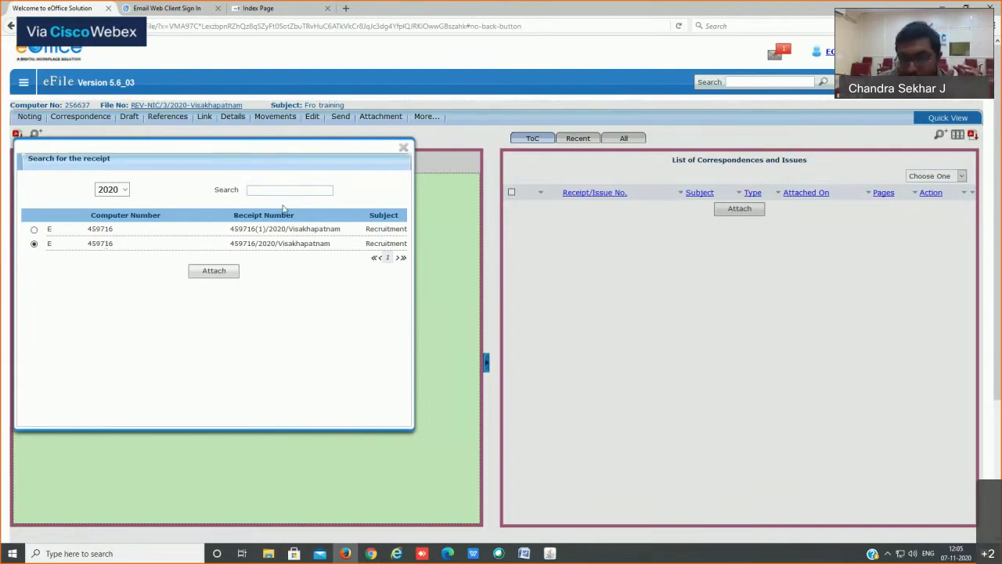
Step: Search the copied number 459716/2020/Visakhapatnam and attach the matching receipt as PUC1
left_click_drag(230, 244, 332, 243)
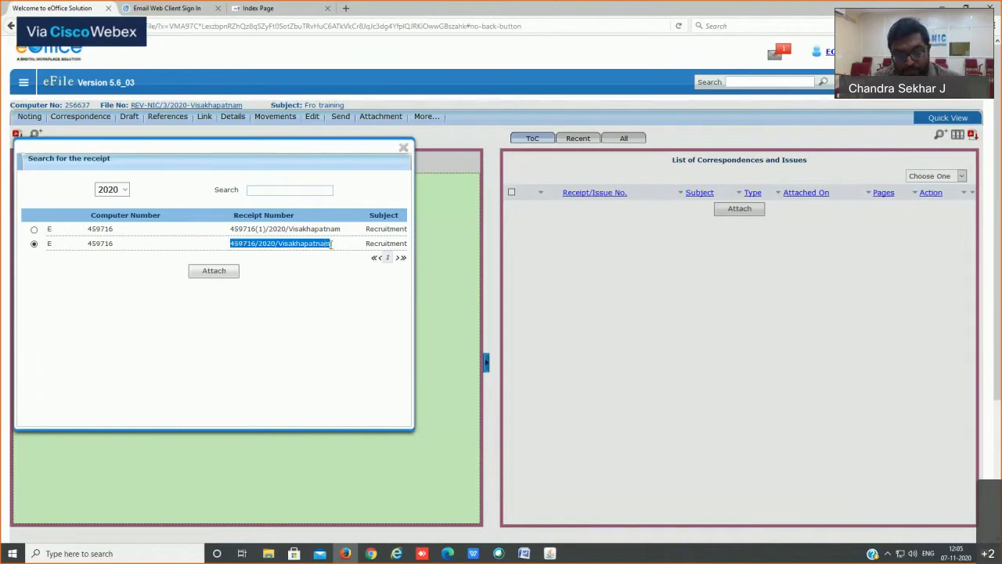
key("ctrl+c")
left_click(288, 190)
key("ctrl+v")
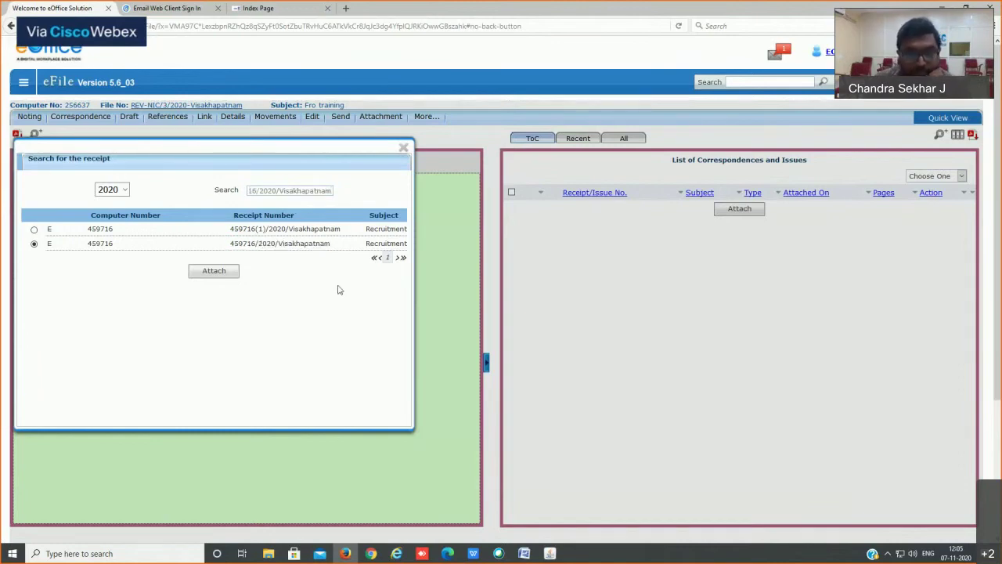
left_click(141, 234)
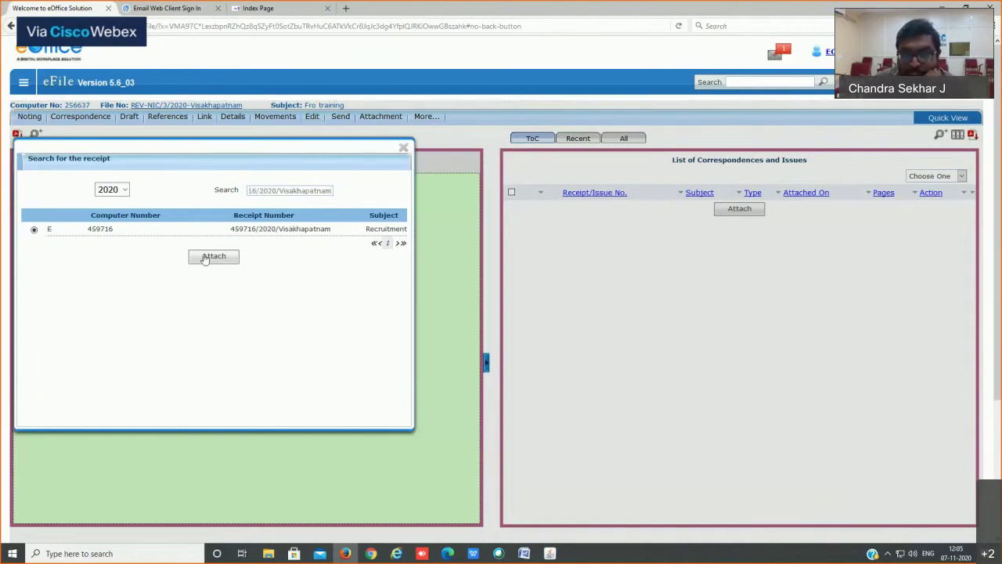
left_click(206, 257)
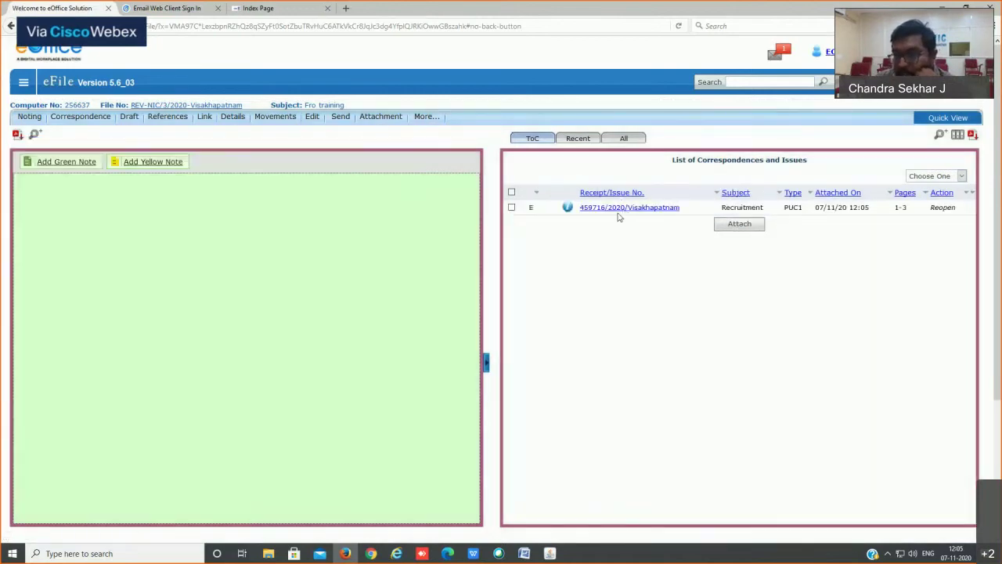
Step: Display the attached three-page Recruitment receipt PDF and try selecting its text
left_click(626, 138)
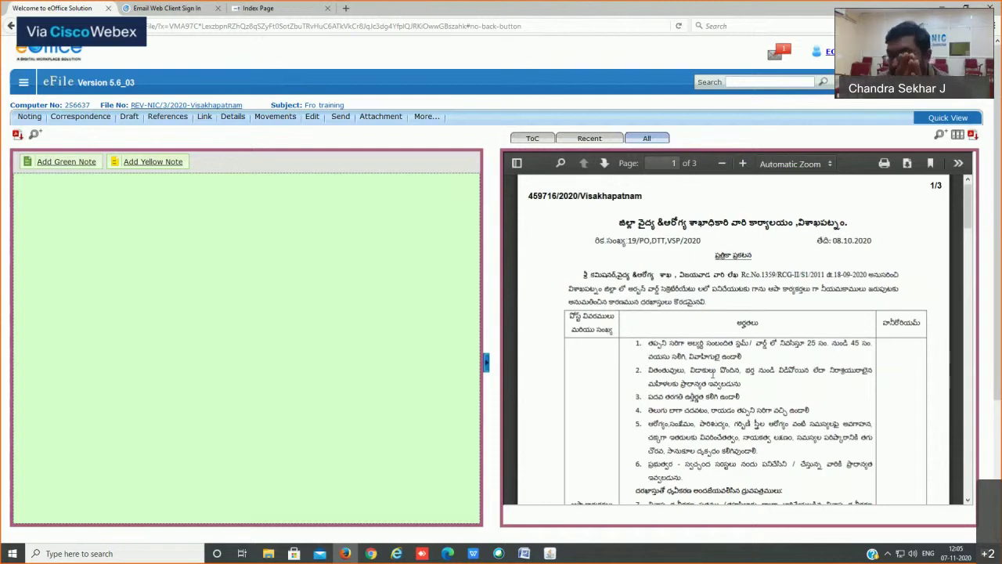
key("ctrl+a")
left_click(943, 186)
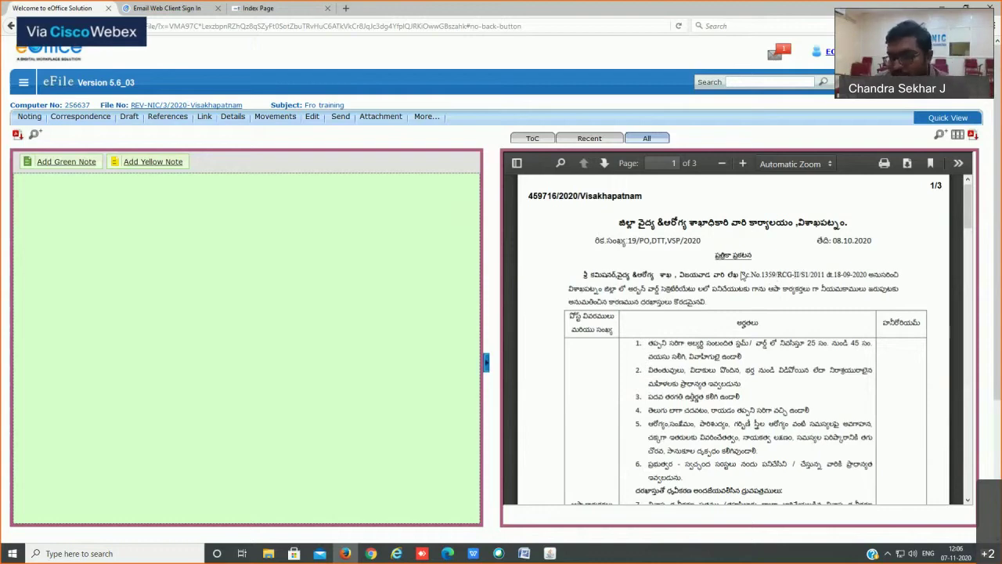
left_click_drag(529, 196, 642, 196)
left_click(645, 199)
key("ctrl+a")
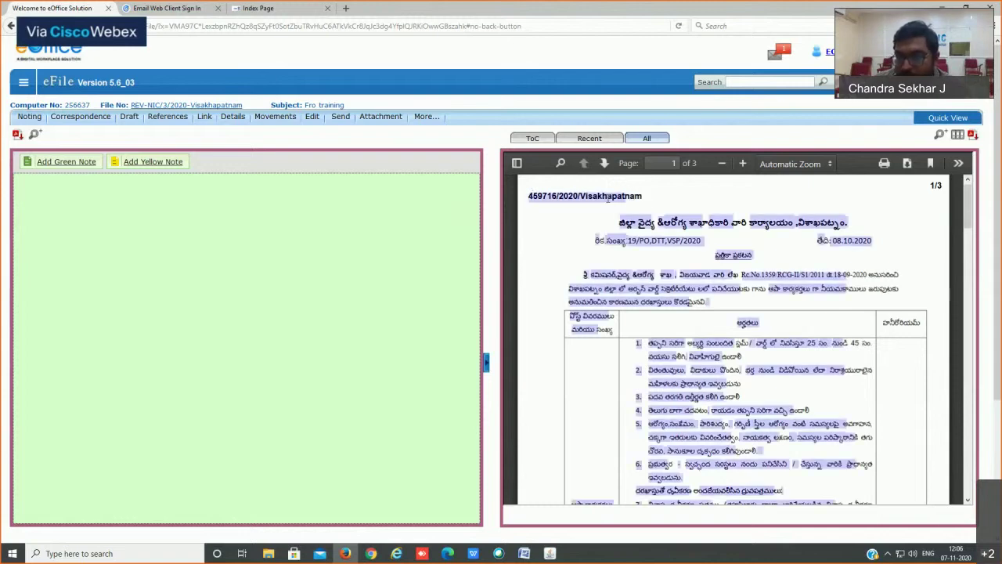
Step: Clear the text selection on the receipt PDF beside the empty noting area
left_click(618, 196)
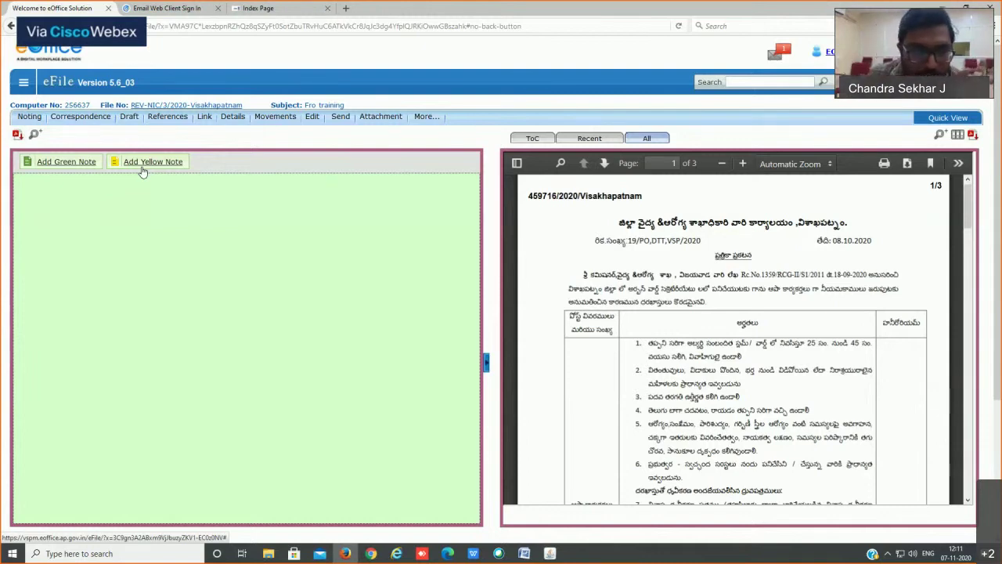
Step: Start a new yellow note, leave Word, and place the cursor in the blank note editor
left_click(152, 167)
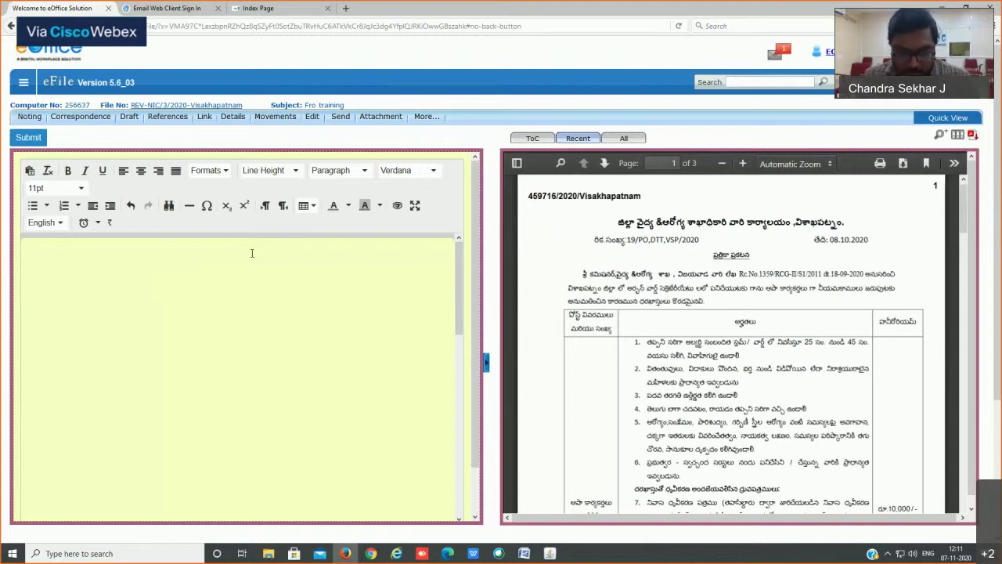
mouse_move(525, 557)
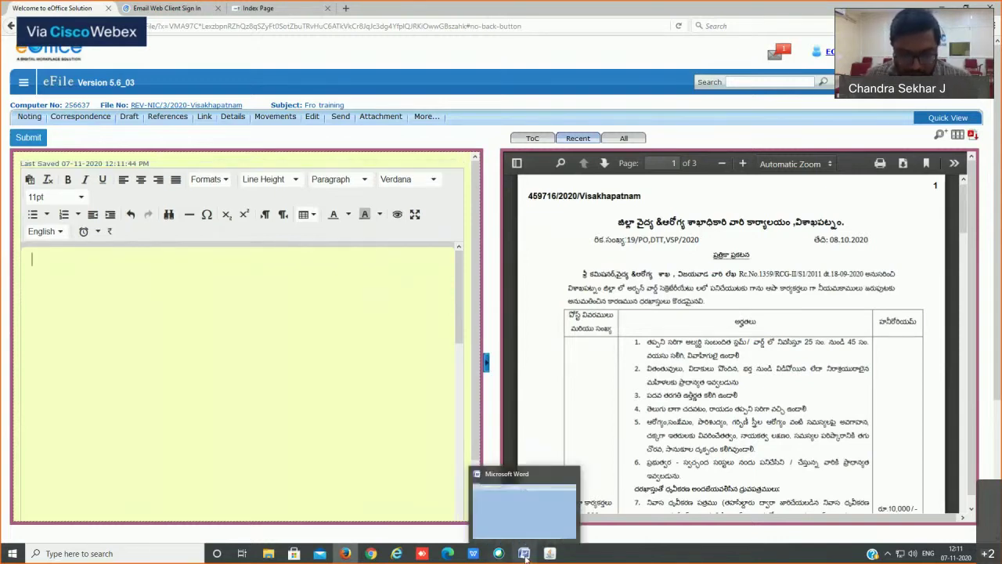
left_click(529, 502)
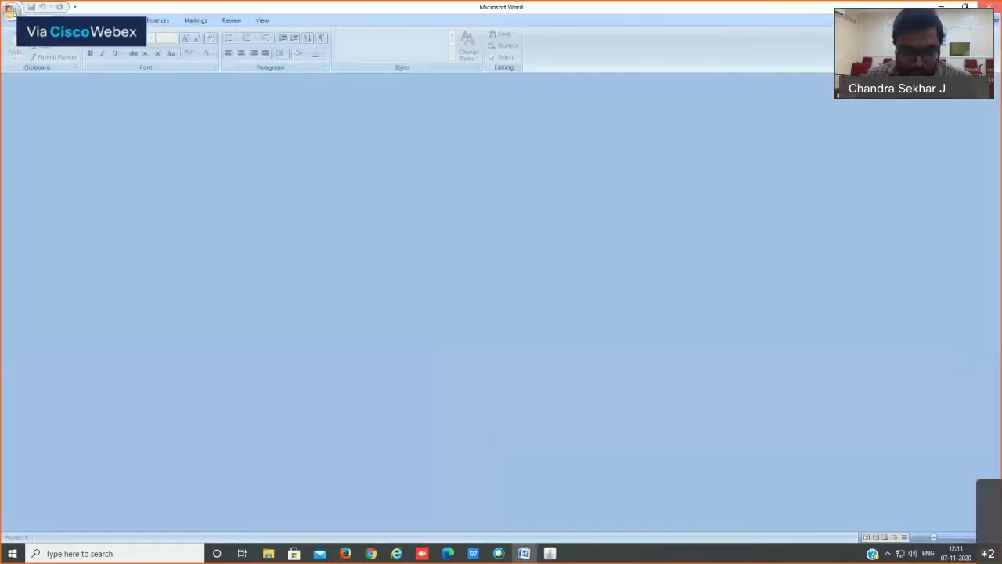
left_click(551, 553)
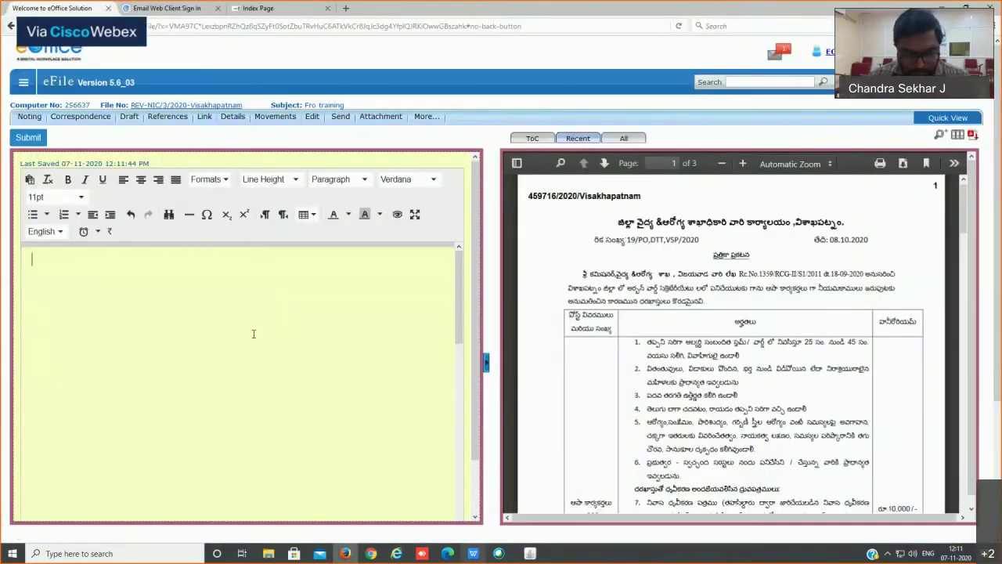
left_click(248, 350)
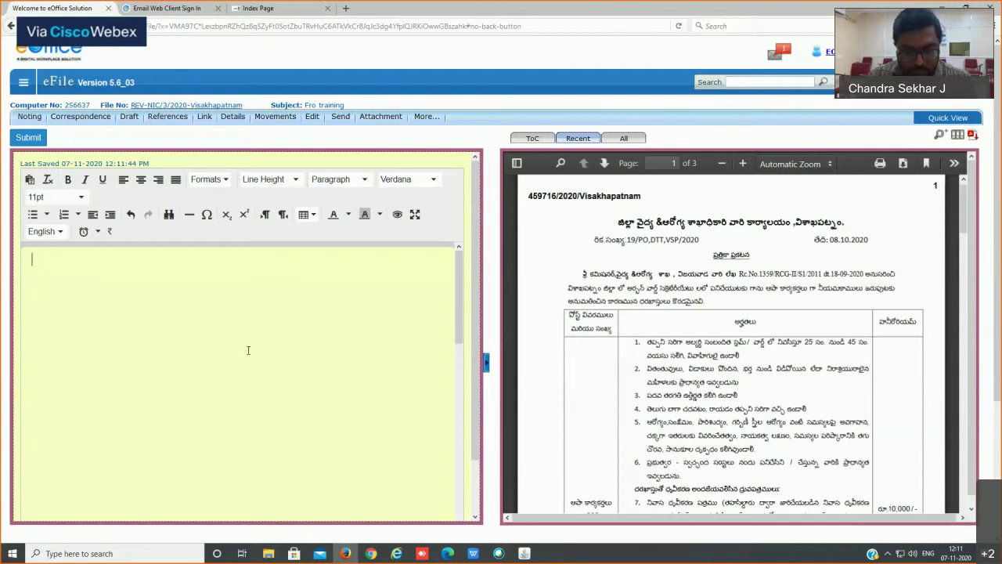
Step: Write 'Note file for rough work and for training purpose', fixing typos along the way
type("Note file for ri")
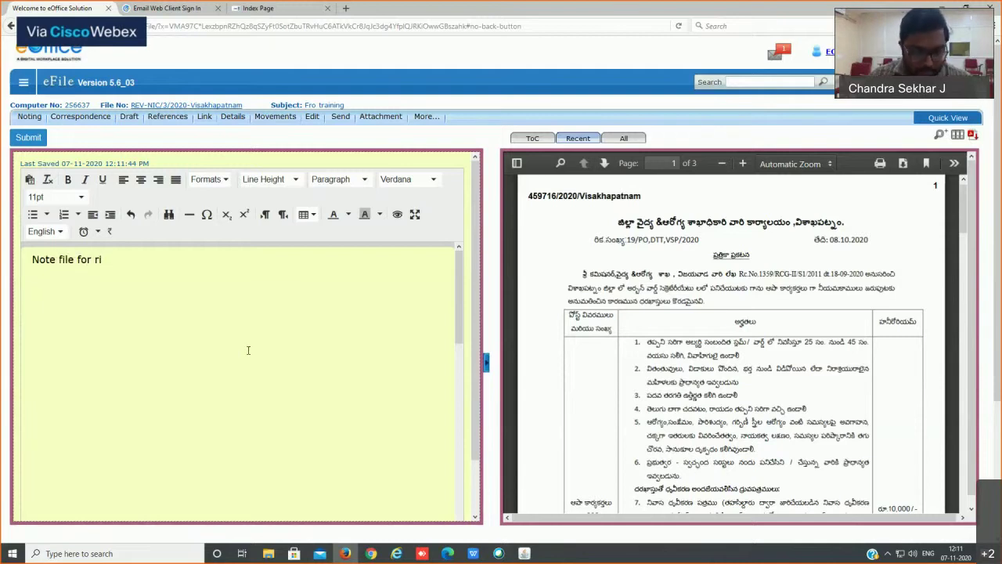
key("BackSpace")
type("ough ")
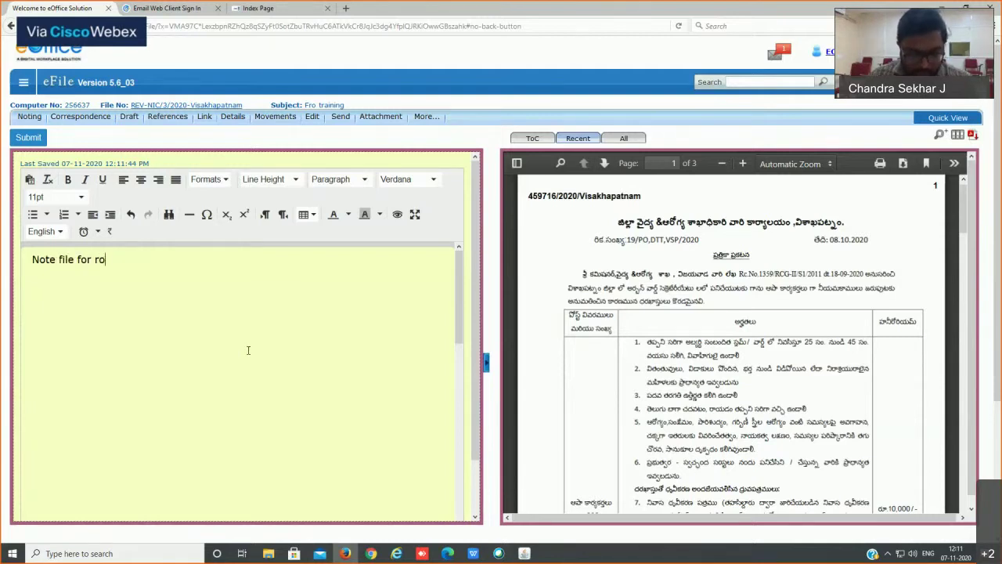
type("work")
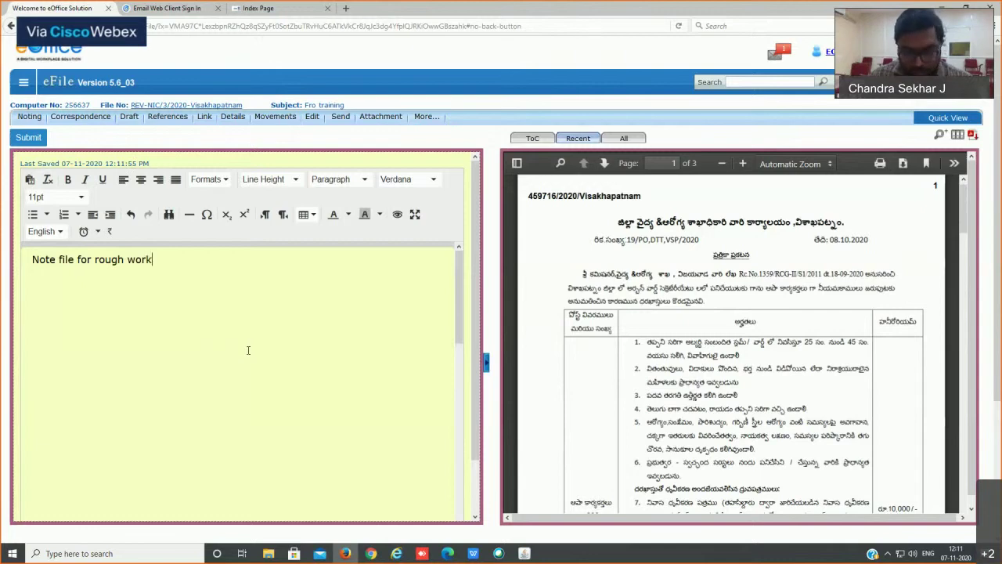
type(". a")
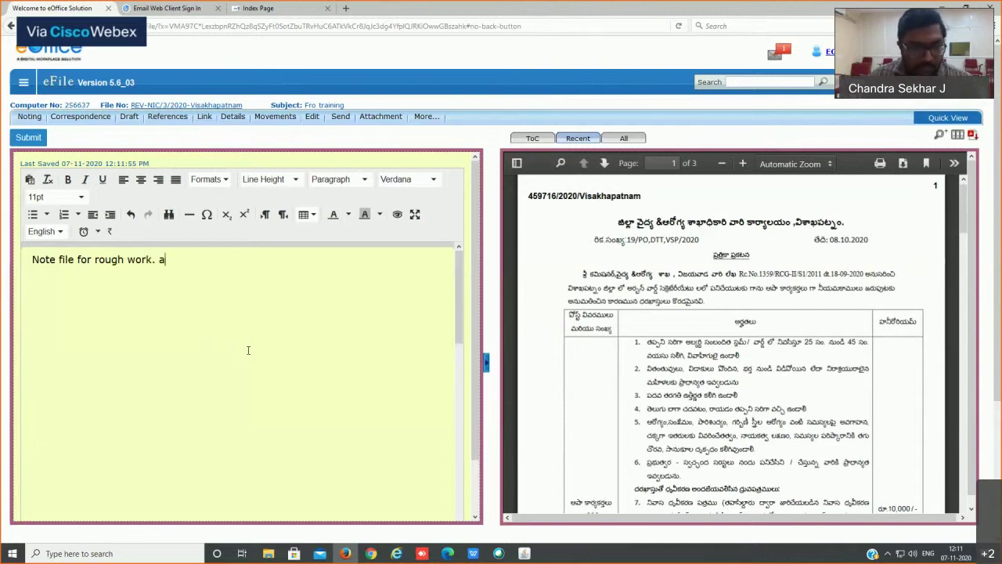
key("BackSpace")
key("BackSpace")
key("BackSpace")
type("and ")
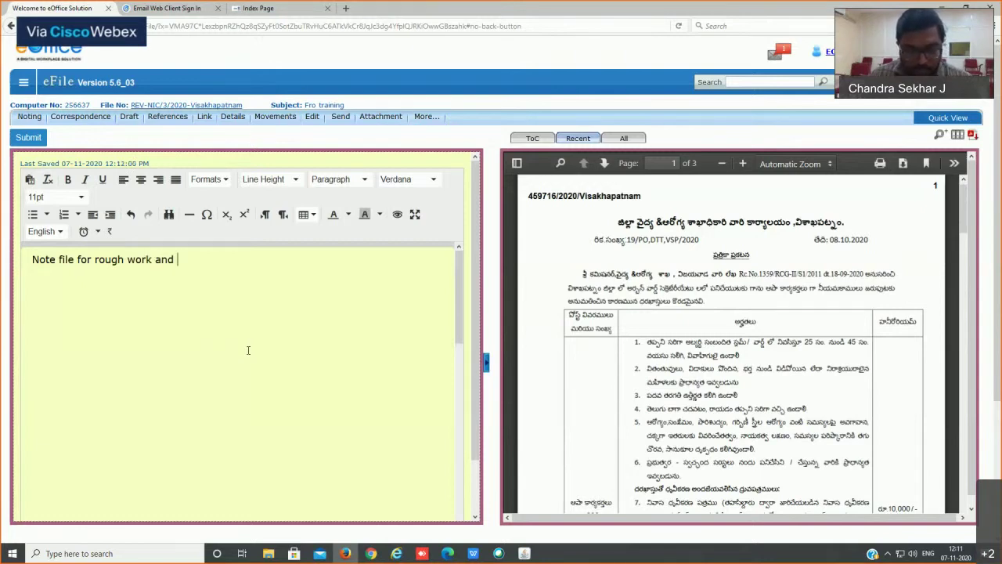
type("for training ")
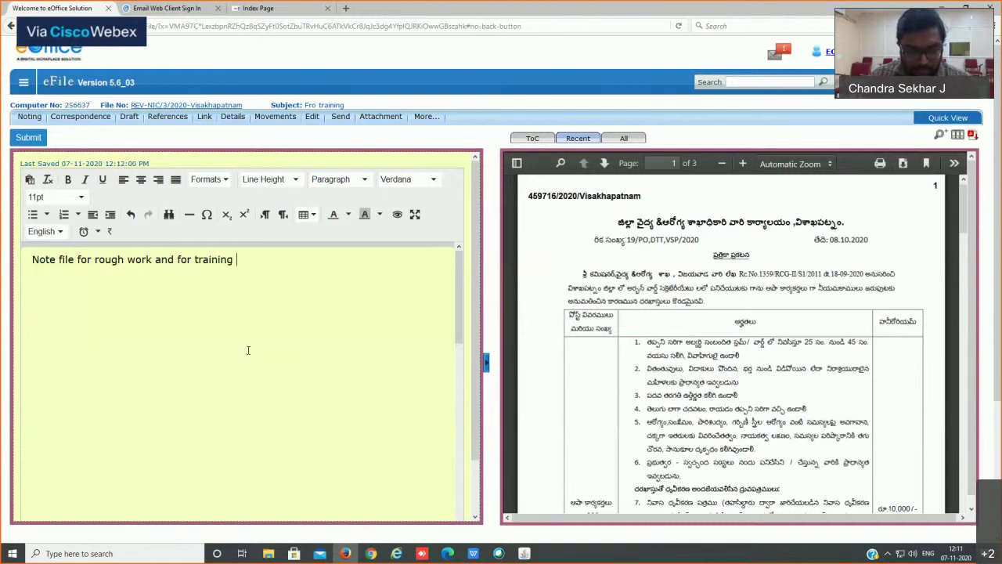
type("purpose")
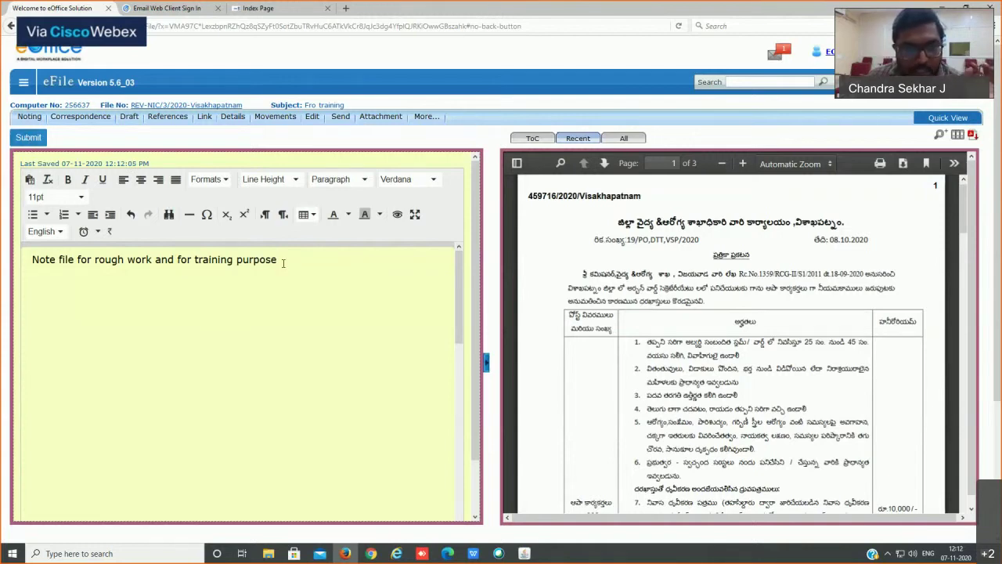
Step: Save the training-purpose note as version 1.0, then reopen it in the editor
left_click(30, 180)
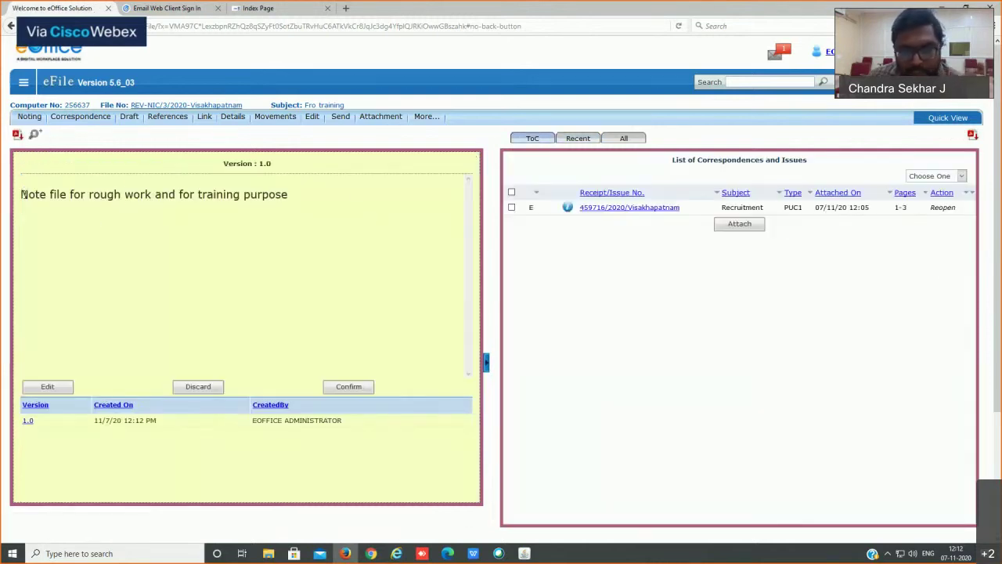
left_click_drag(21, 195, 125, 195)
left_click(369, 232)
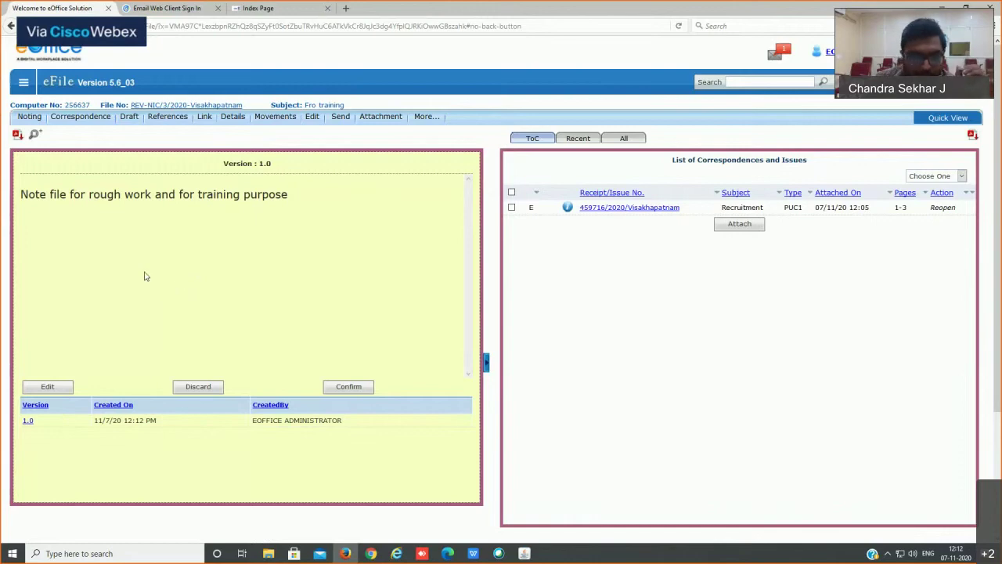
left_click(47, 388)
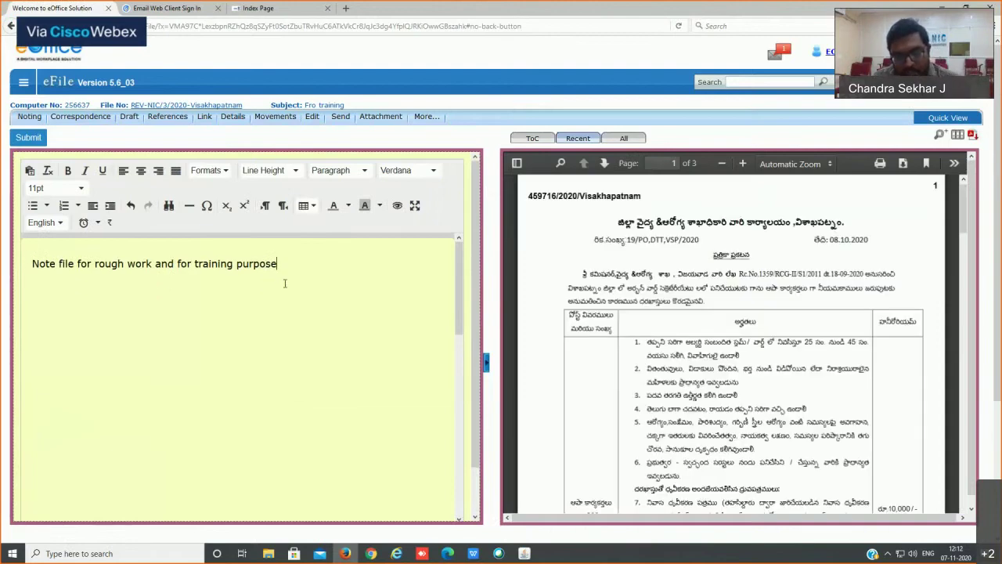
Step: Append '...testing' after 'purpose', correcting the 'teating' typo, and submit the revised note
type("...teating")
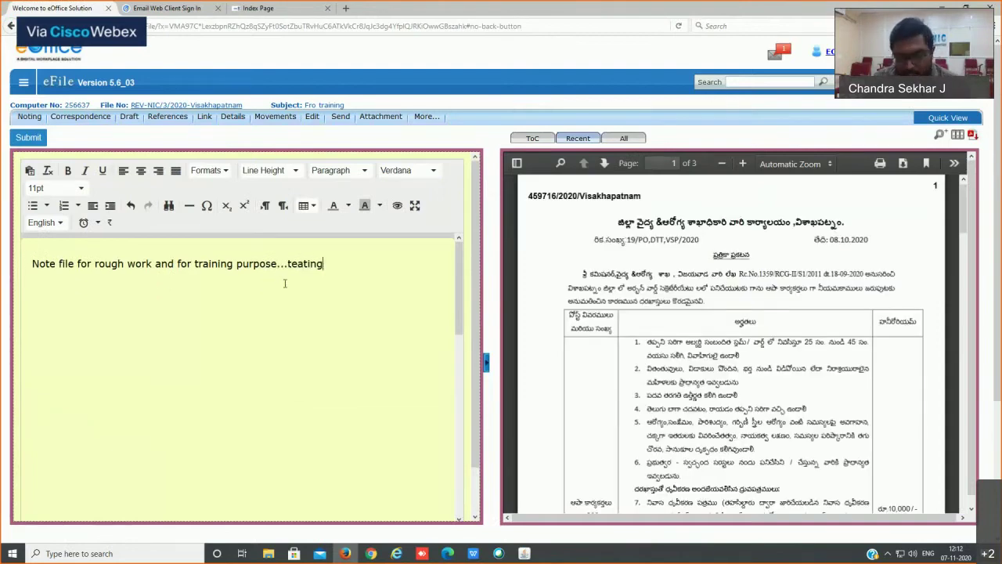
key("Left")
key("Left")
key("Left")
key("Left")
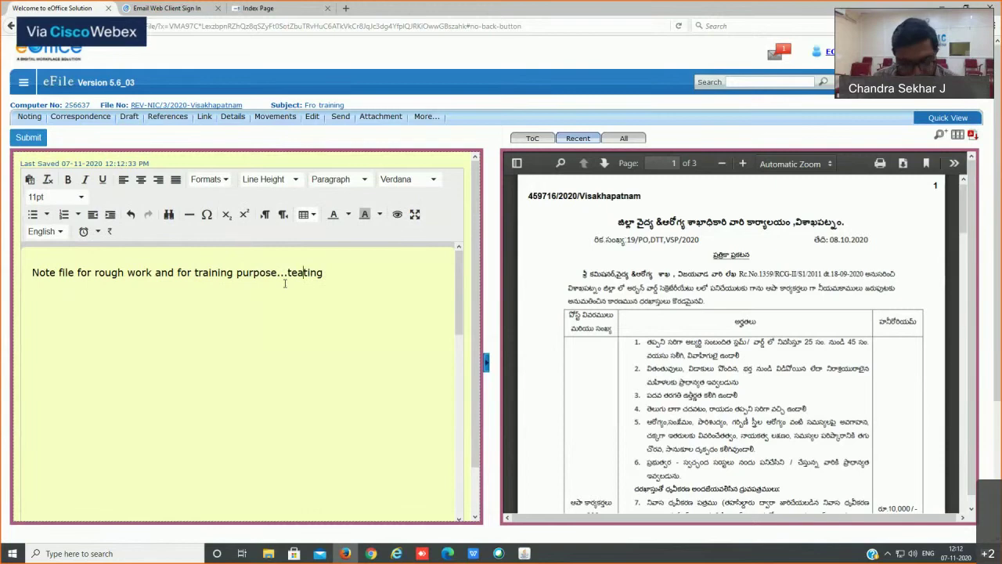
key("BackSpace")
type("s")
scroll(343, 299, "down", 10)
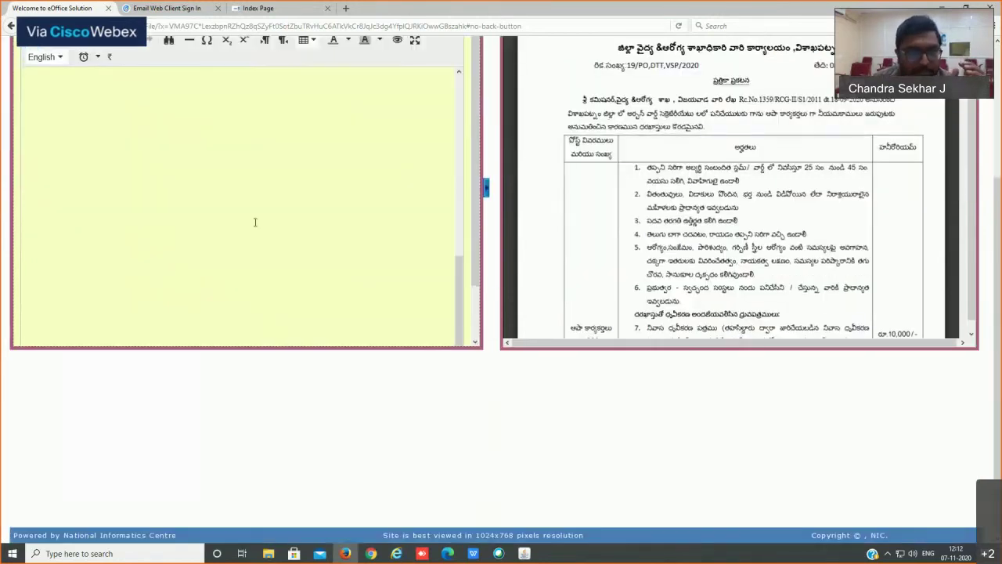
scroll(538, 197, "up", 3)
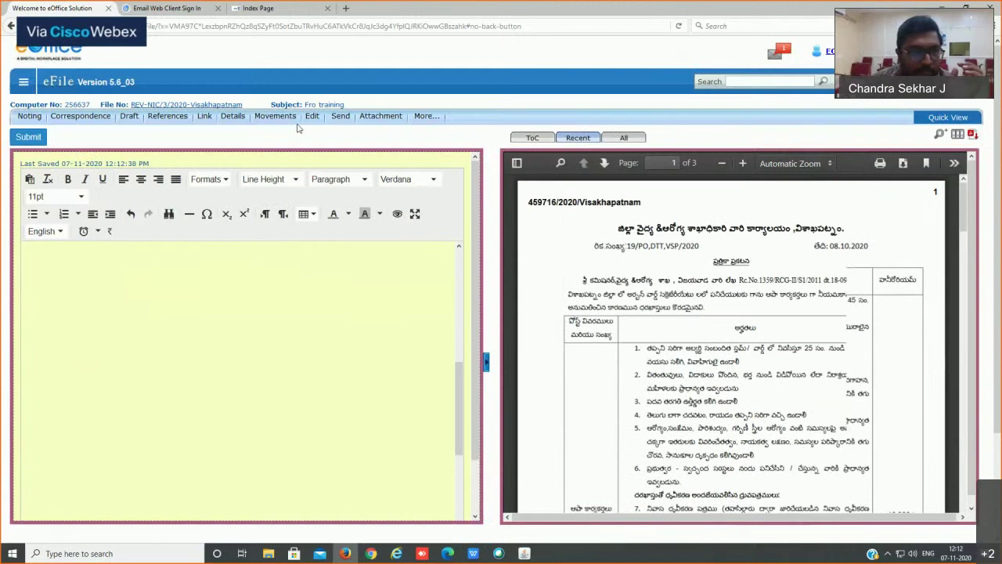
left_click(38, 138)
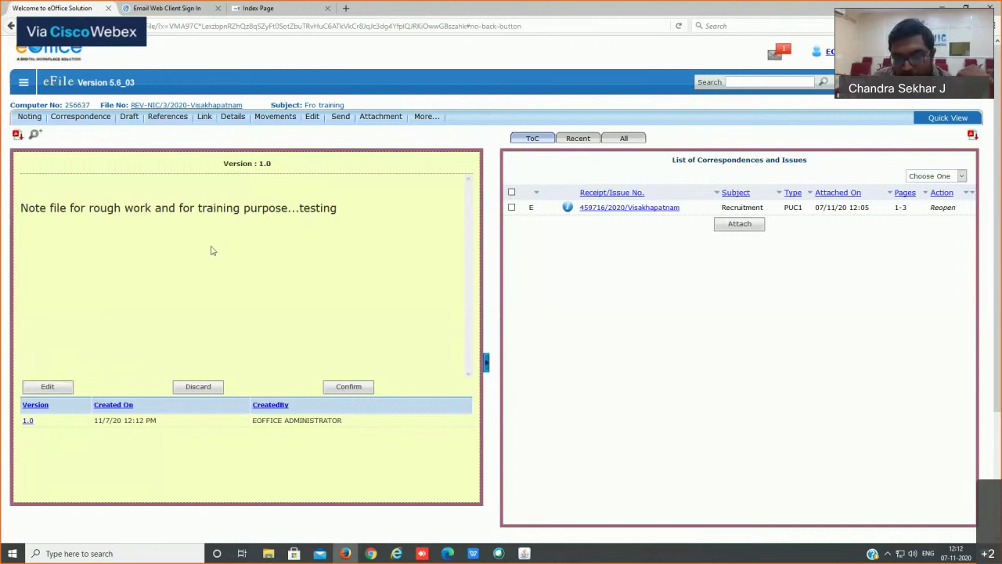
Step: Review the version 1.0 text ending in '...testing' and confirm it as final
left_click_drag(338, 209, 93, 211)
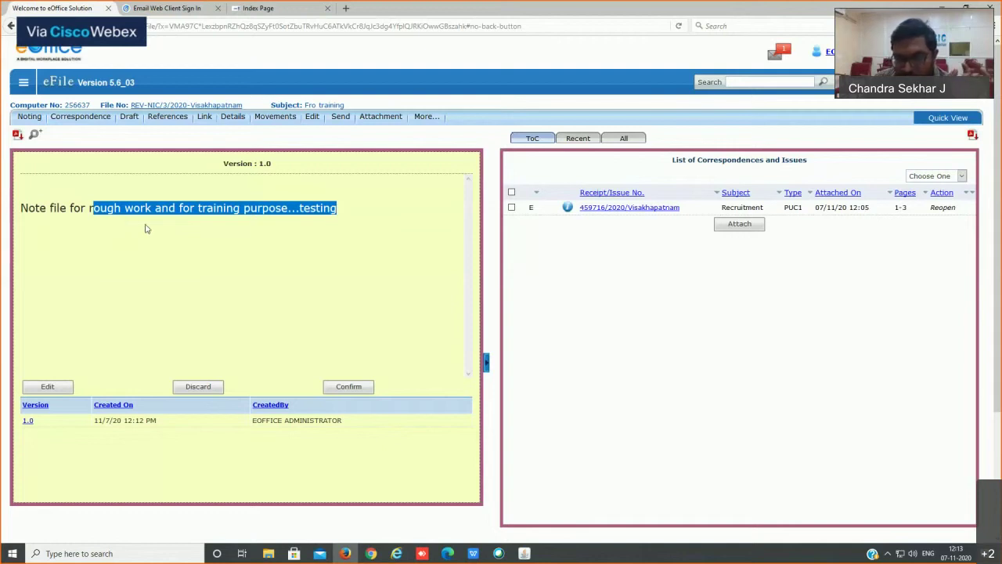
left_click(354, 390)
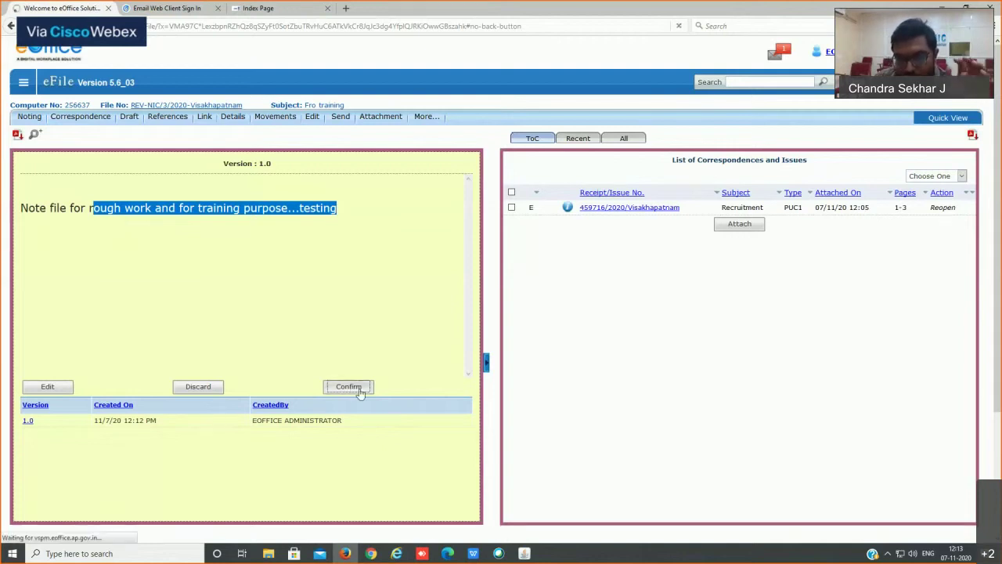
left_click(352, 301)
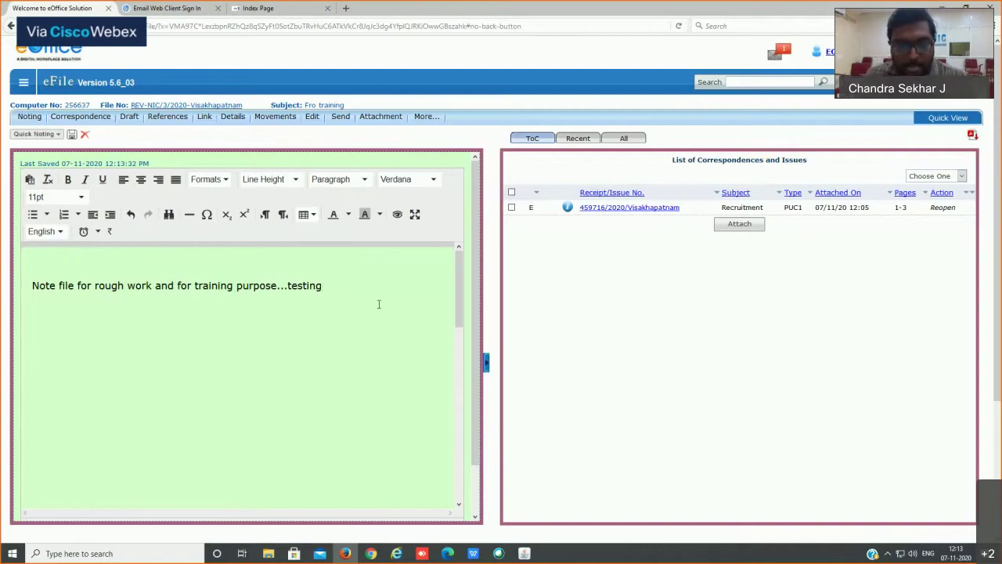
scroll(378, 304, "down", 3)
scroll(383, 313, "up", 3)
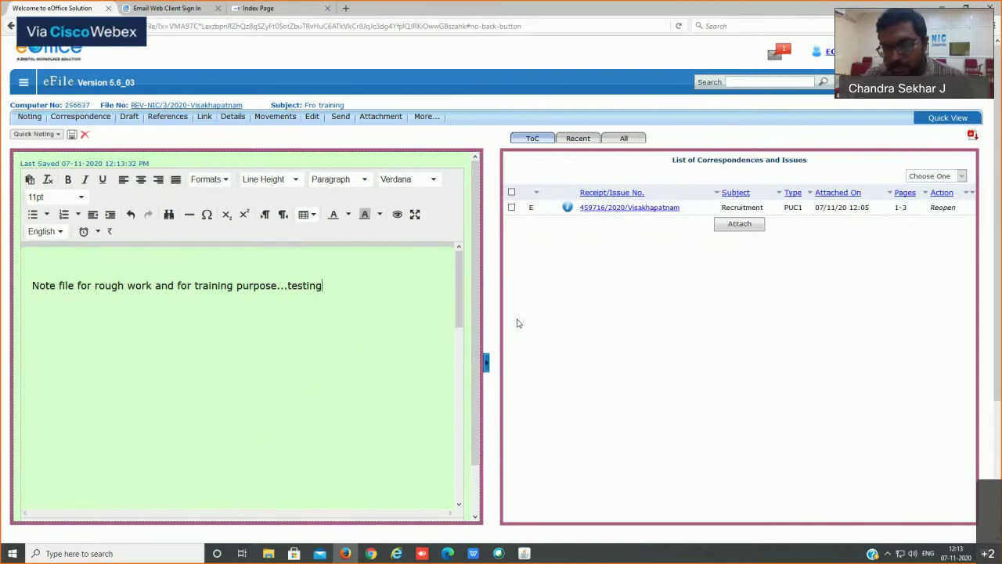
scroll(517, 321, "down", 3)
scroll(409, 281, "down", 2)
scroll(408, 282, "down", 4)
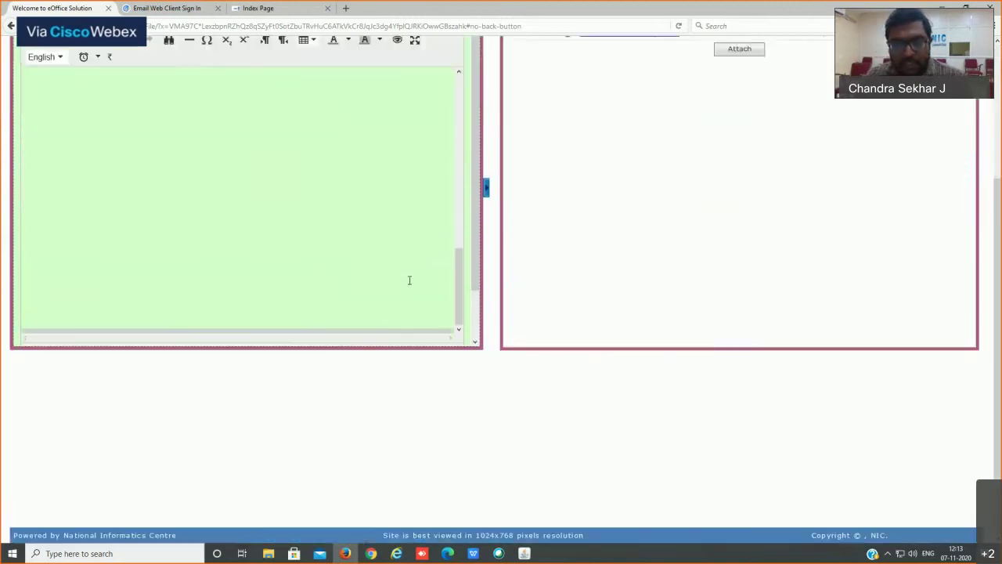
scroll(540, 291, "up", 3)
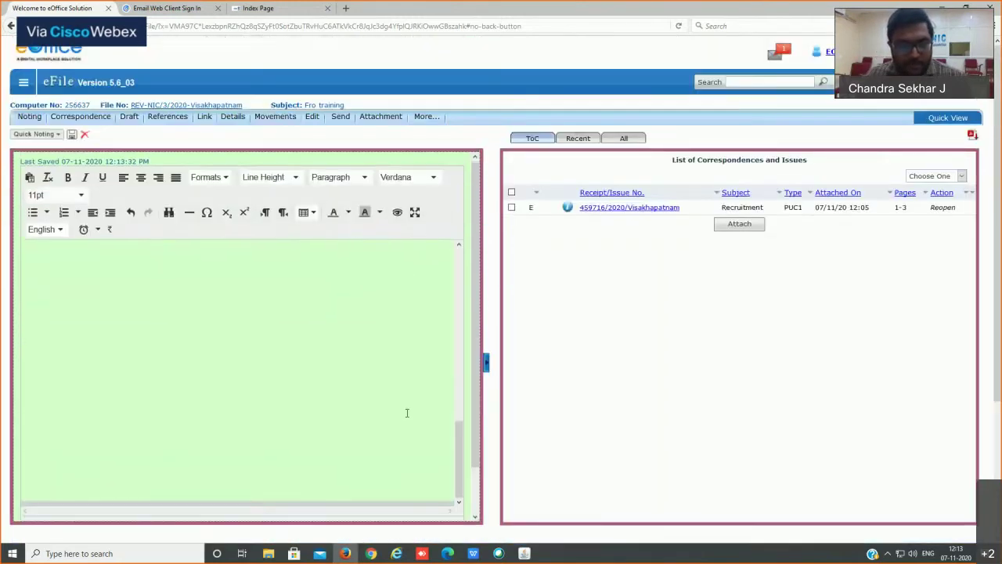
scroll(408, 412, "down", 1)
scroll(351, 228, "up", 5)
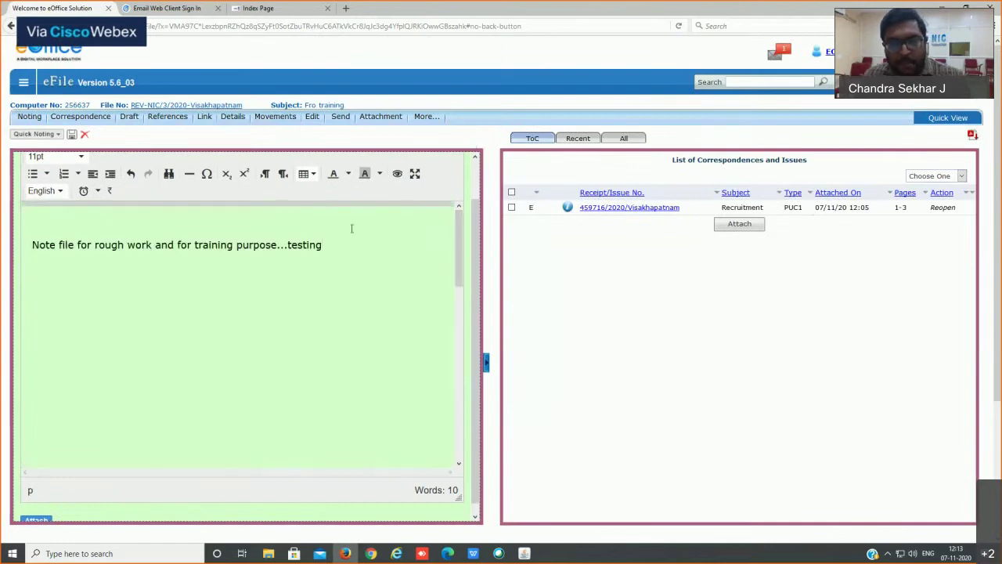
left_click(331, 289)
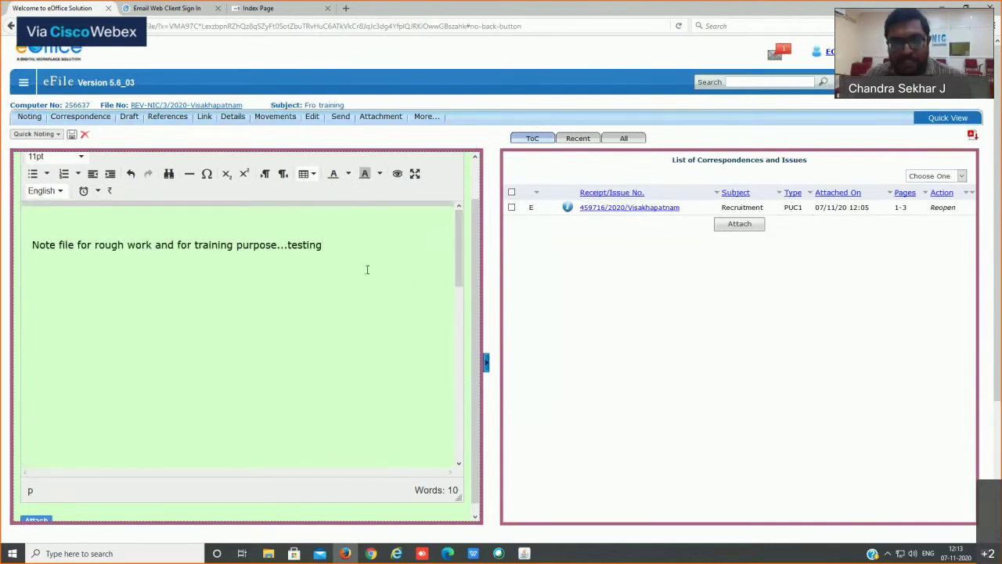
left_click(170, 119)
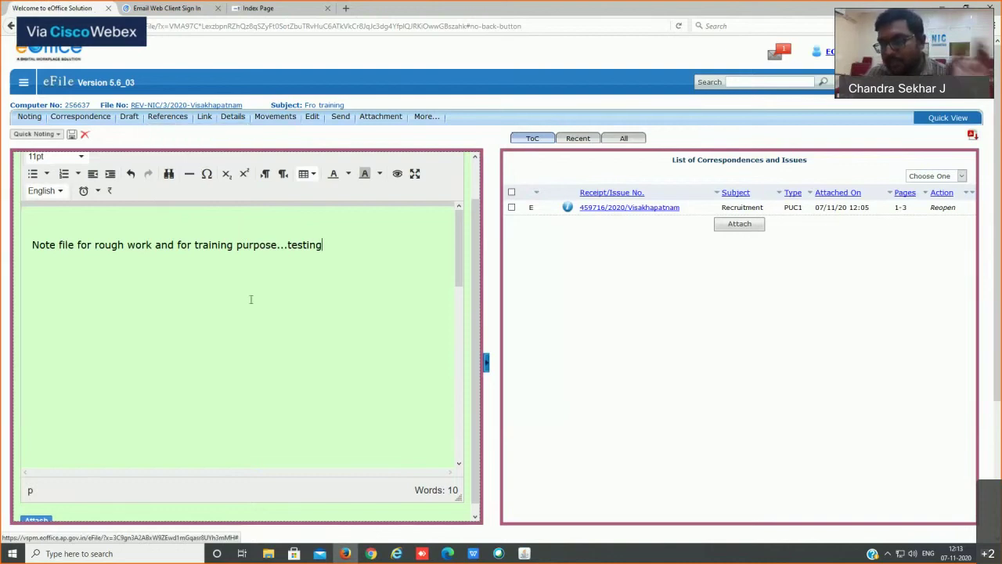
scroll(355, 294, "down", 3)
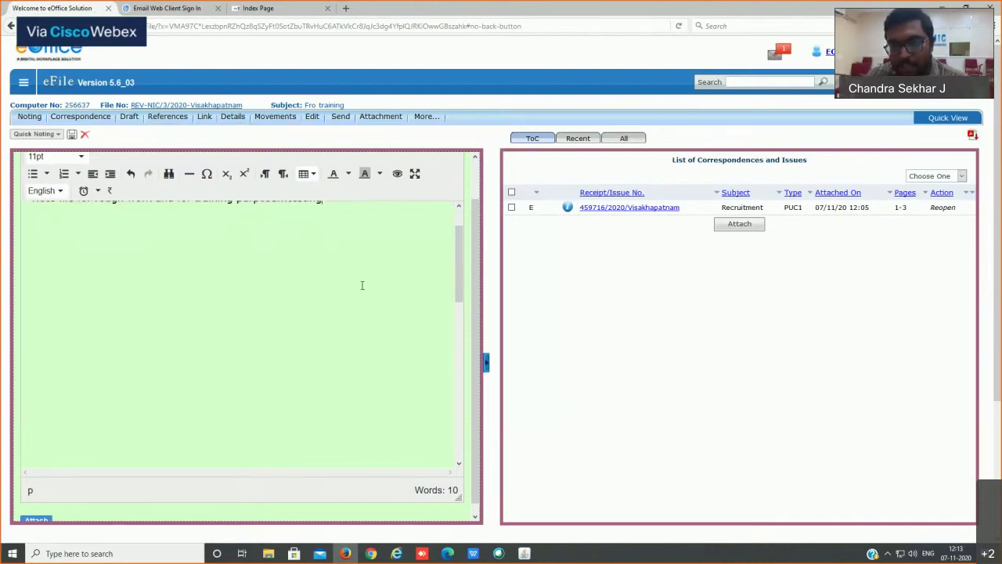
scroll(201, 238, "up", 2)
scroll(201, 238, "up", 2)
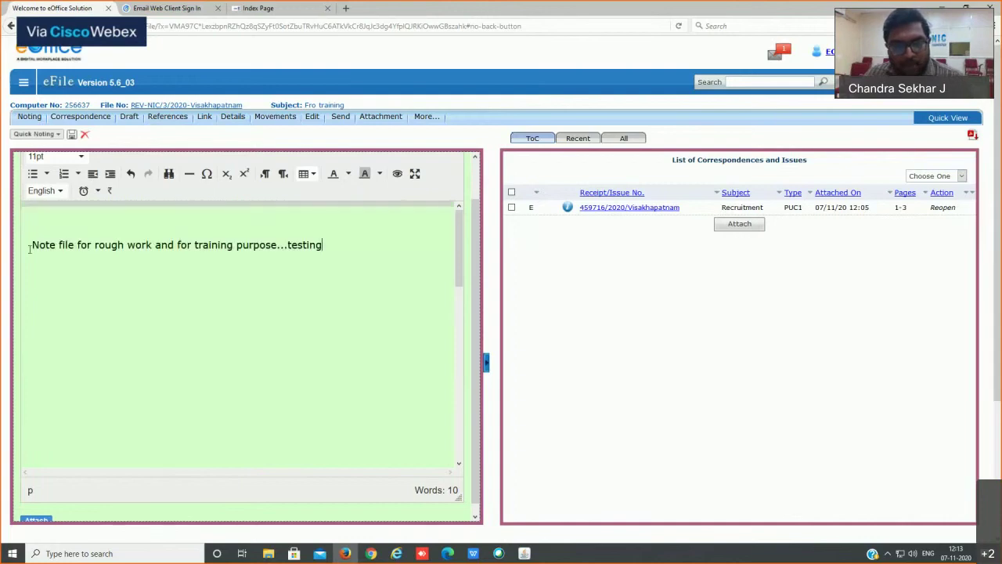
left_click_drag(28, 239, 384, 239)
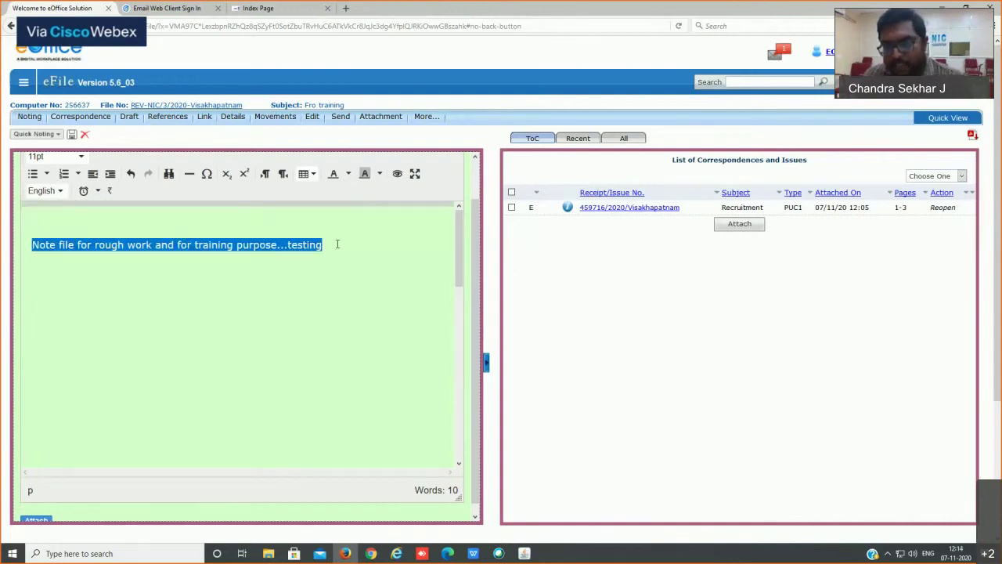
mouse_move(168, 118)
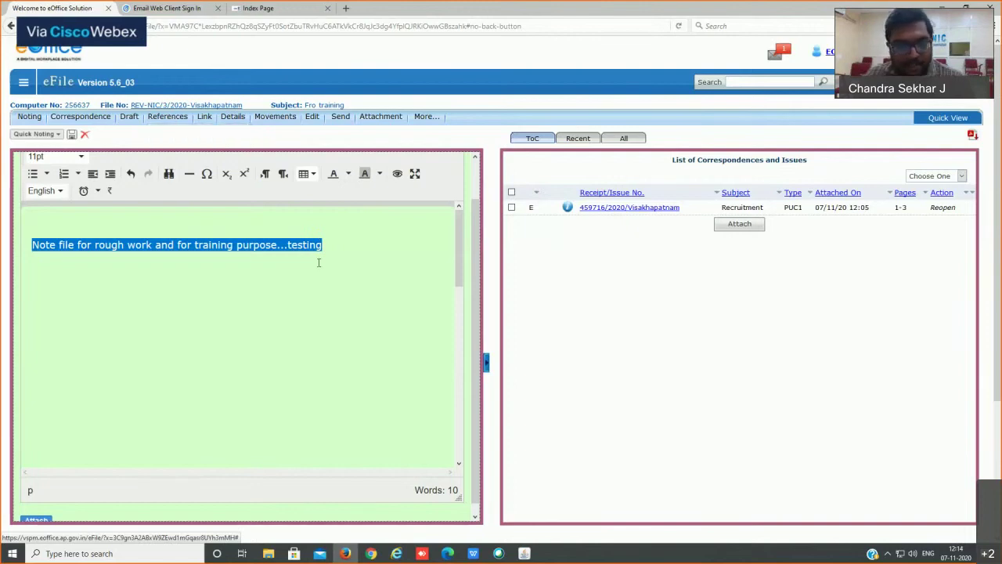
left_click(55, 288)
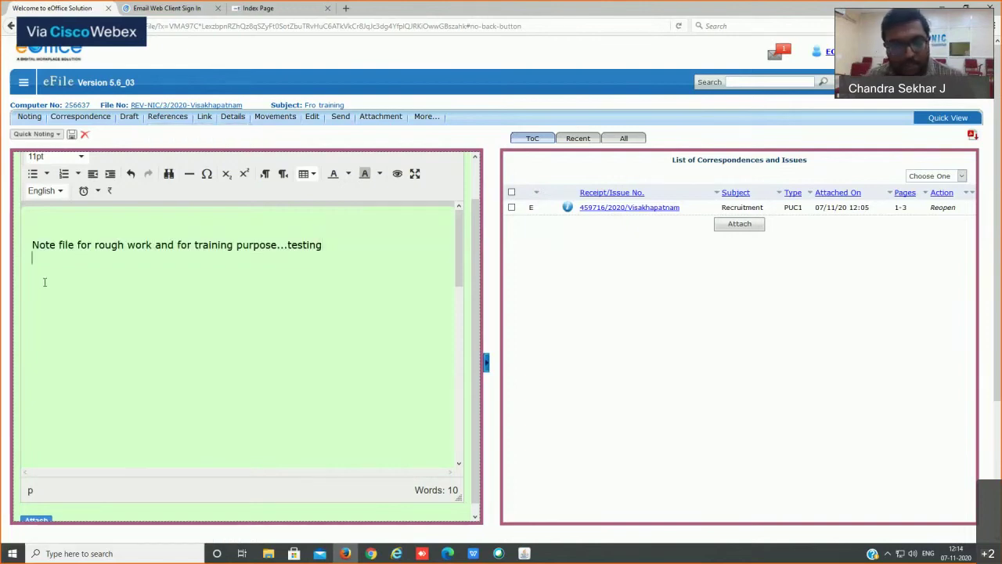
mouse_move(168, 118)
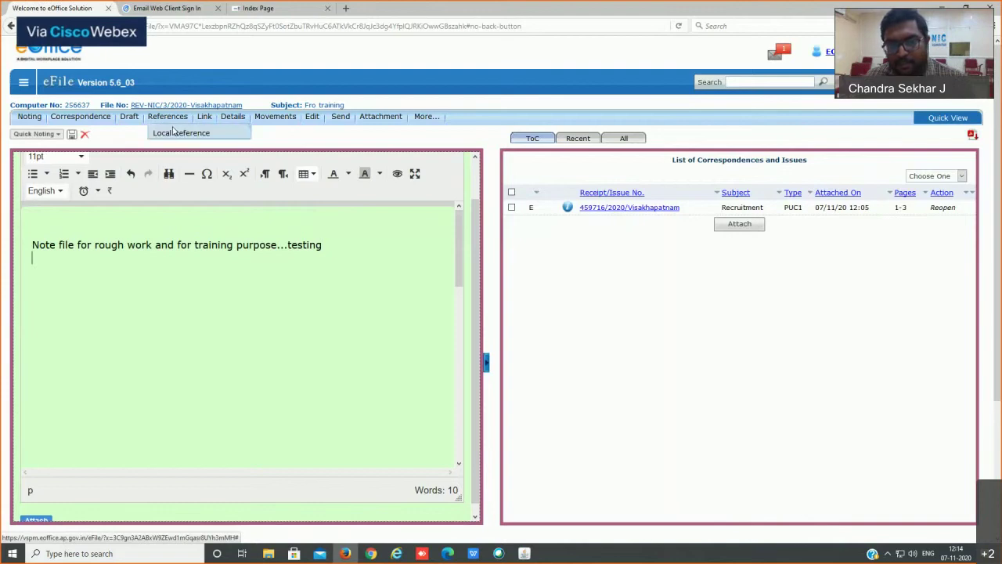
left_click(153, 306)
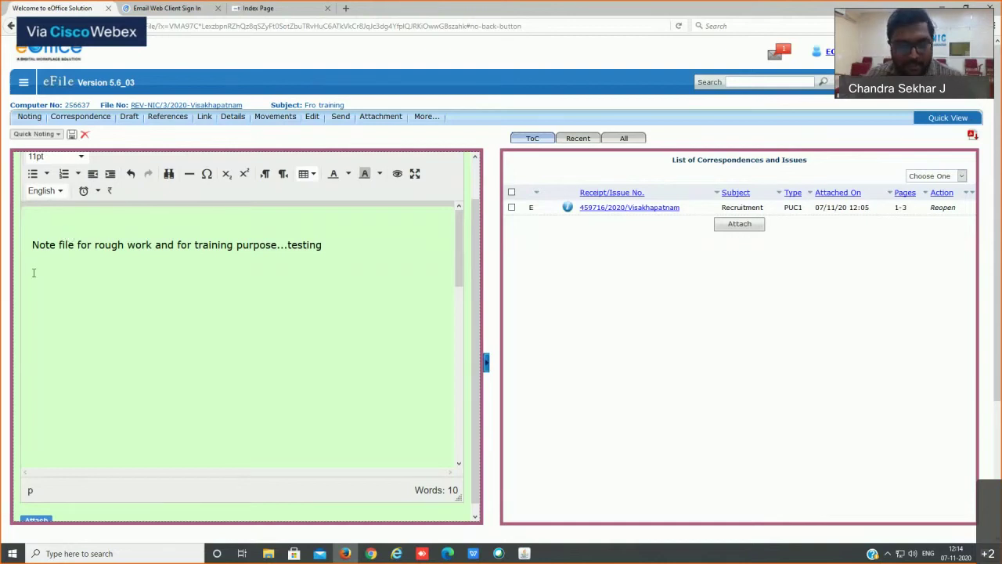
Step: Type 'Refrences-Local Refence :' on the empty line below the note text
type("Refrence")
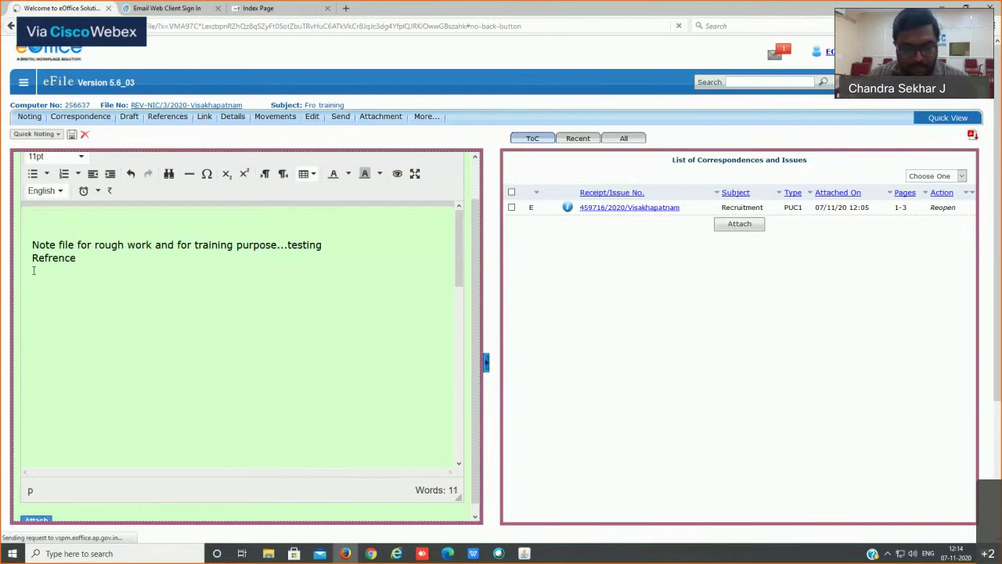
type("s-Loc")
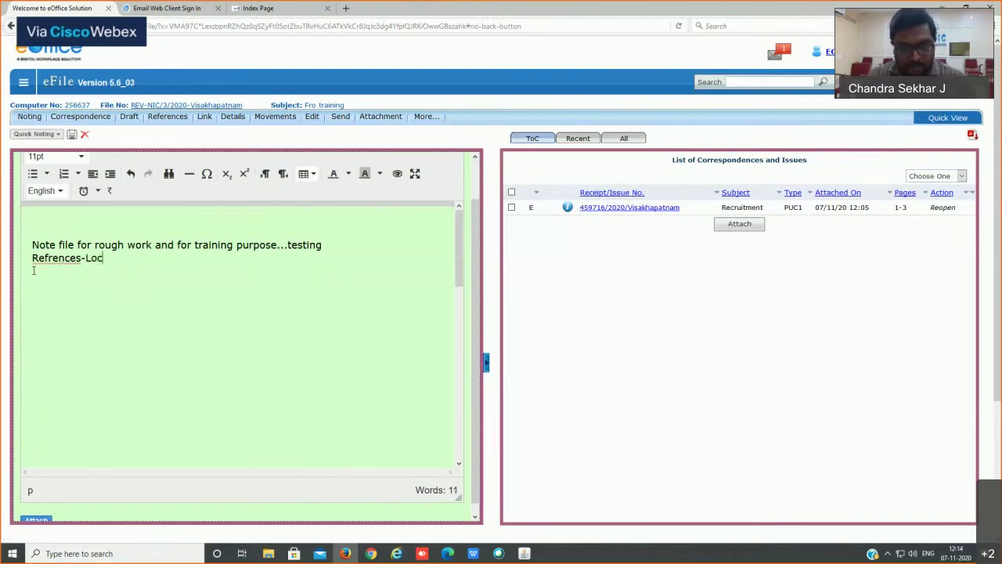
type("al Refence")
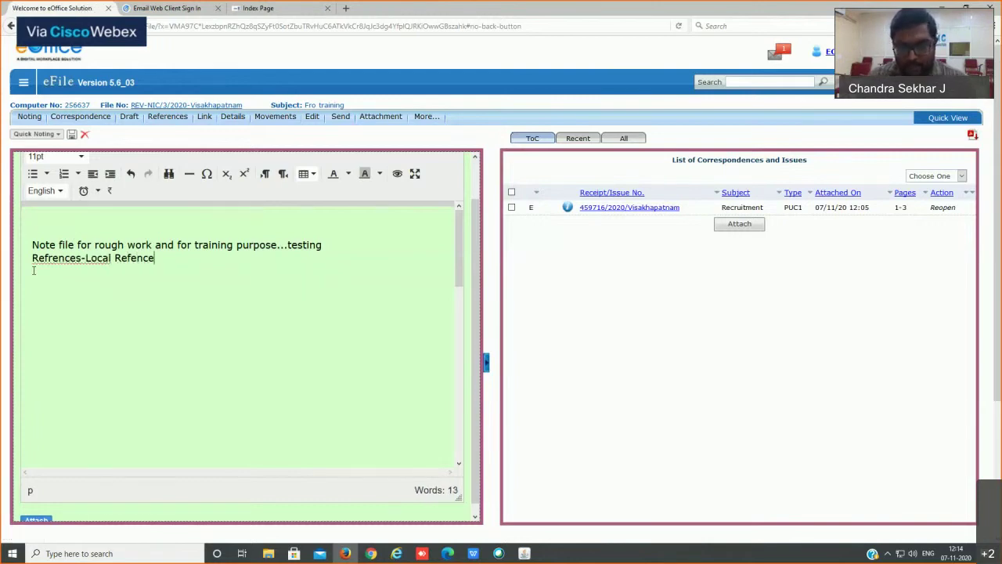
type(" :")
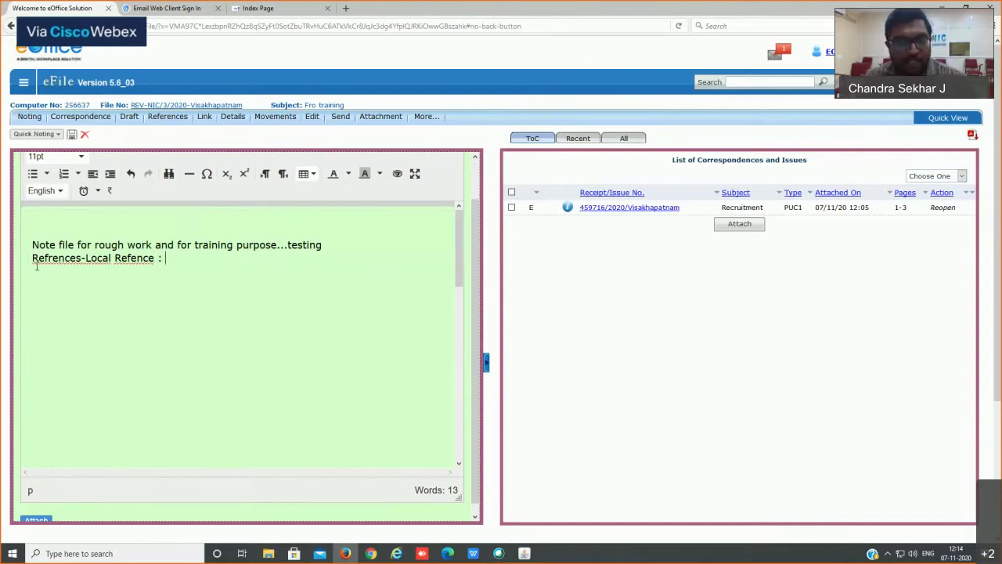
Step: Highlight the 'Refrences-Local Refence :' line with a yellow background
left_click_drag(177, 257, 29, 258)
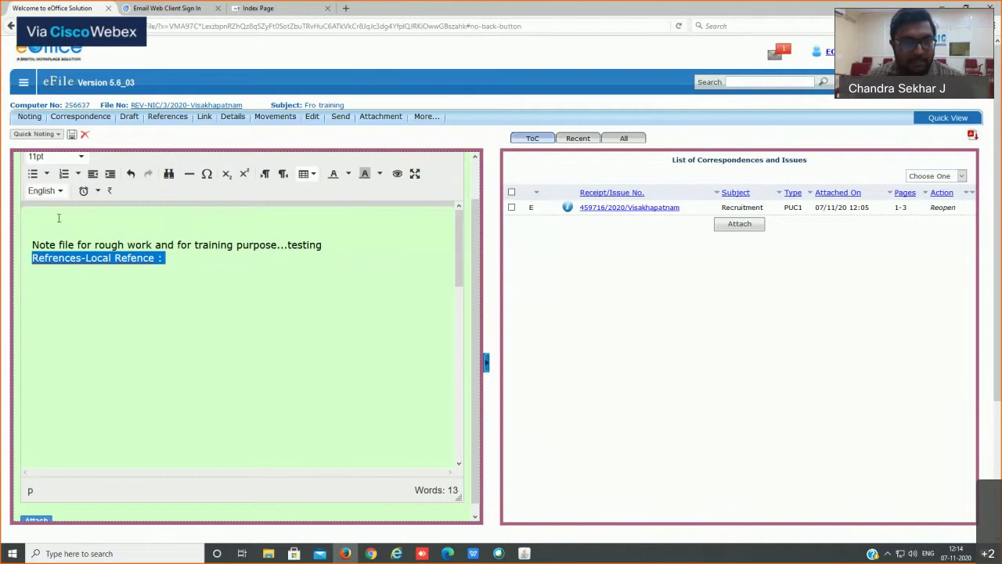
left_click(380, 173)
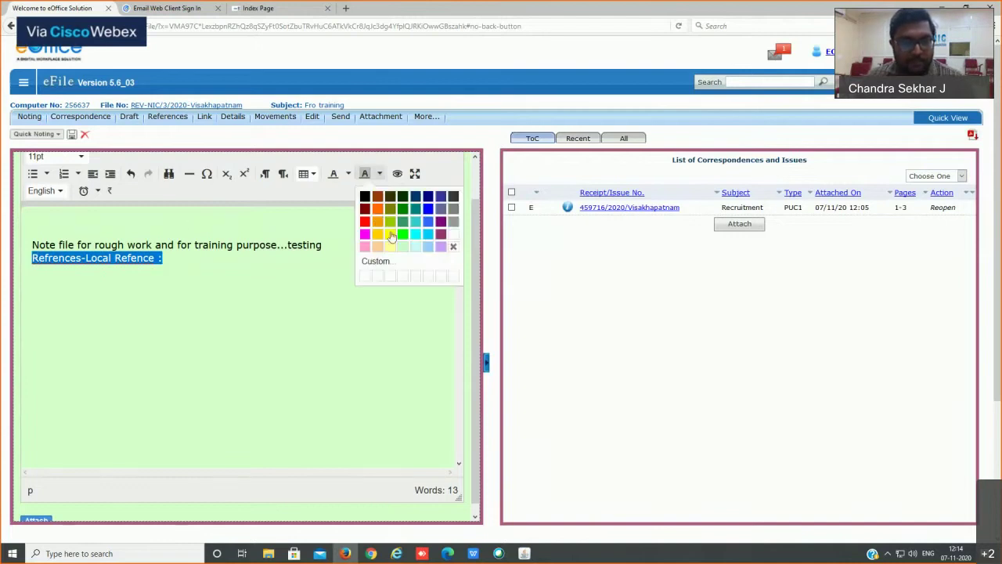
left_click(390, 234)
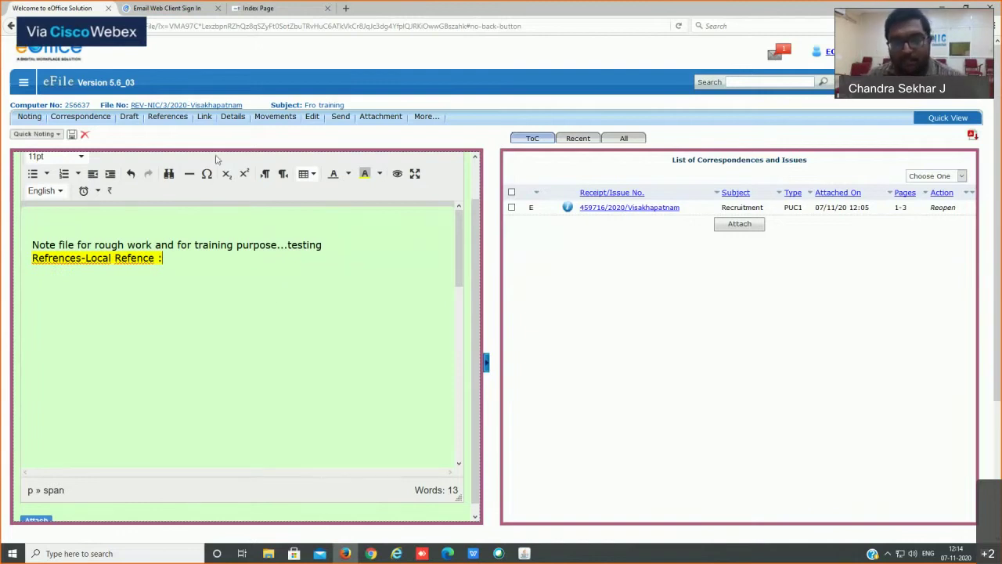
mouse_move(169, 114)
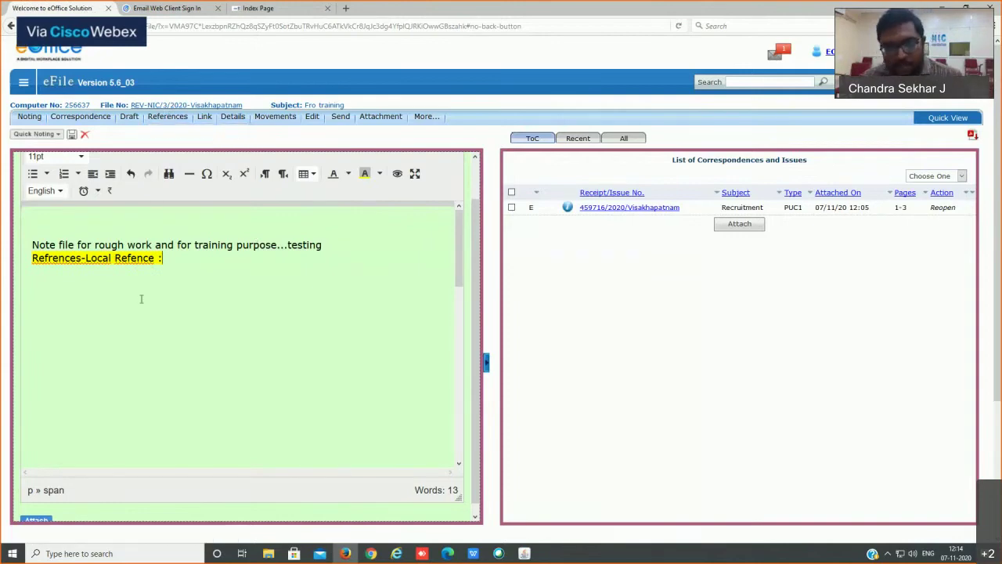
Step: Attach 'ASHA notification Application 8-10-20.pdf' below the noting editor
scroll(353, 297, "down", 3)
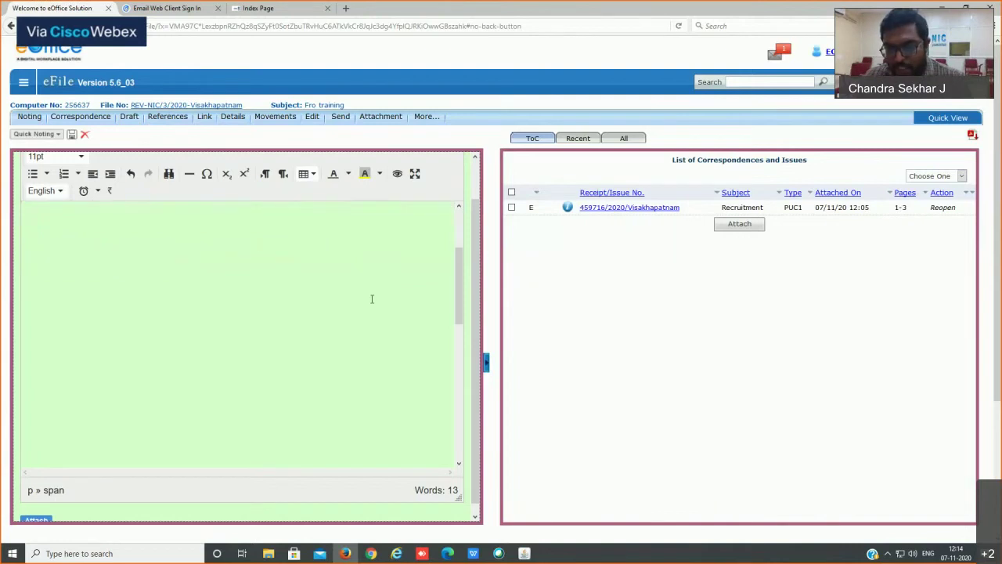
left_click(474, 517)
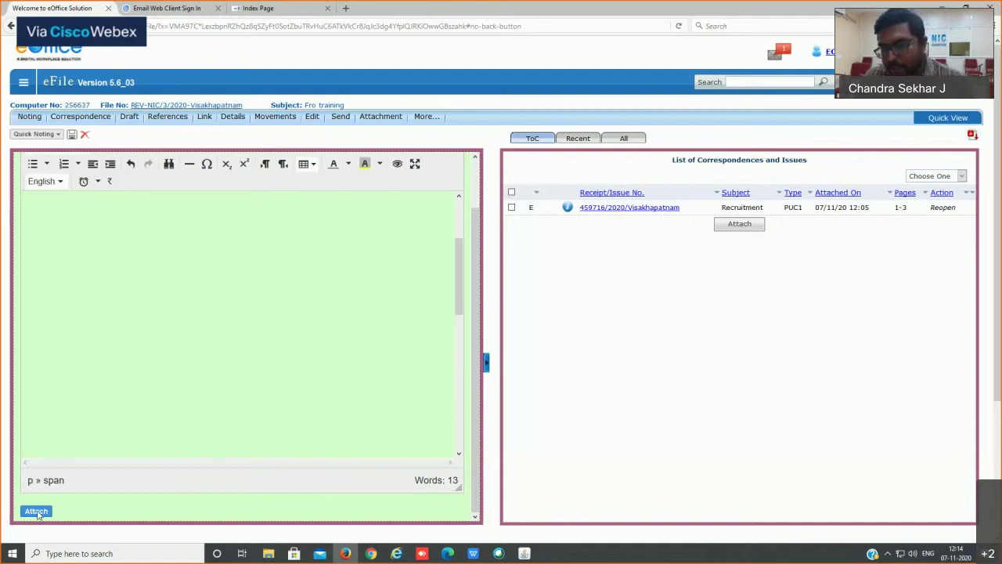
left_click(36, 513)
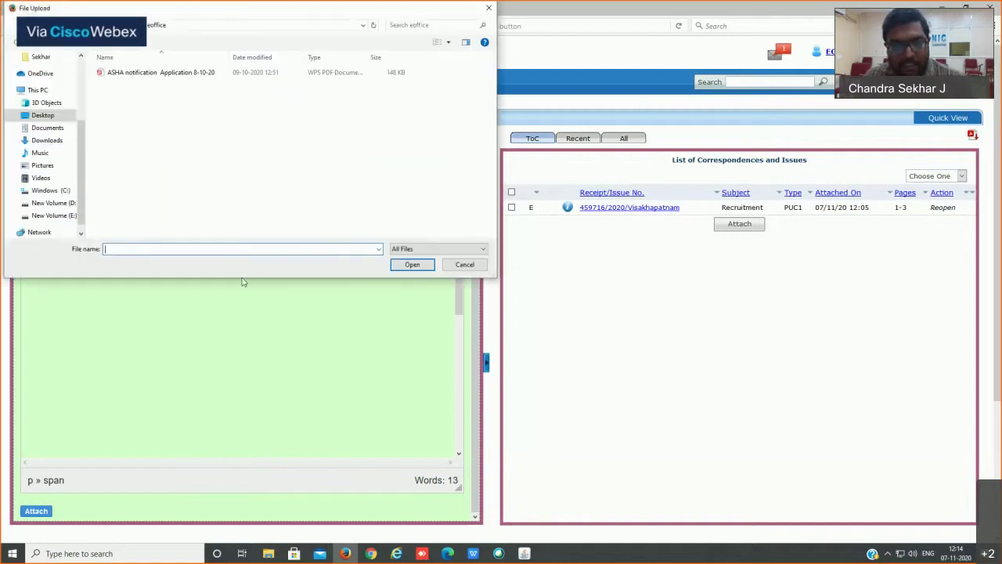
double_click(172, 74)
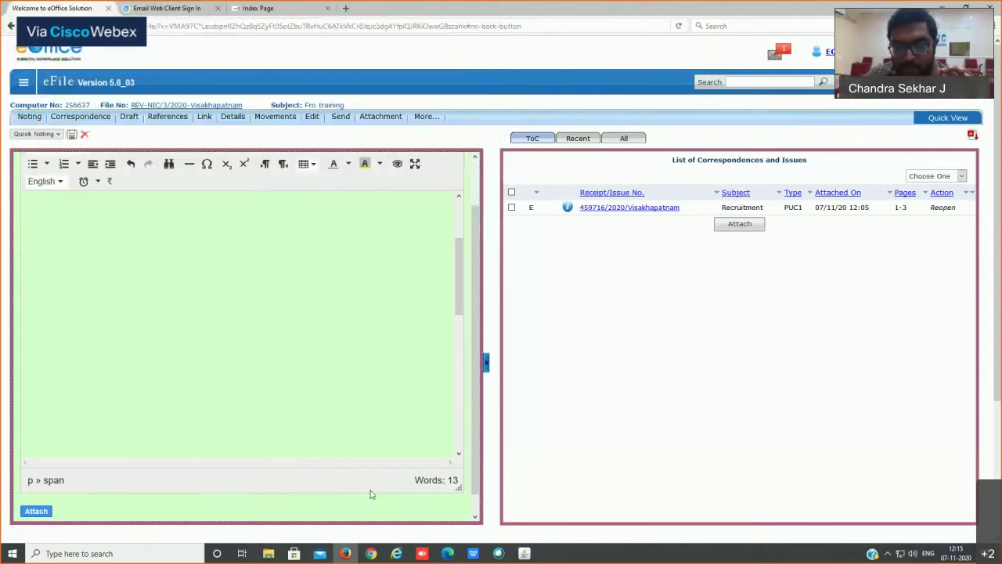
scroll(194, 457, "down", 2)
left_click(475, 515)
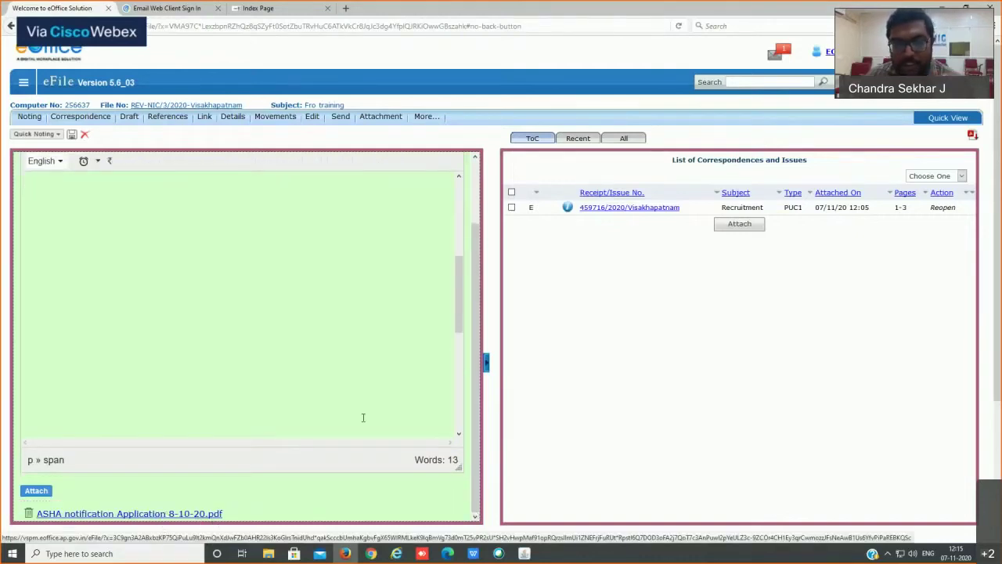
scroll(264, 260, "up", 5)
Step: Add a new line 'Referenjce Attached Below : ()' beneath the local reference heading
left_click(180, 300)
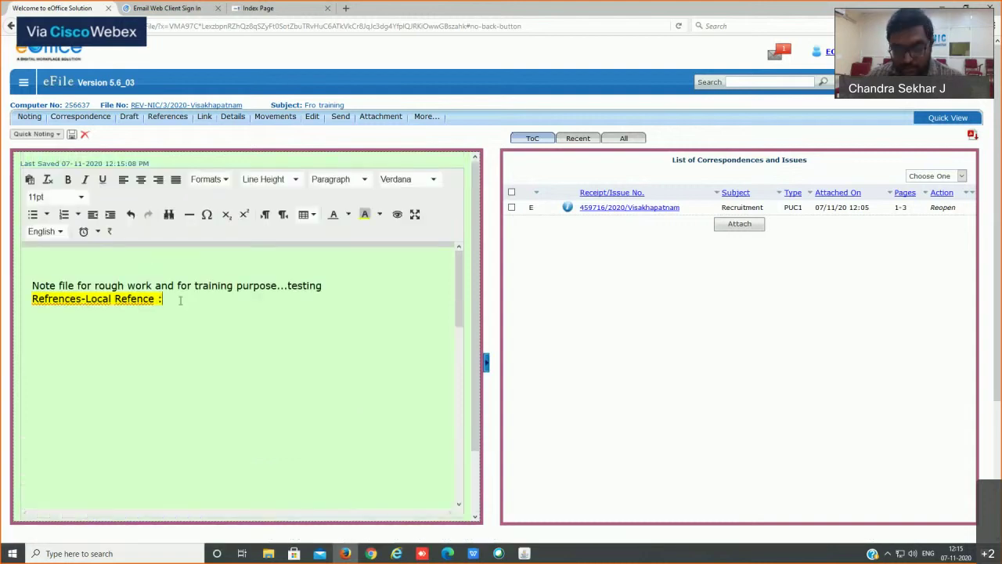
key("Return")
type("Referenjce A")
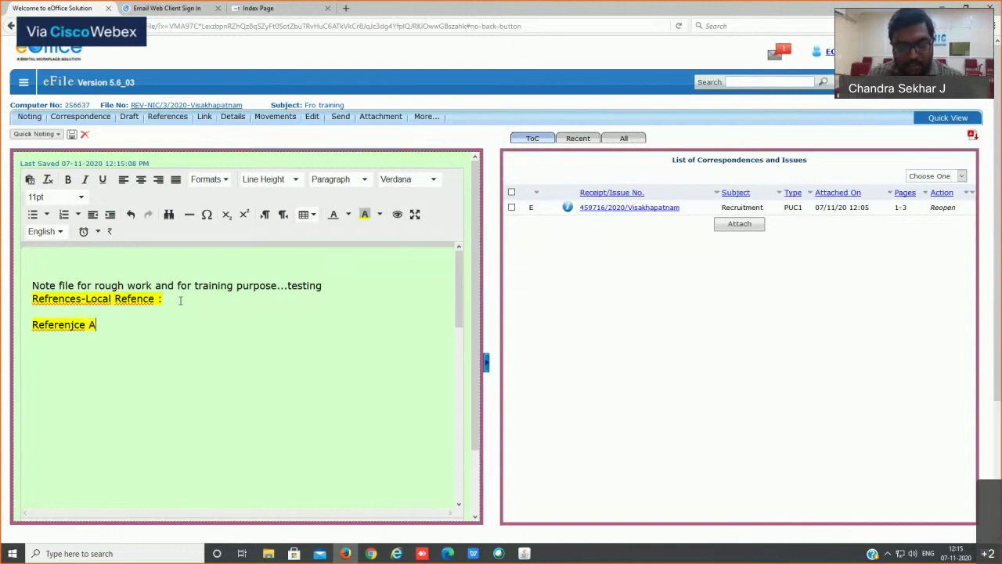
type("ttached Below")
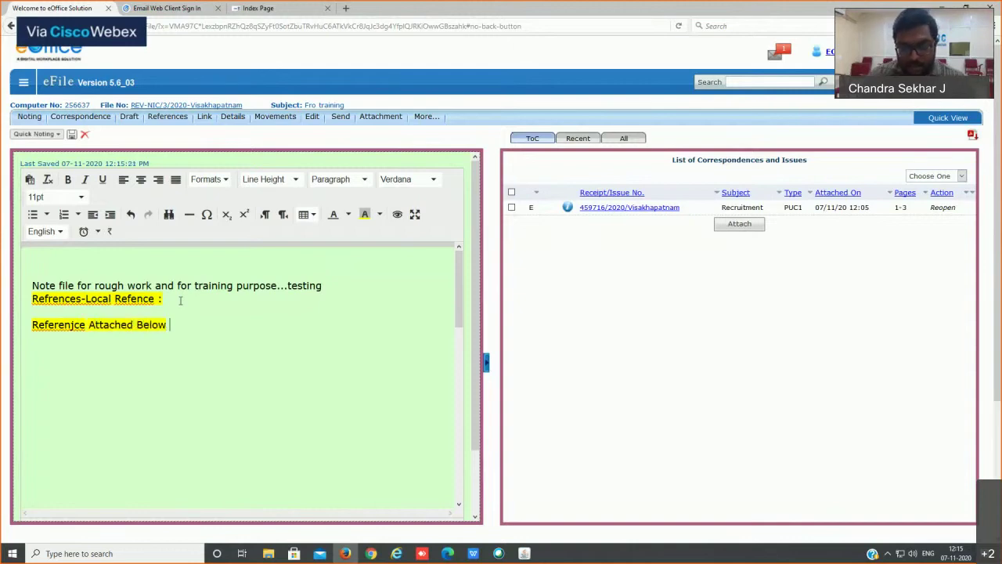
type(" : ()")
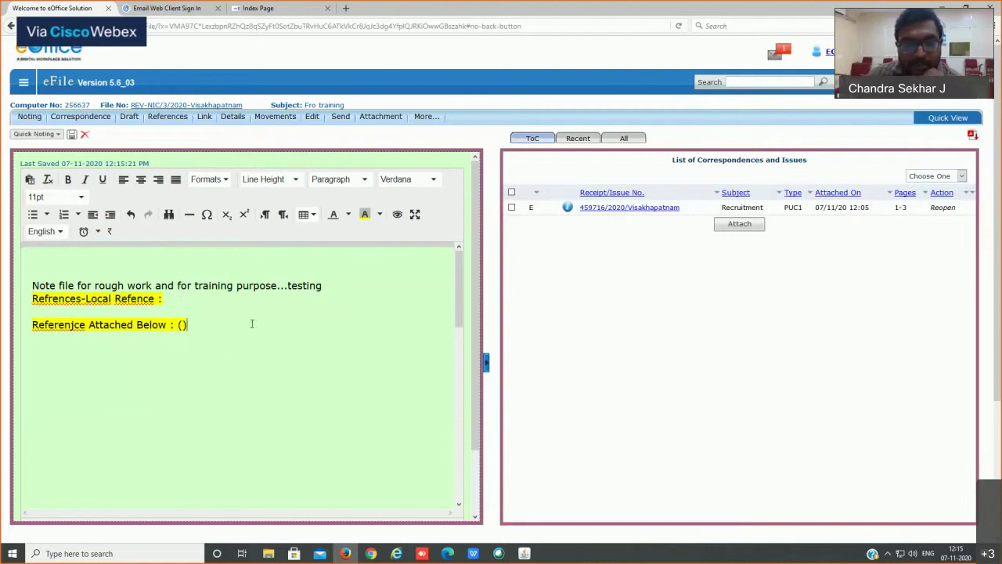
left_click_drag(252, 324, 103, 325)
scroll(233, 363, "down", 6)
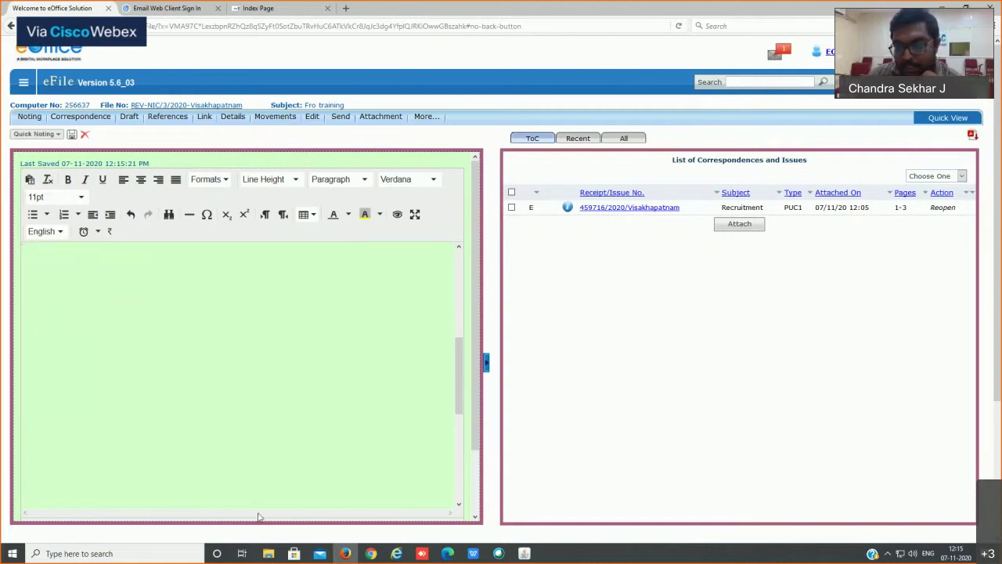
scroll(211, 452, "down", 5)
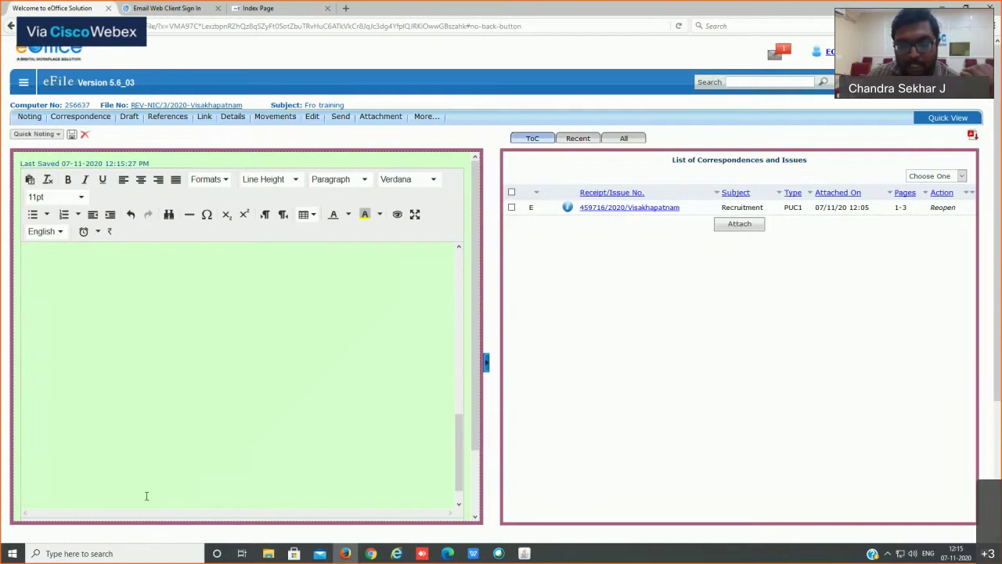
scroll(146, 496, "down", 4)
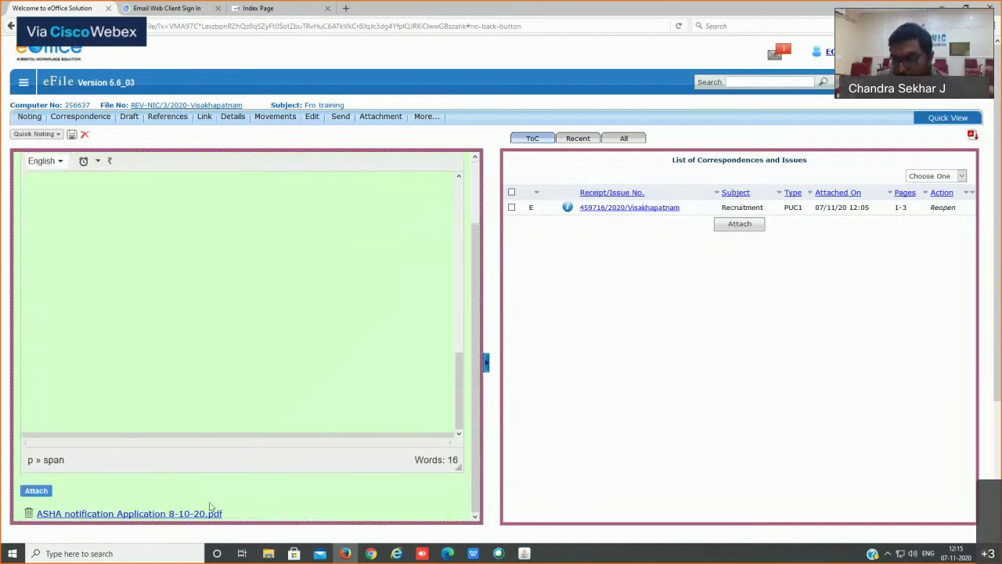
scroll(358, 291, "up", 10)
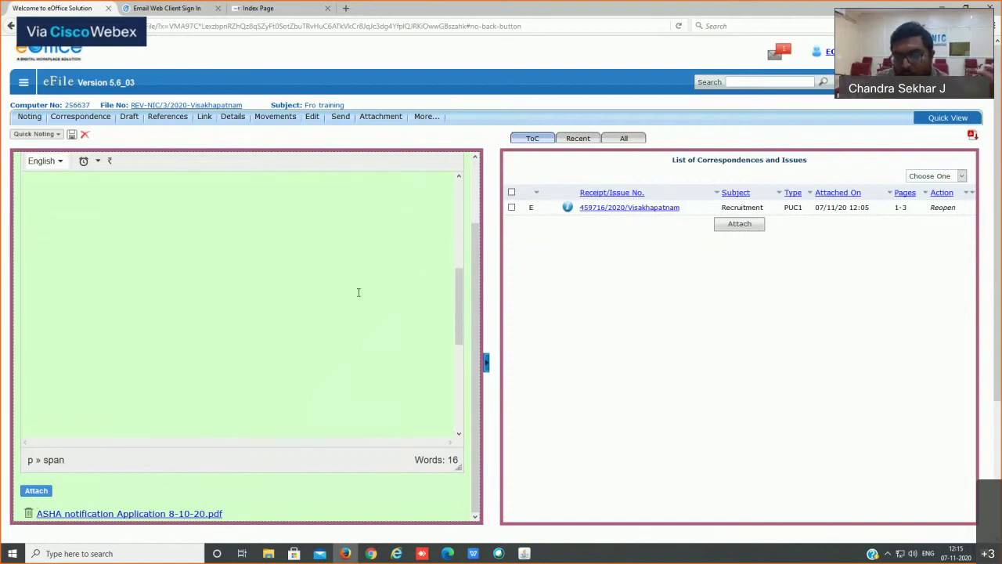
scroll(381, 266, "up", 2)
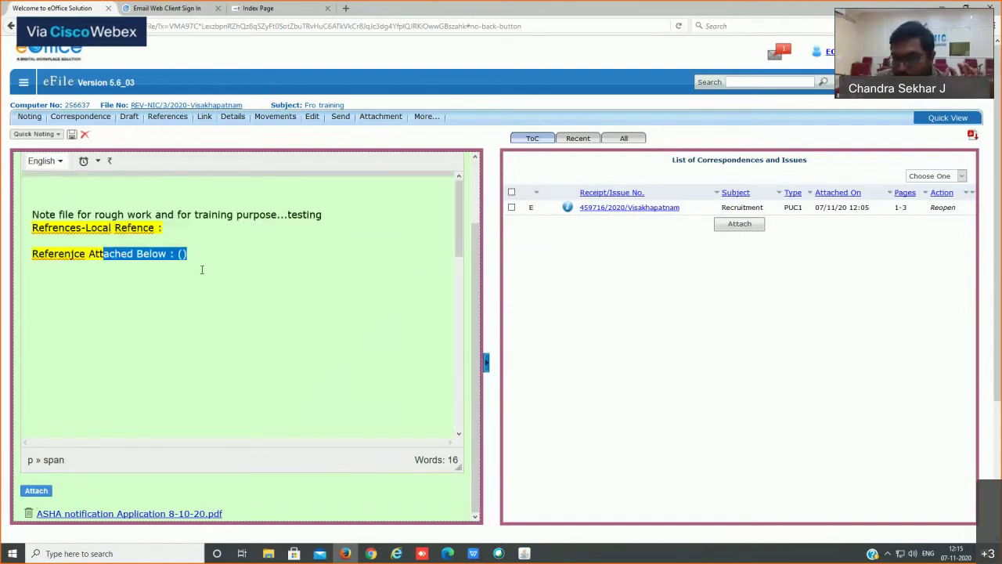
left_click(243, 257)
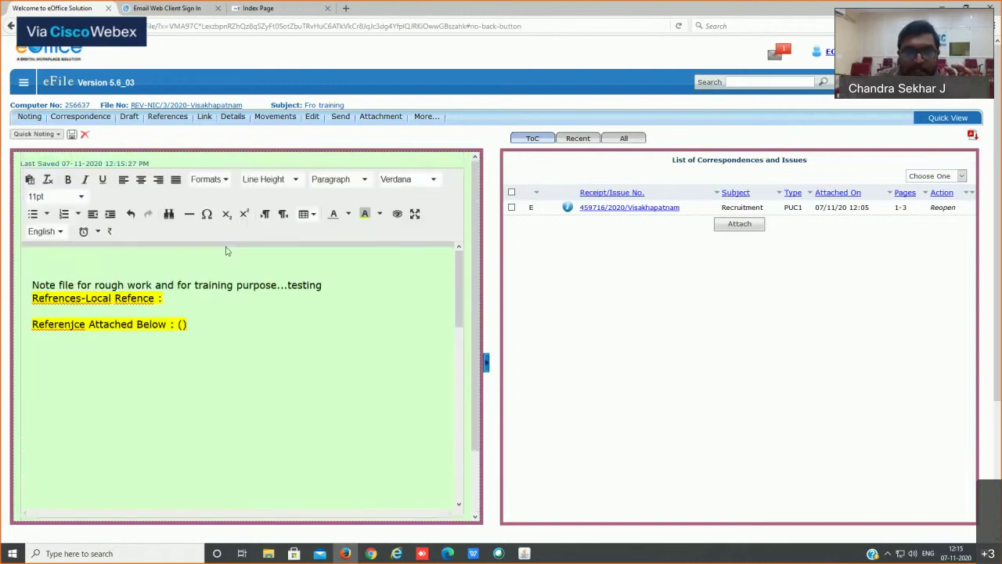
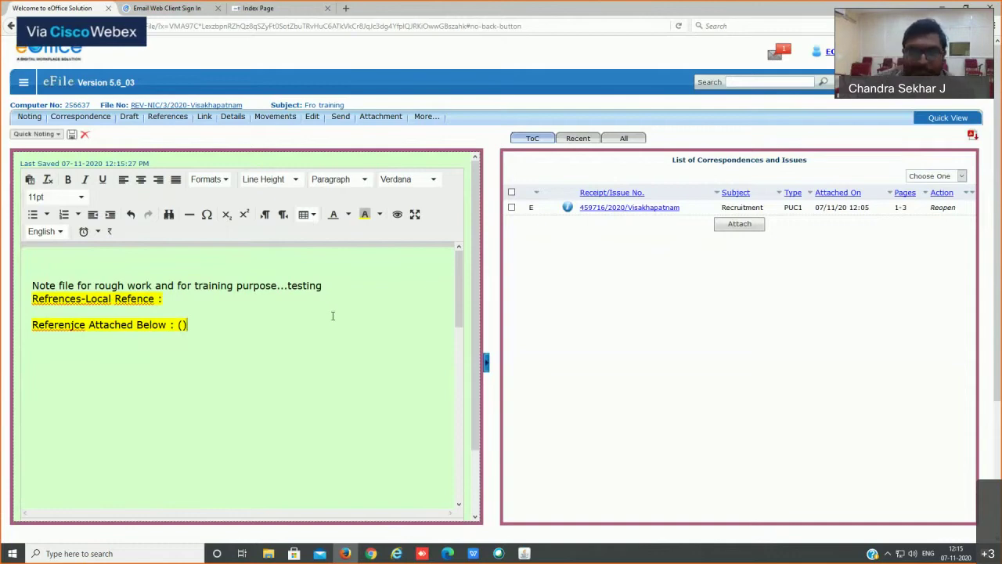
Step: Show the Draft menu's Create New Draft and View Draft options
mouse_move(127, 117)
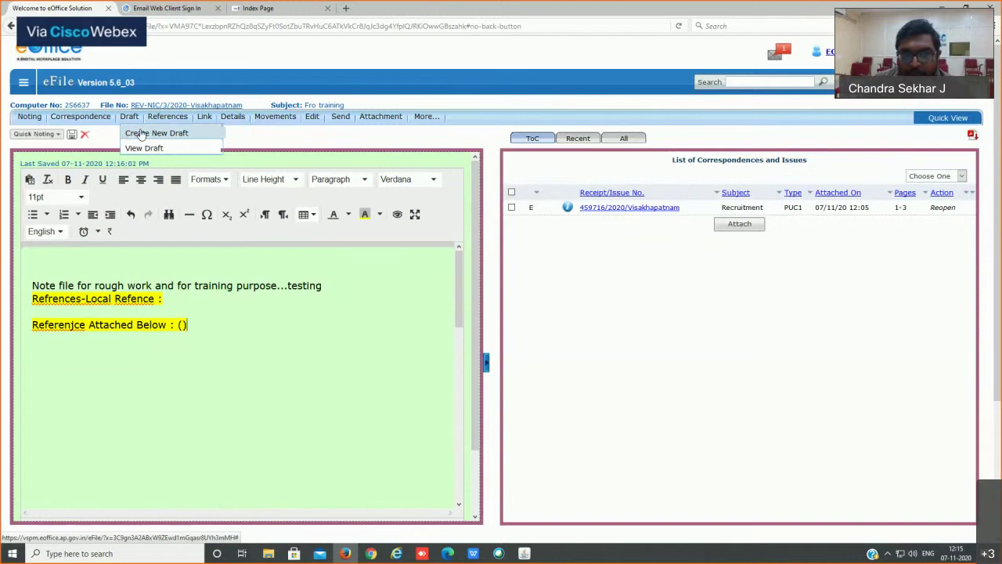
Step: Create a new draft and paste the receipt number 459716/2020/Visakhapatnam into its body
left_click(142, 135)
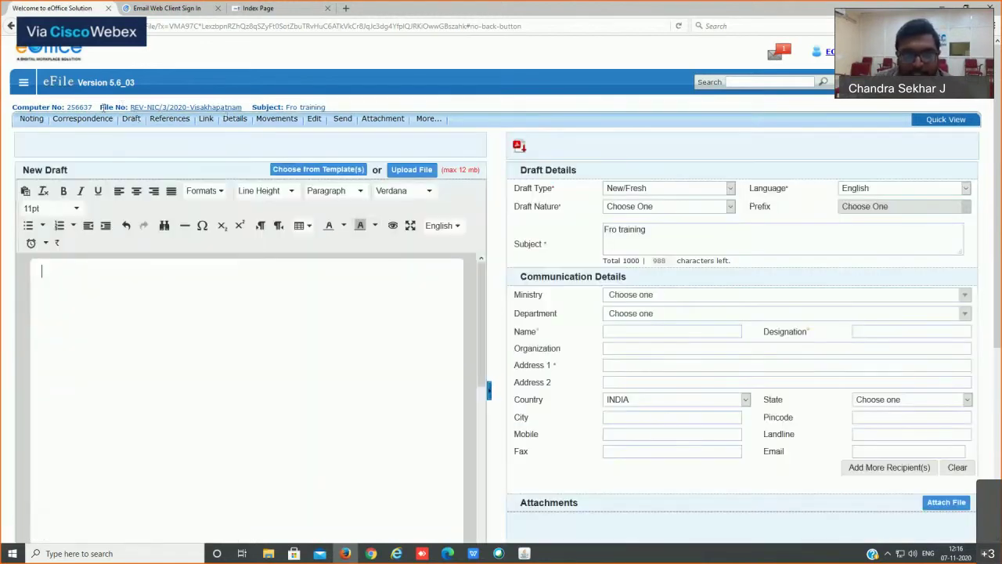
left_click_drag(125, 107, 248, 107)
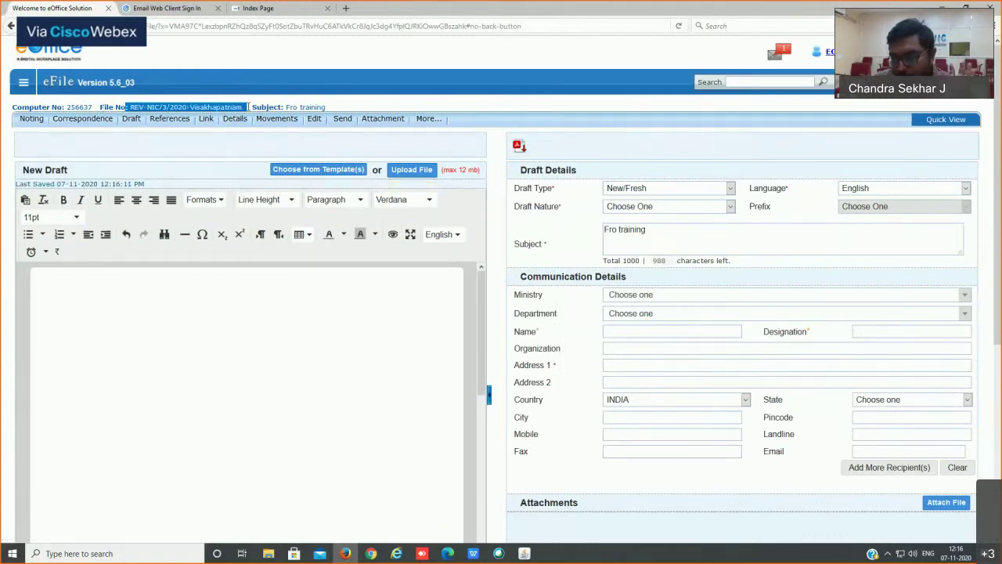
left_click(336, 329)
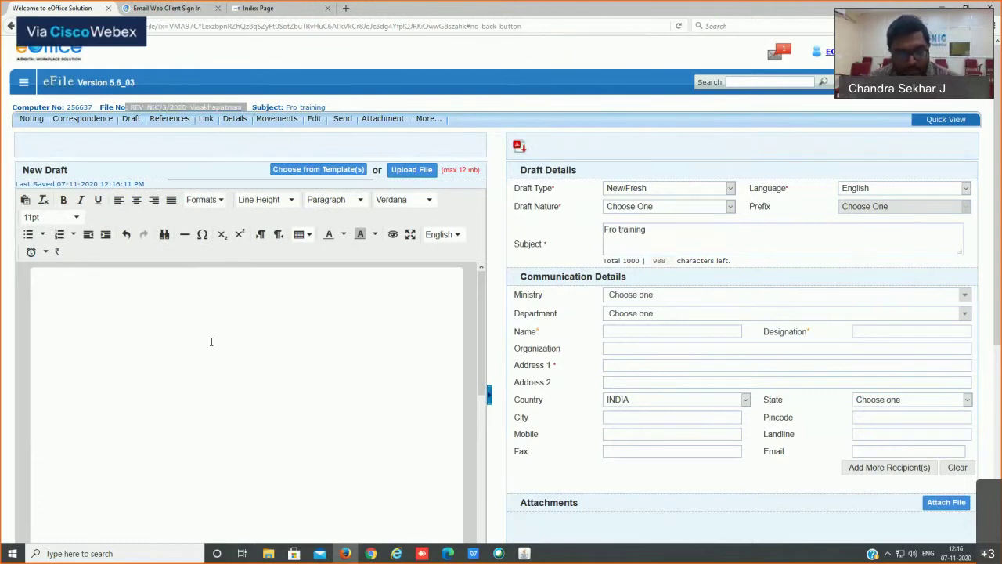
type("459716/2020/Visakhapatnam")
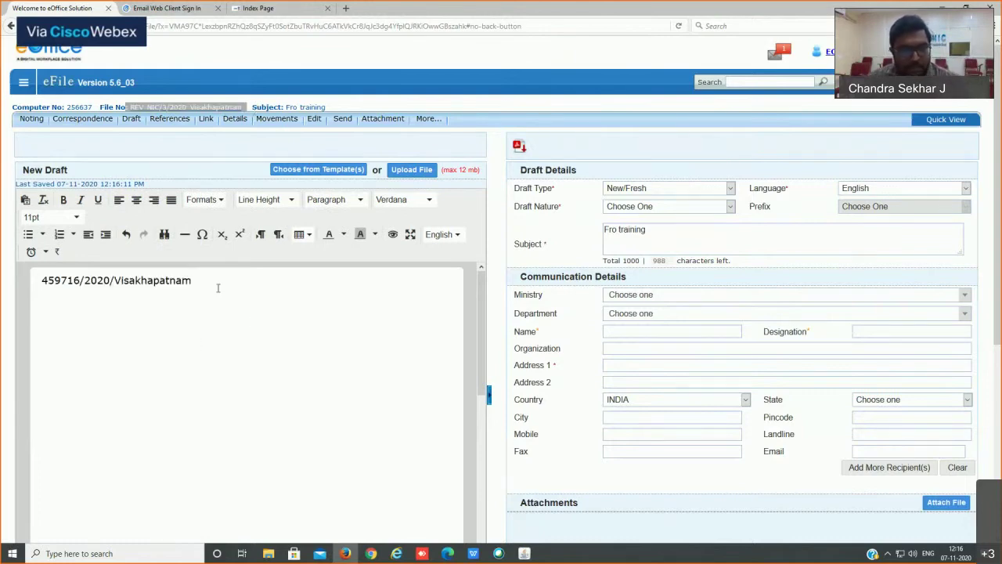
left_click_drag(212, 285, 2, 296)
key("ctrl+c")
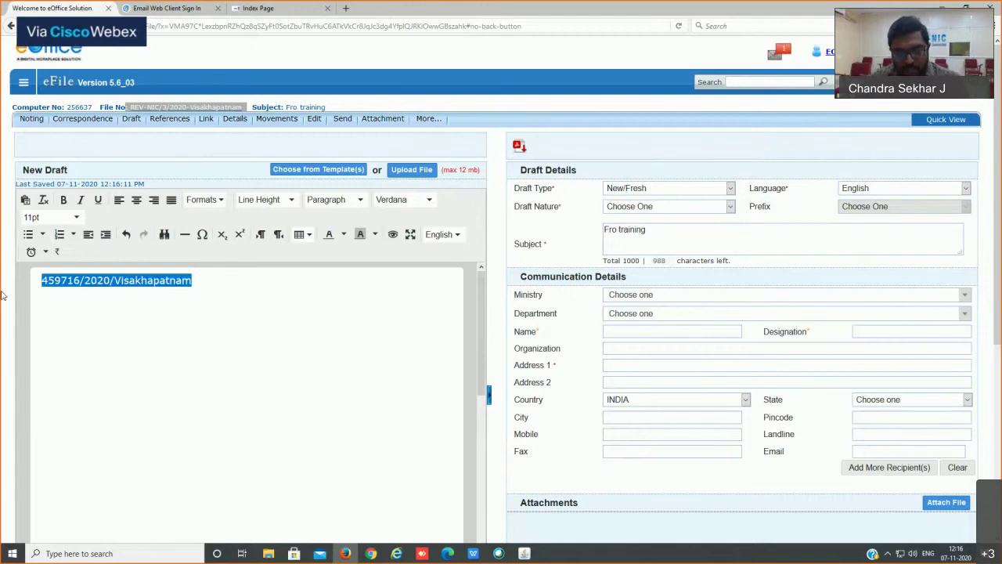
Step: Address it to The District Collector Visakhapatnam, with the receipt number as subject and body
type("To ")
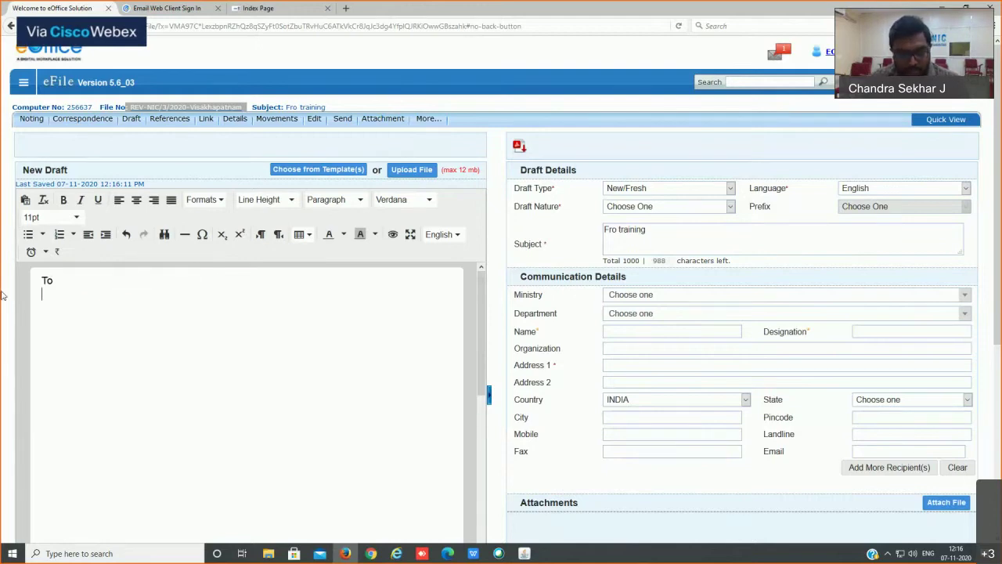
type("The Di")
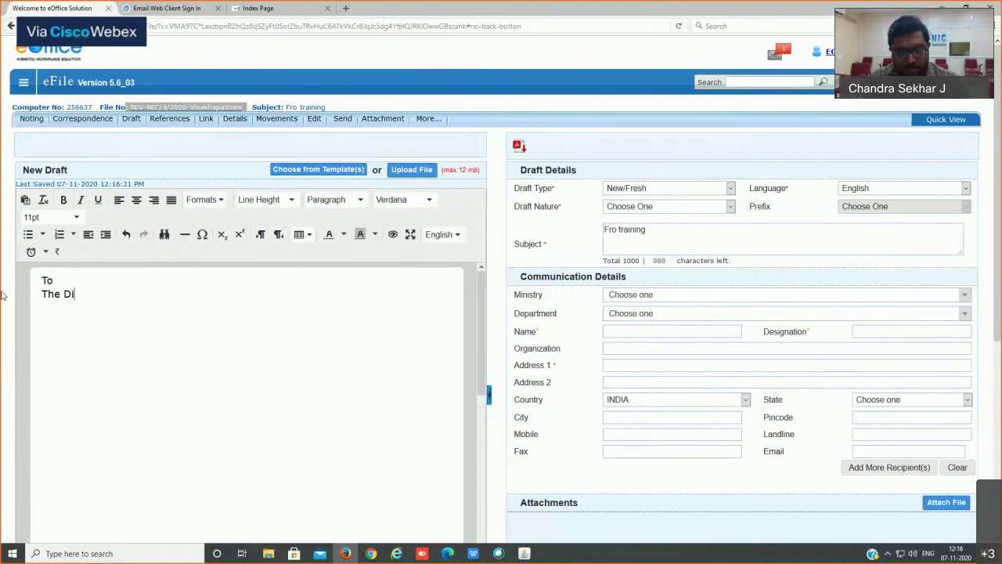
type("strict Collector ")
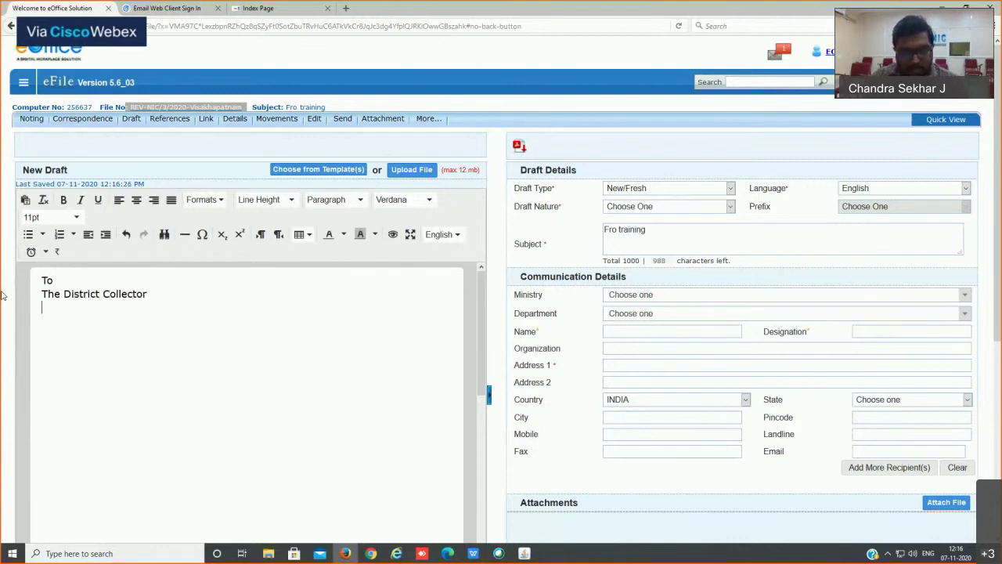
type("Visakhapatnam")
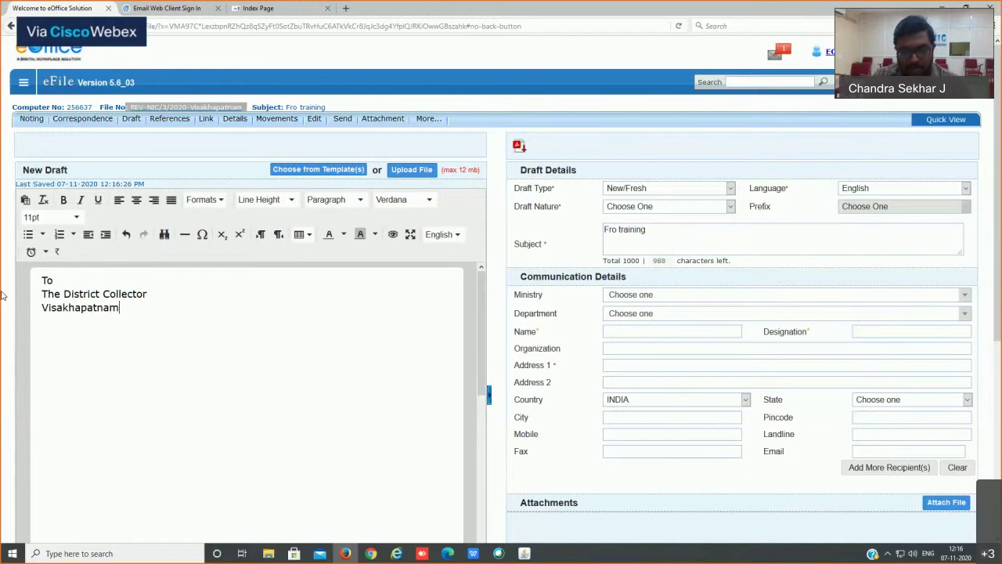
type(".   Sub:")
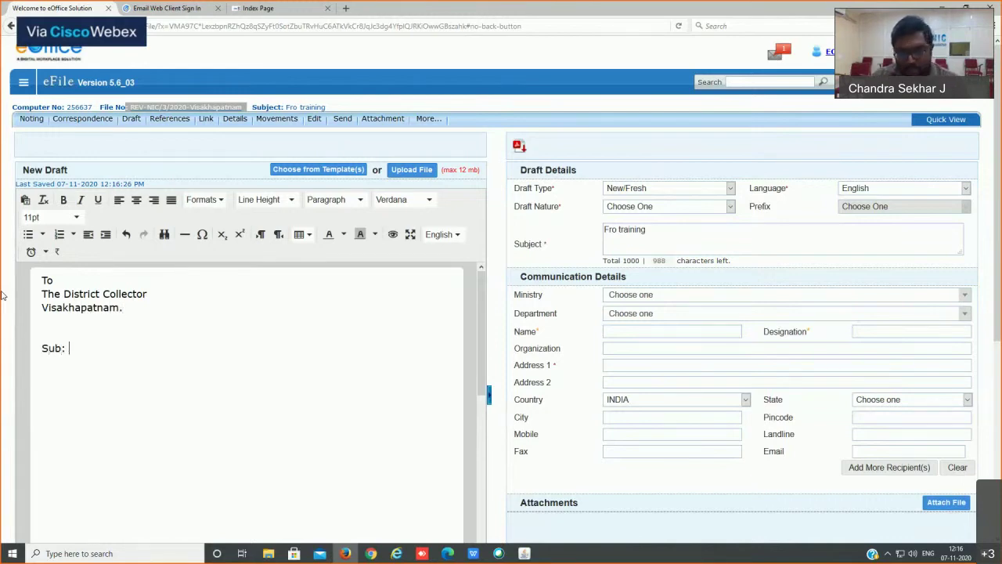
key("ctrl+v")
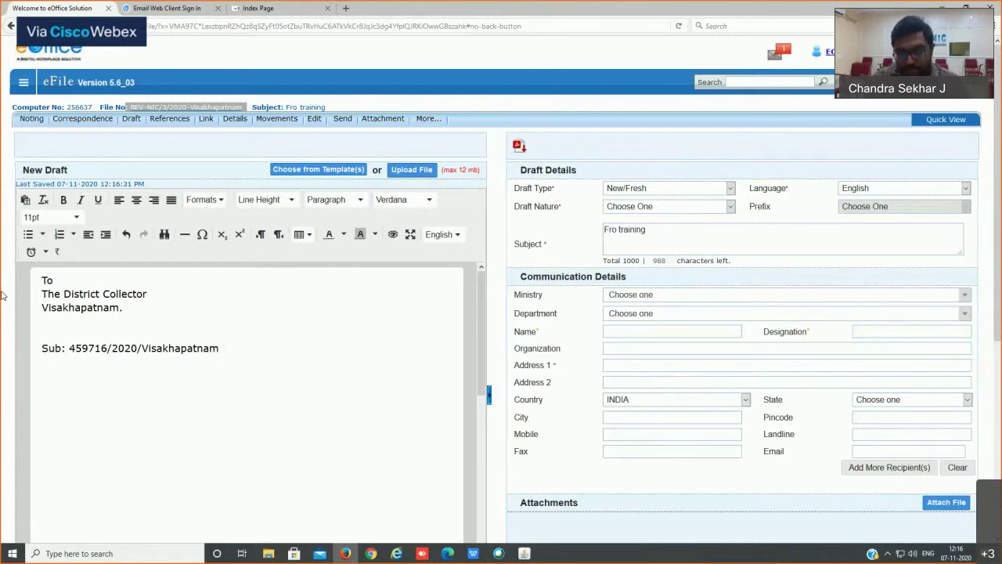
key("Return")
type("&&&")
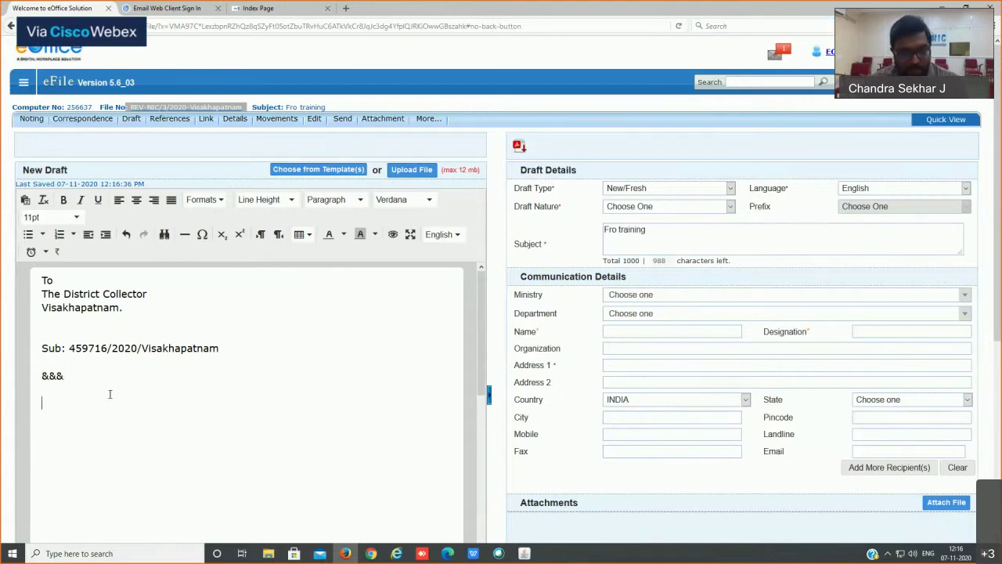
key("ctrl+v")
key("ctrl+v")
key("ctrl+v")
key("ctrl+v")
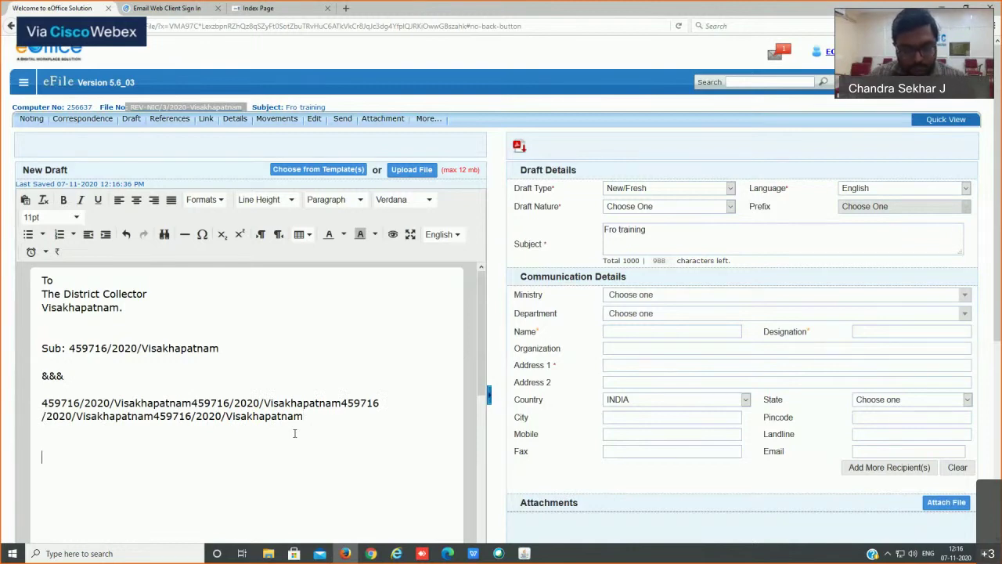
Step: Close the letter with 'Yours Faithfully', signed XYZ and ABC
type("Yours Fai")
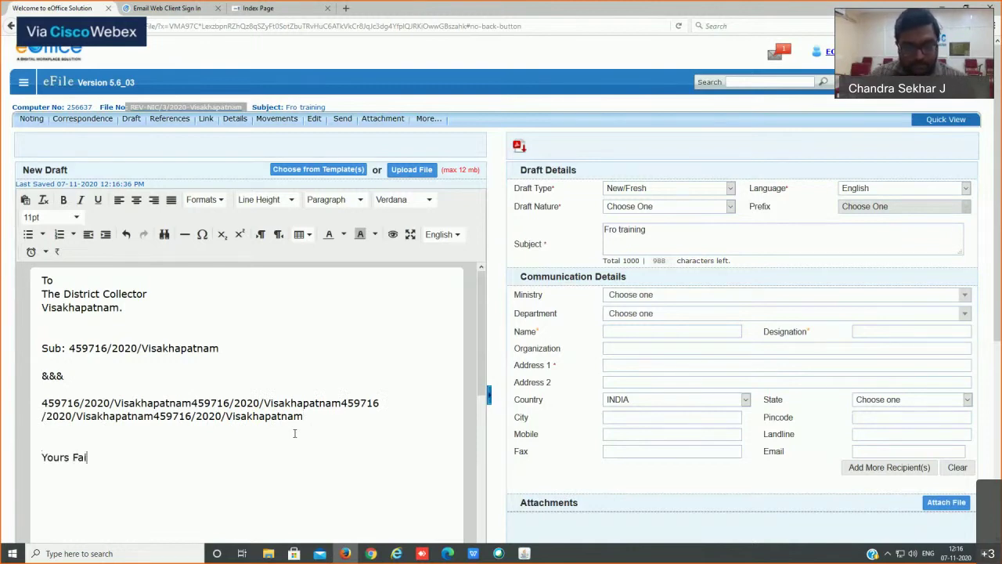
type("thfully")
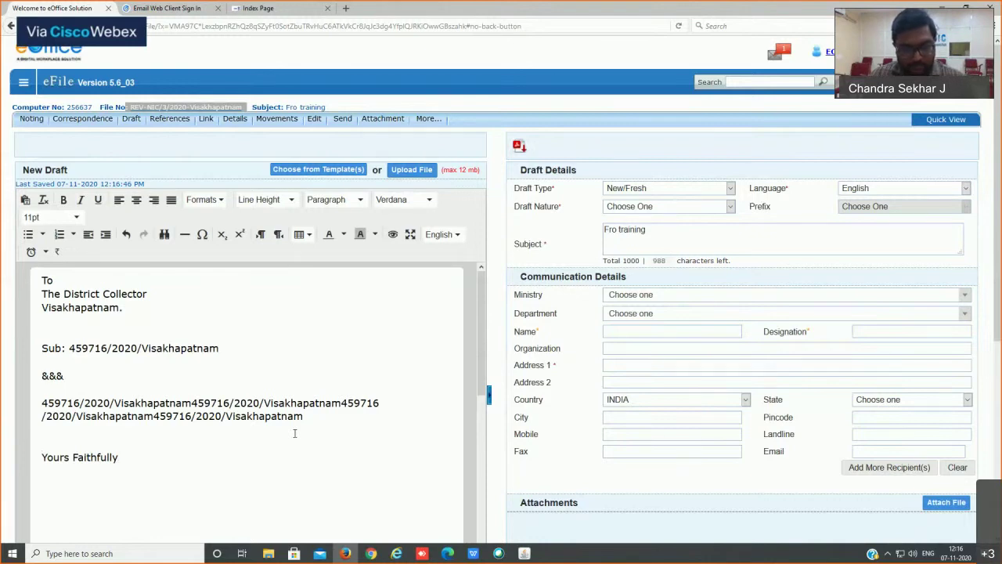
key("Return")
key("Return")
type("XYZ")
key("Return")
type("AB")
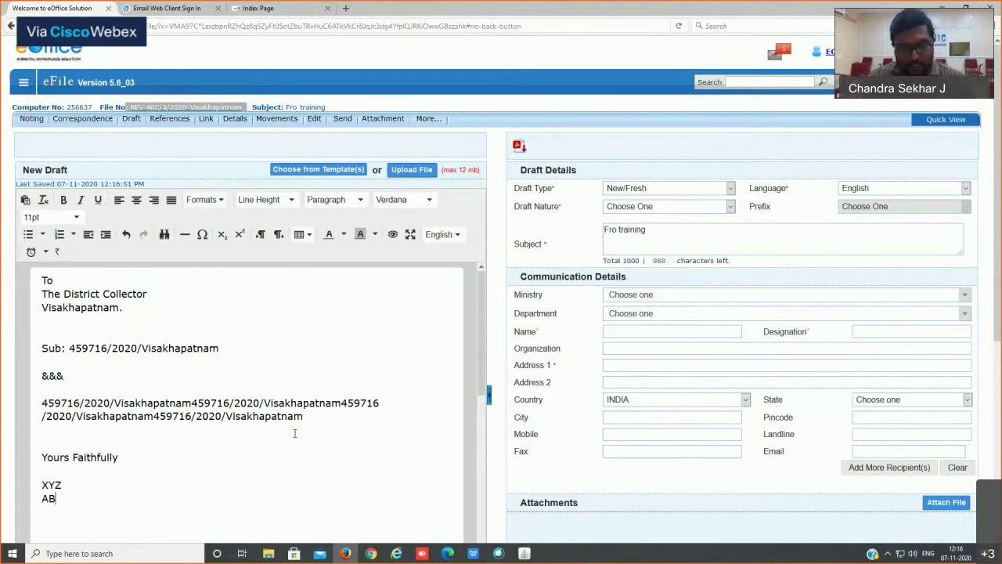
type("C")
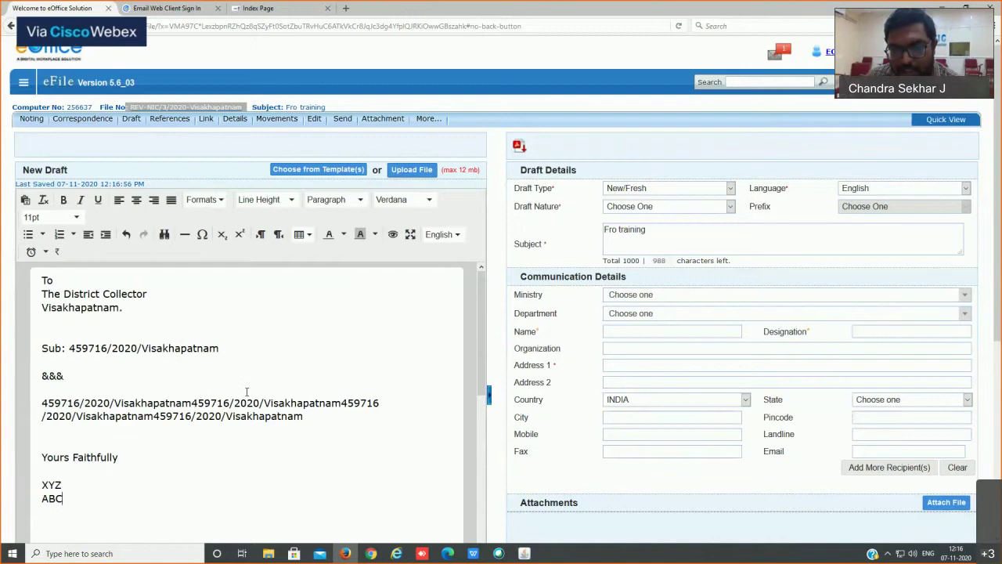
Step: Keep the draft type New/Fresh and check the recipient Name, Designation and Address 1 fields
left_click(647, 190)
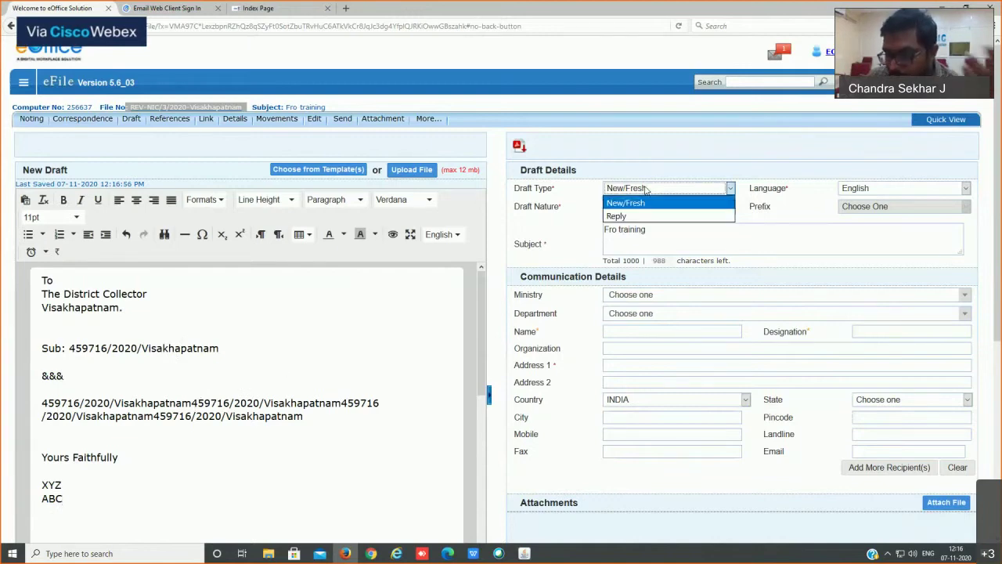
left_click(627, 203)
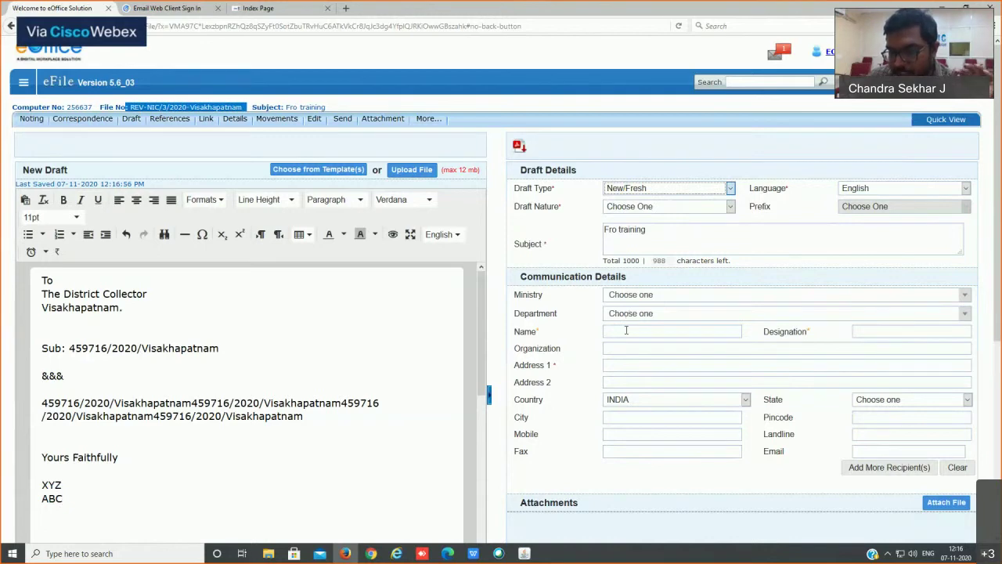
left_click(626, 330)
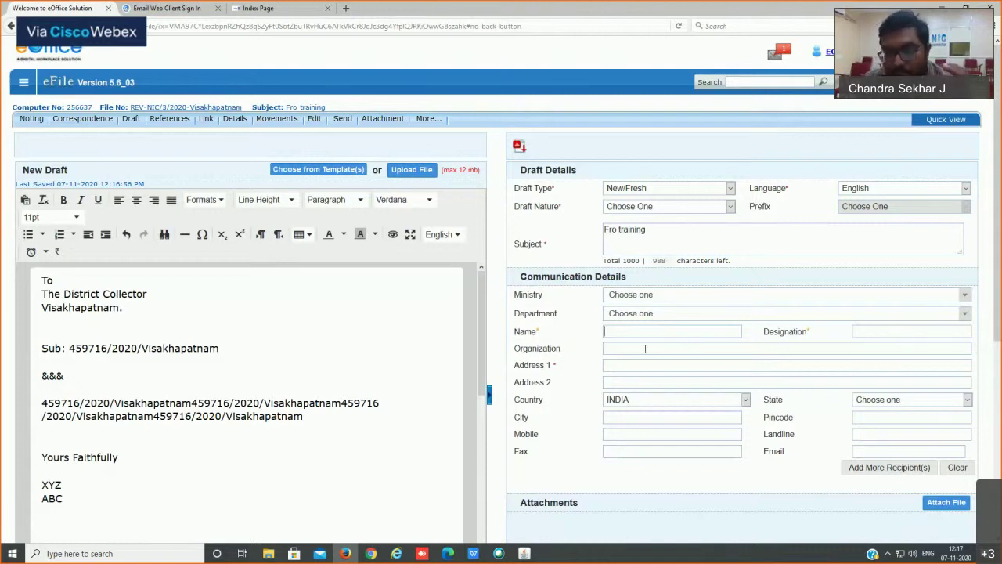
left_click_drag(254, 349, 103, 294)
left_click(49, 293)
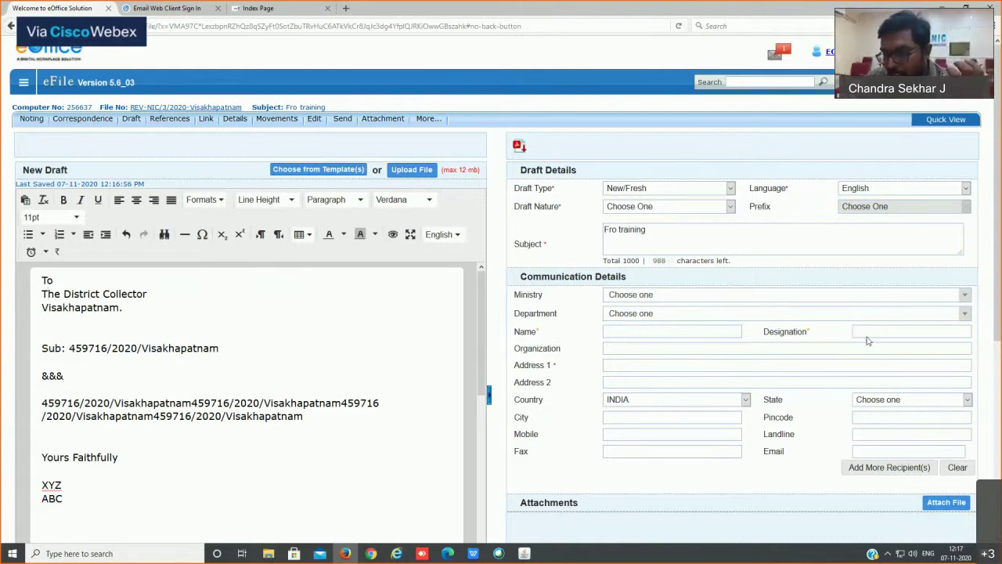
left_click(624, 366)
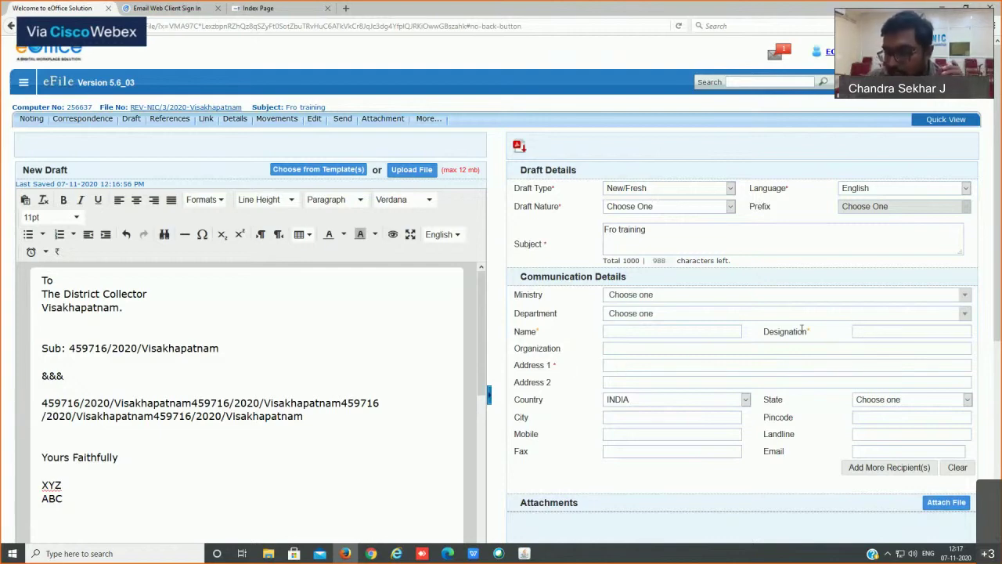
left_click(854, 332)
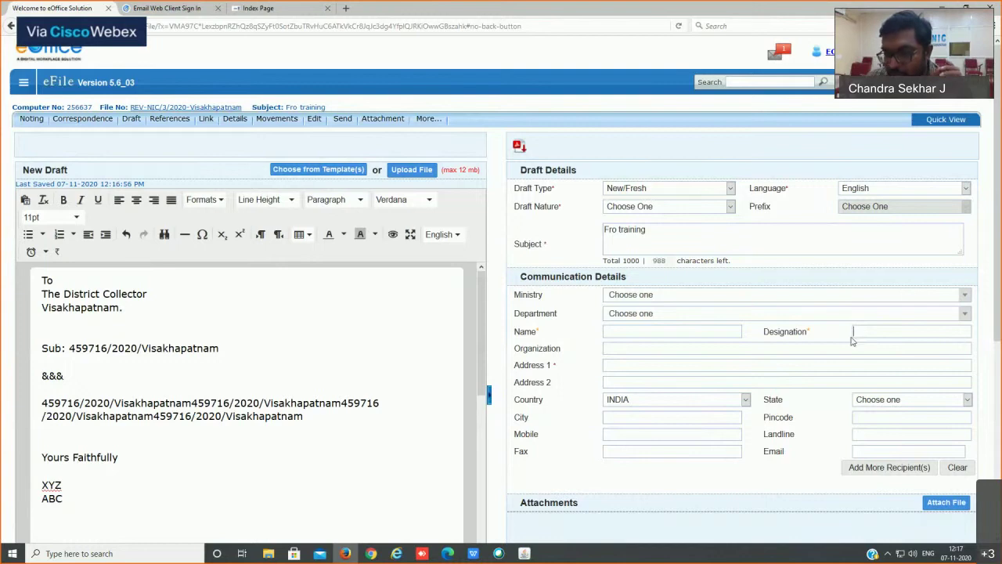
left_click(617, 364)
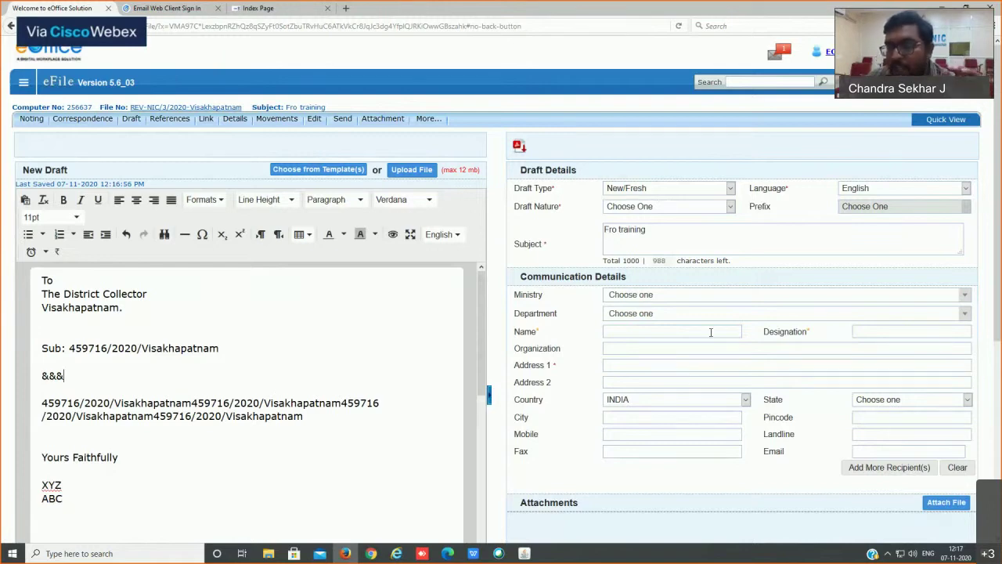
Step: Set Draft Type to Reply, auto-filling receipt 459716/2020/Visakhapatnam, subject Recruitment and DMHO recipient
left_click(657, 189)
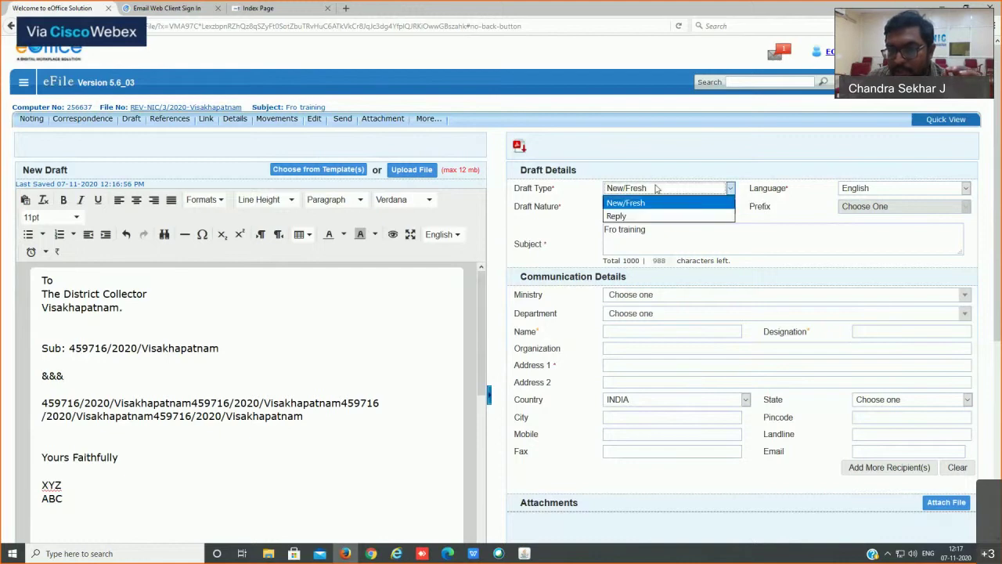
left_click(619, 217)
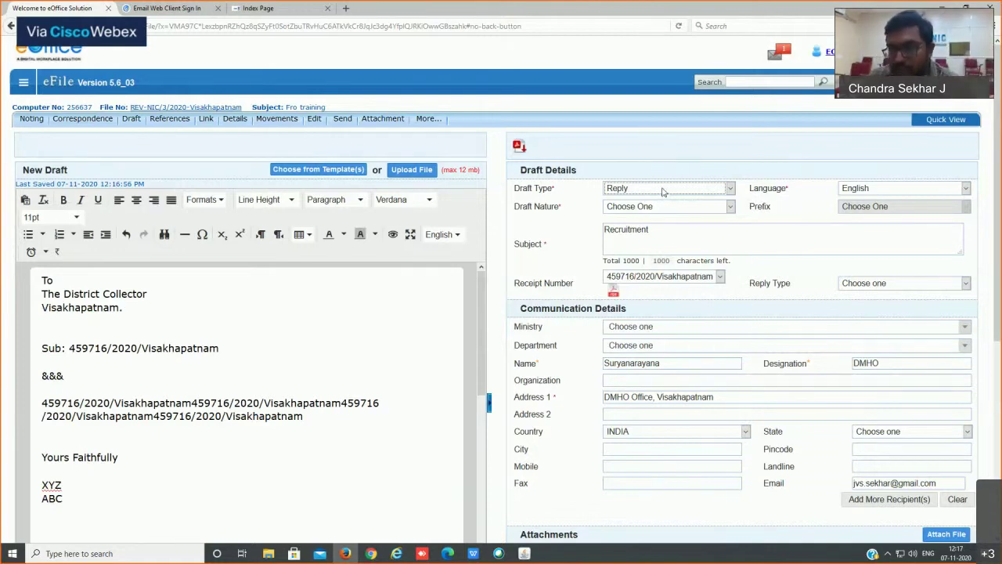
left_click(664, 191)
left_click(701, 202)
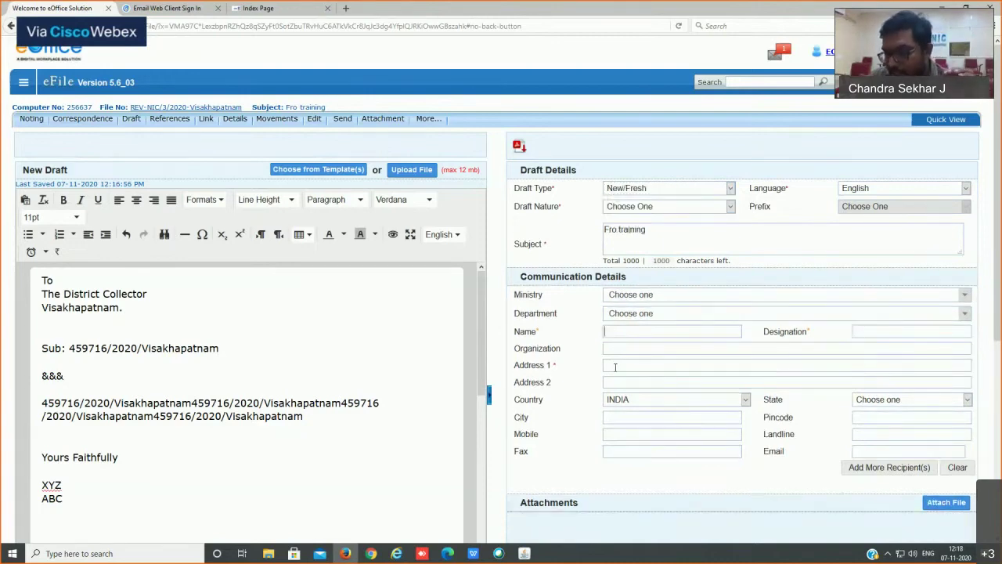
left_click(633, 188)
left_click(623, 210)
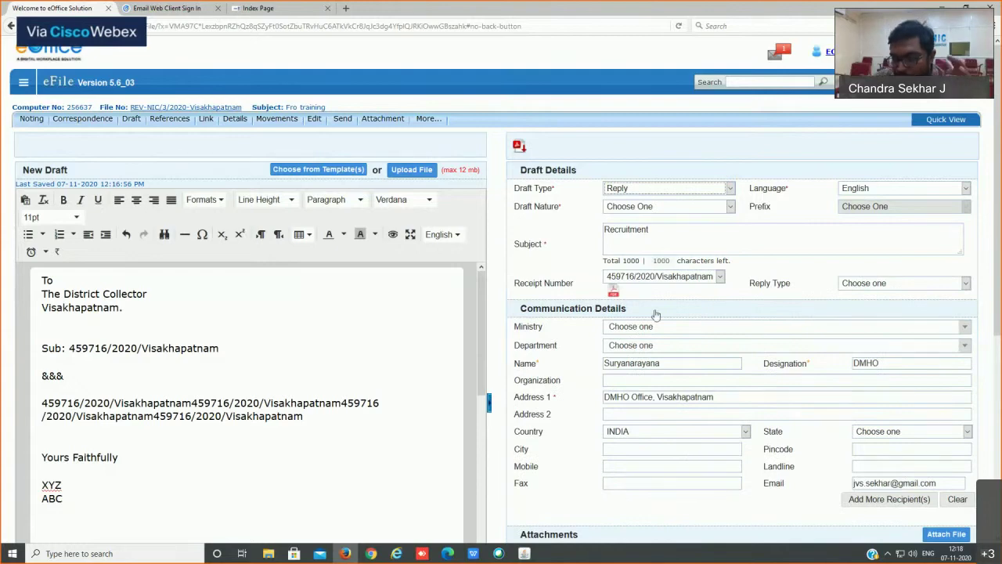
Step: Set Draft Nature to Letter and cancel adding another recipient, keeping the single DMHO recipient
scroll(157, 345, "down", 3)
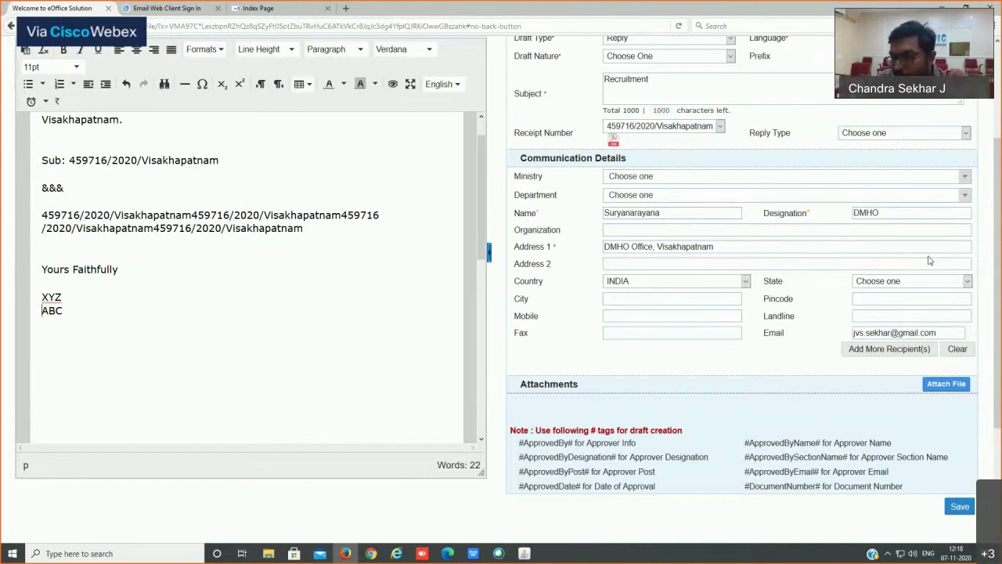
left_click(912, 355)
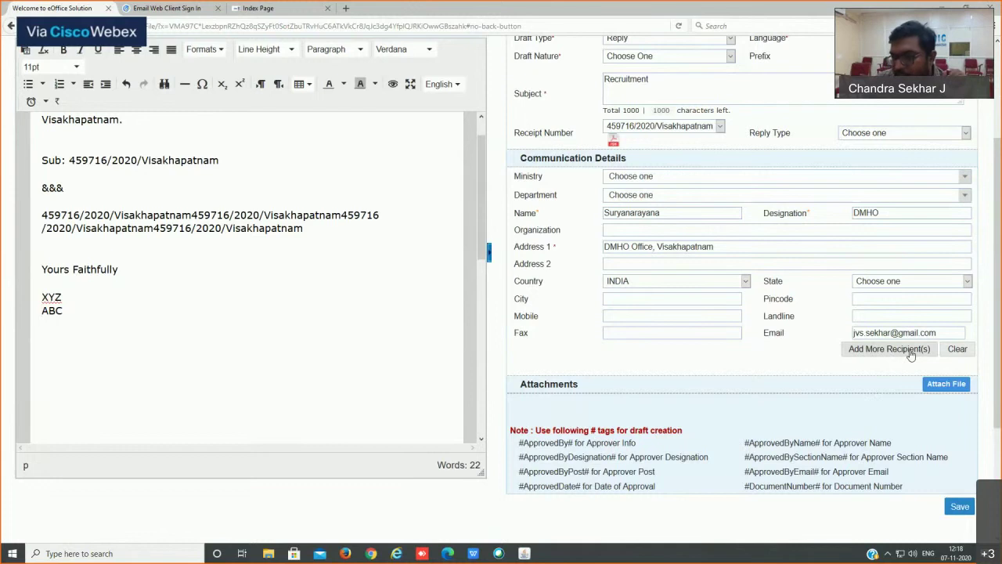
left_click(616, 61)
left_click(624, 135)
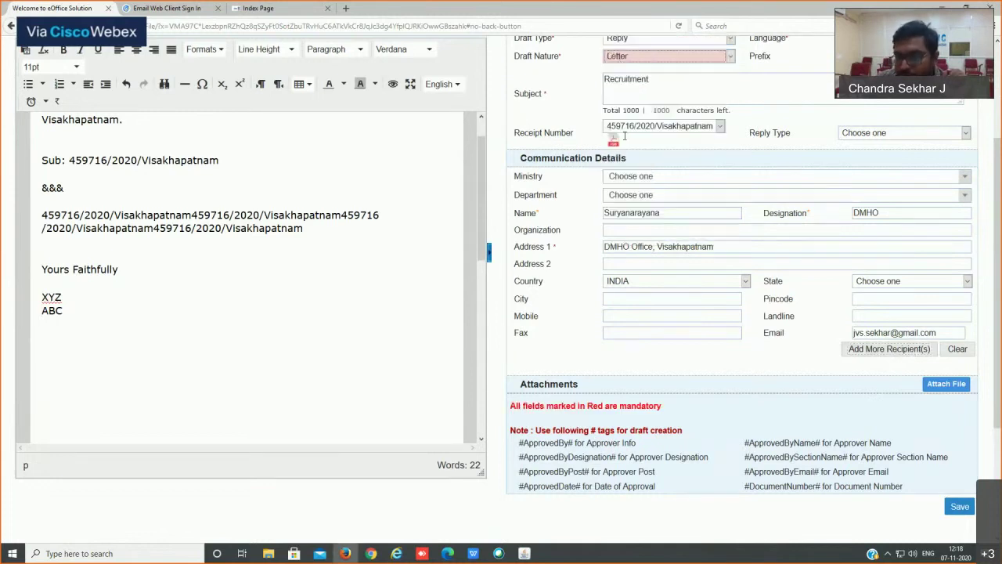
left_click(893, 350)
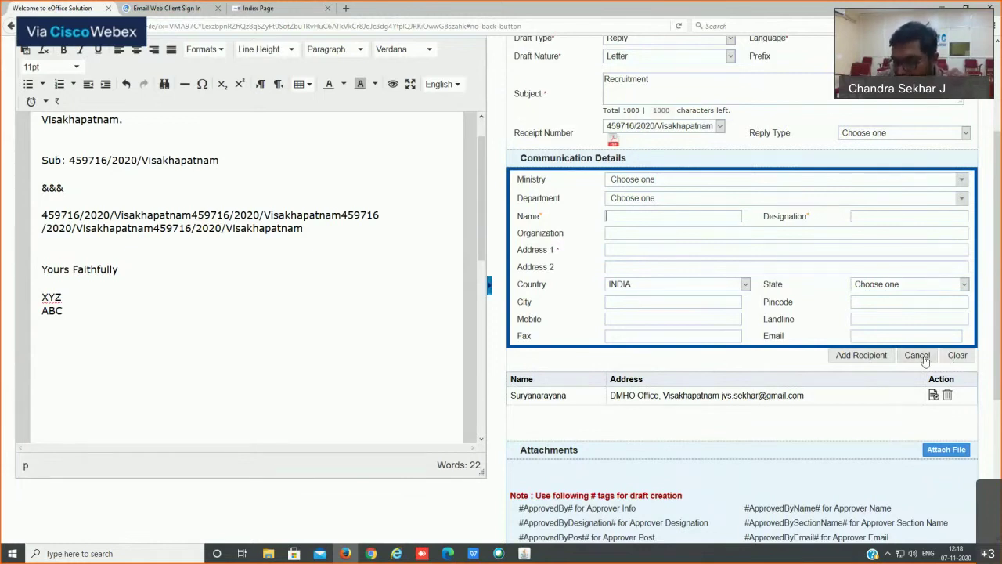
left_click(925, 357)
scroll(460, 275, "down", 4)
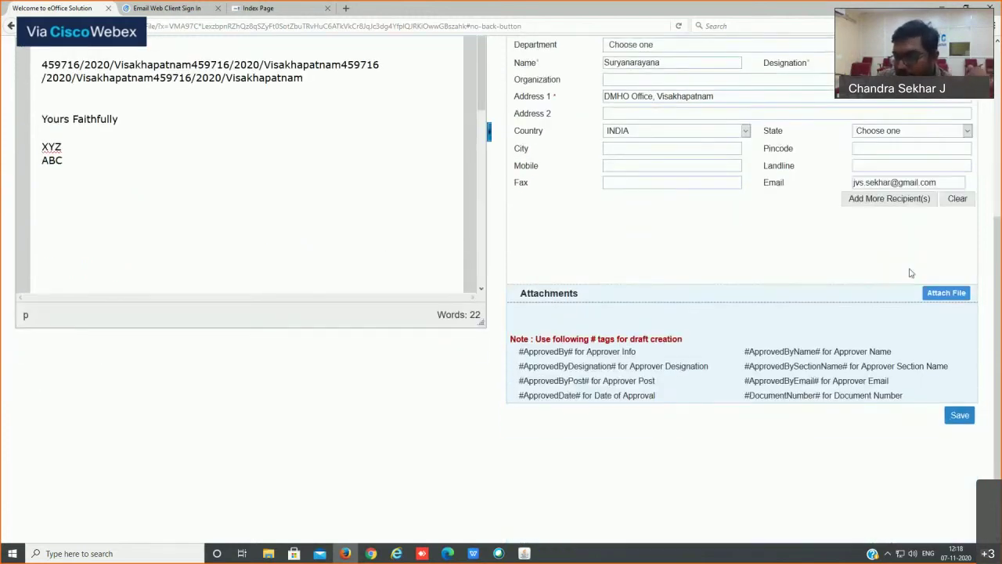
Step: Attach FINAL RESULT.xlsx from the Downloads folder to the draft
left_click(944, 293)
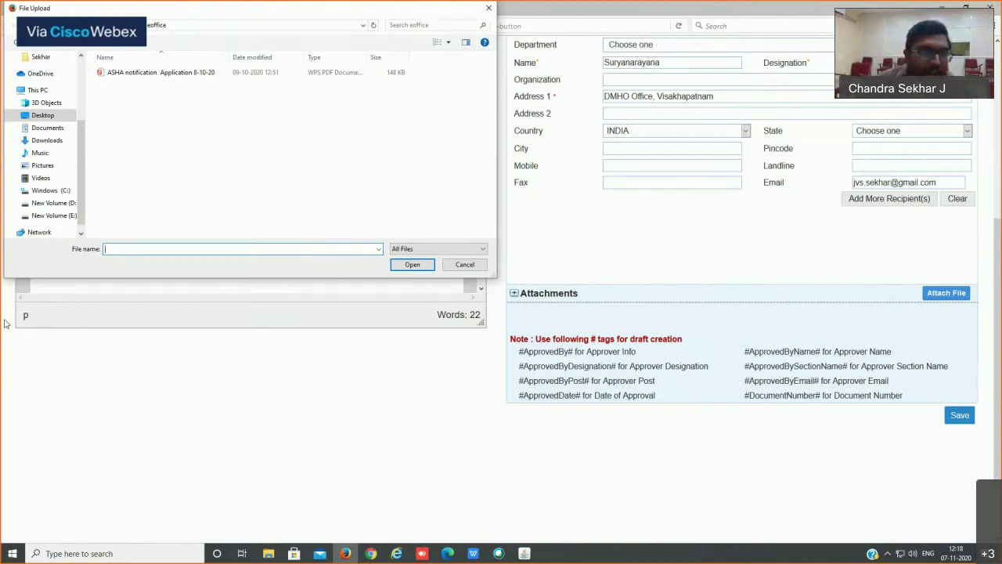
left_click(47, 140)
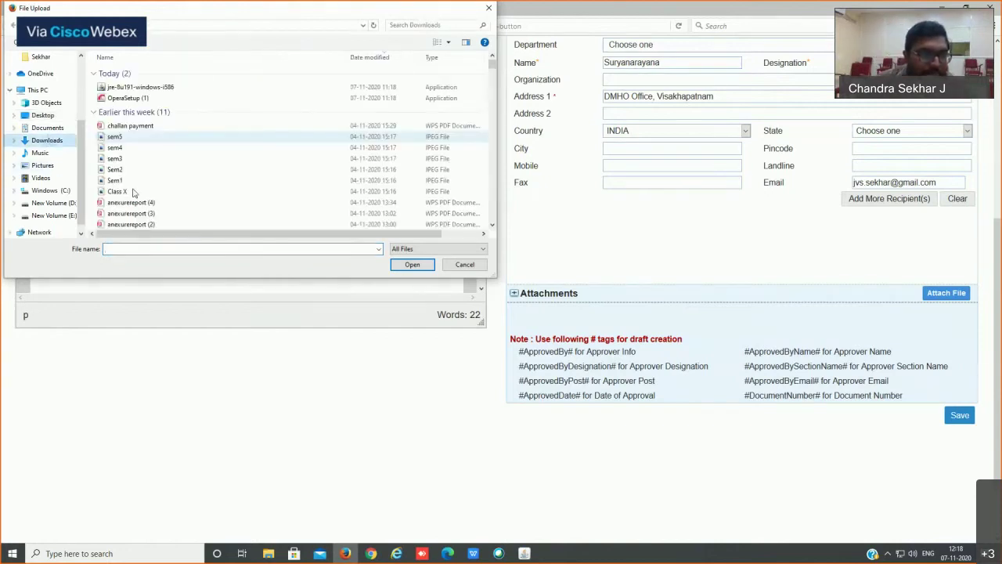
left_click(118, 191)
scroll(125, 192, "down", 10)
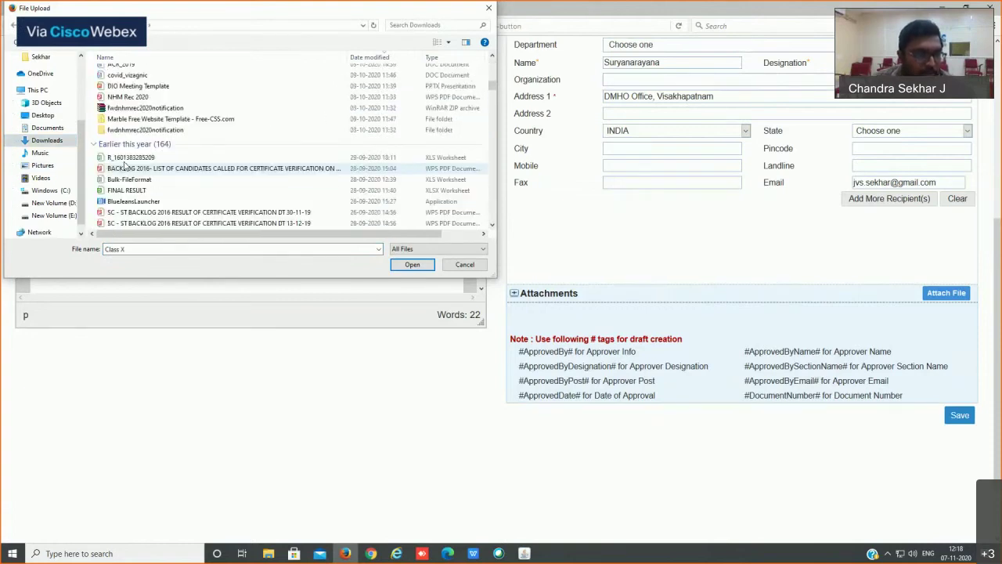
double_click(123, 191)
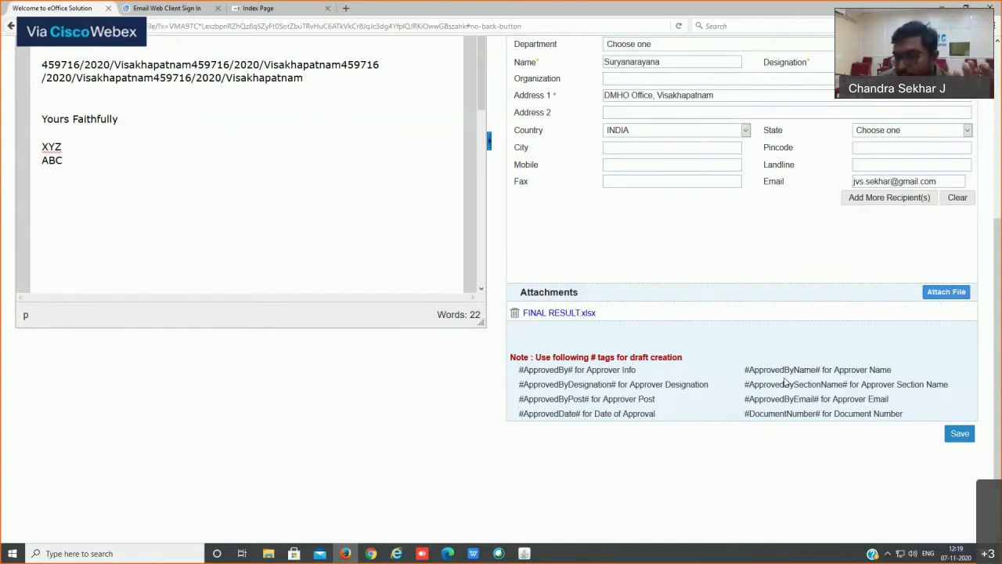
Step: Select the #ApprovedByName# tag in the tag note and return to the letter after ABC
left_click_drag(912, 373, 744, 374)
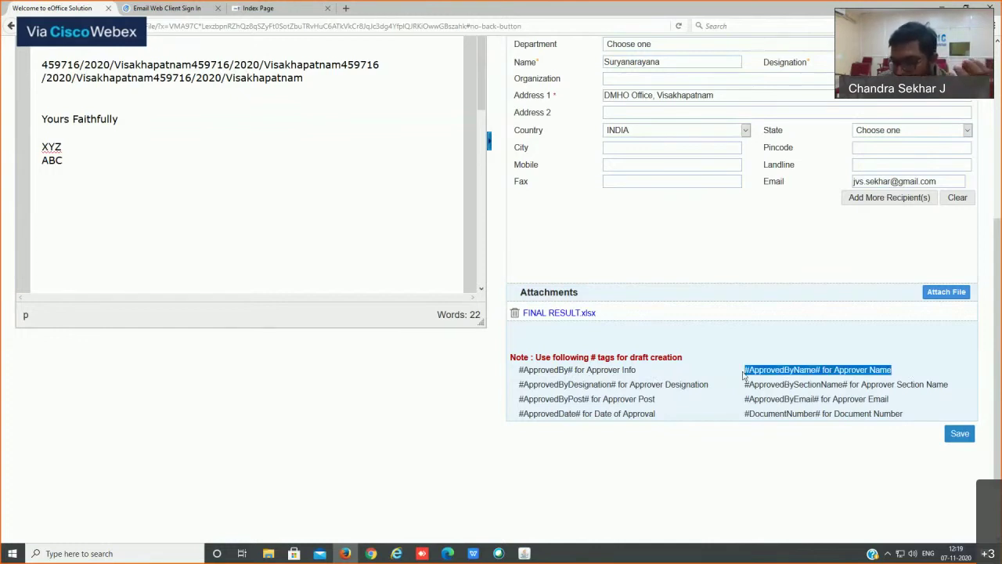
left_click(207, 187)
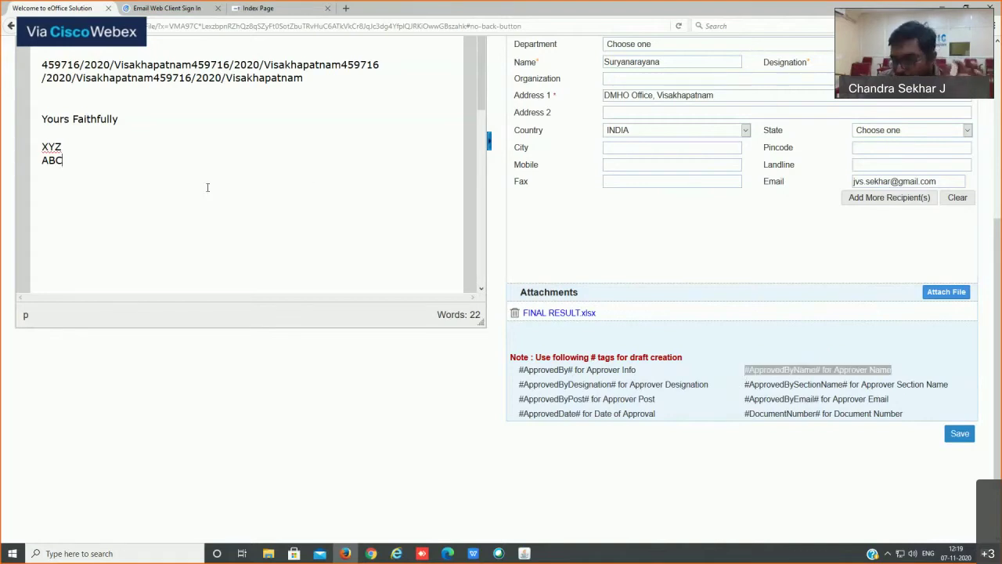
scroll(244, 189, "up", 1)
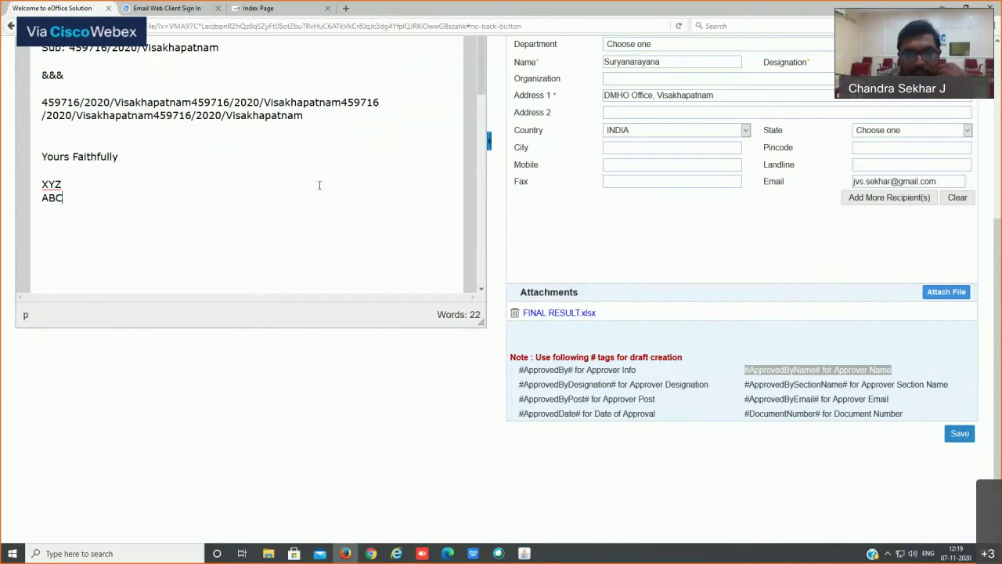
Step: Replace XYZ in the signature with the #ApprovedBy# tag
scroll(319, 185, "up", 4)
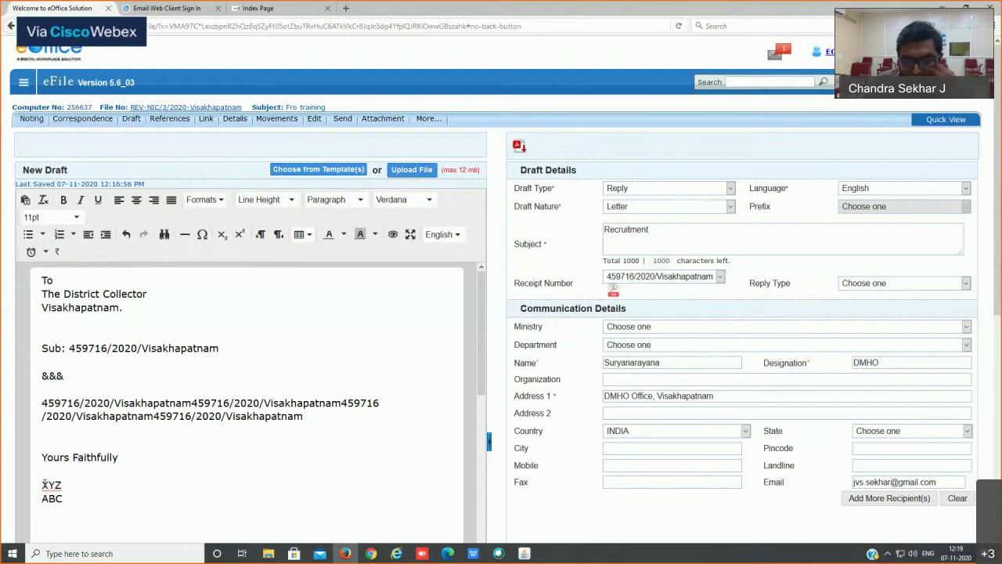
double_click(44, 484)
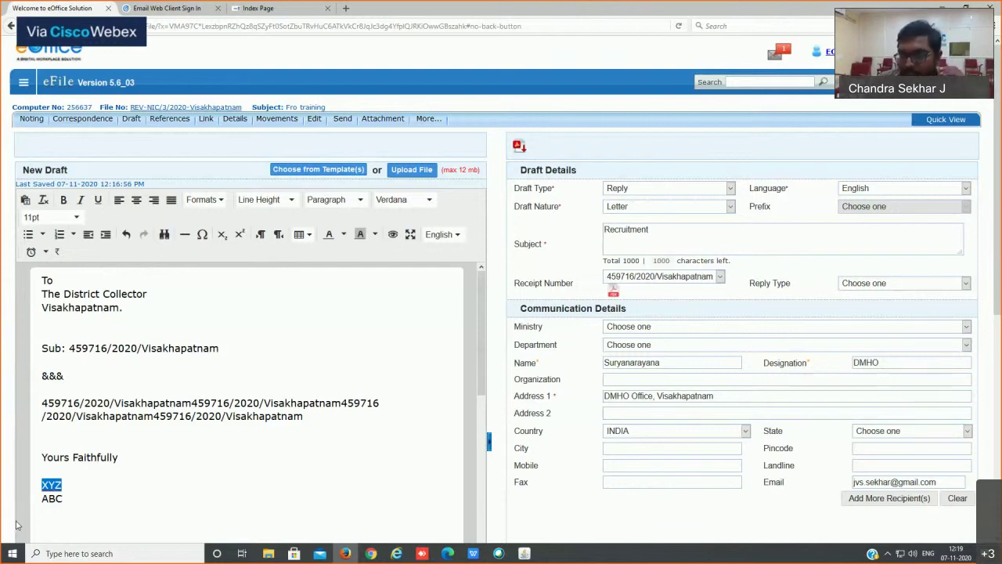
scroll(235, 501, "down", 3)
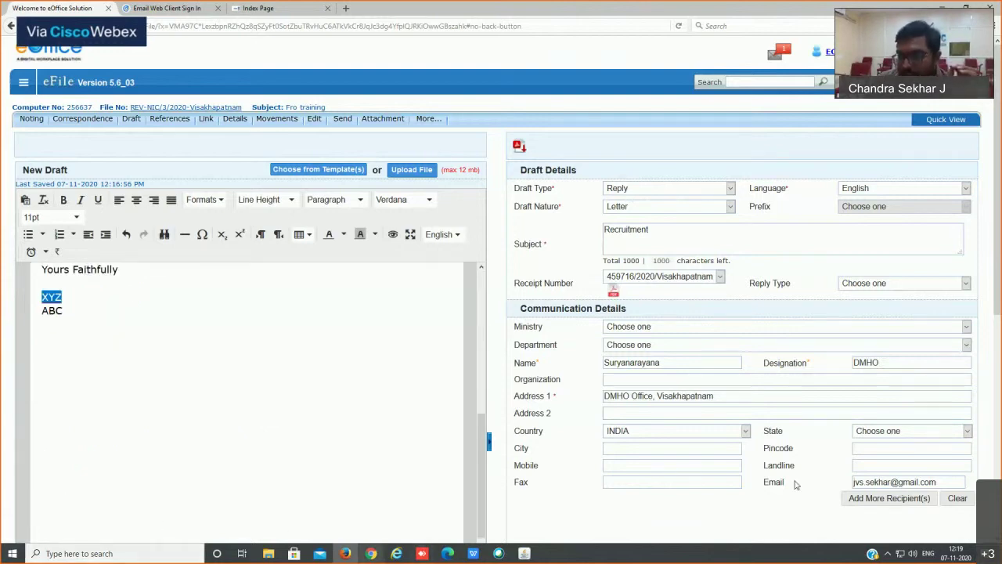
scroll(795, 485, "down", 5)
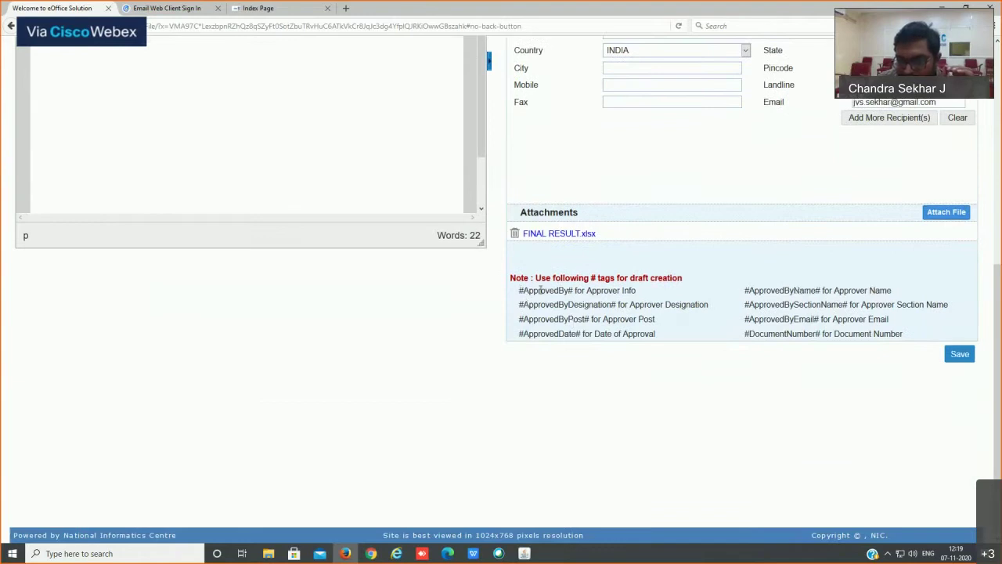
left_click_drag(519, 291, 574, 290)
key("ctrl+c")
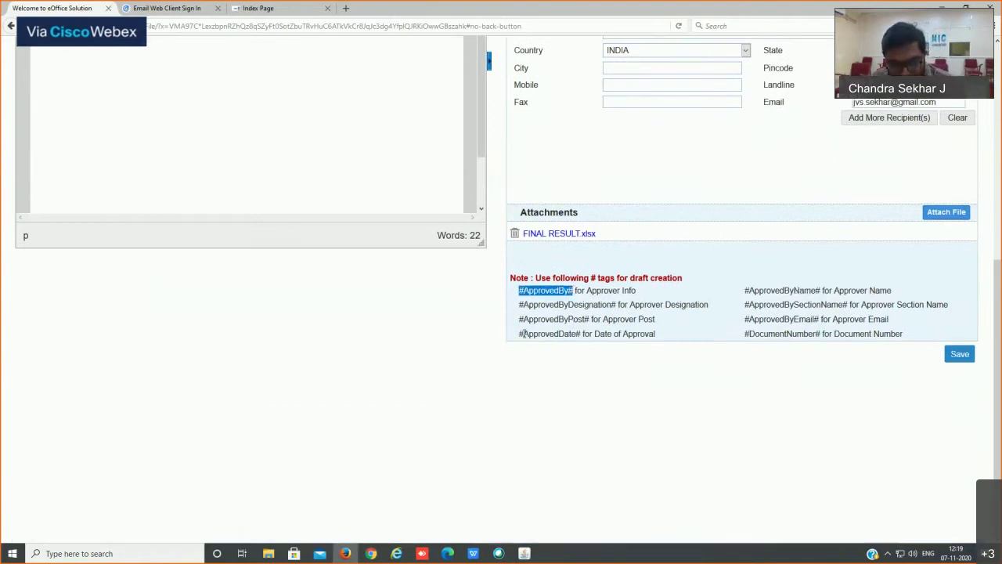
scroll(319, 244, "up", 3)
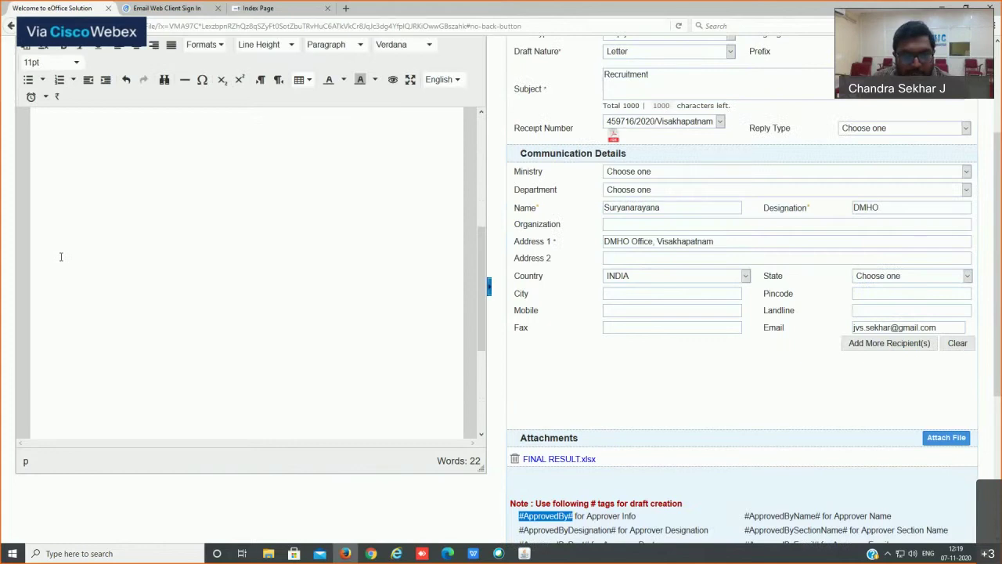
left_click(83, 327)
key("ctrl+v")
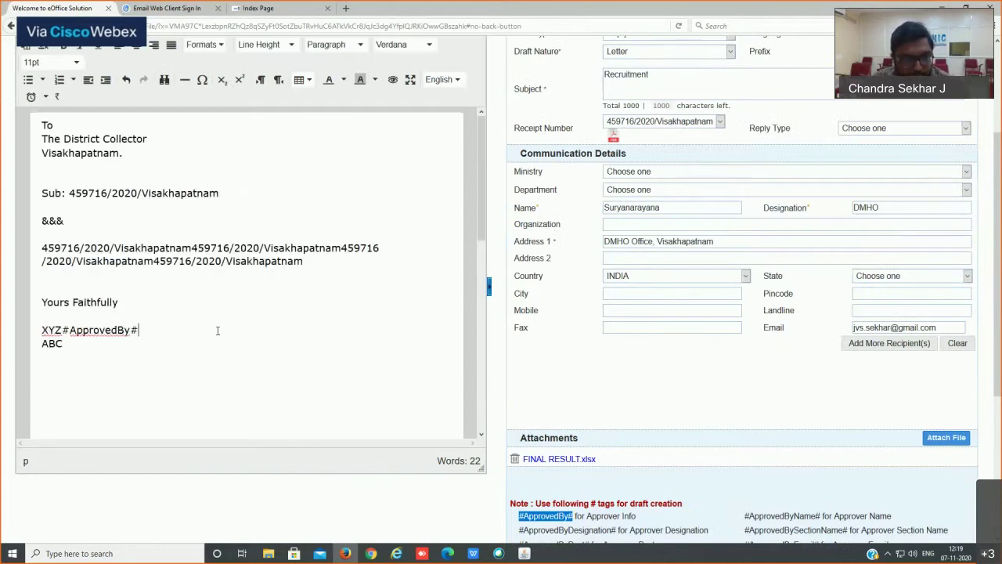
left_click_drag(62, 330, 17, 335)
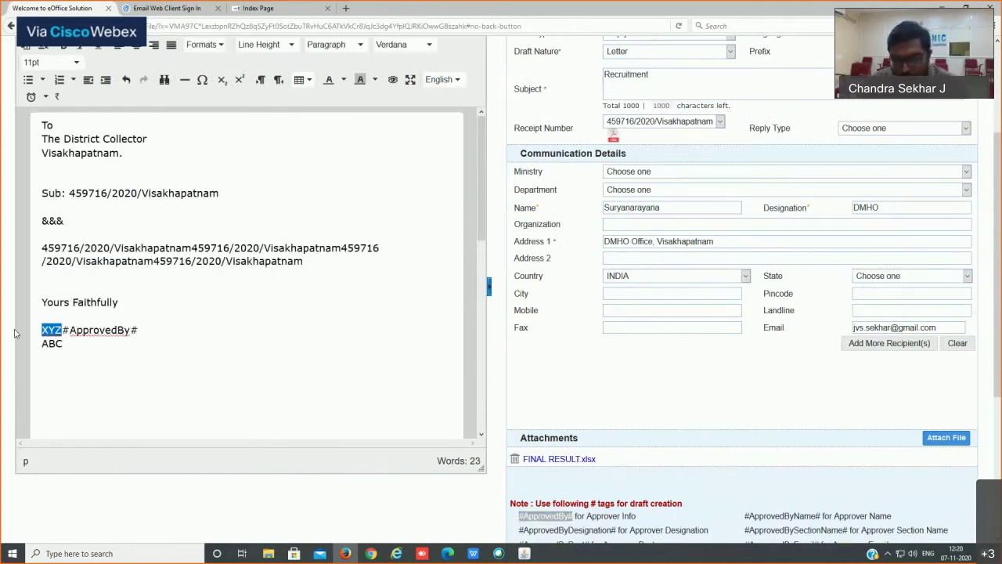
key("BackSpace")
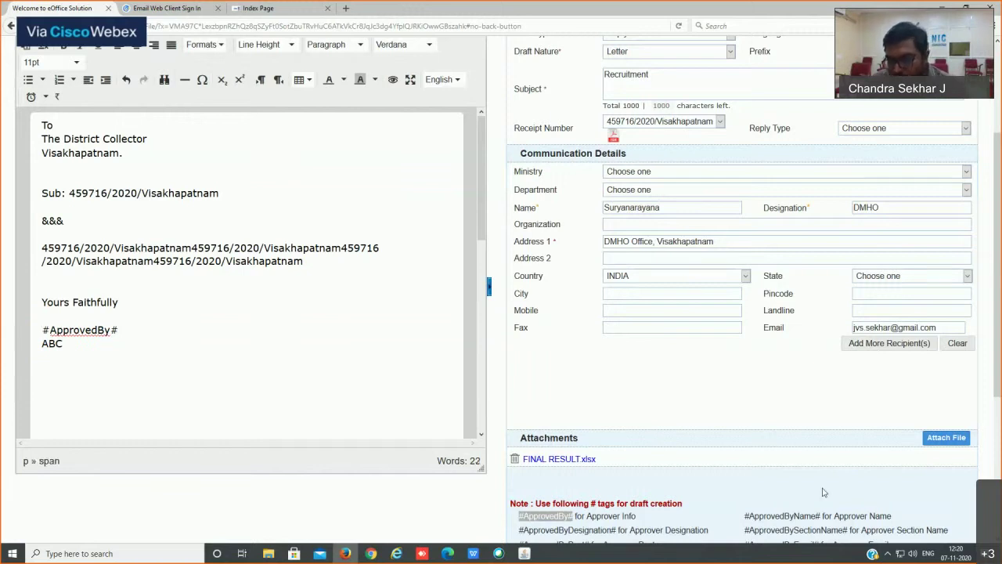
Step: Add #ApprovedByName# above and #ApprovedByDesignation# below the #ApprovedBy# tag
left_click_drag(745, 516, 821, 516)
key("ctrl+c")
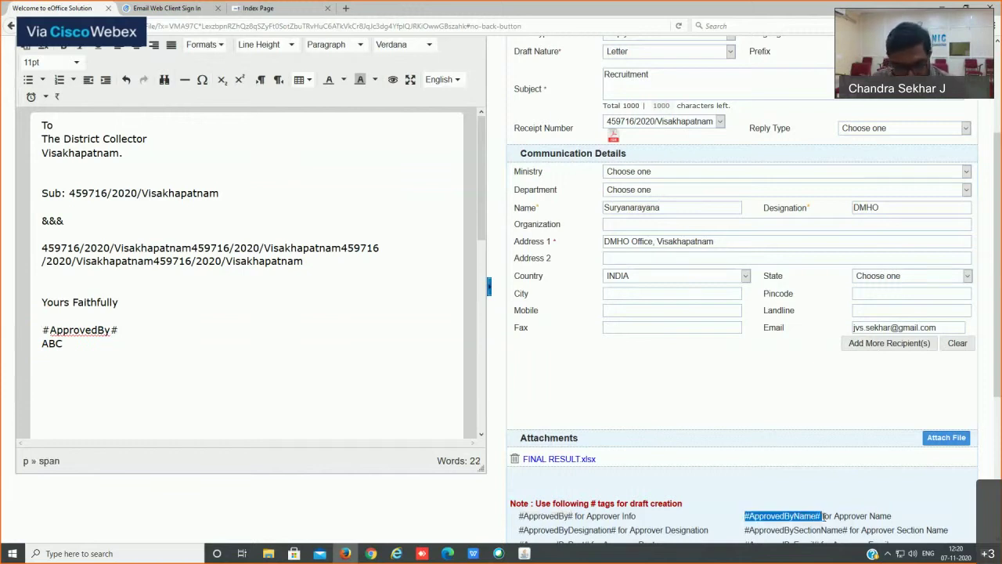
left_click(70, 321)
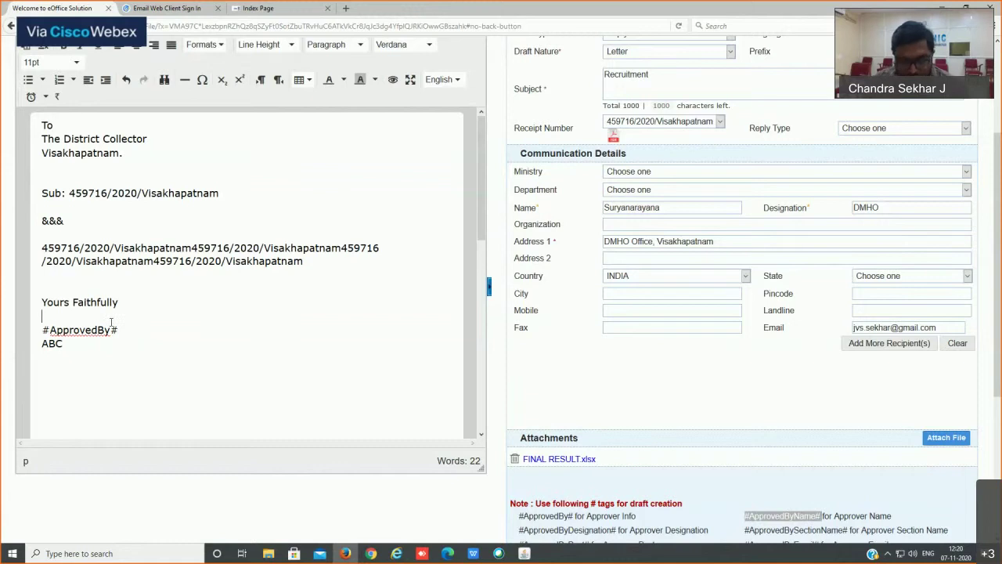
key("ctrl+v")
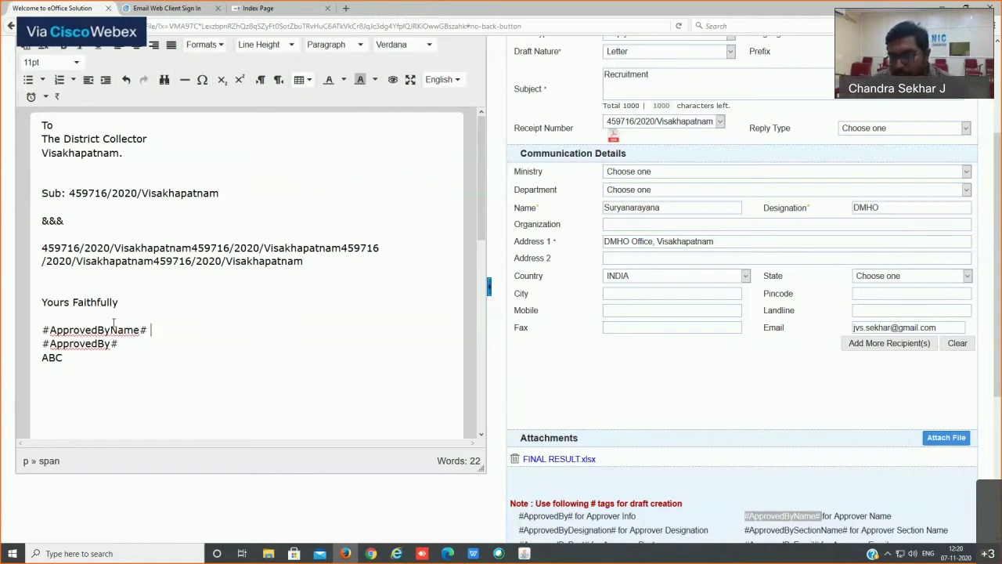
scroll(570, 478, "down", 2)
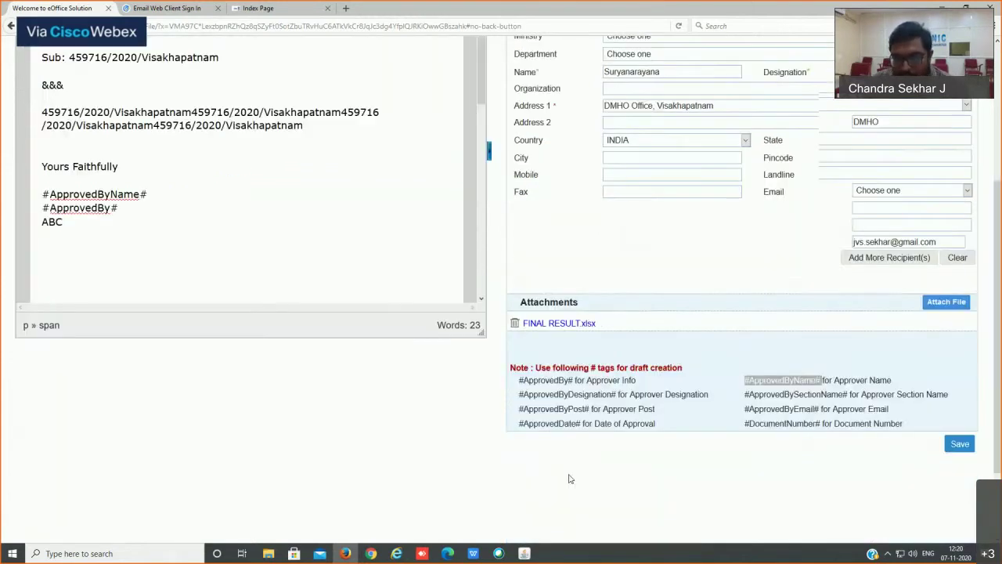
scroll(569, 479, "down", 1)
left_click_drag(519, 380, 617, 381)
key("ctrl+c")
left_click(147, 194)
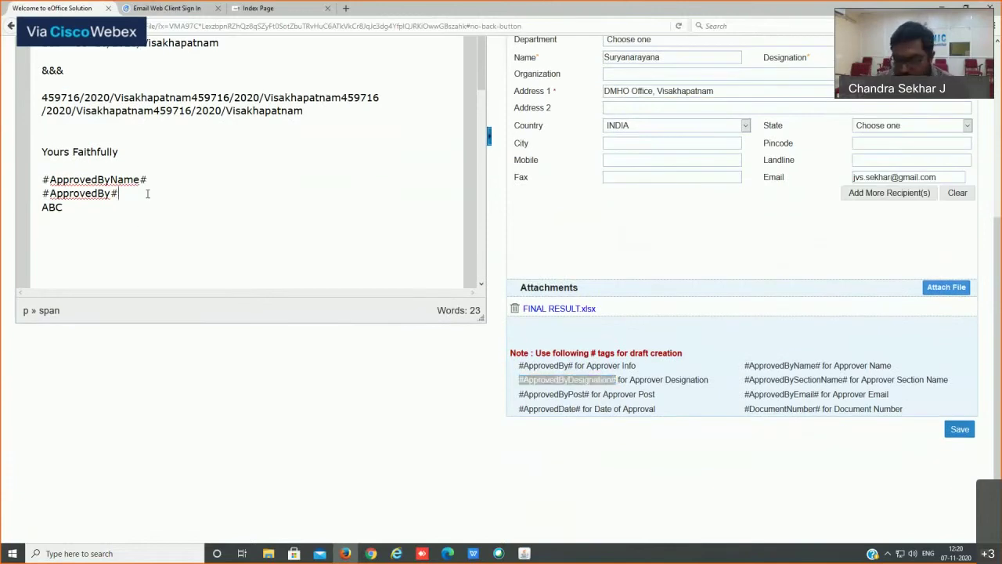
key("Return")
key("ctrl+v")
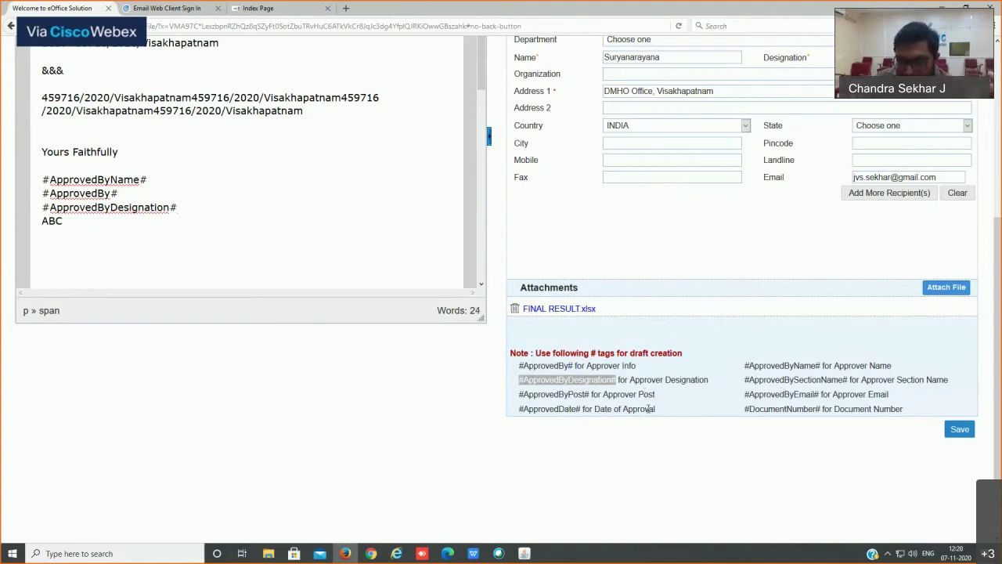
Step: Put #ApprovedDate# right-aligned on a new line above 'To' and save the draft
left_click_drag(581, 409, 520, 408)
key("ctrl+c")
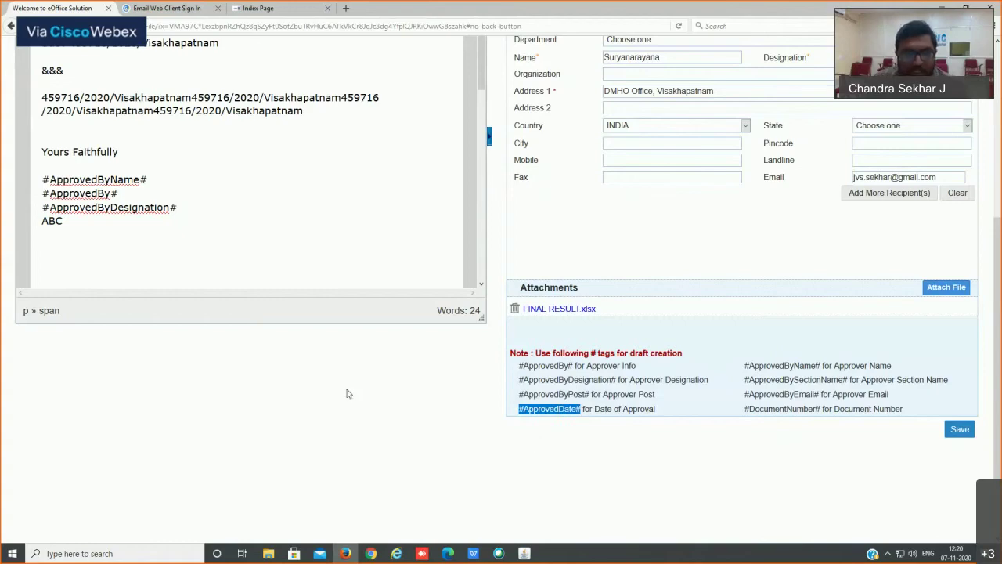
scroll(349, 393, "up", 4)
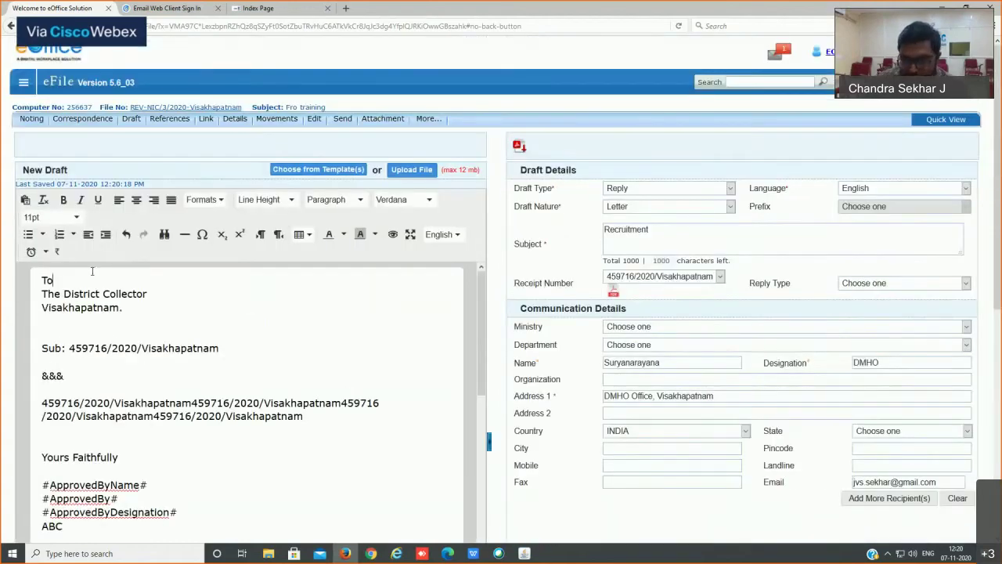
key("Return")
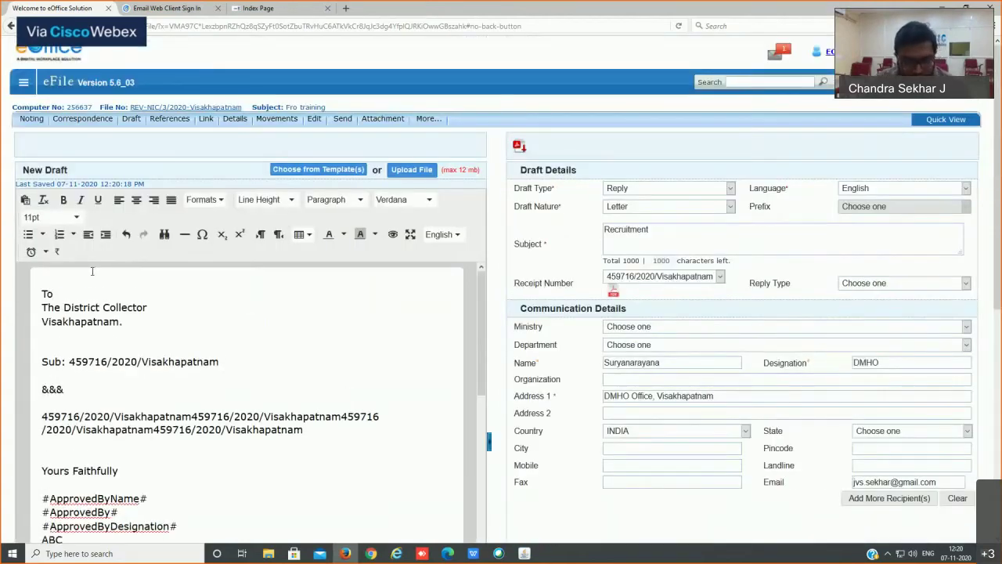
key("ctrl+v")
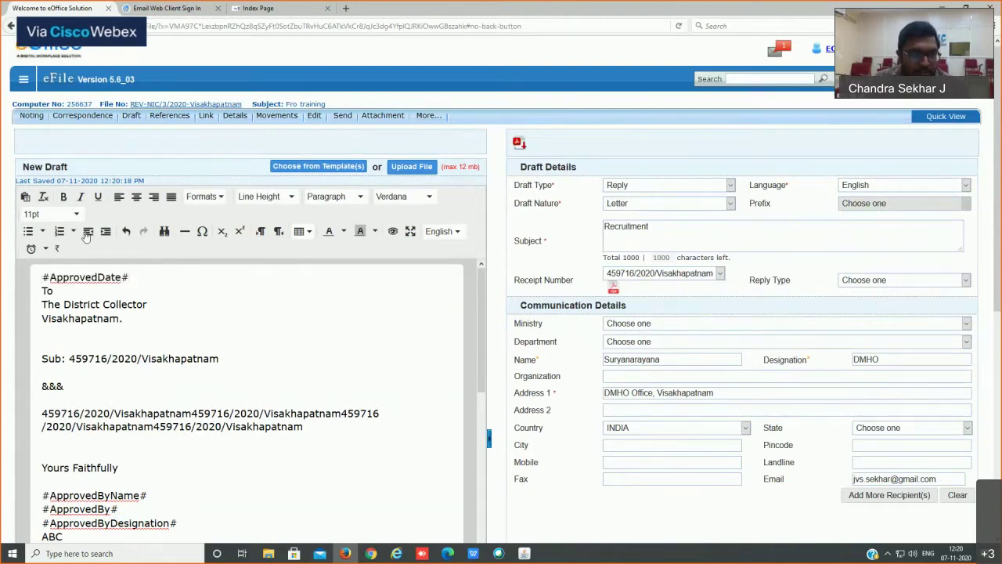
key("ctrl+r")
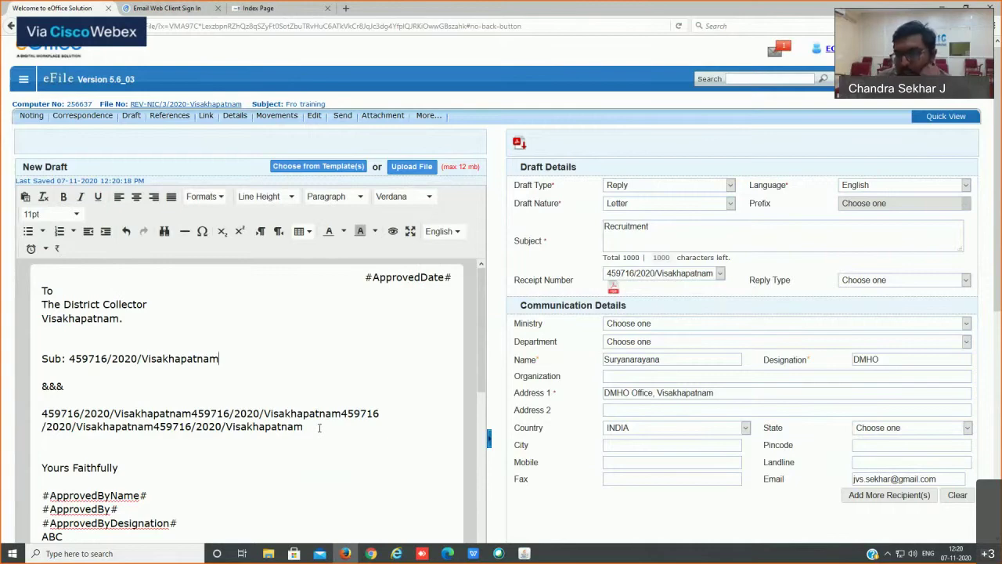
scroll(364, 398, "down", 5)
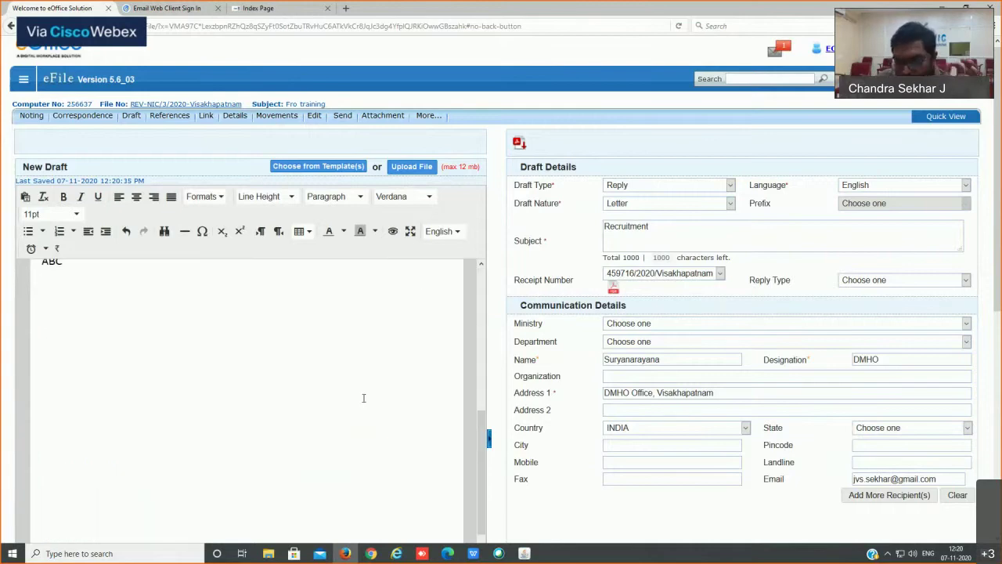
scroll(363, 400, "up", 5)
scroll(767, 475, "down", 5)
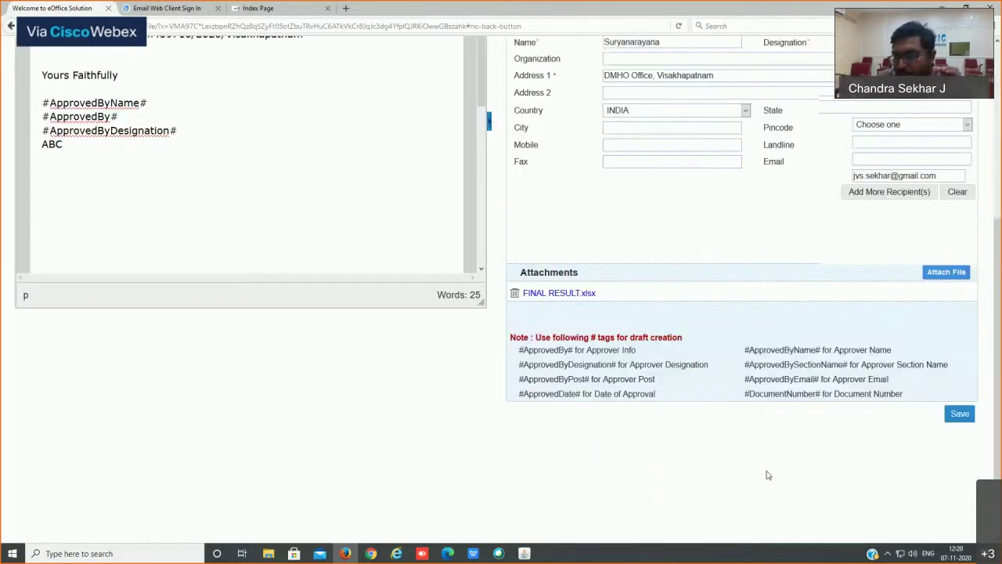
scroll(243, 209, "up", 2)
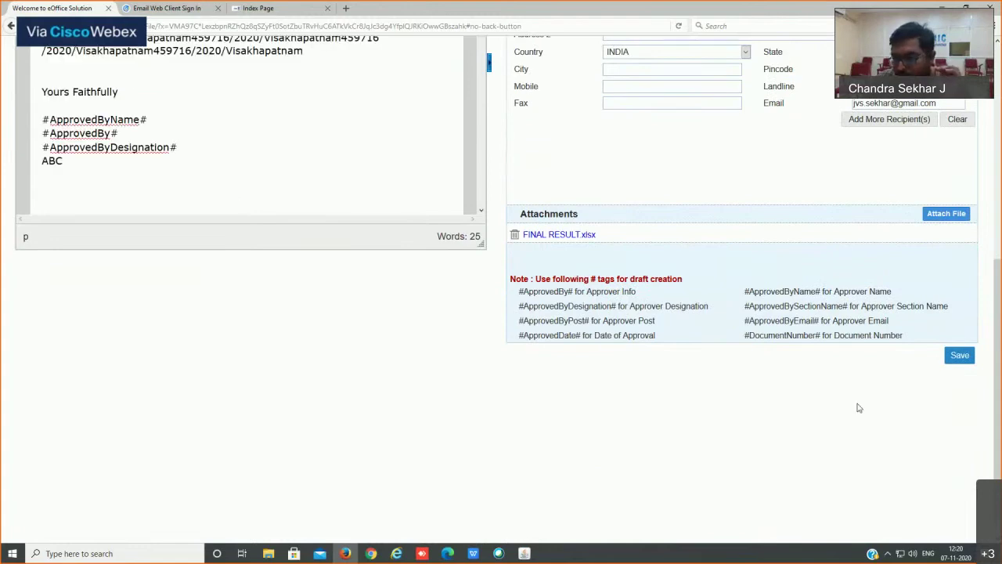
left_click(960, 357)
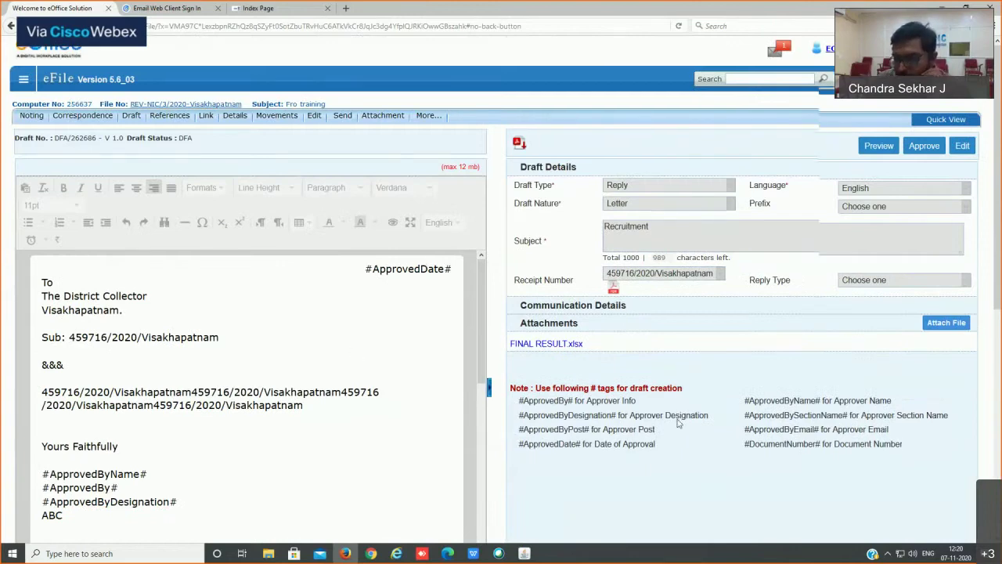
Step: Open the Send form for file REV-NIC/3/2020-Visakhapatnam from the top menu bar
scroll(677, 416, "down", 2)
scroll(677, 416, "up", 2)
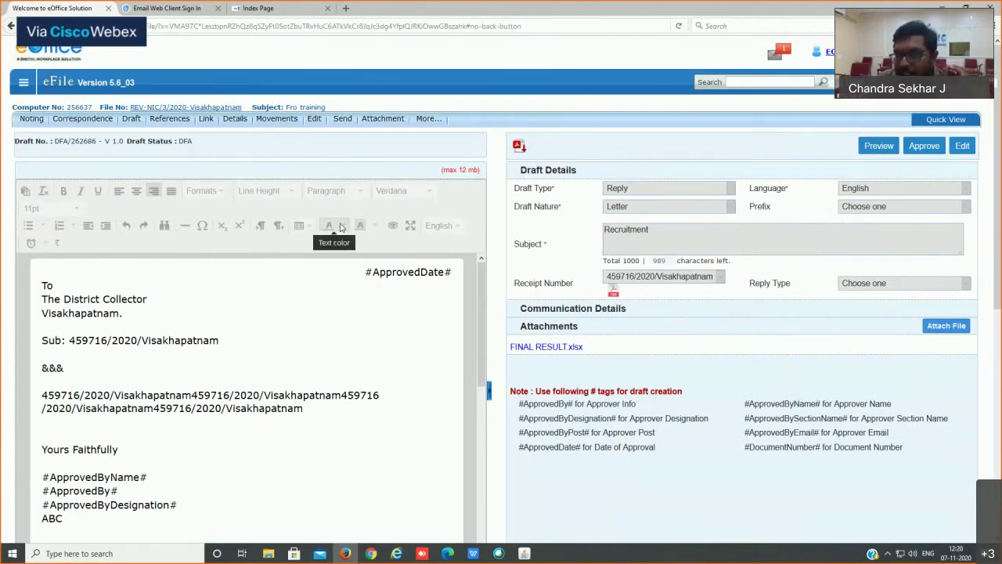
left_click(343, 120)
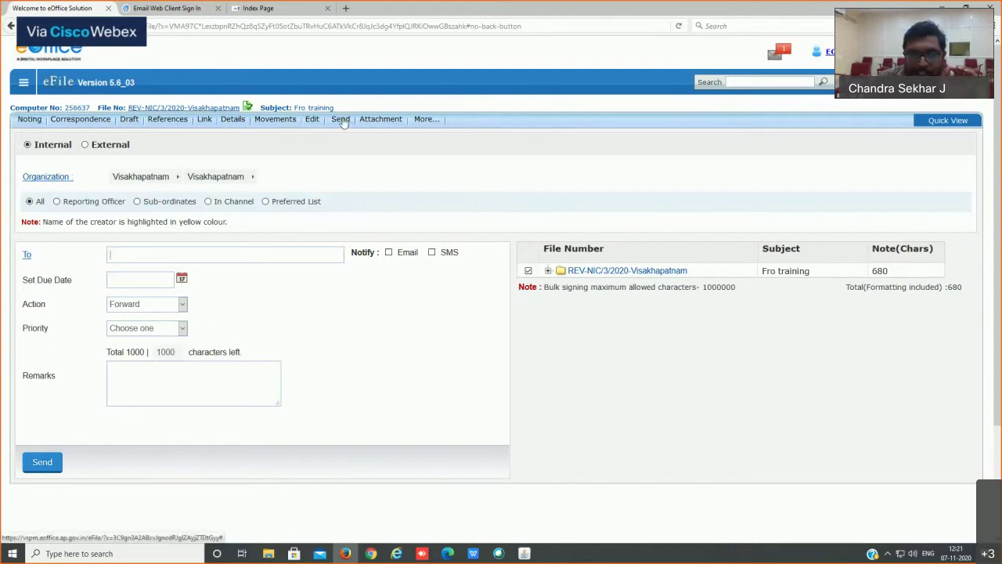
Step: Address the file to EOFFICE ADMINISTRATOR from the Preferred List with action For Approval
left_click(26, 255)
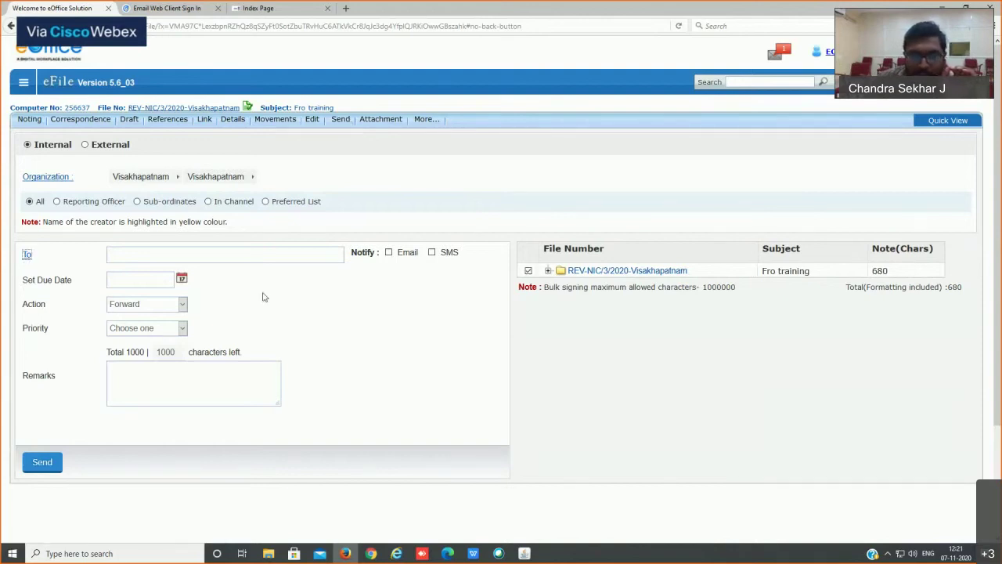
left_click(127, 345)
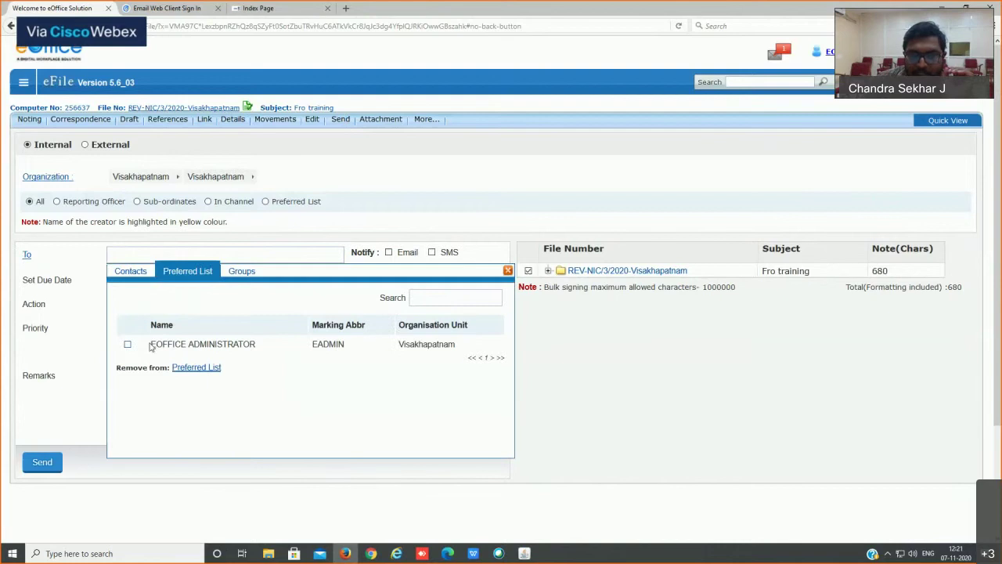
left_click(508, 270)
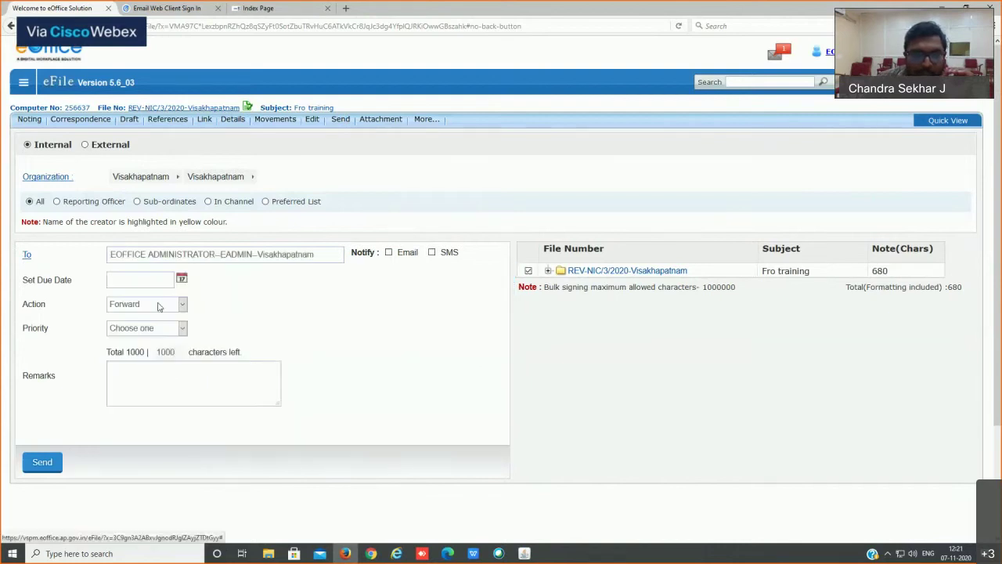
left_click(158, 306)
left_click(149, 331)
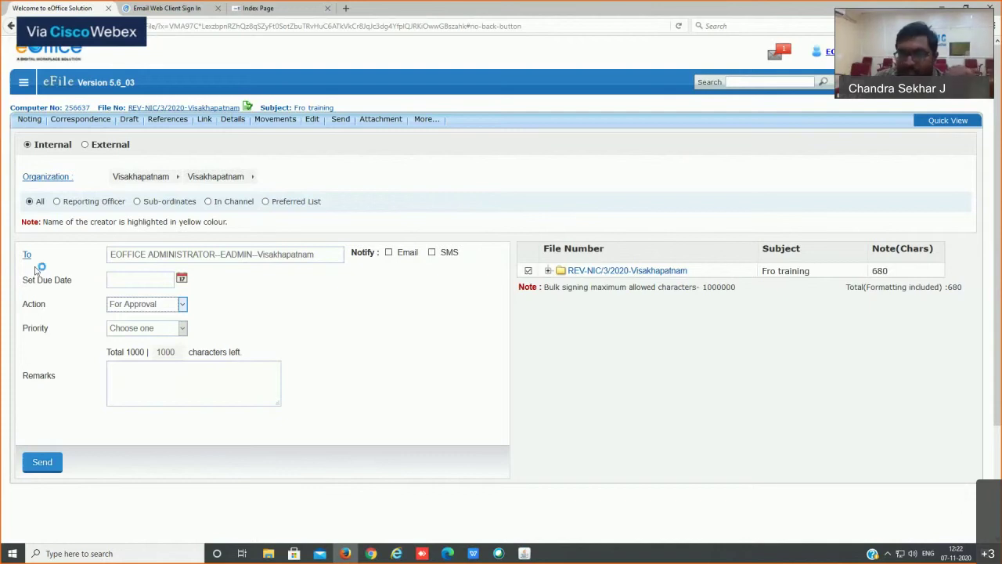
triple_click(127, 108)
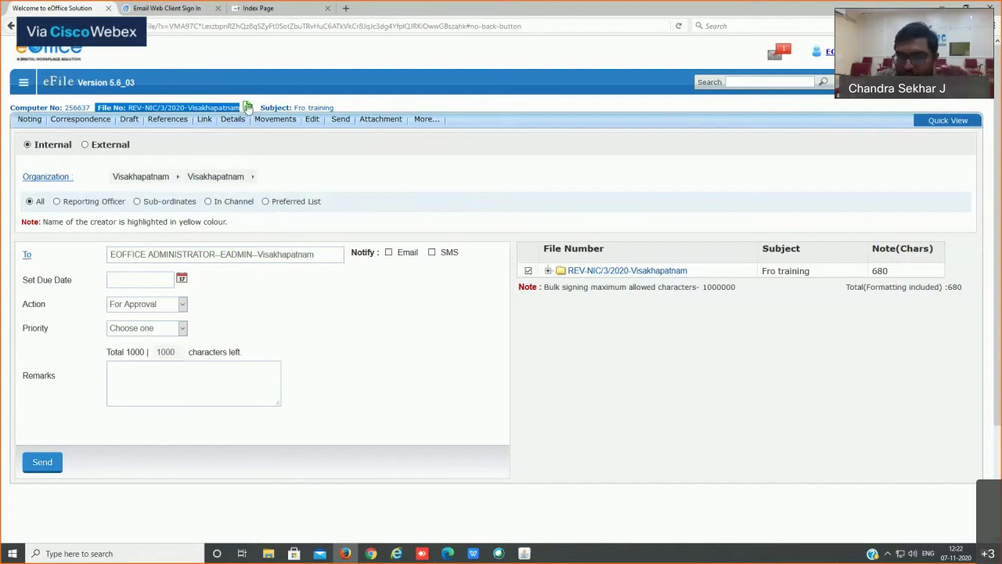
Step: Send file REV-NIC/3/2020-Visakhapatnam to the administrator for approval
mouse_move(146, 117)
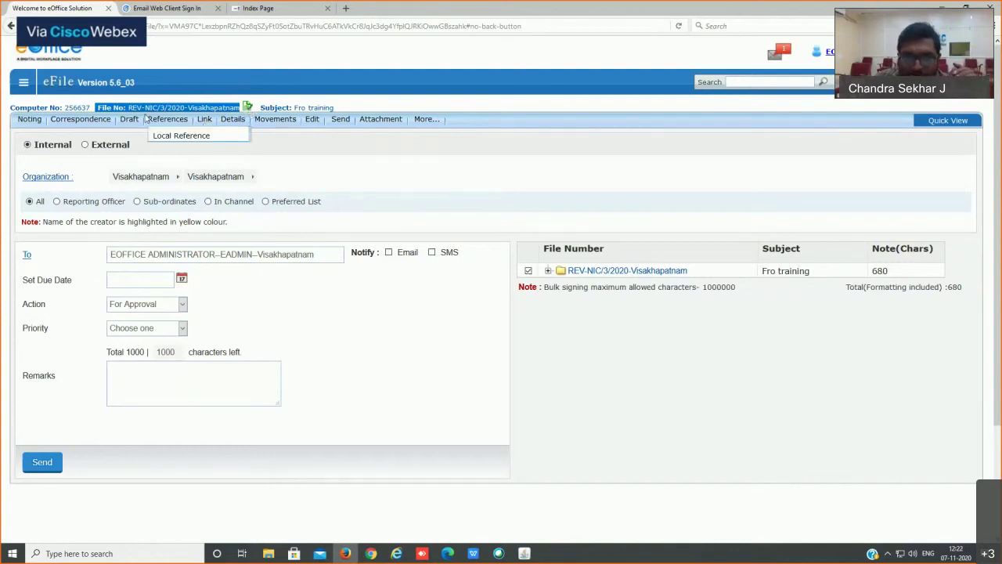
mouse_move(146, 154)
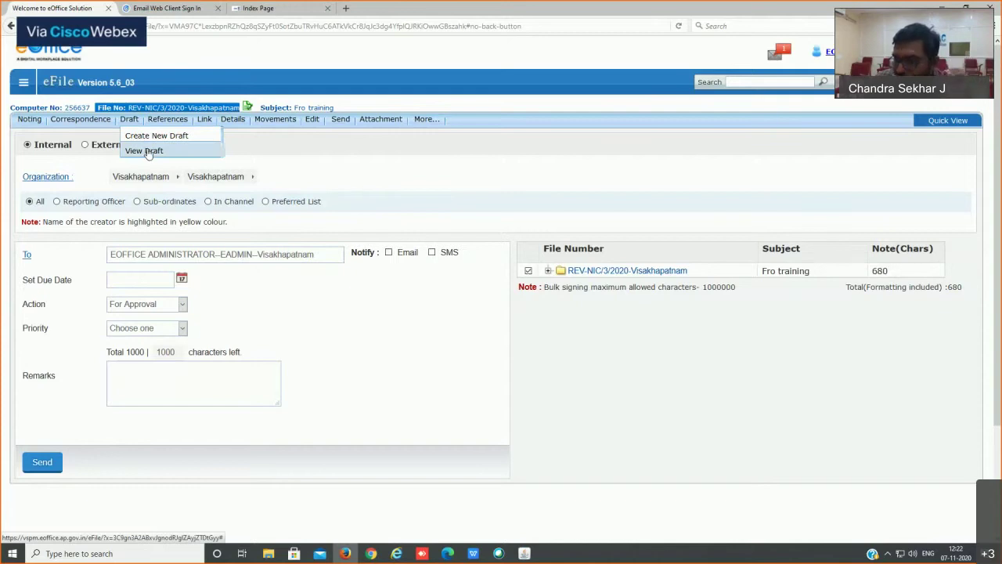
left_click(152, 176)
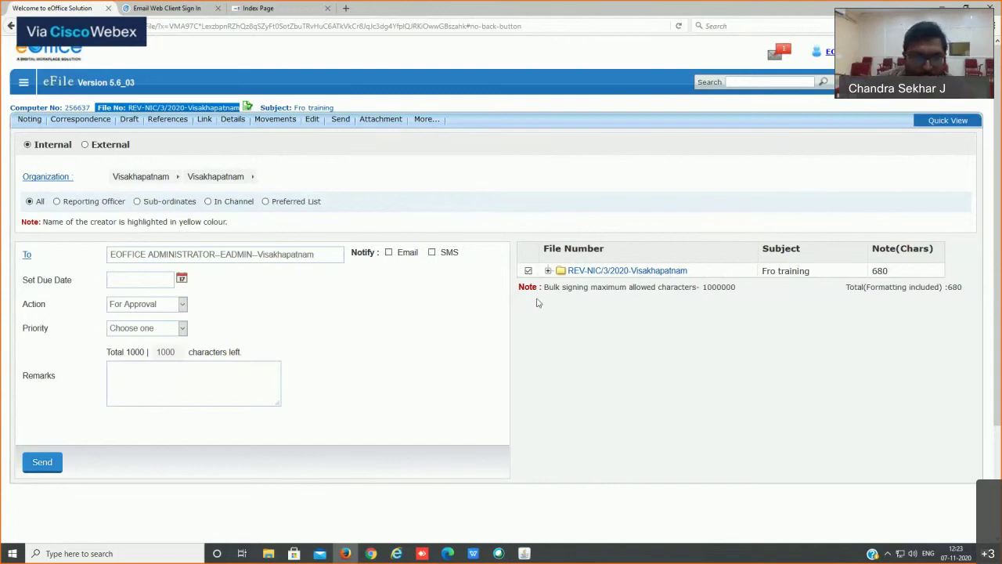
left_click(42, 462)
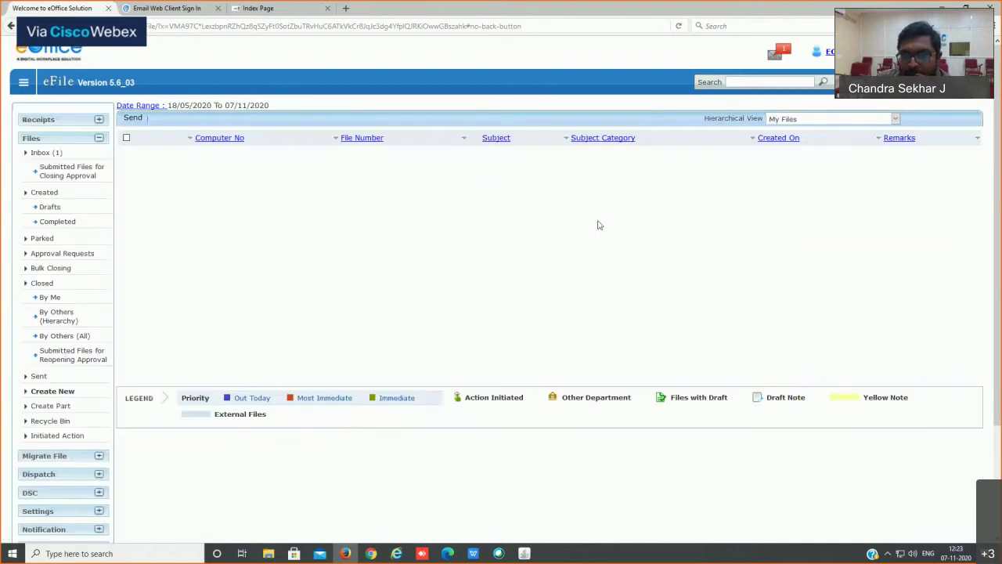
Step: Open REV-NIC/3/2020-Visakhapatnam from the Inbox and highlight its Note # 1 heading and date
left_click(42, 153)
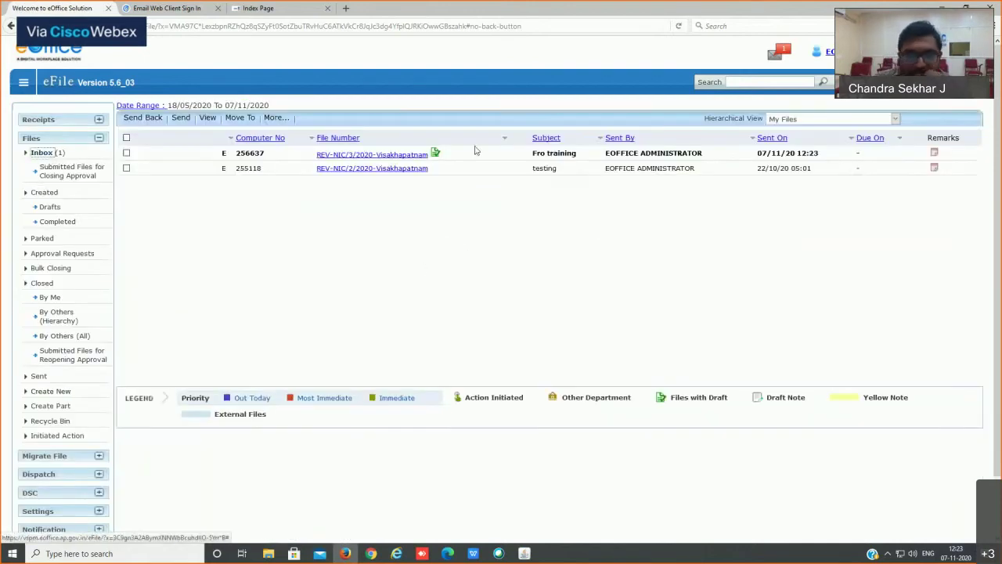
left_click(417, 156)
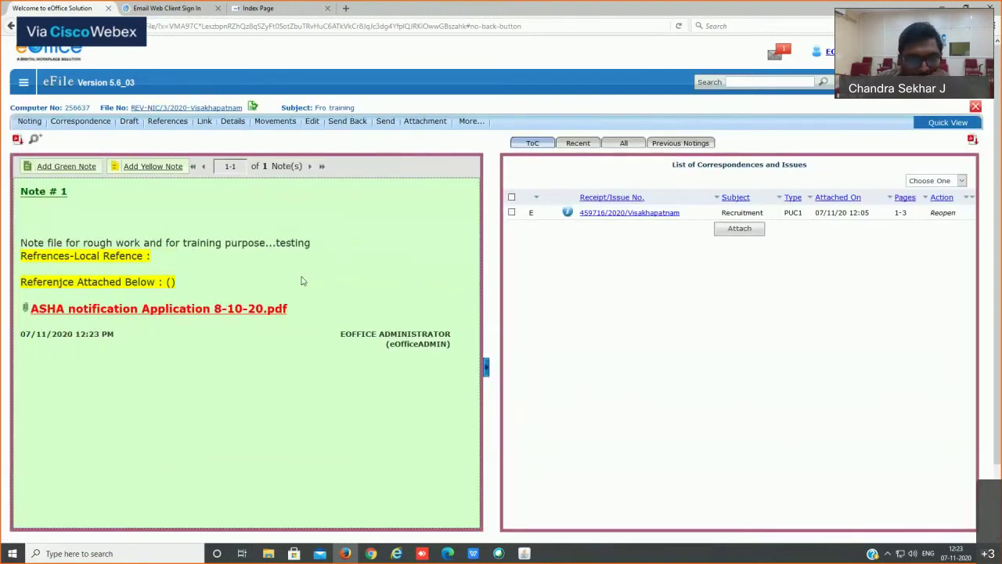
left_click_drag(18, 196, 87, 205)
triple_click(335, 338)
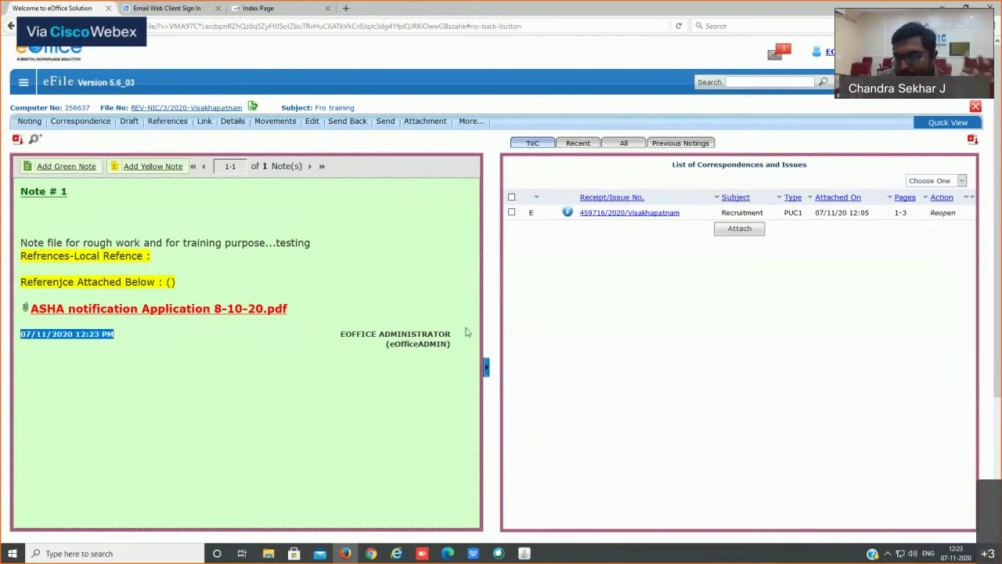
left_click(342, 338)
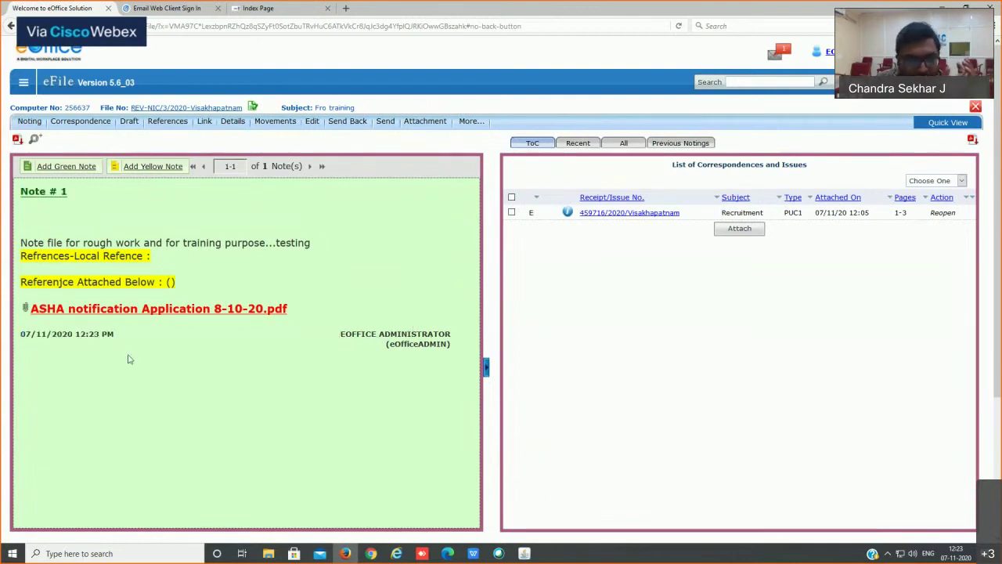
left_click_drag(25, 336, 82, 335)
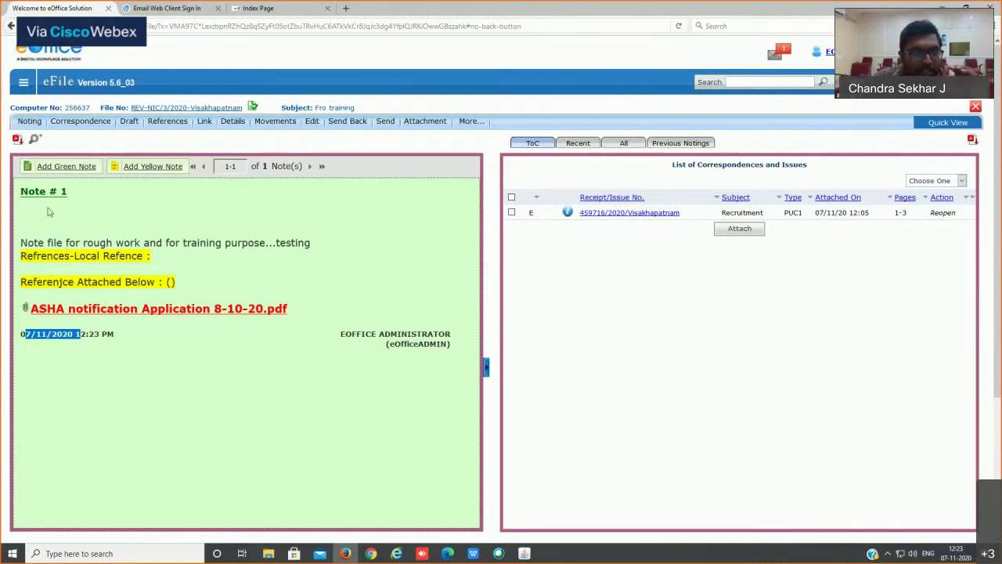
Step: Write a green note reading 'Approved' on the file and bring up its Draft menu options
left_click_drag(30, 244, 20, 244)
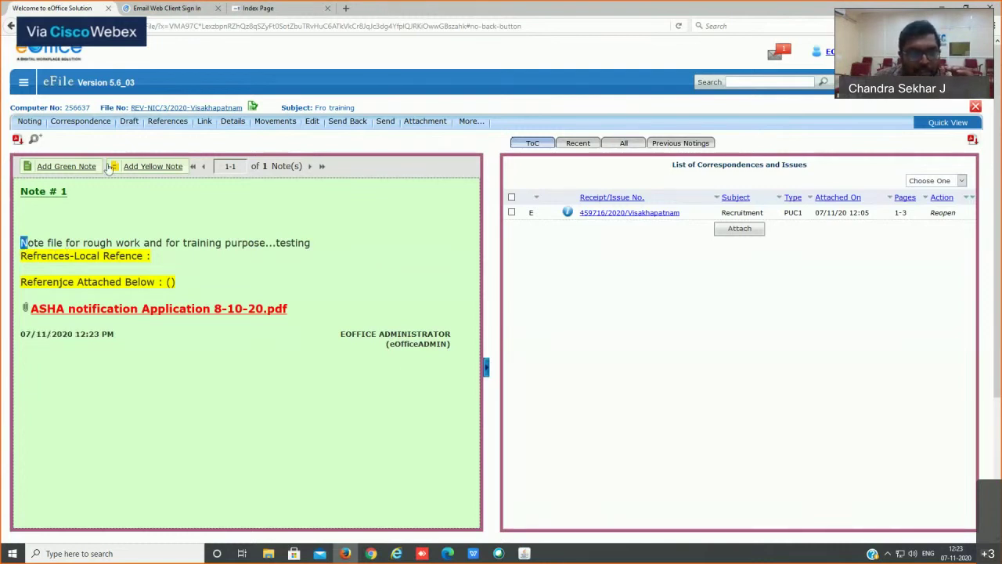
left_click(223, 313)
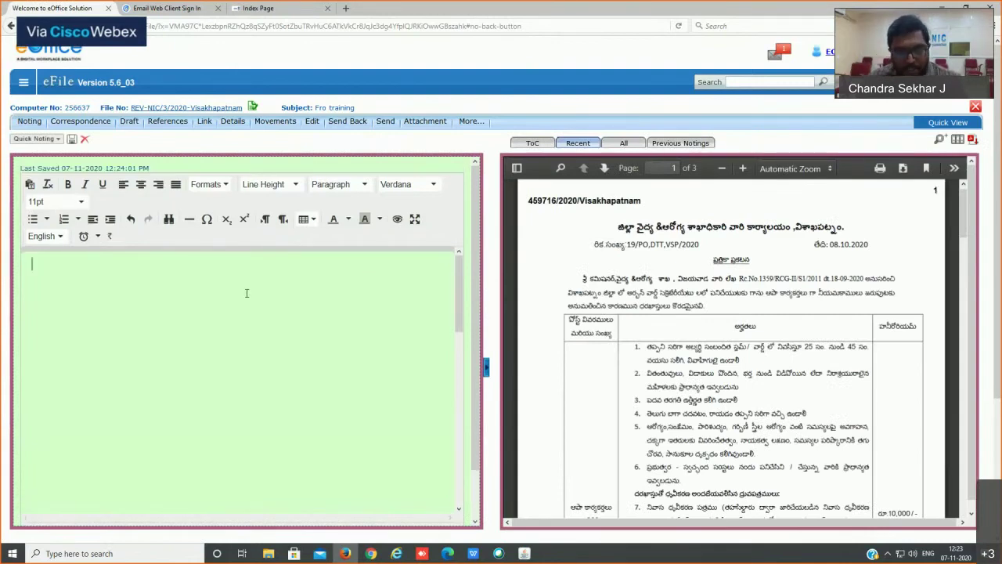
type("Approved")
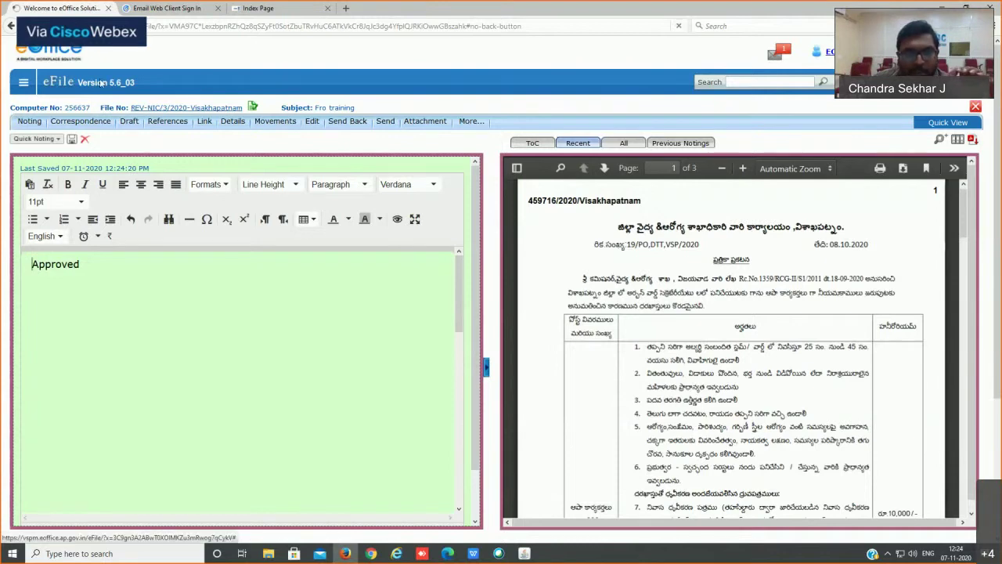
left_click(130, 122)
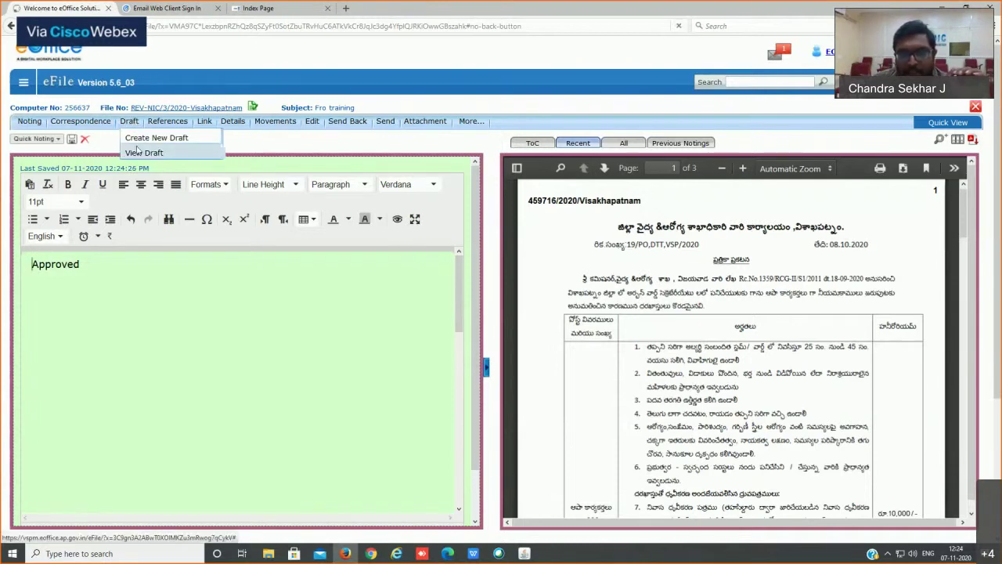
Step: Open the file's Draft List and open draft DFA/262686 for editing
left_click(141, 153)
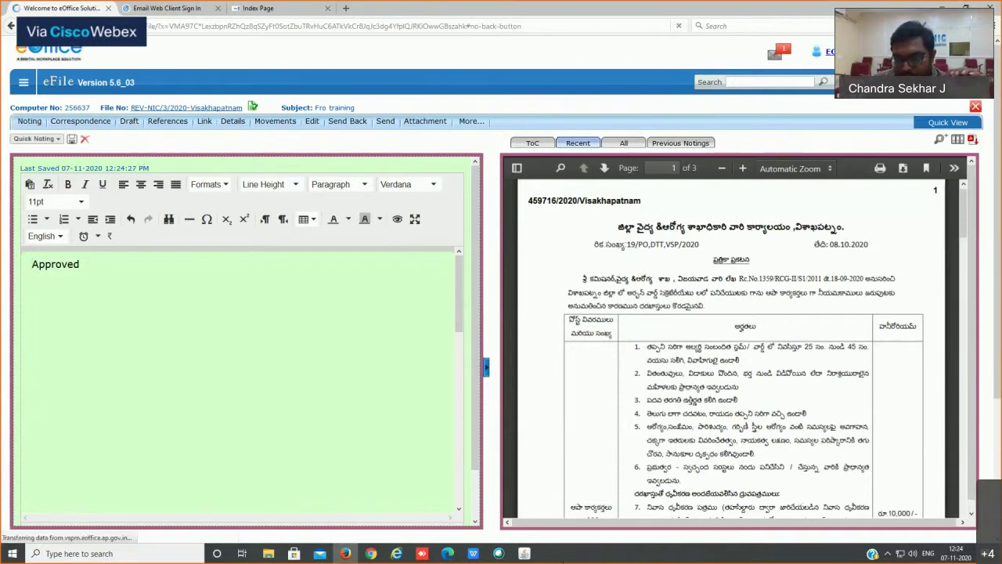
left_click(499, 553)
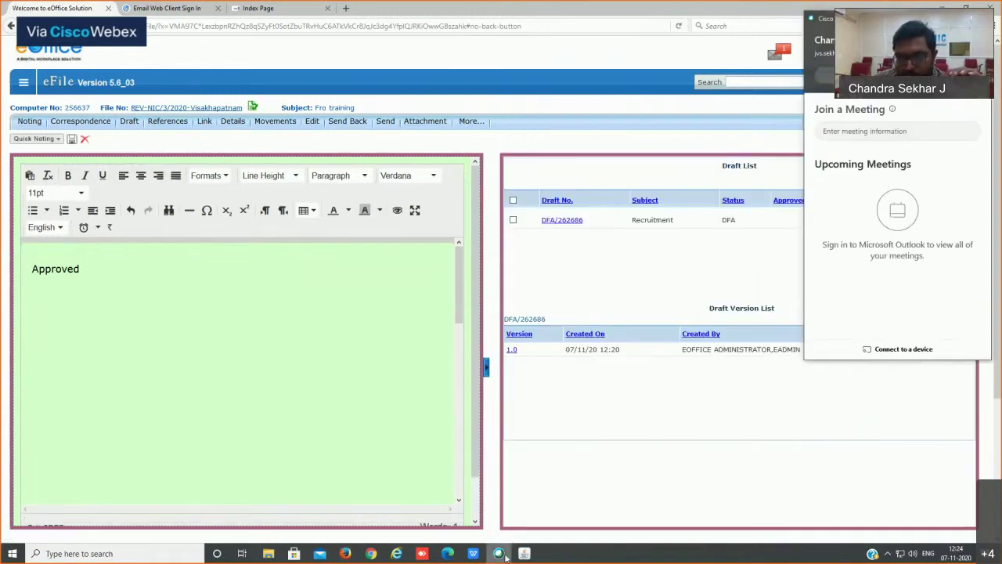
left_click(376, 374)
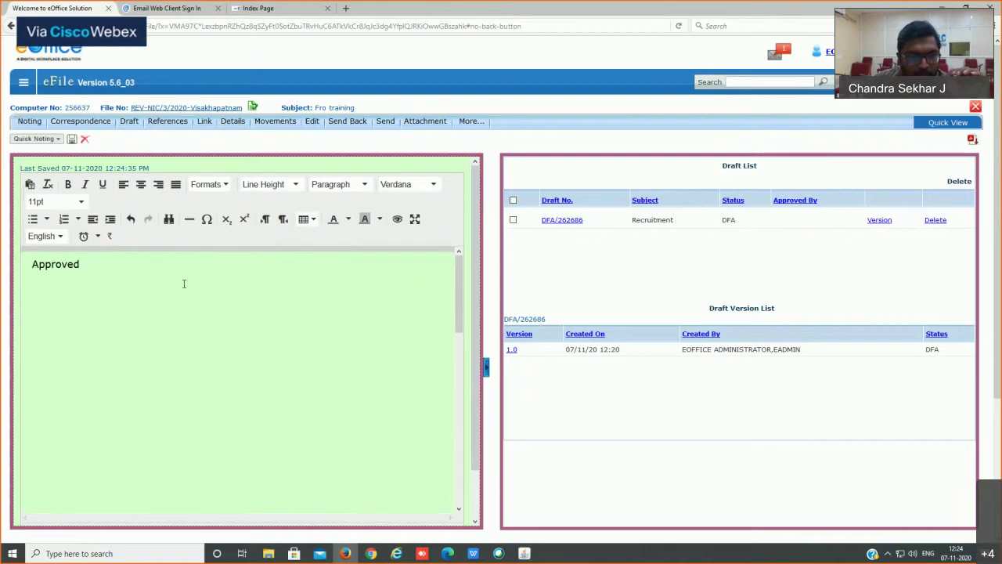
left_click(563, 226)
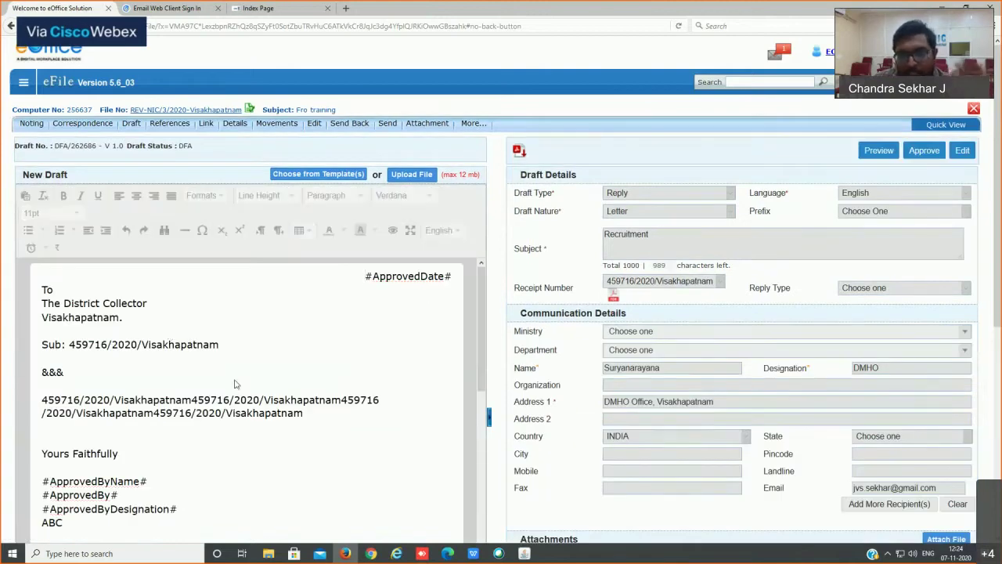
Step: Centre the &&& line in the DFA/262686 letter
scroll(306, 376, "down", 3)
scroll(865, 484, "down", 3)
scroll(865, 484, "down", 2)
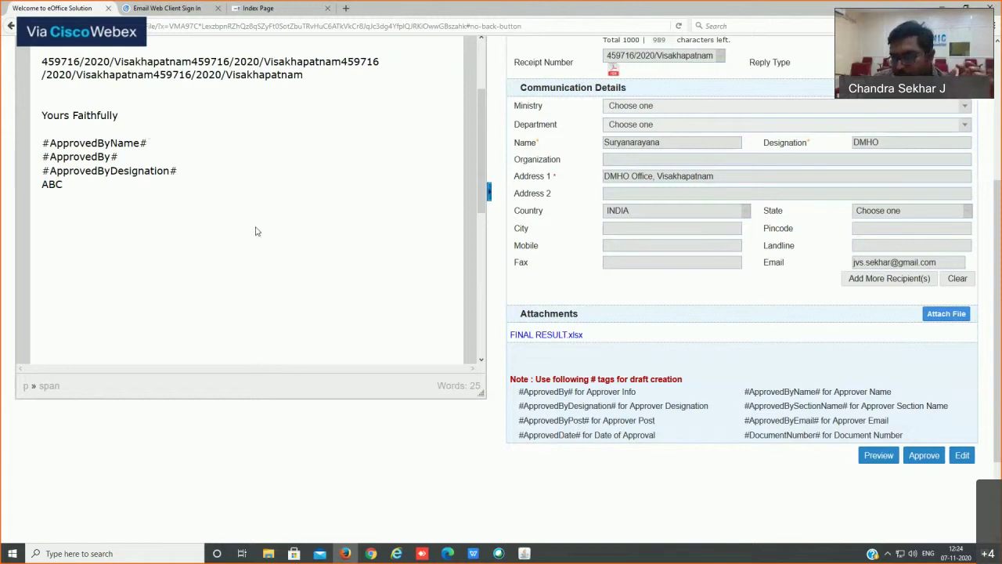
scroll(257, 228, "up", 3)
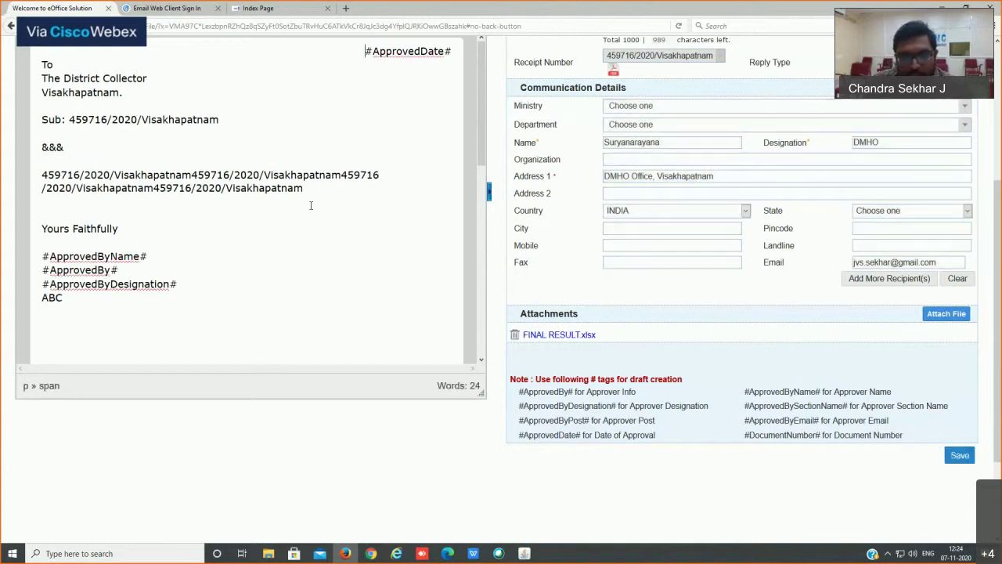
left_click_drag(271, 189, 358, 206)
left_click(373, 181)
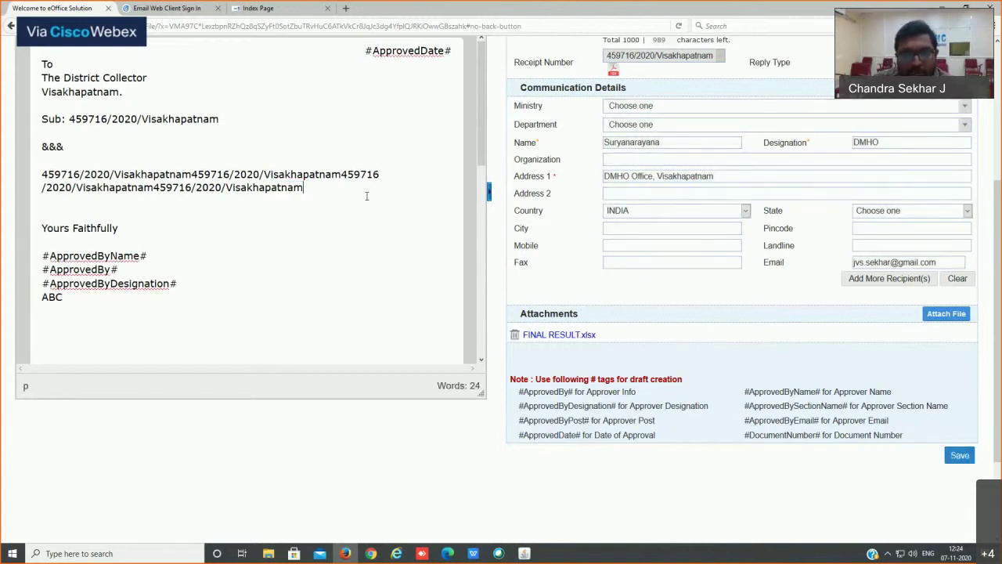
left_click(36, 146)
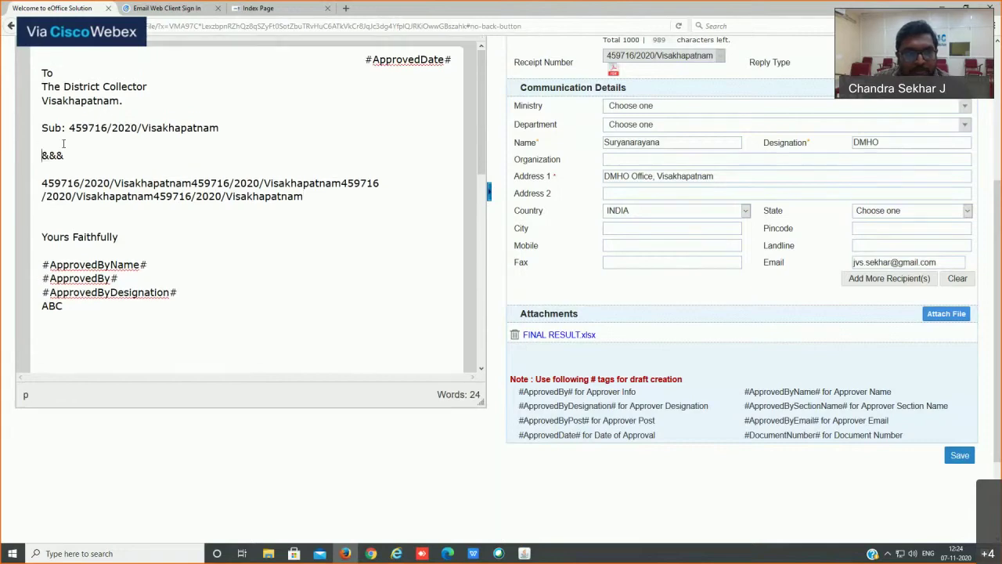
scroll(133, 141, "up", 3)
left_click(136, 203)
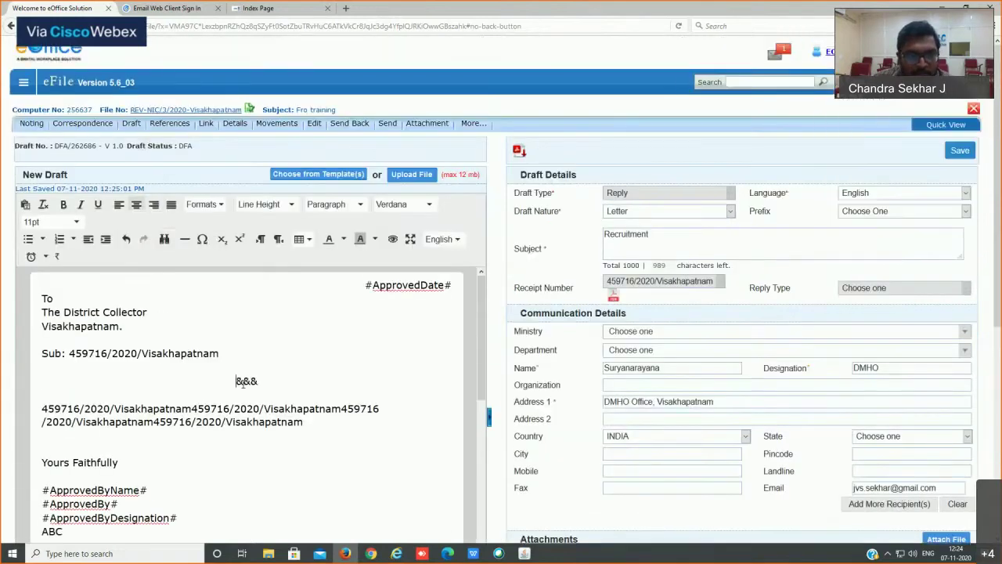
Step: Save the edited draft DFA/262686
scroll(957, 458, "down", 3)
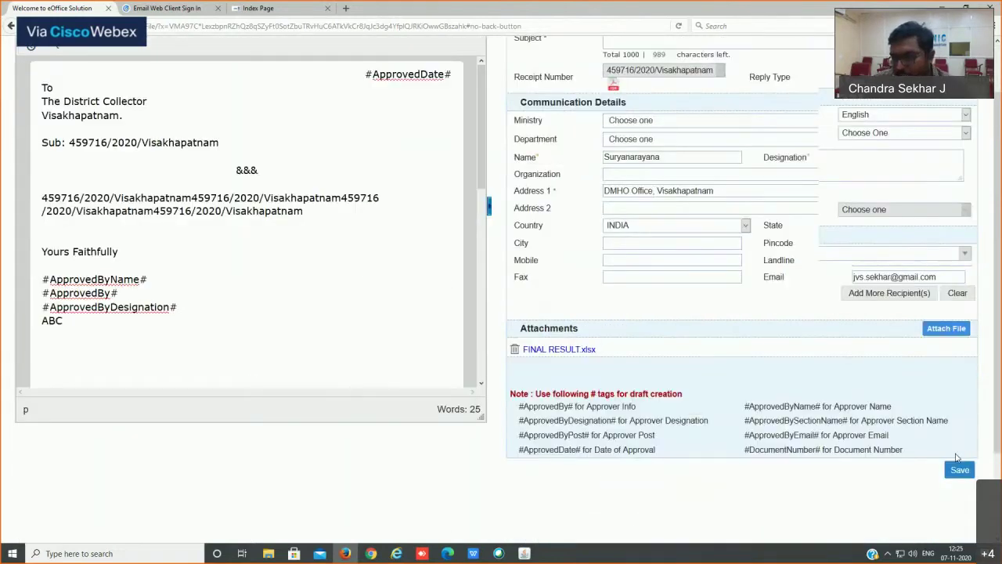
scroll(957, 458, "down", 2)
left_click(960, 380)
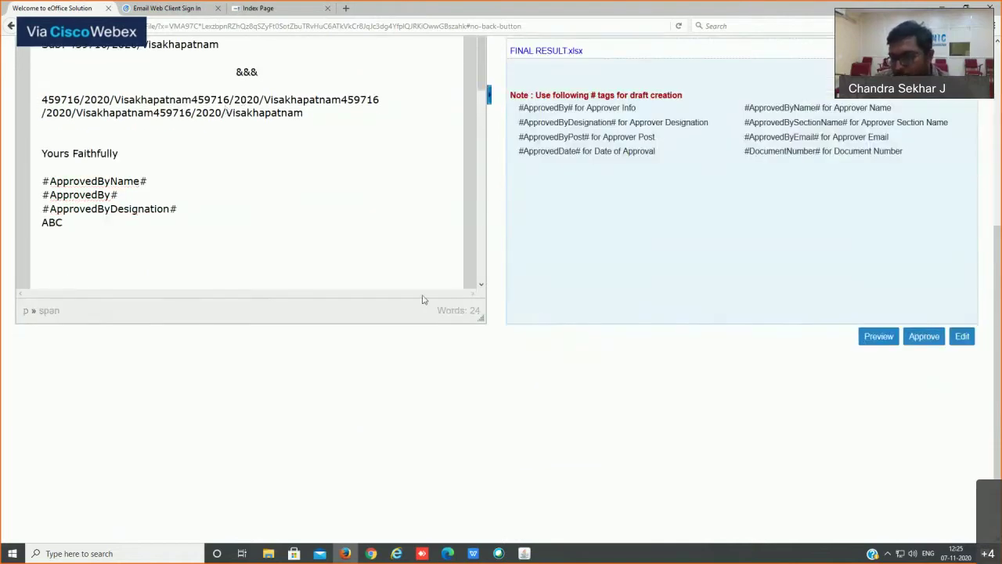
scroll(902, 394, "up", 2)
scroll(929, 422, "down", 1)
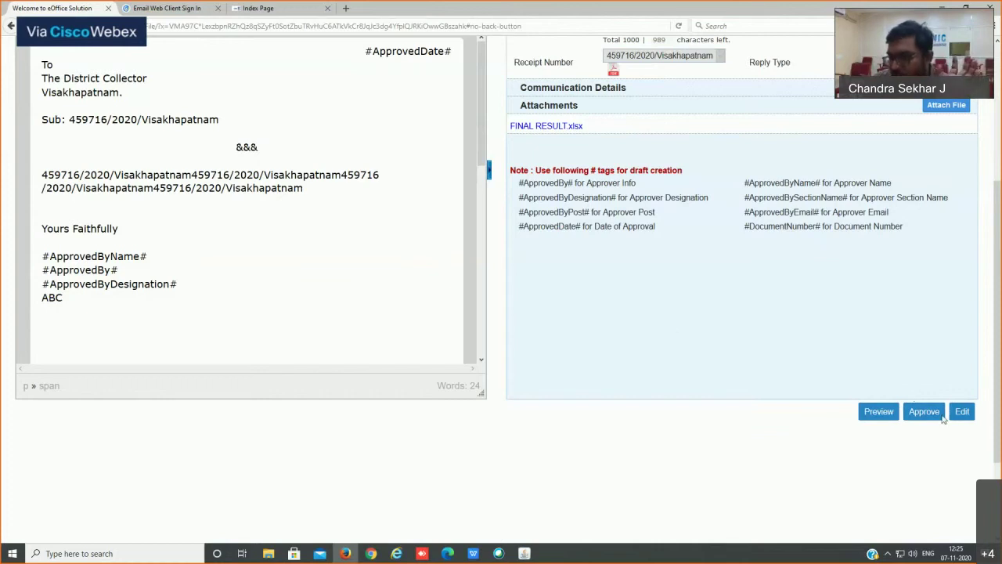
Step: Approve draft DFA/262686, confirming despite the missing #DocumentNumber# tag warning
left_click(924, 412)
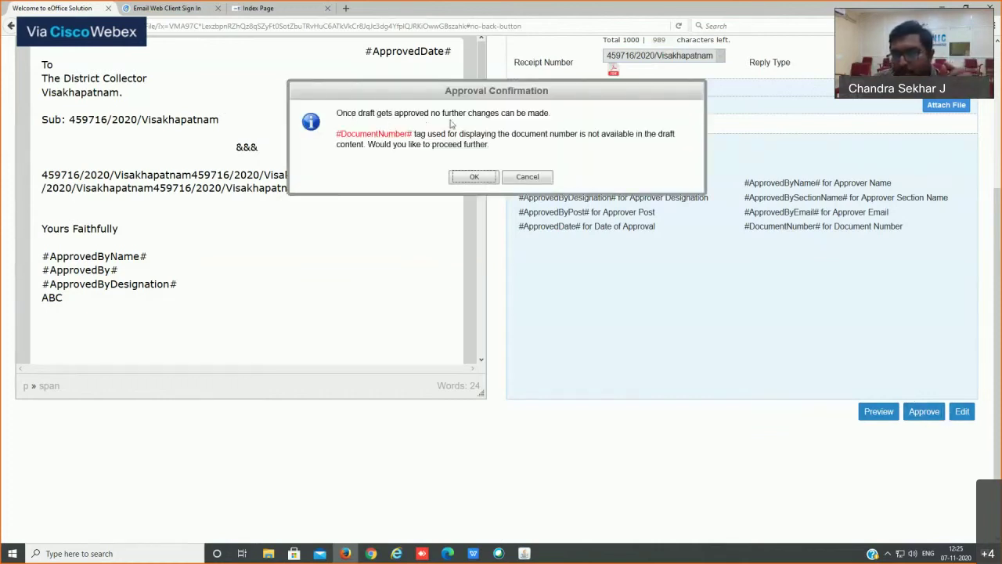
left_click_drag(542, 116, 332, 123)
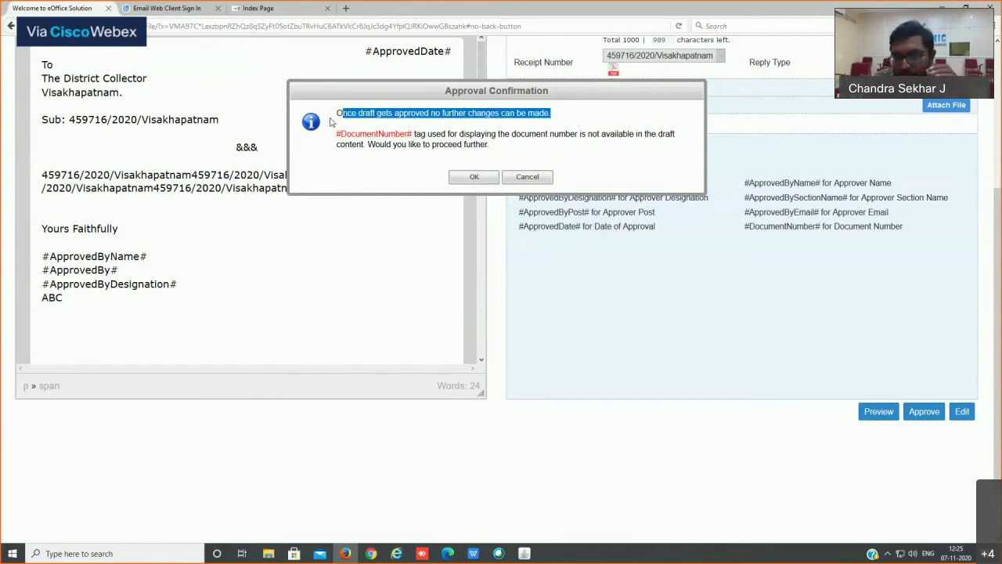
left_click(475, 178)
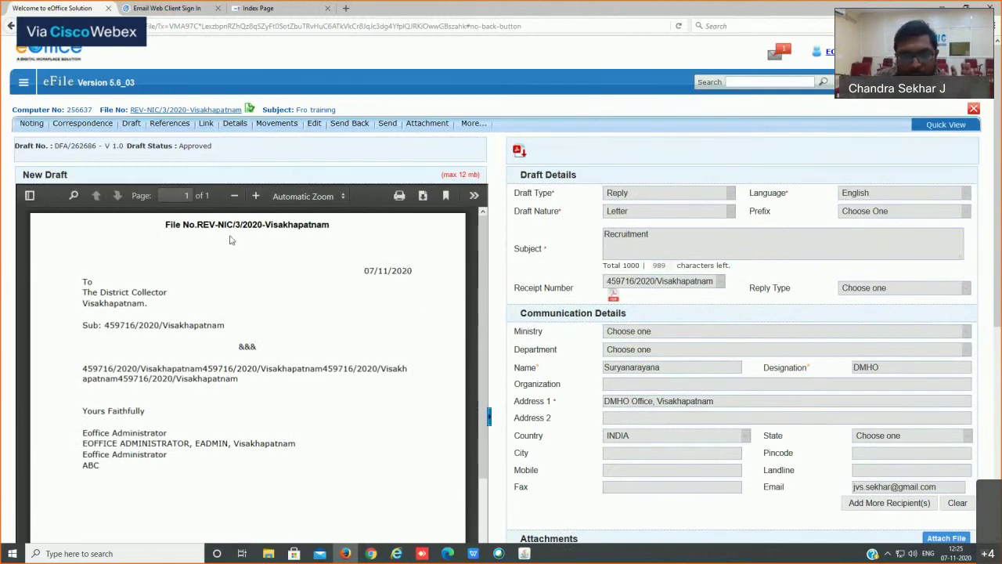
Step: Review the approval date 07/11/2020 filled into the approved letter
left_click_drag(363, 270, 426, 277)
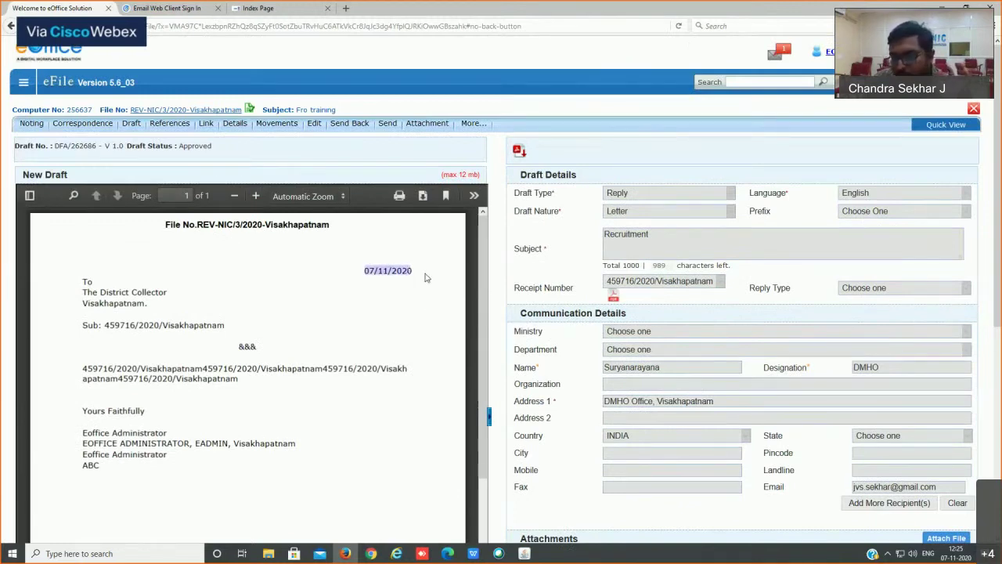
left_click(426, 277)
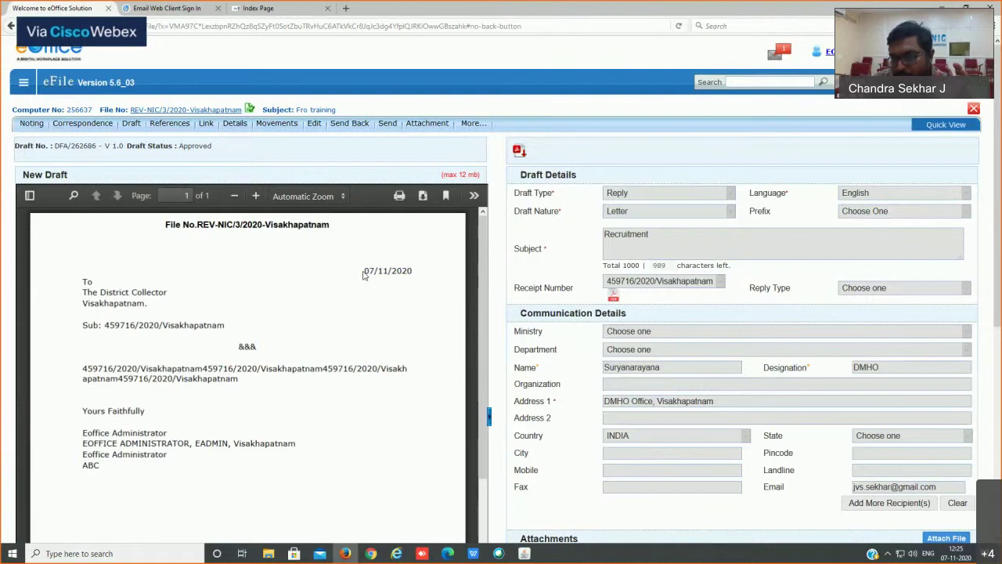
left_click_drag(365, 273, 425, 270)
scroll(419, 274, "down", 3)
scroll(136, 255, "down", 1)
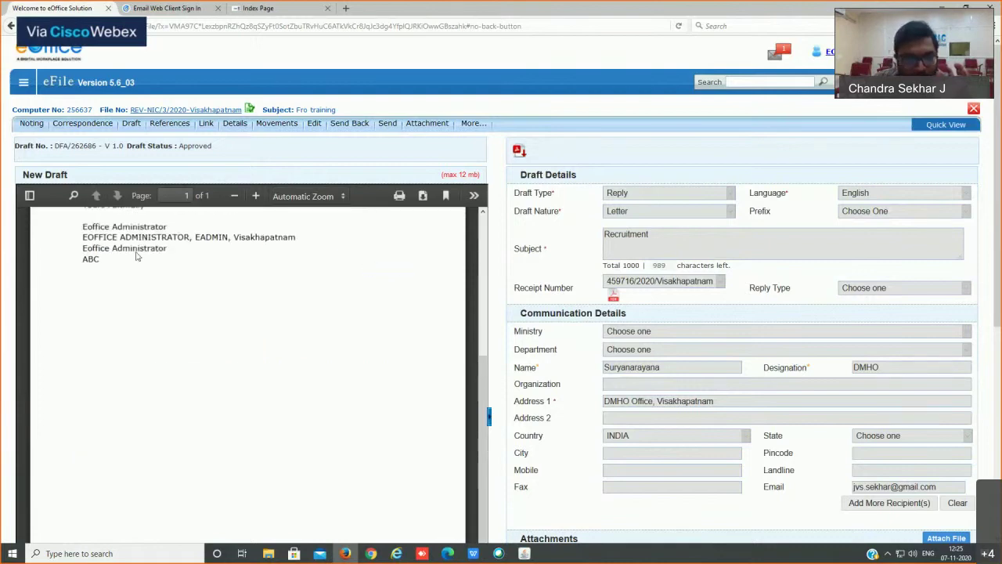
scroll(81, 258, "up", 1)
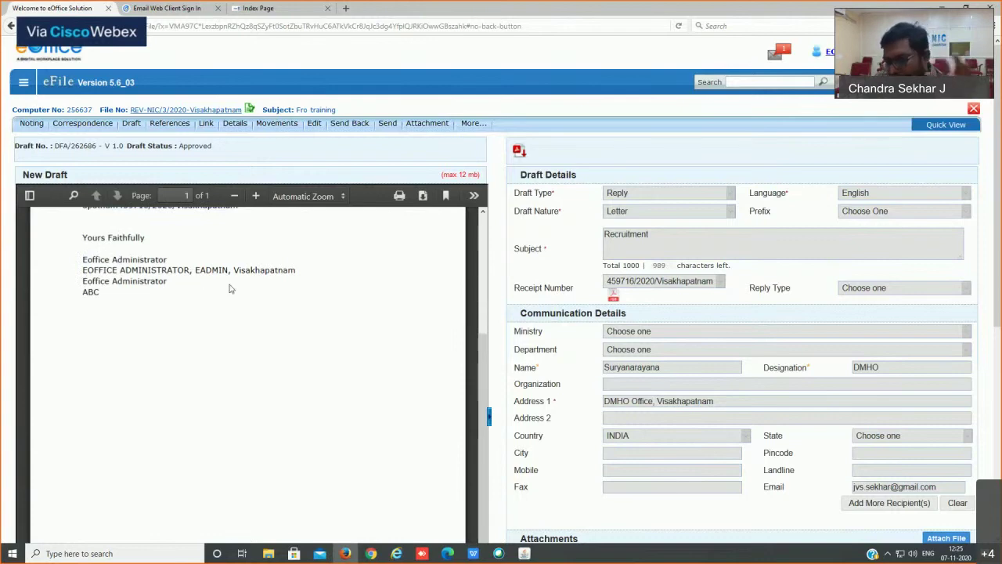
Step: Check the filled-in signature block and the #DocumentNumber# tag note
left_click_drag(81, 235, 219, 295)
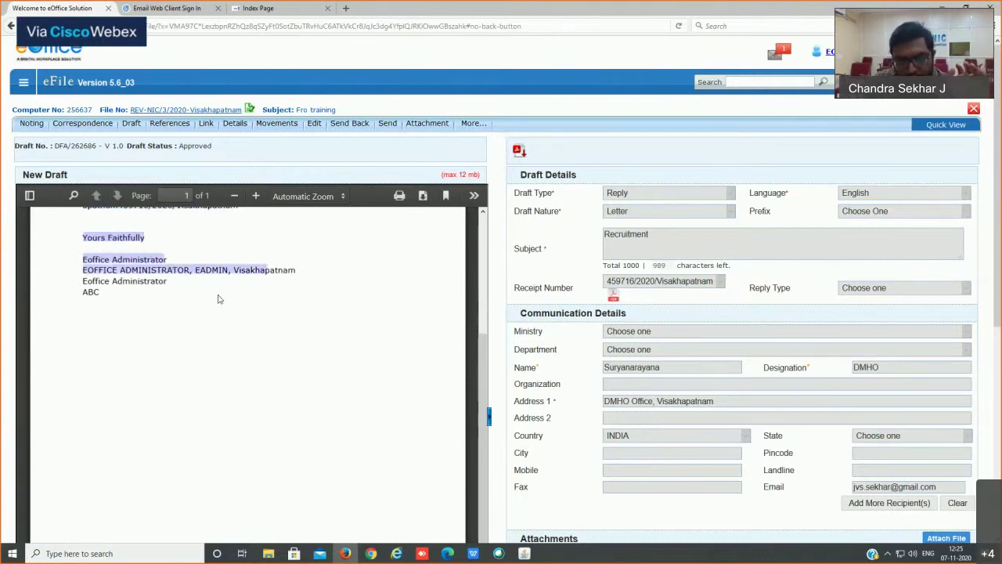
left_click(174, 285)
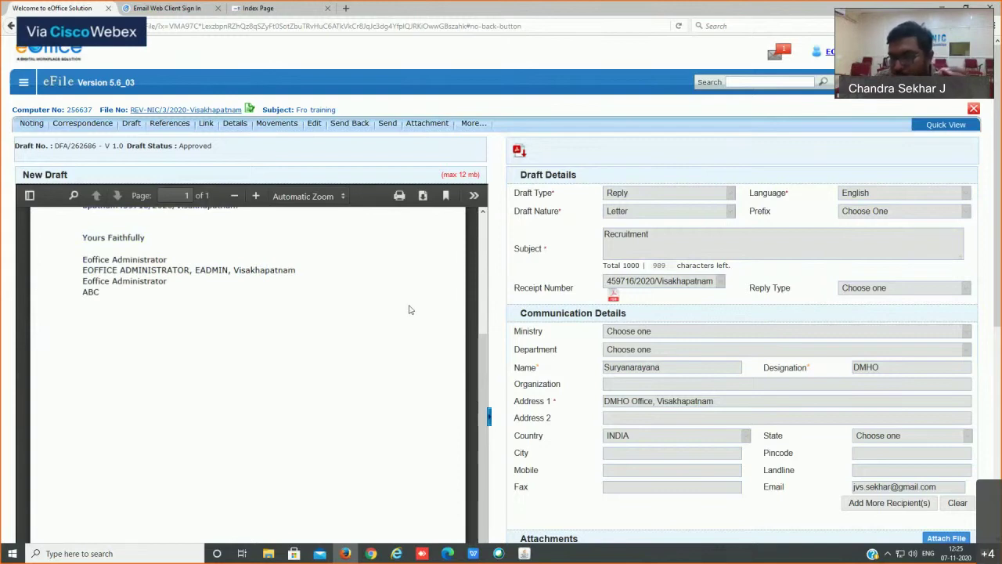
scroll(701, 360, "down", 1)
scroll(818, 363, "down", 4)
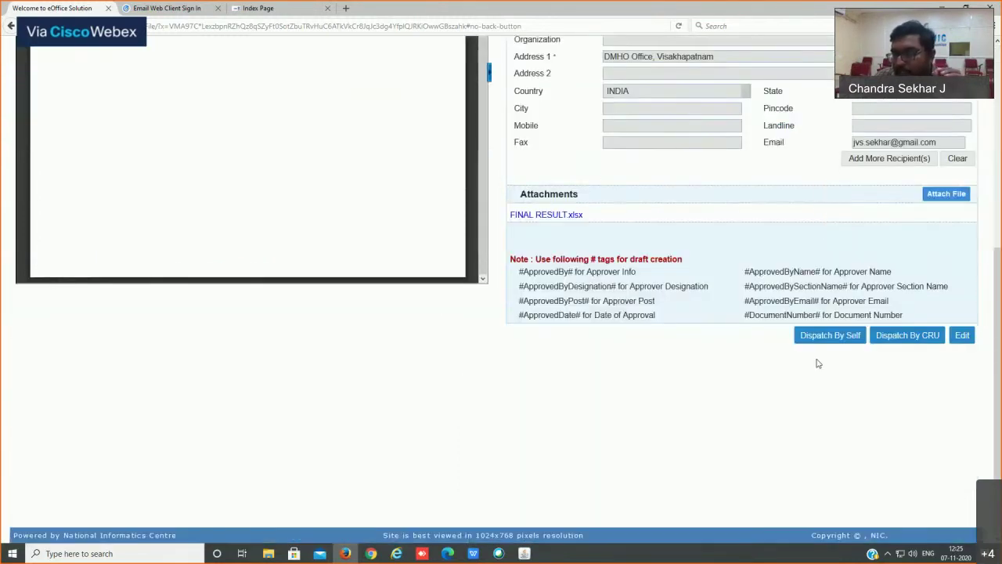
left_click_drag(781, 340, 776, 344)
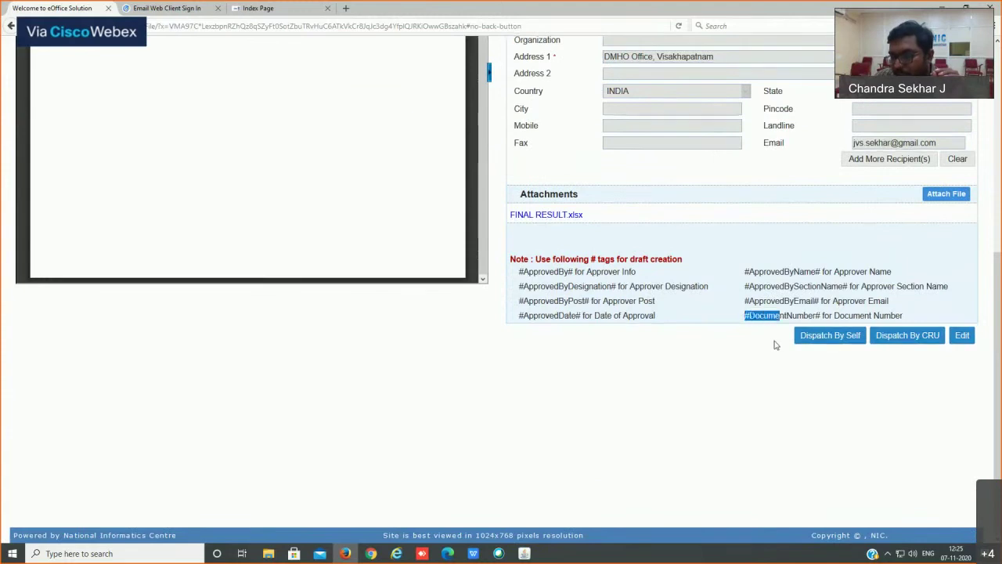
left_click(764, 343)
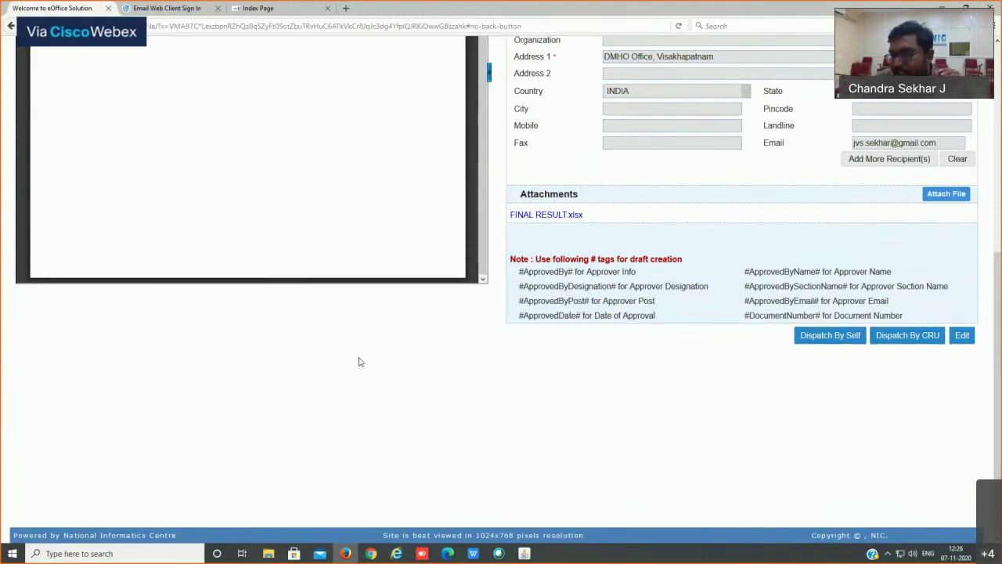
scroll(359, 362, "up", 5)
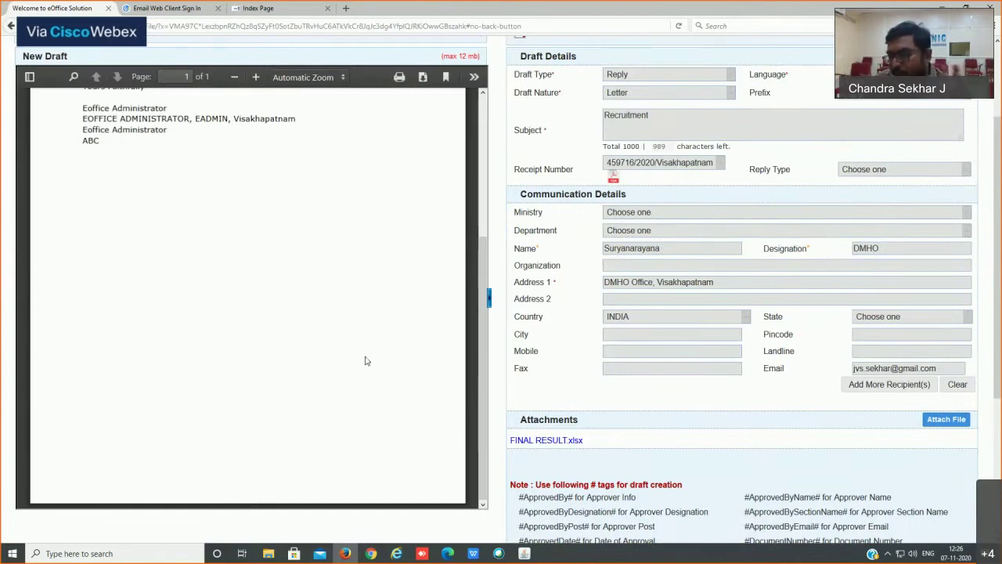
scroll(378, 356, "up", 5)
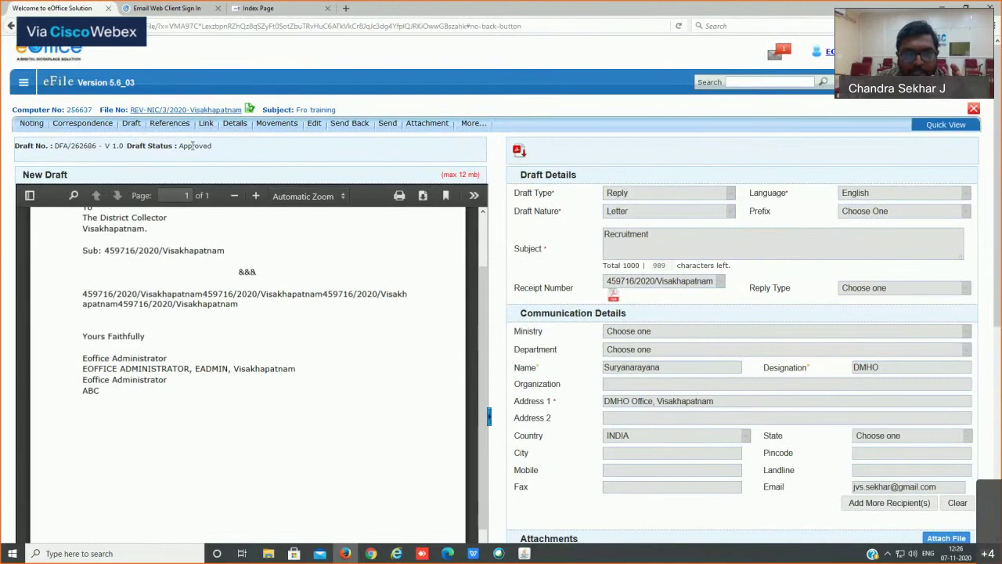
Step: Point out the draft's Approved status
double_click(189, 147)
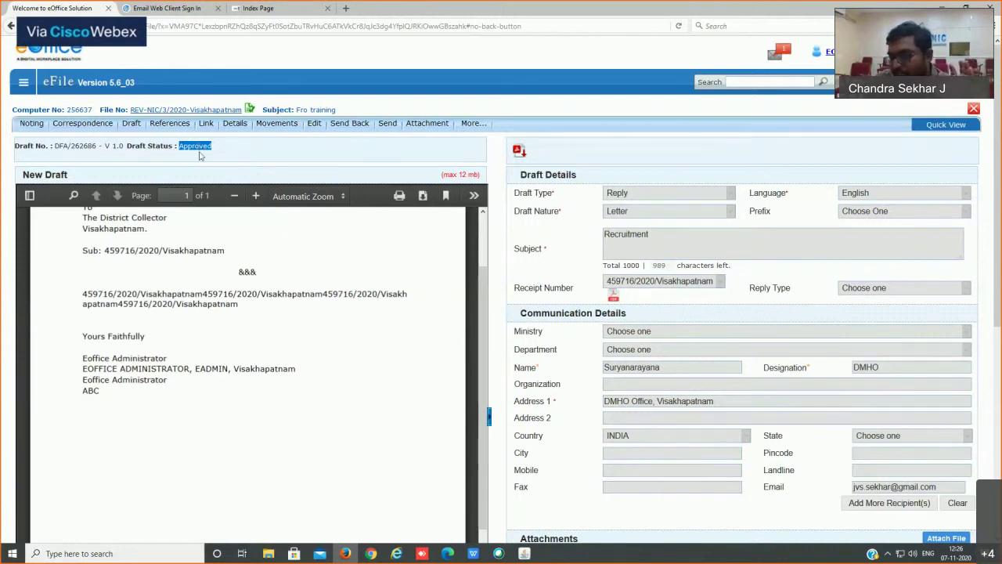
scroll(635, 336, "down", 4)
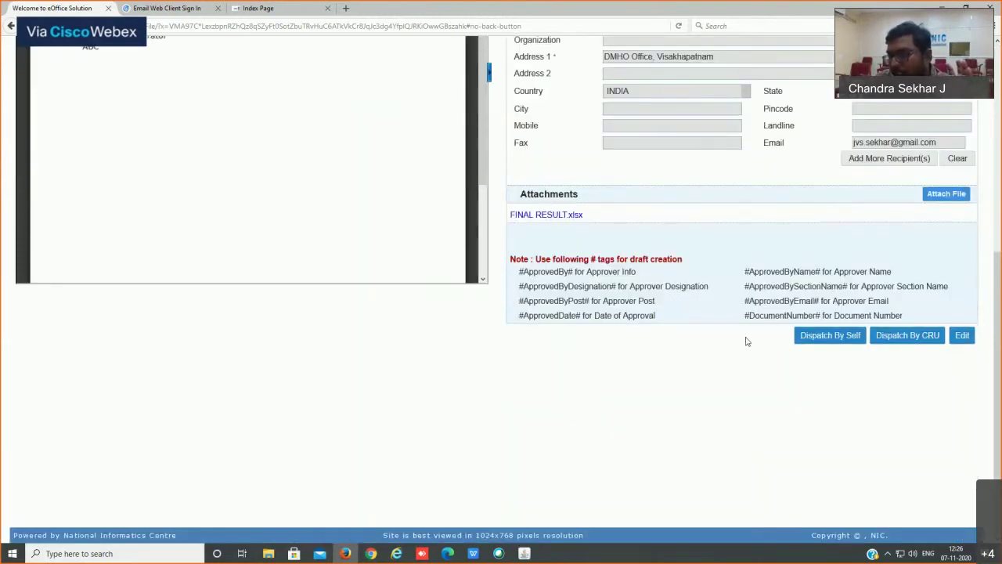
left_click_drag(747, 337, 769, 341)
left_click(479, 364)
scroll(479, 365, "up", 5)
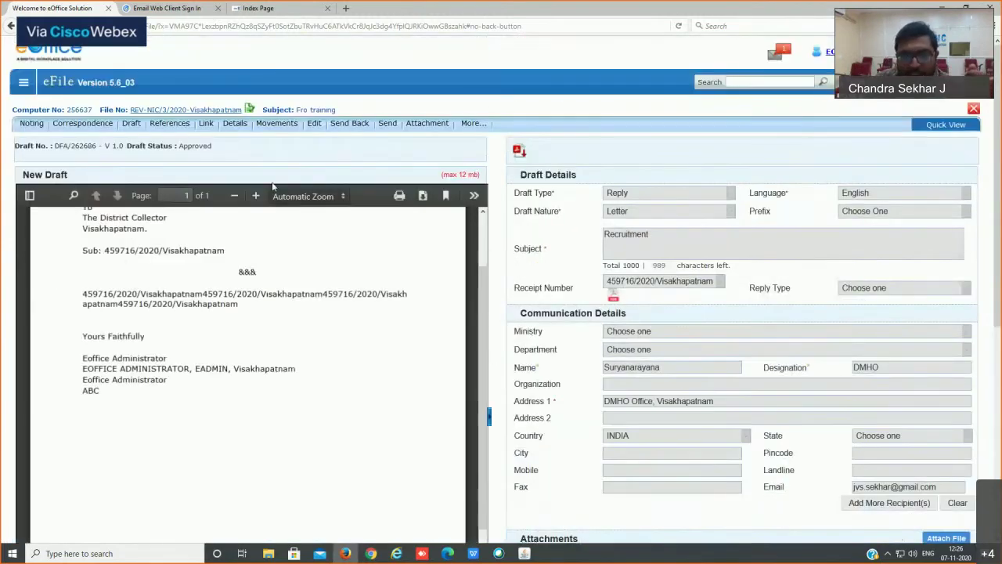
double_click(192, 146)
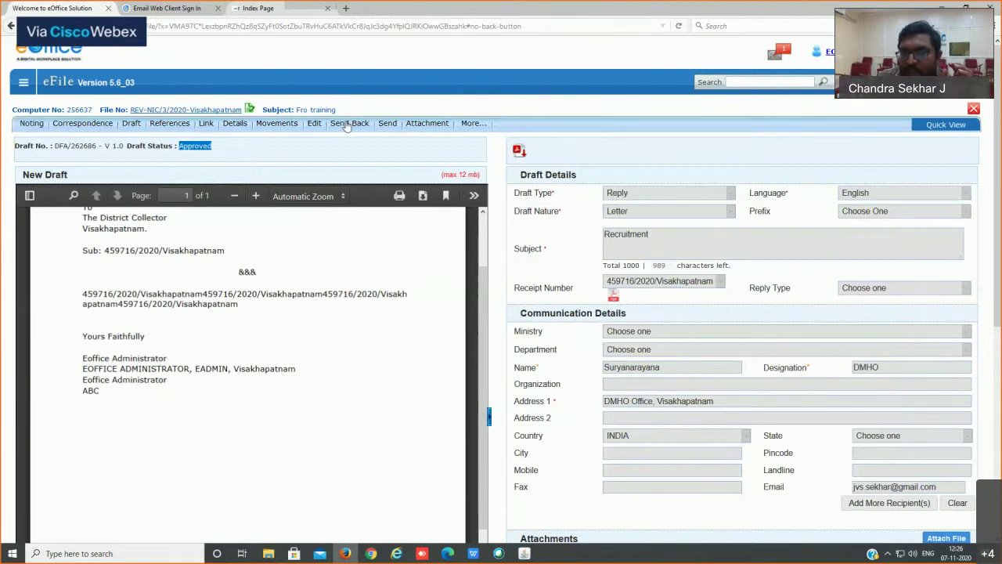
Step: Send the file back with action Approved, then reopen REV-NIC/3/2020-Visakhapatnam
left_click(387, 123)
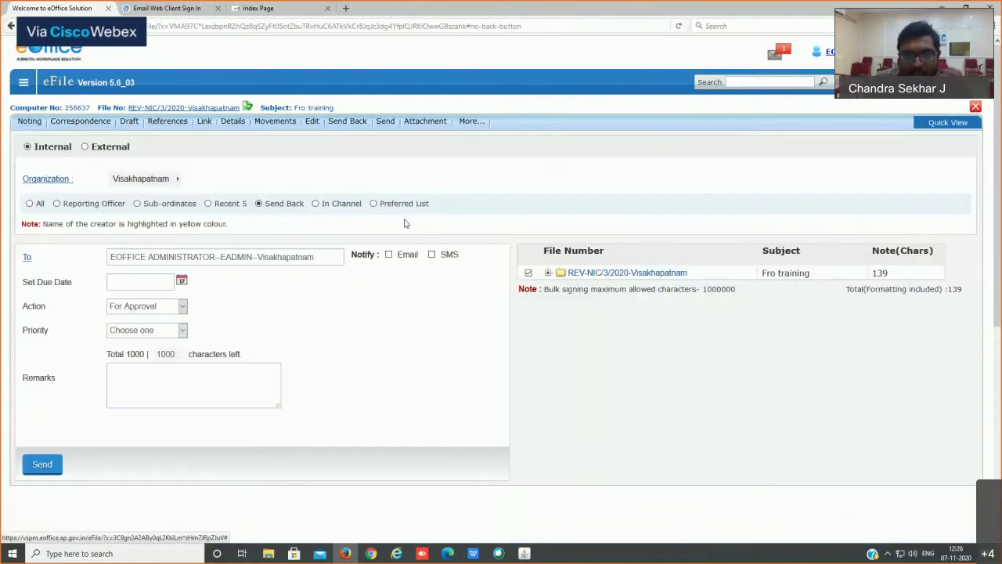
left_click(123, 316)
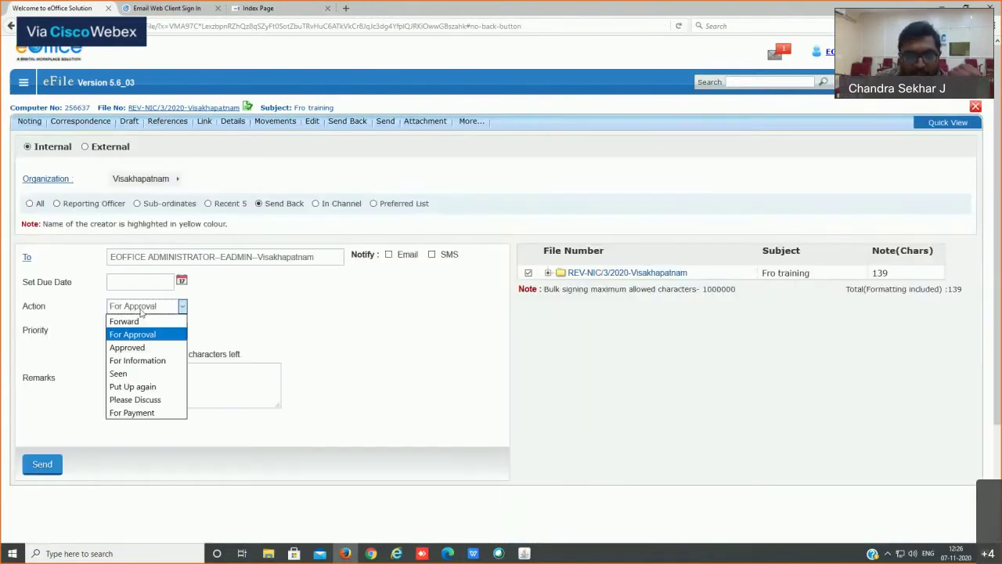
left_click(125, 350)
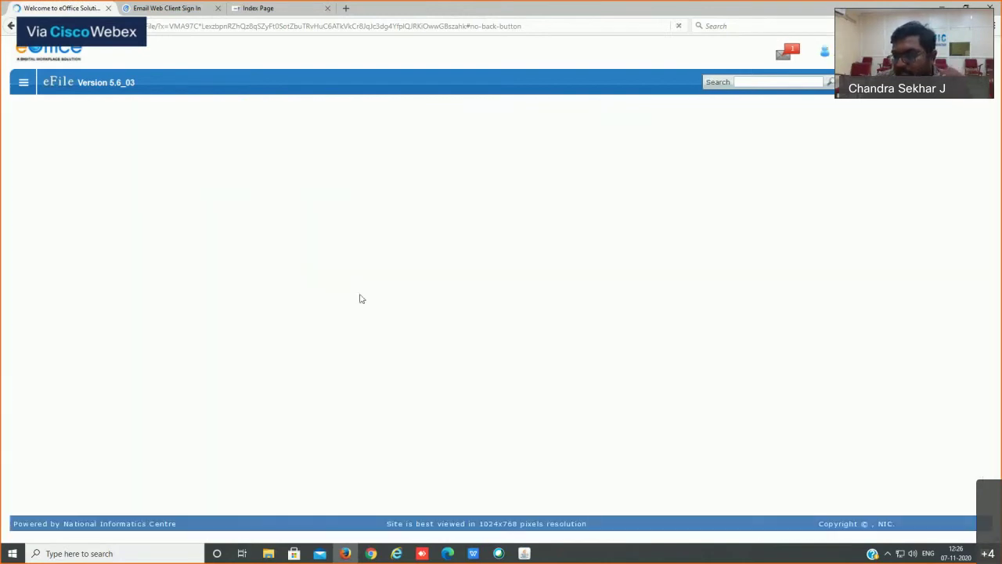
left_click(320, 168)
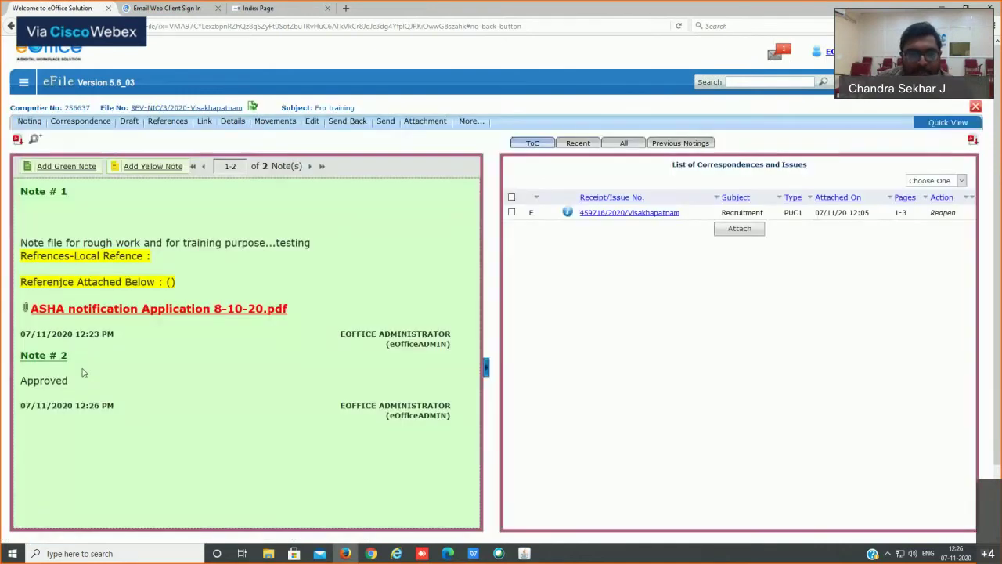
Step: List the file's drafts via Draft > View Draft, showing DFA/262686 as Approved
left_click_drag(28, 191, 94, 204)
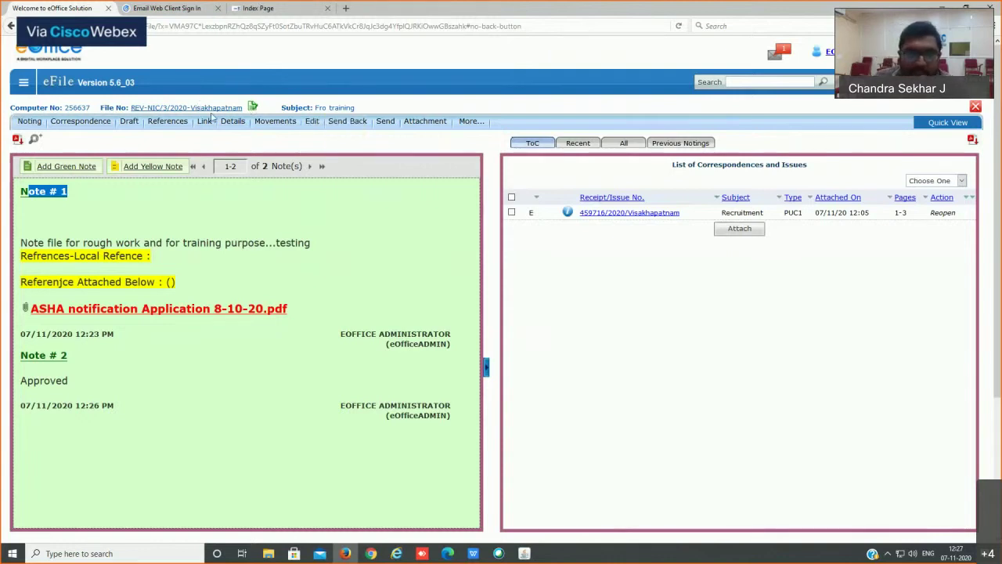
mouse_move(129, 122)
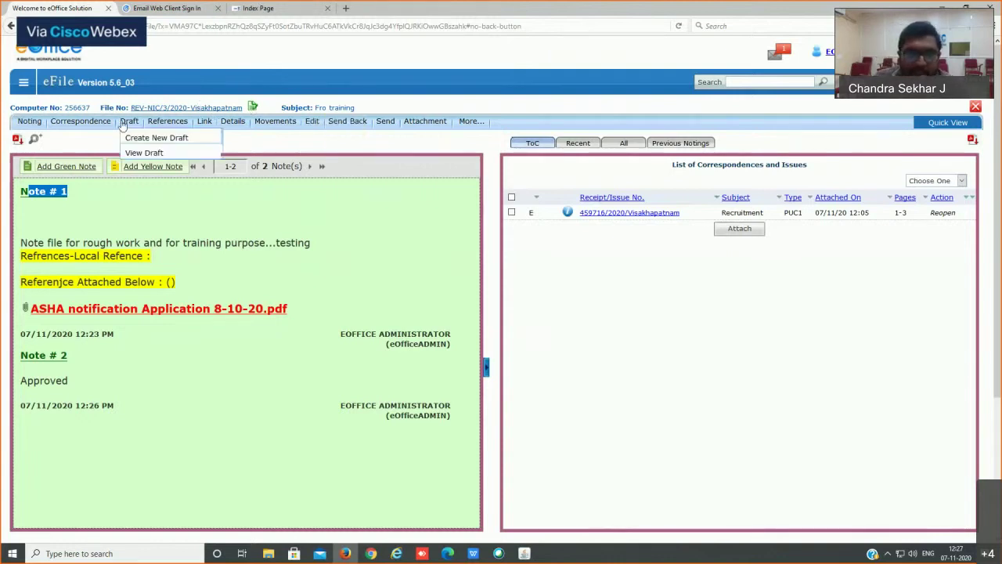
left_click(147, 154)
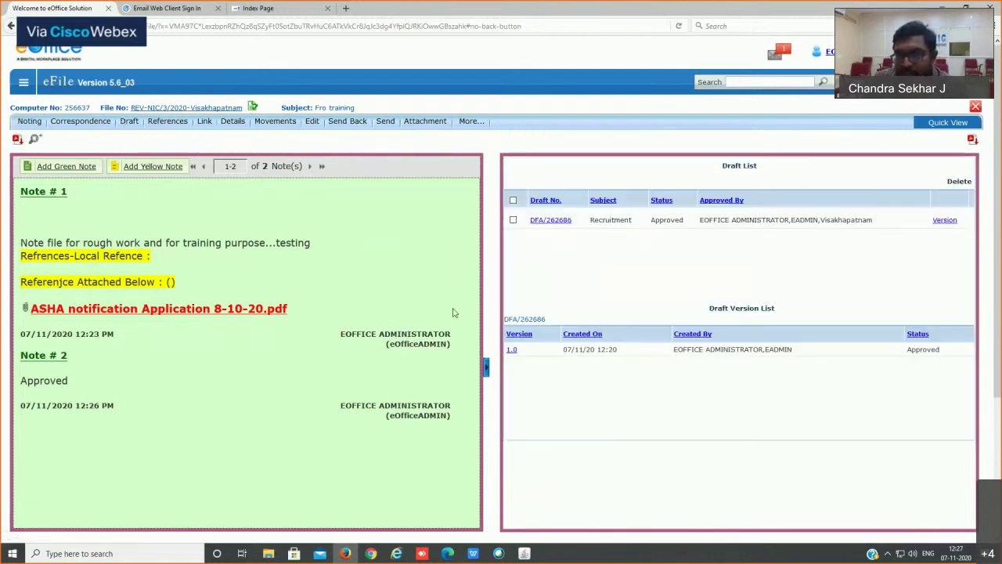
Step: Open approved draft DFA/262686 and scroll through its signed letter and details
left_click(554, 223)
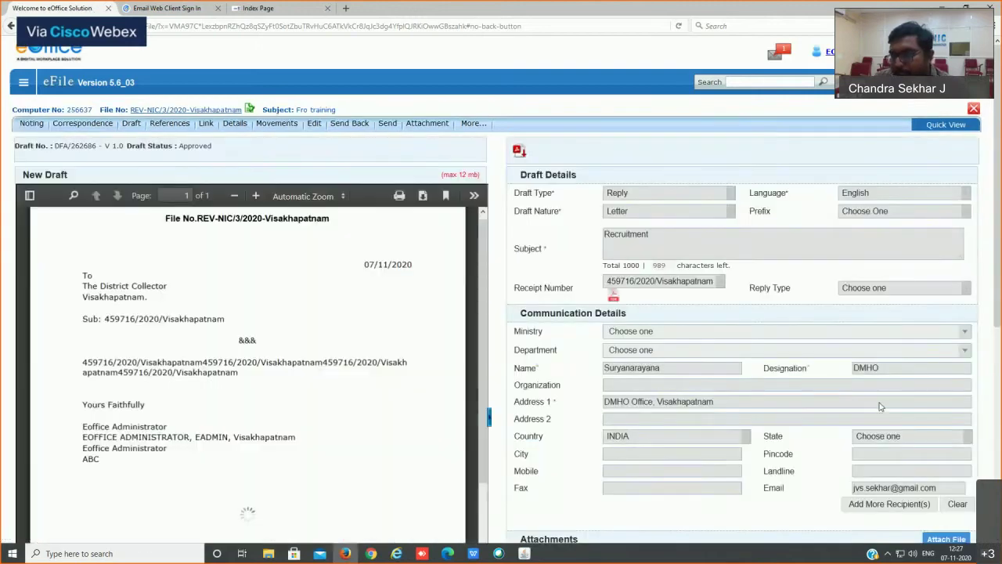
scroll(880, 406, "down", 5)
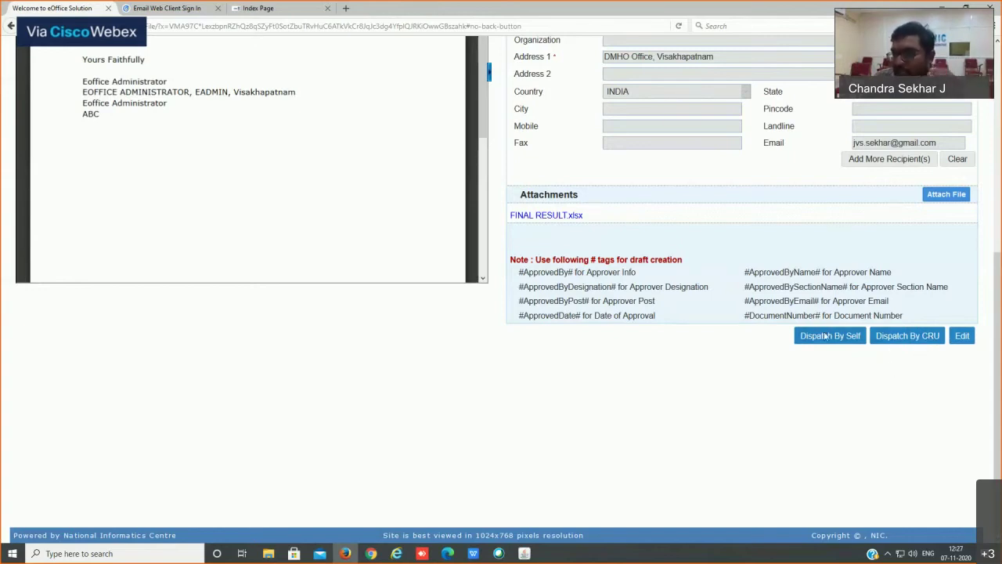
scroll(723, 313, "up", 3)
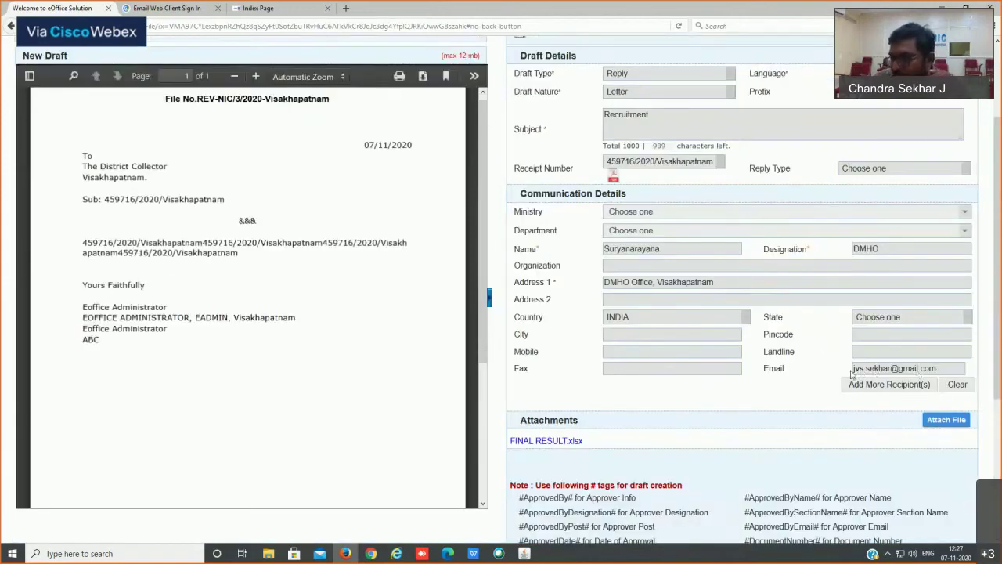
scroll(843, 372, "down", 3)
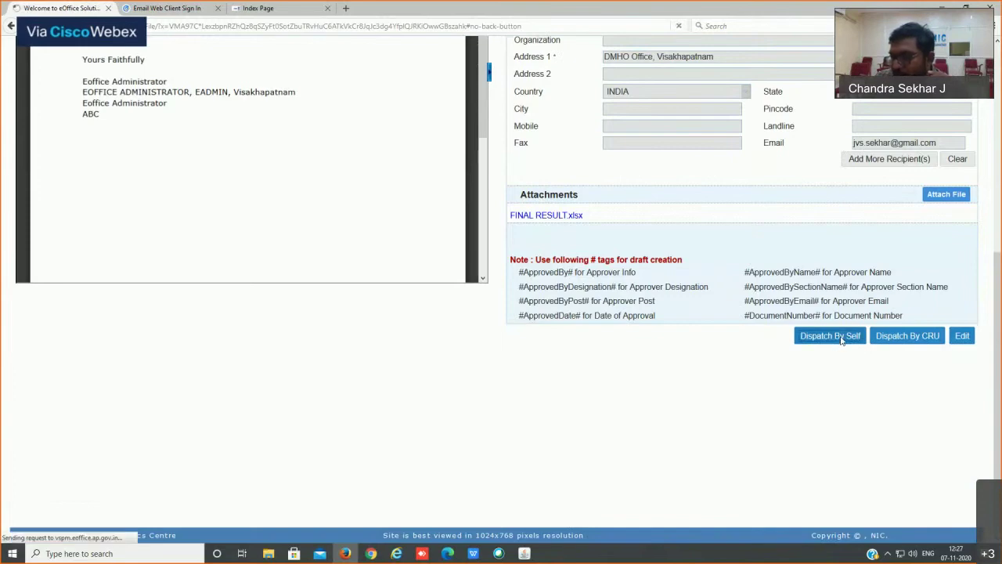
Step: Start Dispatch By Self, switching from postal/out-register details to e-mail details
left_click(832, 336)
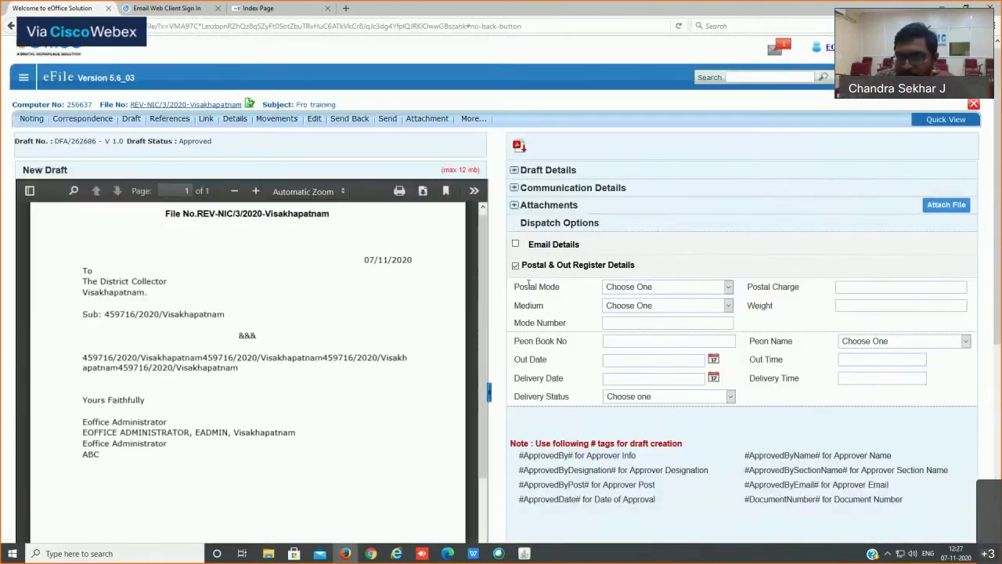
left_click(516, 266)
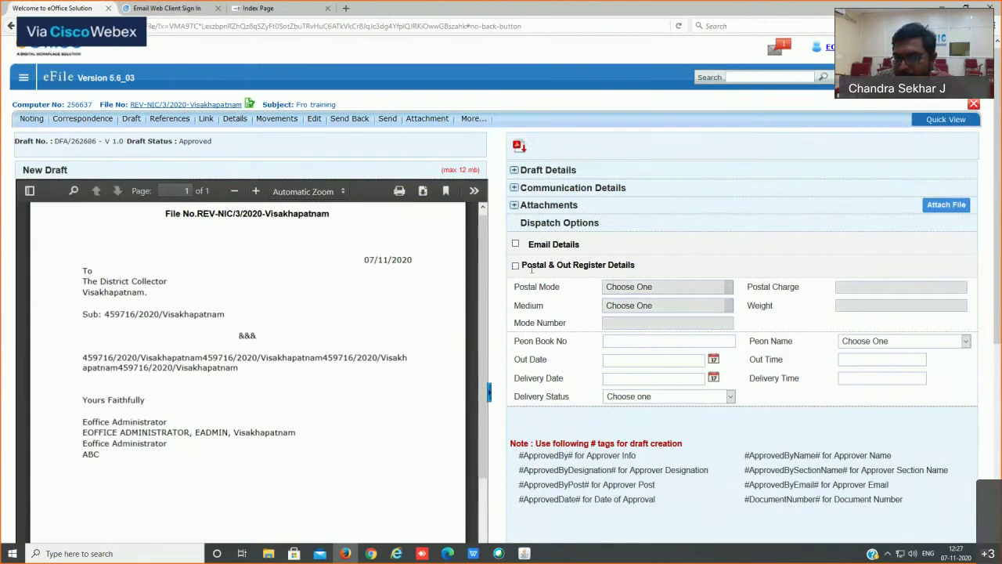
left_click(516, 245)
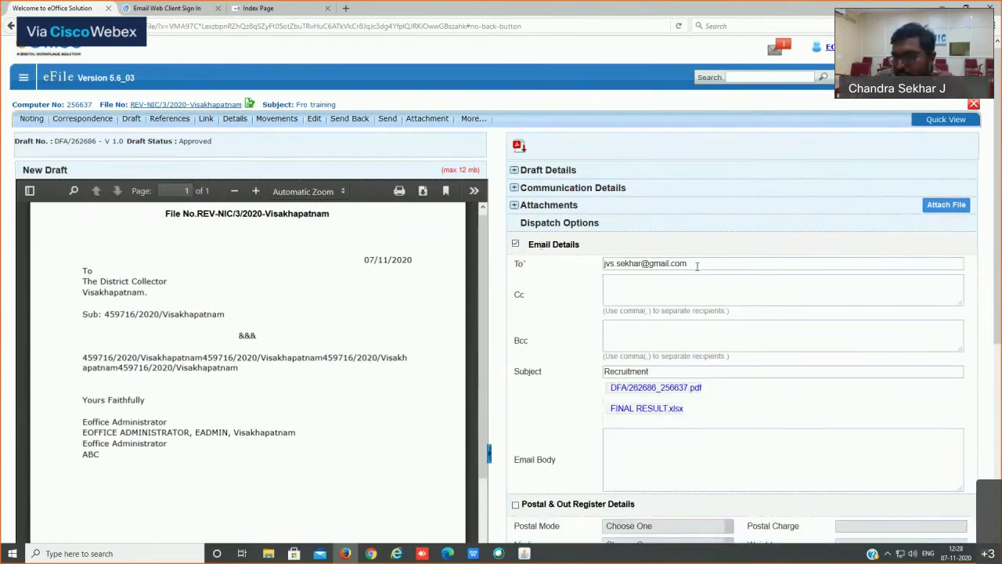
left_click_drag(691, 263, 603, 264)
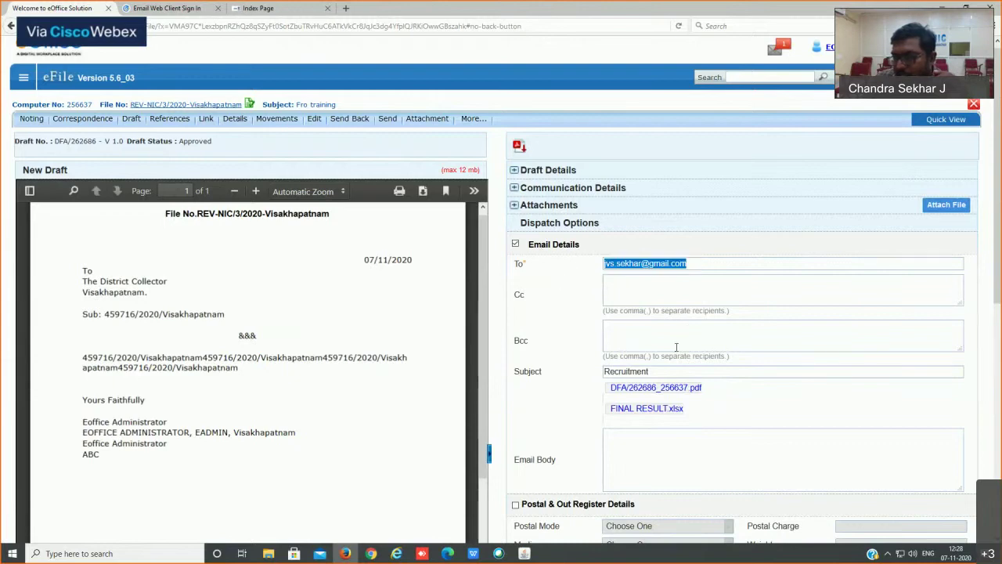
scroll(652, 370, "down", 1)
scroll(652, 370, "down", 3)
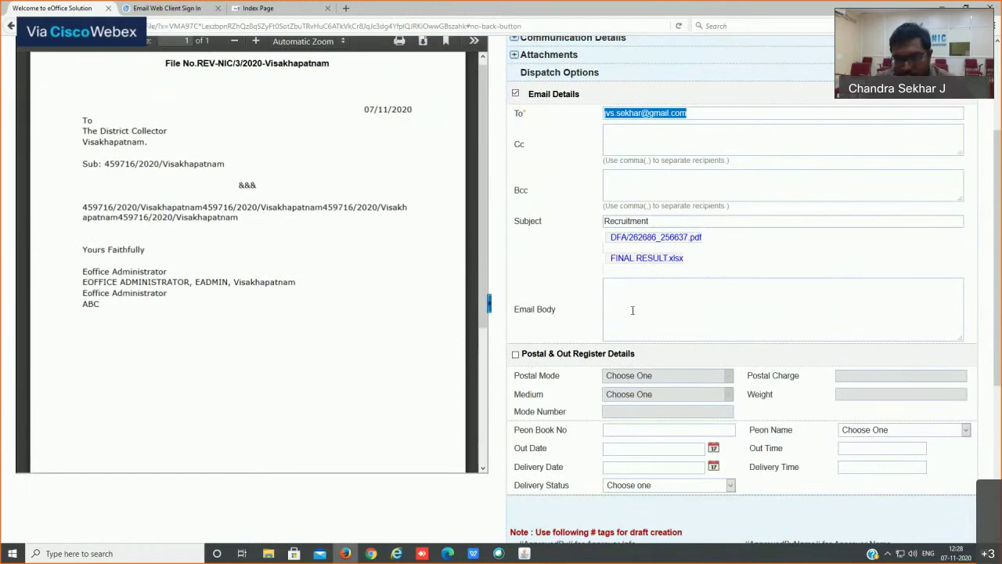
Step: Write the e-mail body 'Please find attached', correcting the typos
left_click(632, 310)
type("PLease ")
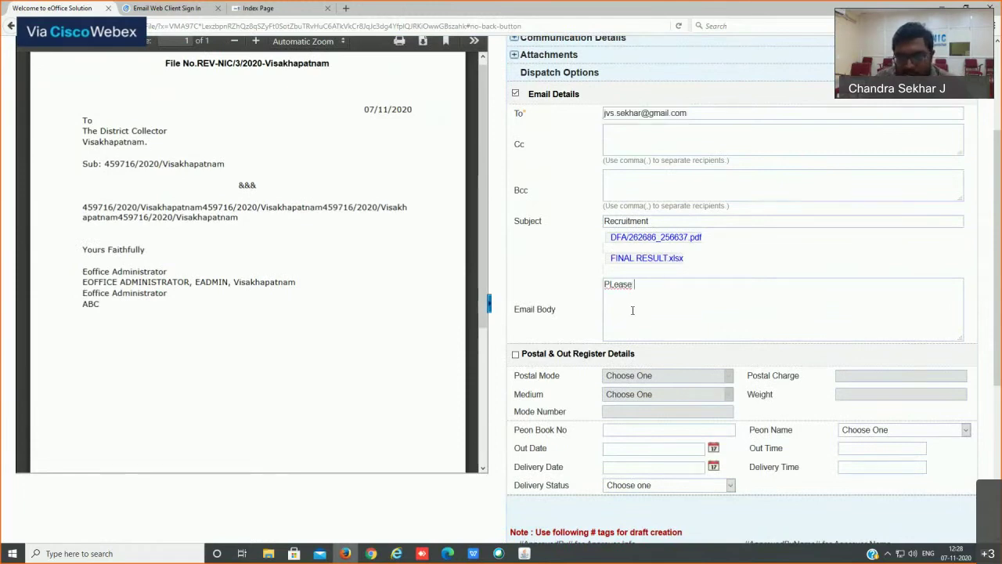
type("find attacfhed")
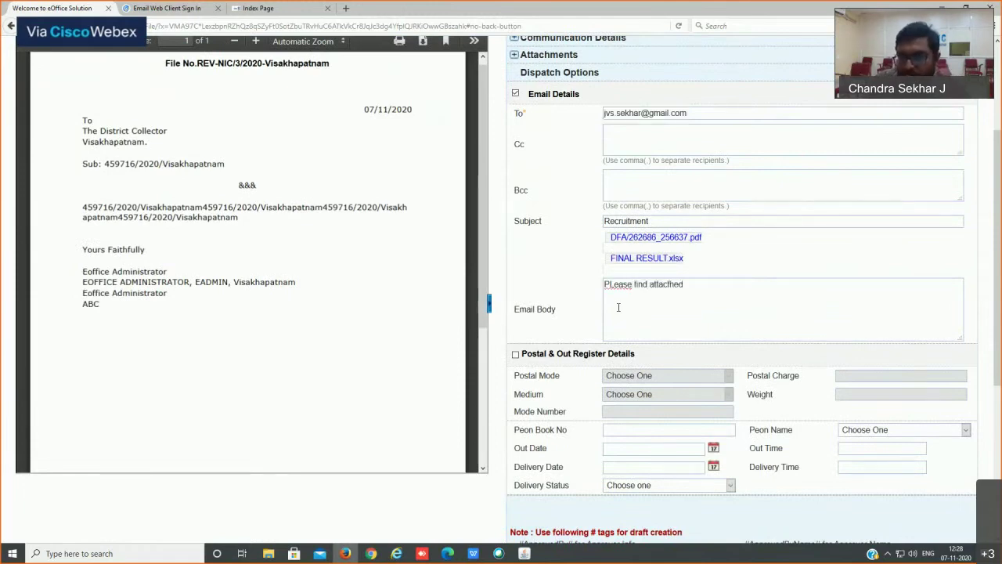
left_click(671, 284)
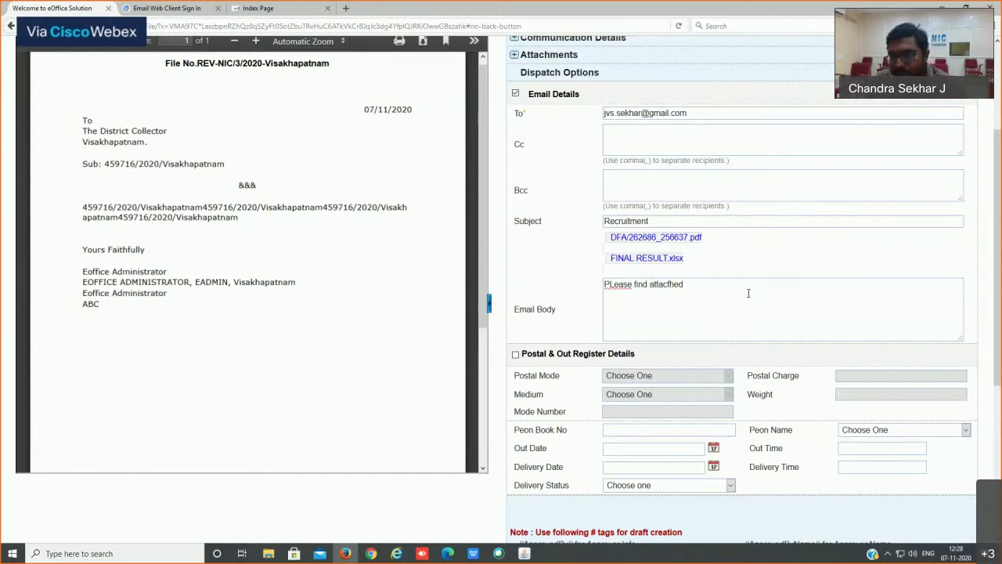
key("BackSpace")
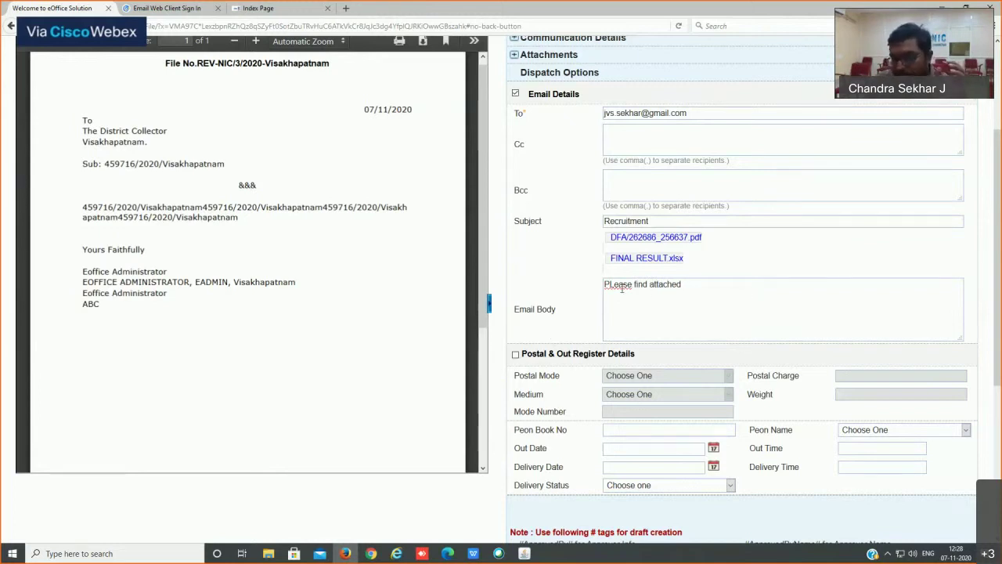
left_click(615, 285)
key("BackSpace")
type("l")
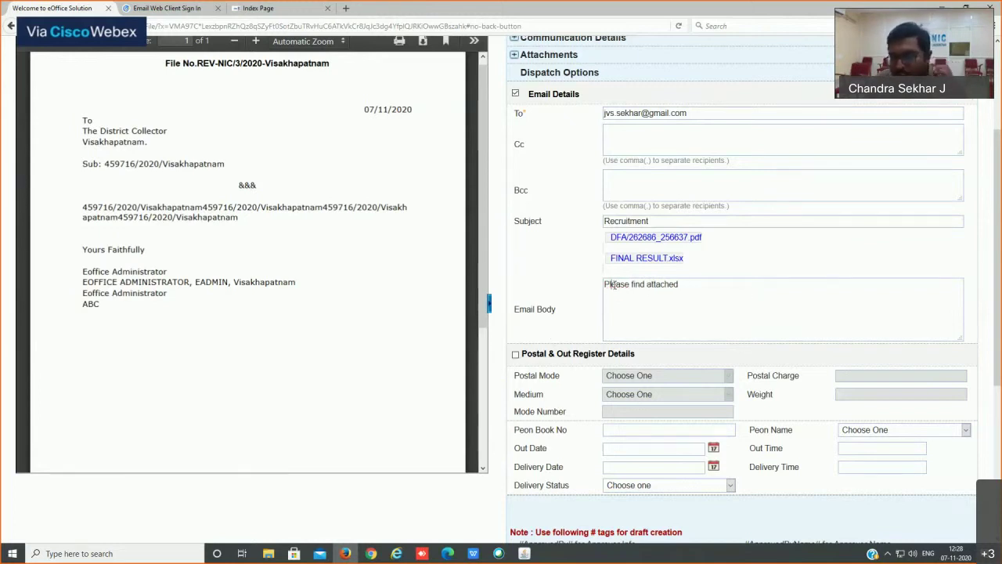
scroll(741, 332, "down", 5)
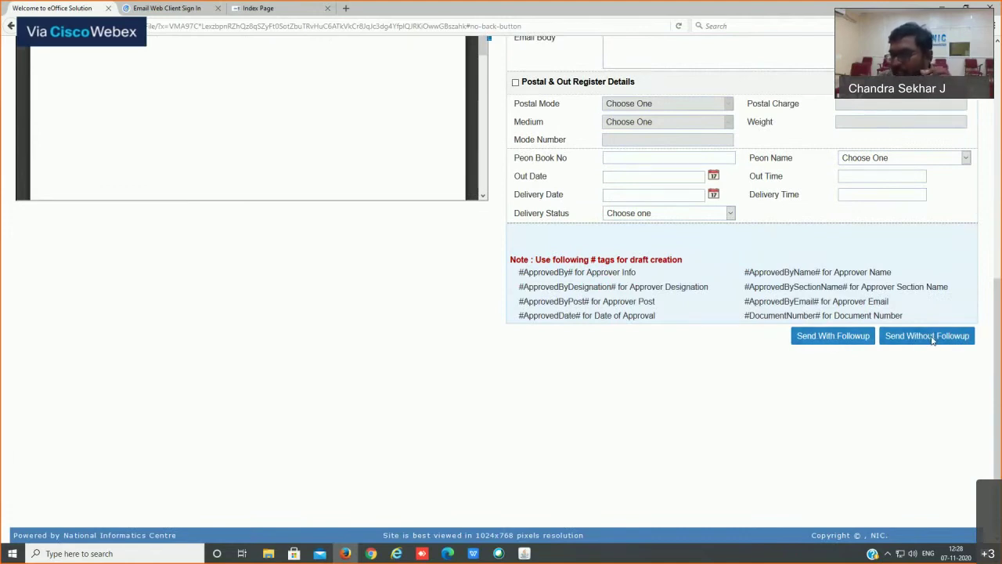
Step: Dispatch the draft by e-mail without follow-up as I/59435/2020, then return to Inbox
left_click(932, 337)
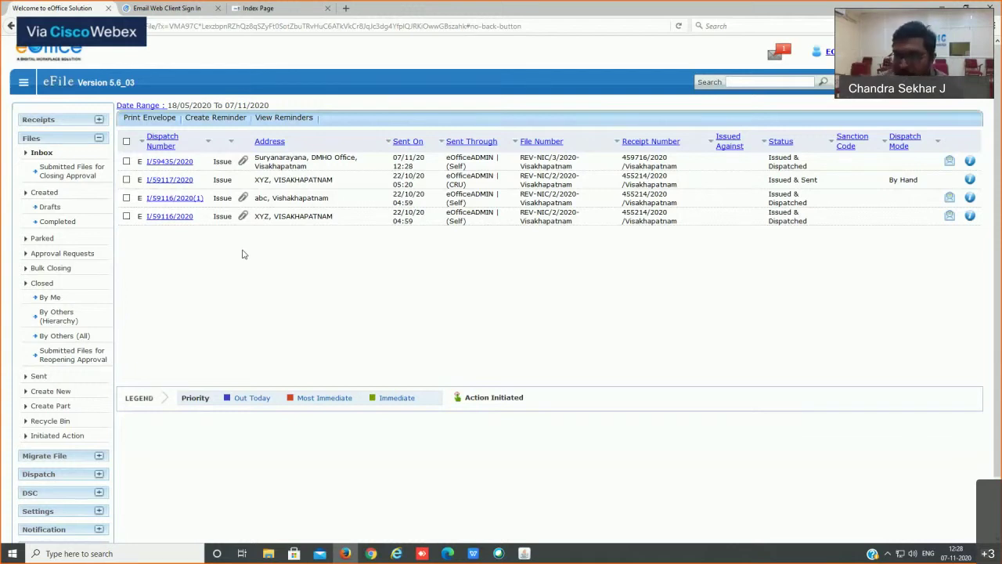
left_click(43, 154)
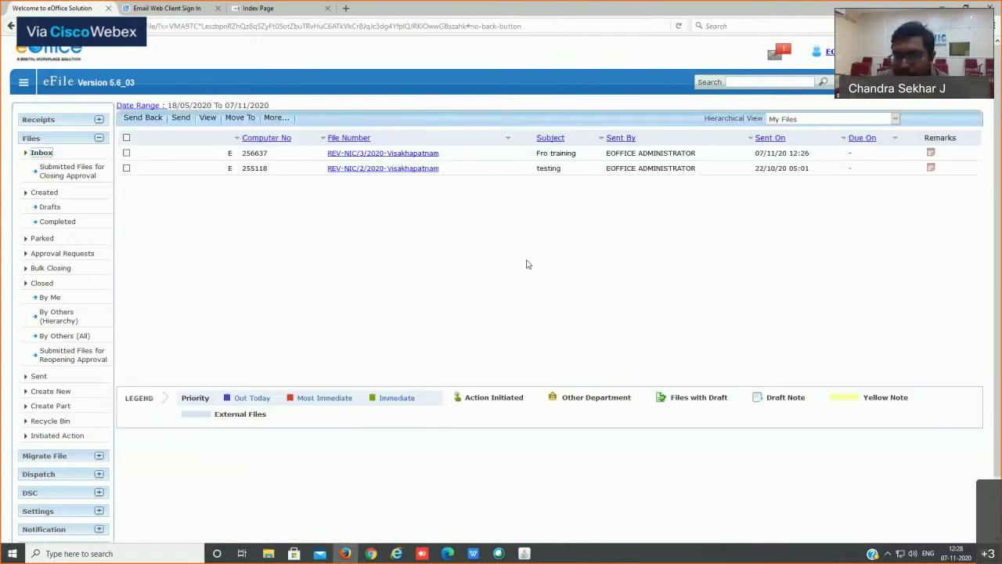
Step: Show the Inbox of received files, then bring up the Cisco Webex meetings panel
left_click(37, 154)
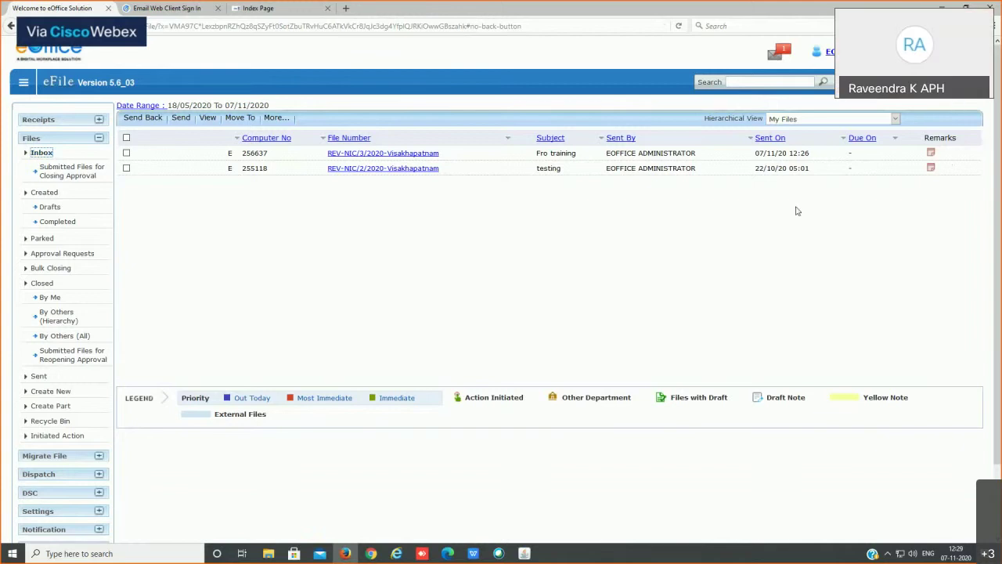
left_click(499, 554)
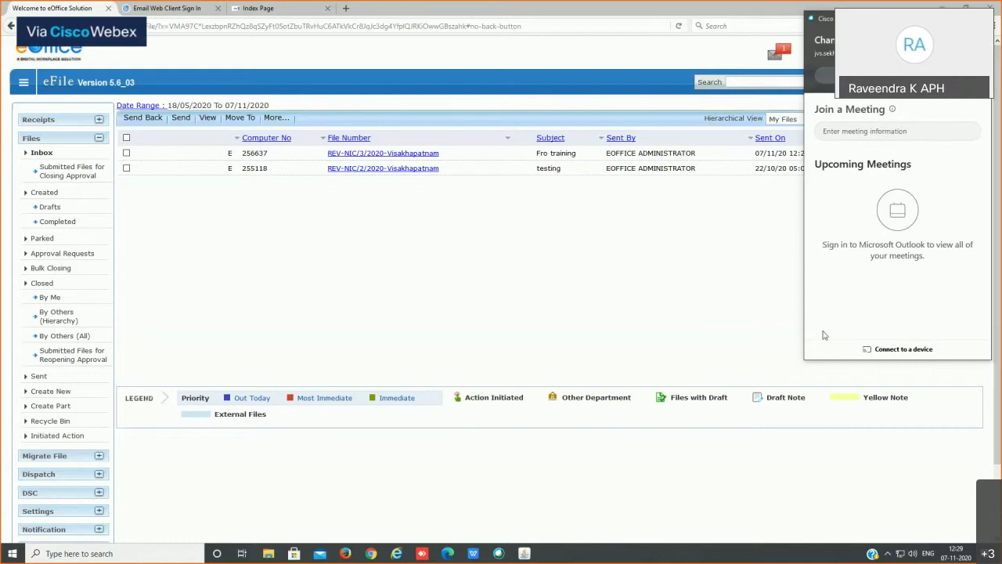
left_click_drag(807, 361, 811, 369)
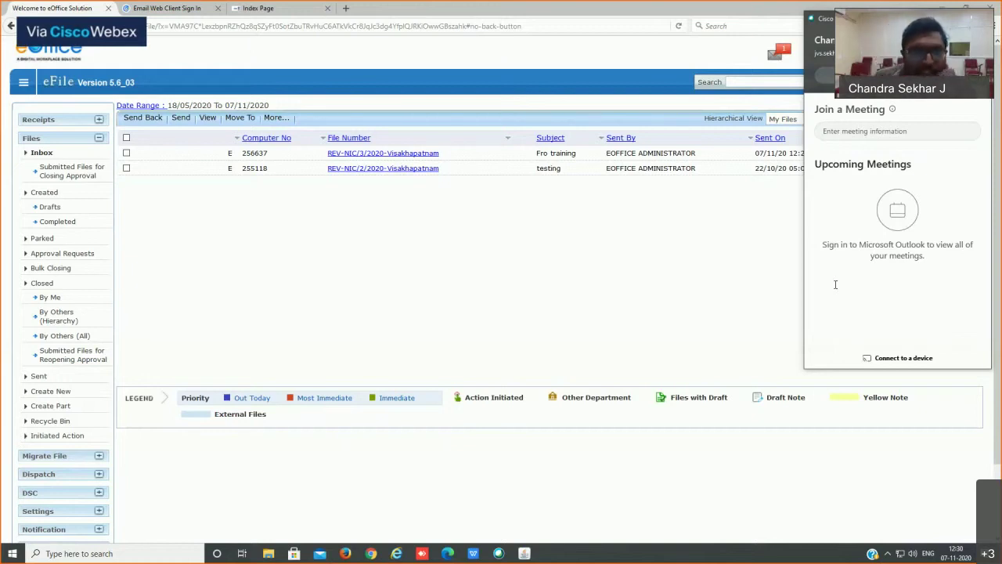
Step: Return to eOffice and open receipt 459716(1)/2020/Visakhapatnam from the Receipts Inbox for editing
left_click(39, 145)
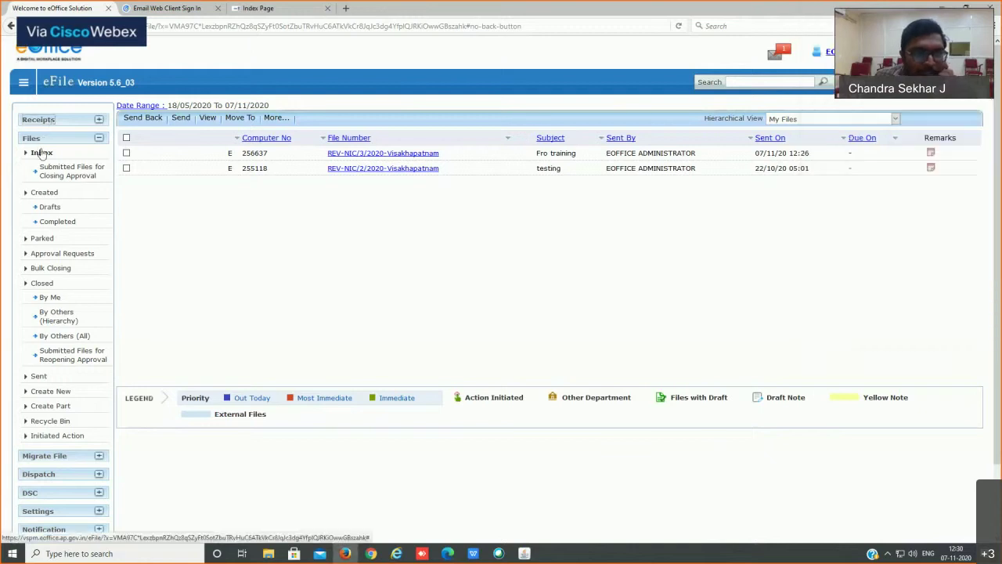
left_click(60, 123)
left_click(40, 152)
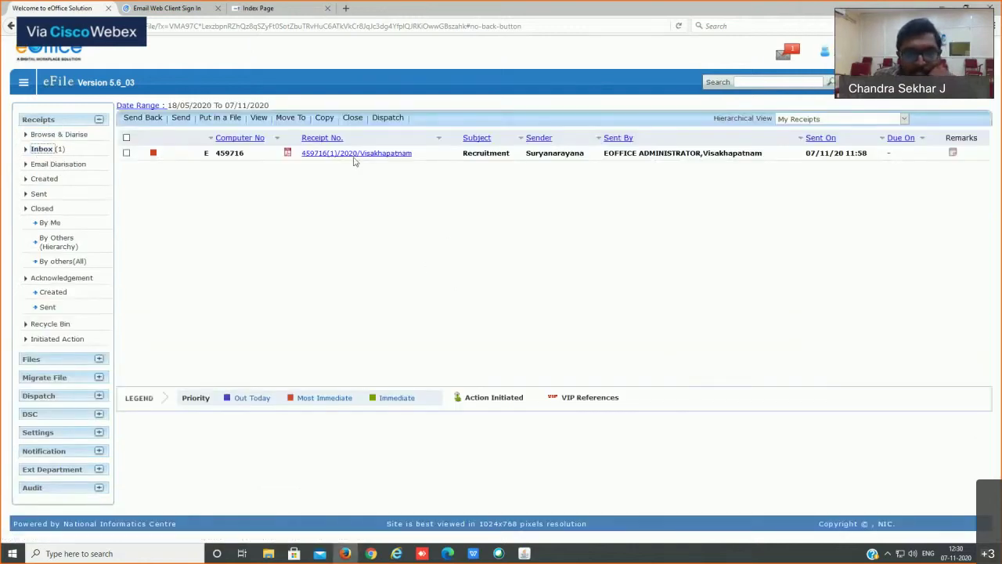
left_click(358, 154)
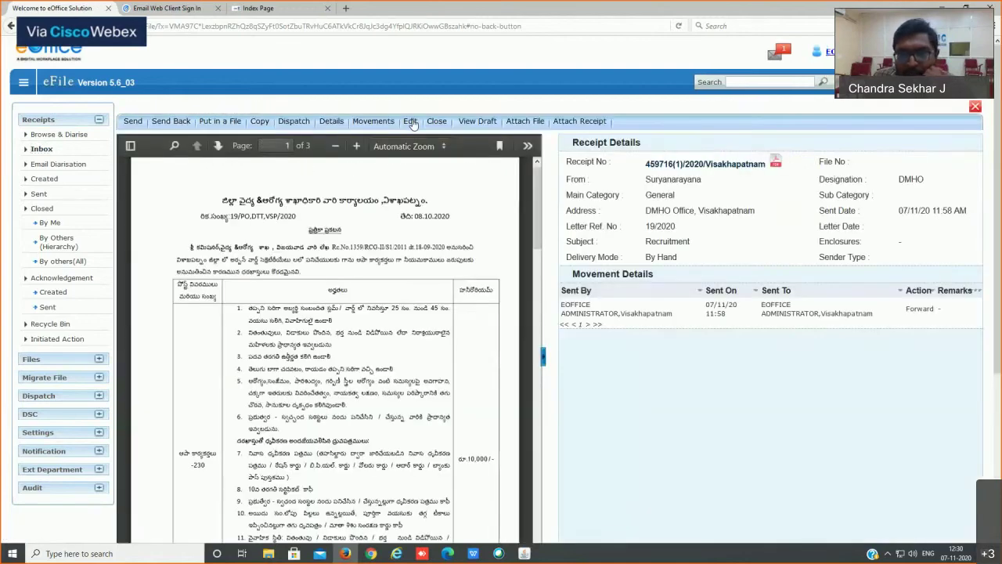
left_click(410, 121)
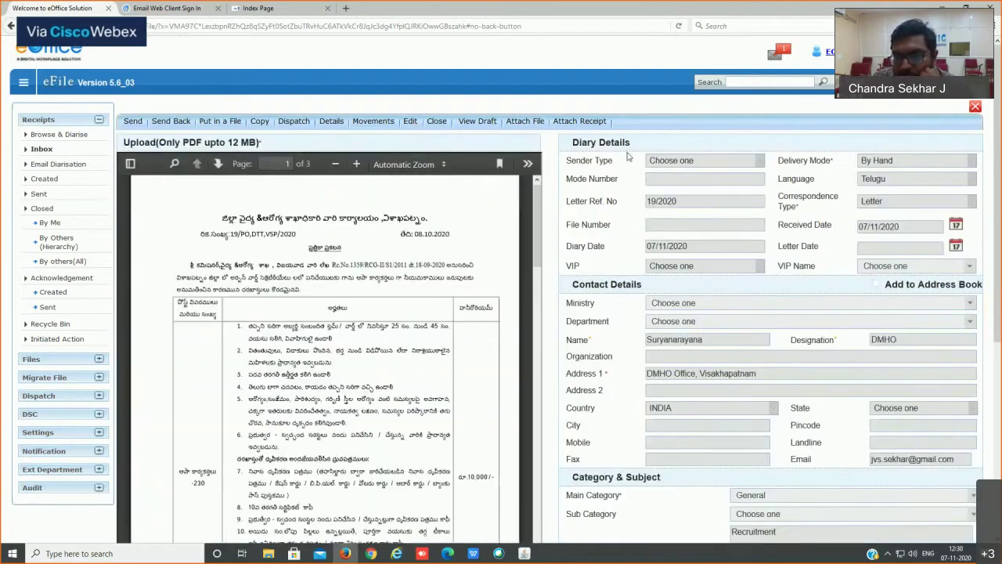
Step: Select the sender's name in the Name field and review the diary and contact details
double_click(689, 340)
left_click(760, 458)
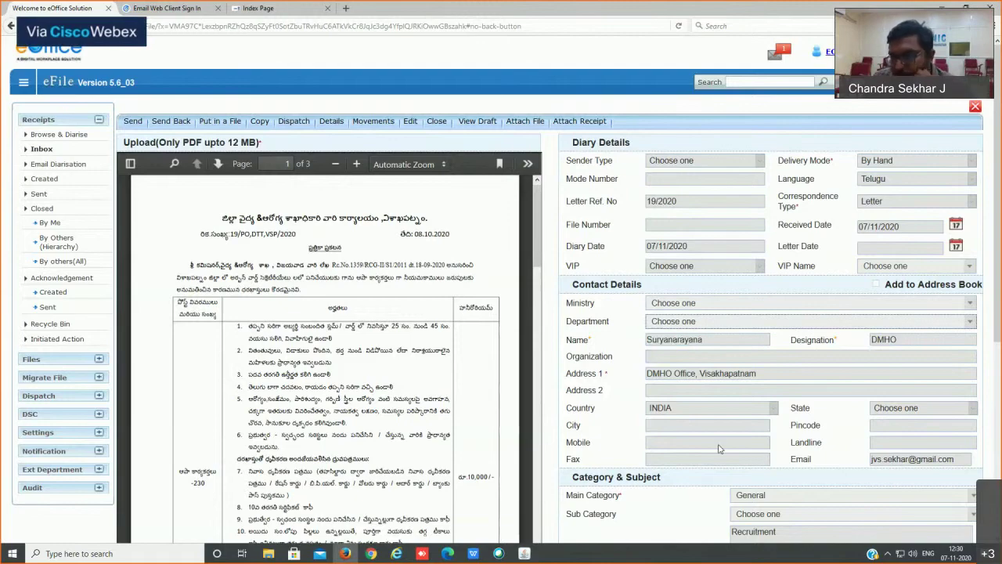
scroll(862, 351, "down", 4)
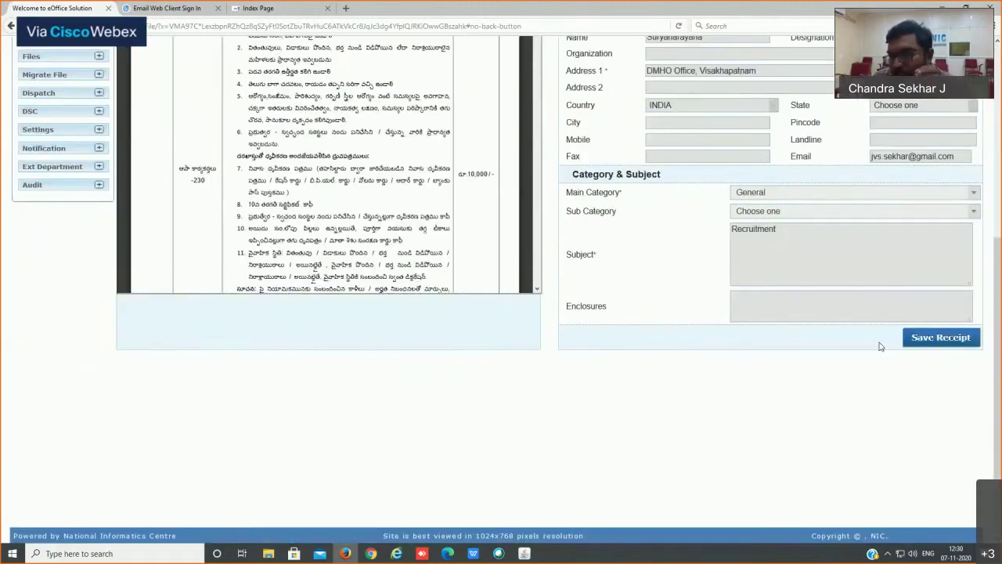
scroll(881, 347, "up", 4)
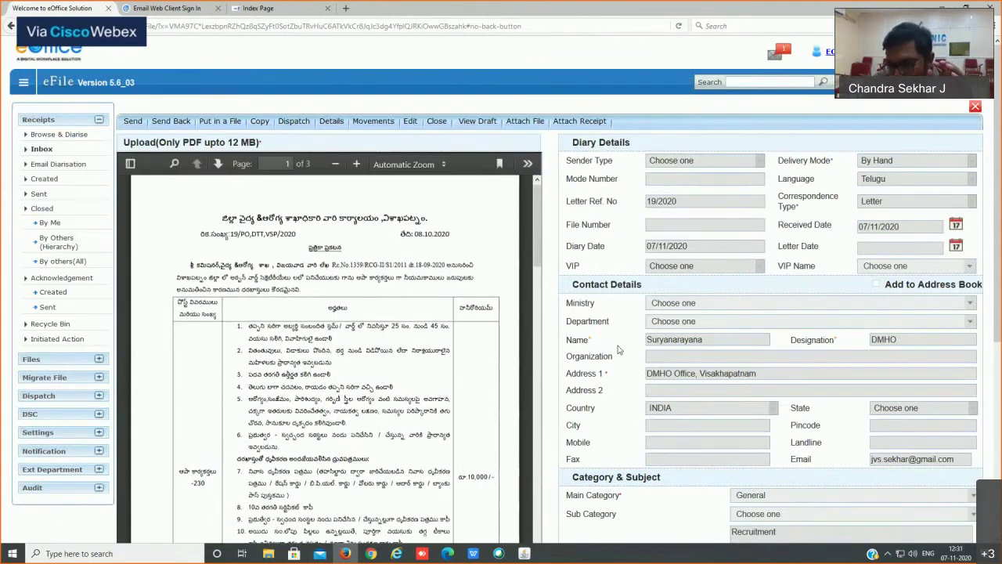
scroll(822, 401, "down", 3)
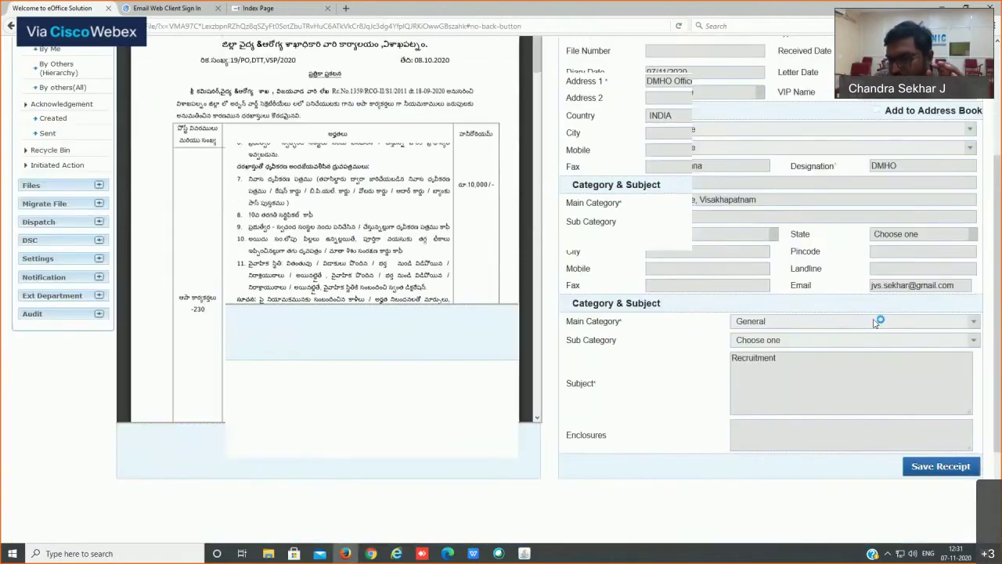
scroll(761, 258, "up", 5)
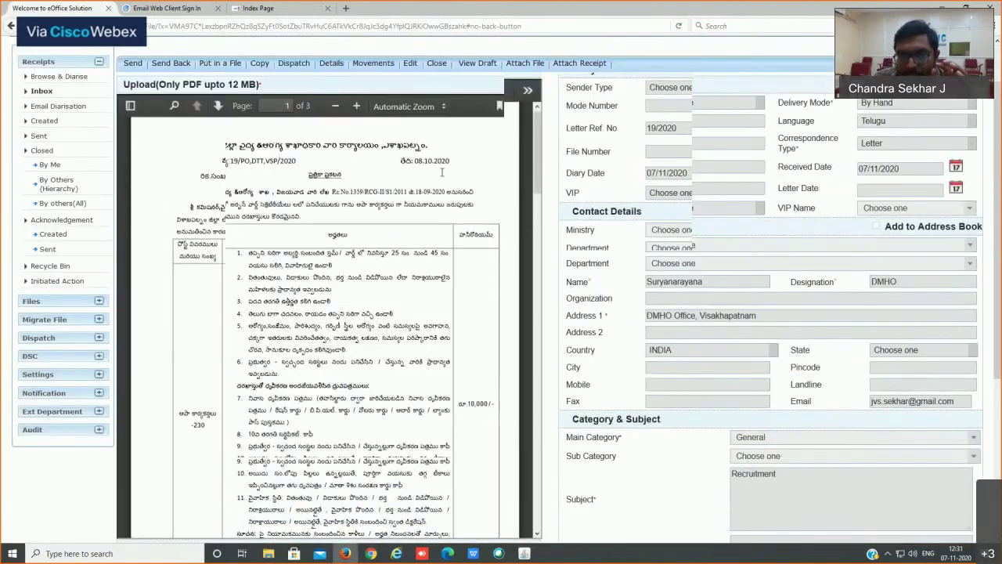
scroll(567, 89, "up", 2)
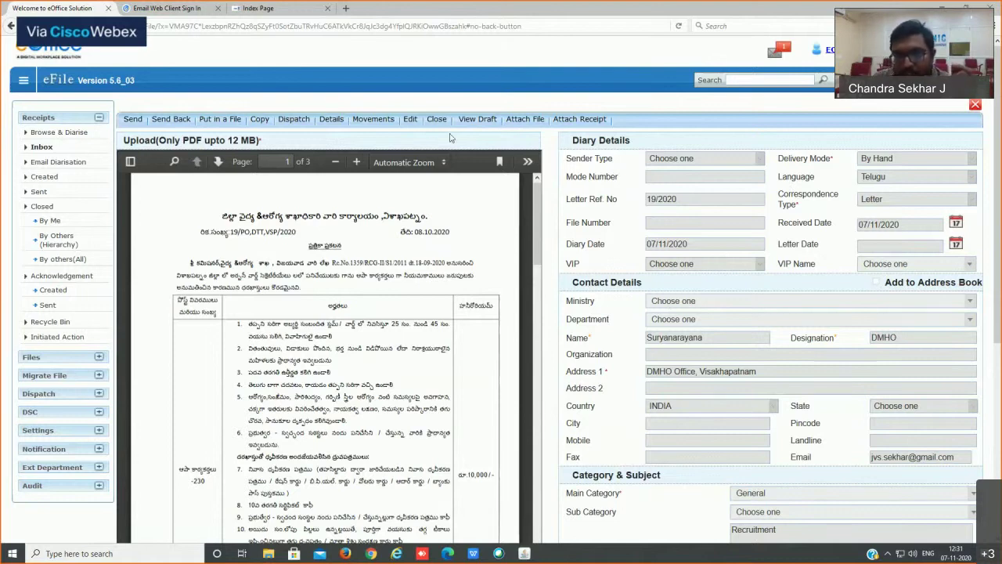
Step: Open the receipt's acknowledgement form and browse the Sub Category dropdown options
left_click(262, 122)
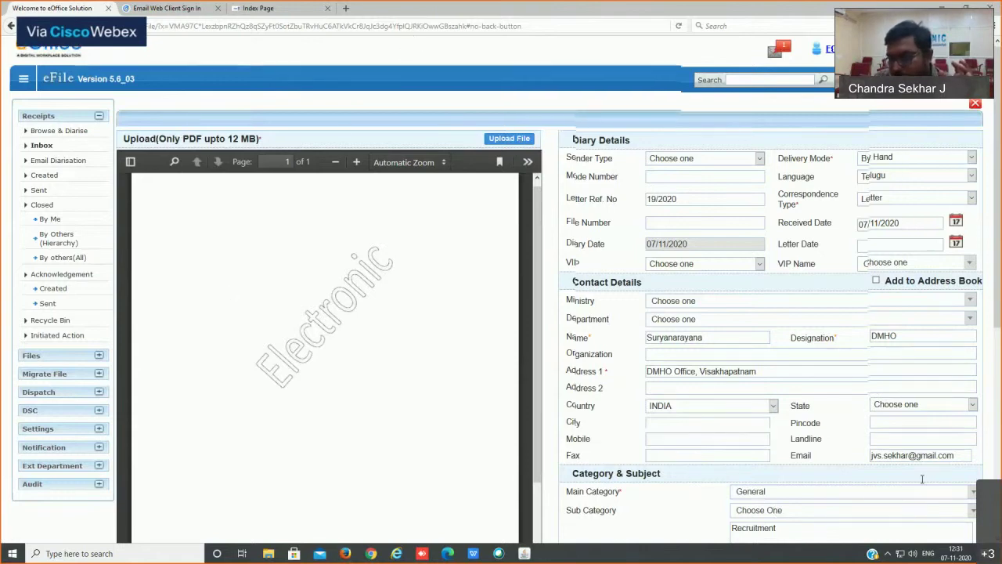
scroll(861, 351, "down", 5)
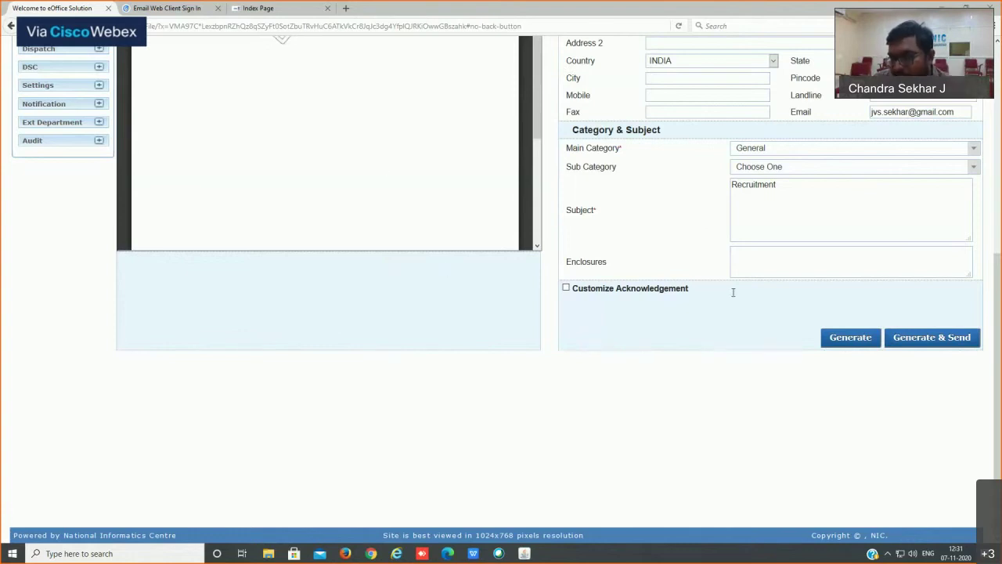
left_click(937, 168)
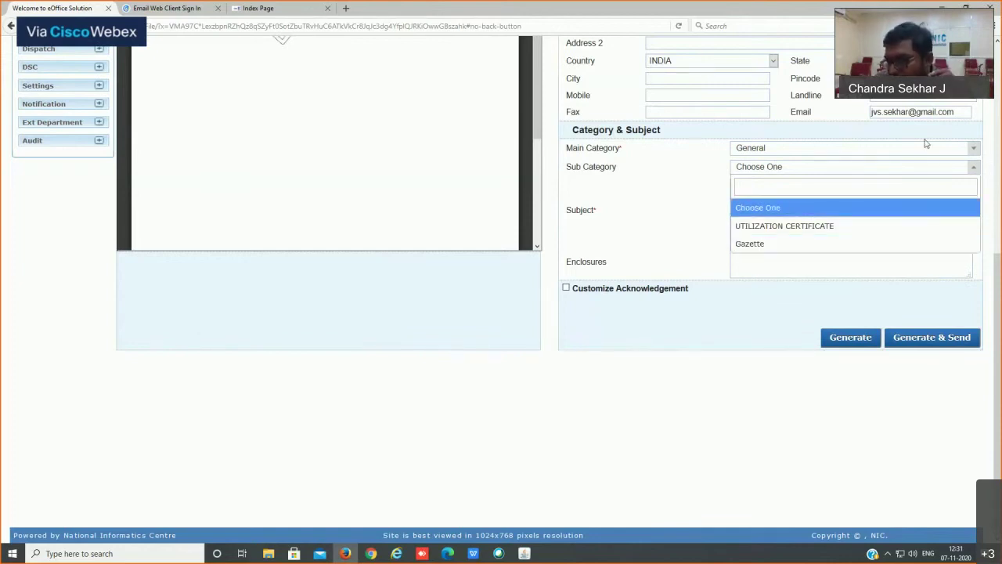
left_click_drag(999, 280, 1001, 161)
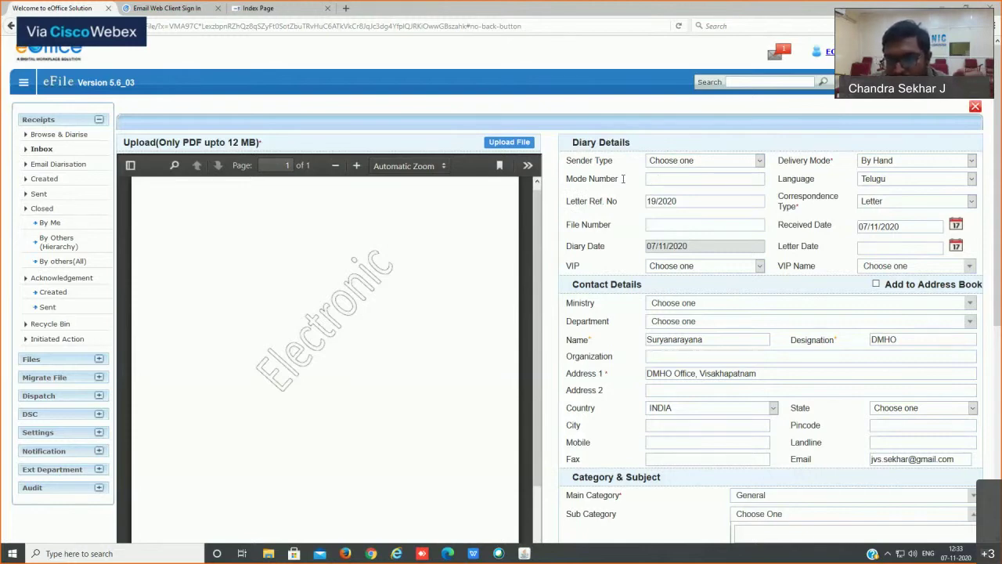
Step: Start entering the mode number, then allow Firefox pop-ups for the eFile site
left_click(678, 179)
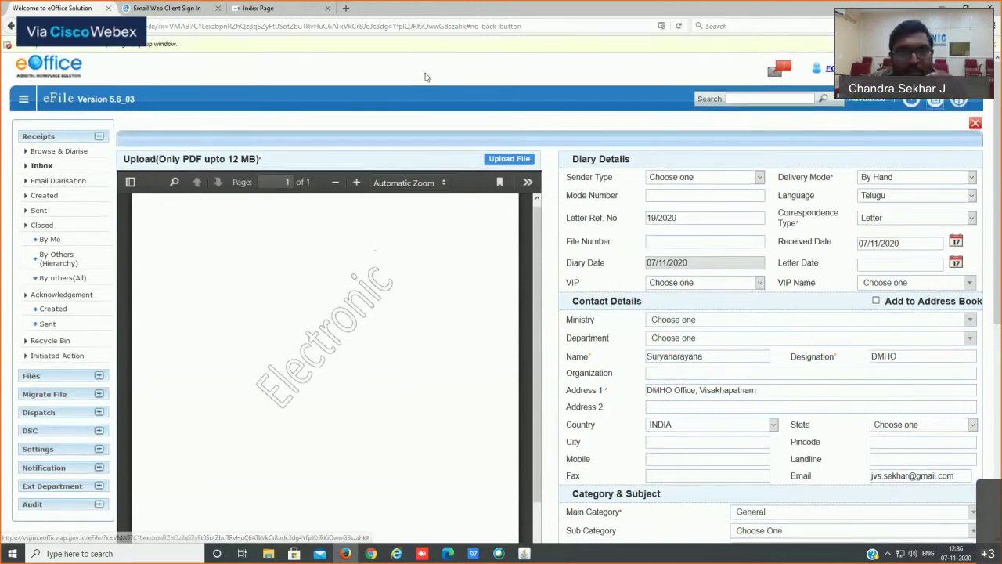
left_click(960, 44)
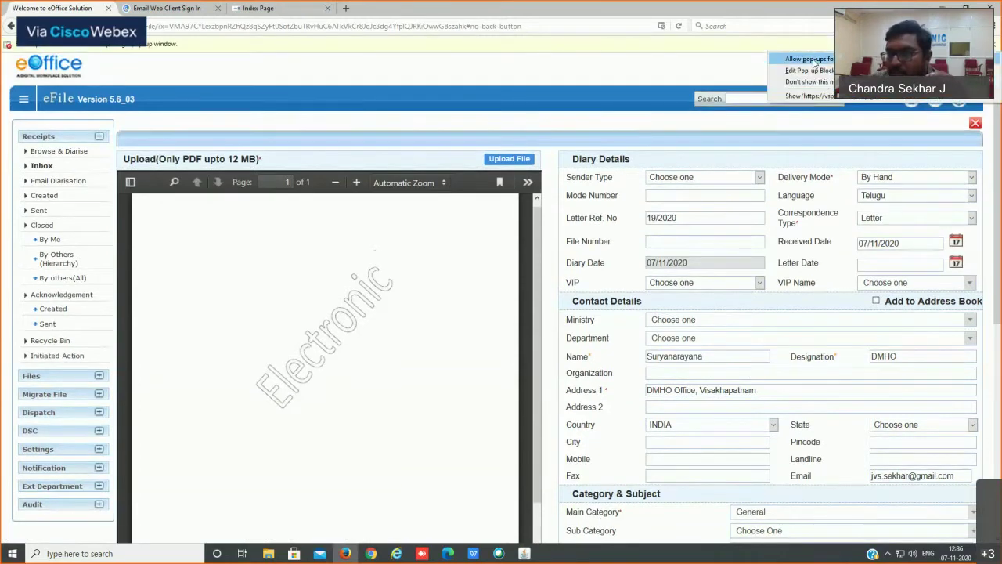
left_click(810, 59)
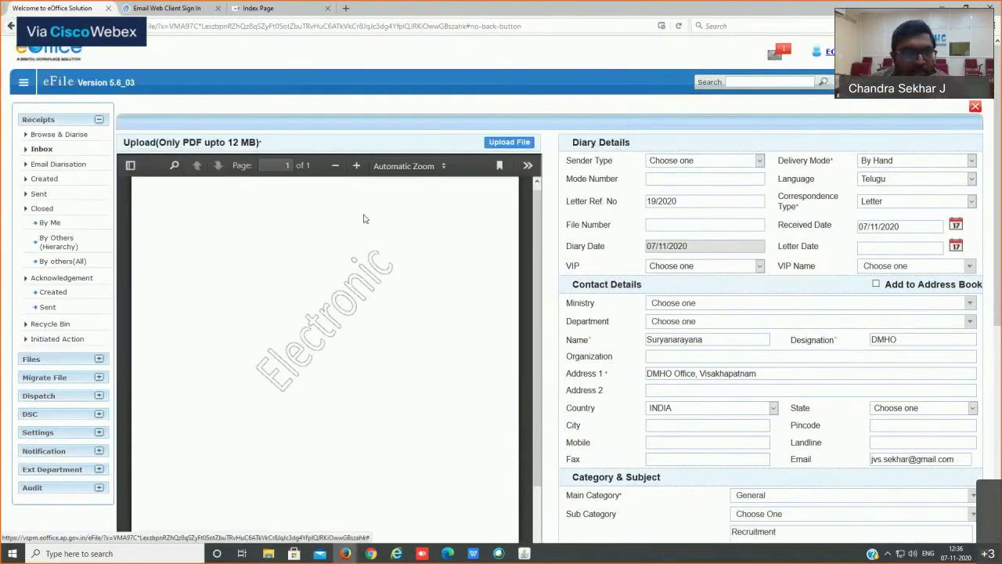
scroll(341, 300, "down", 12)
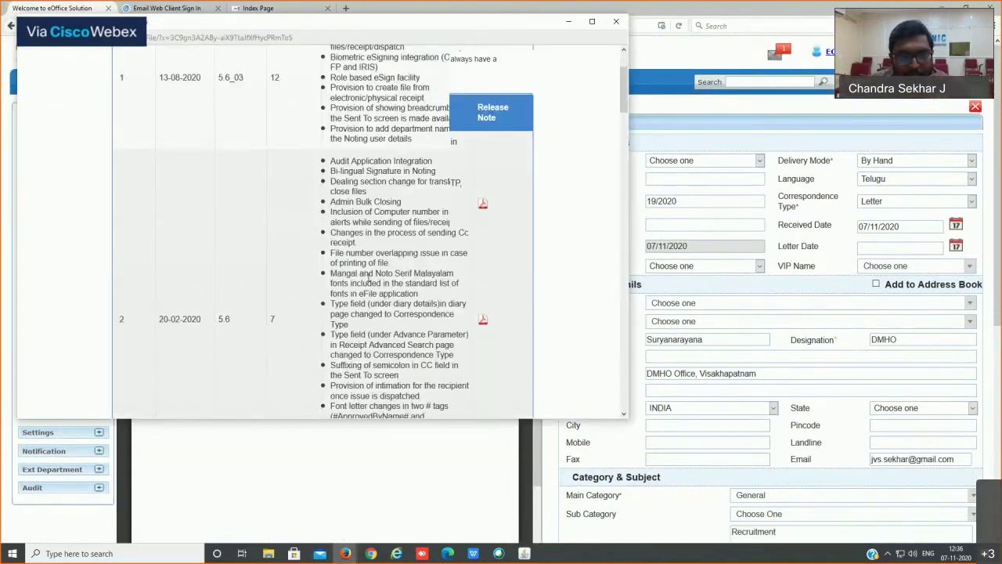
scroll(368, 275, "down", 20)
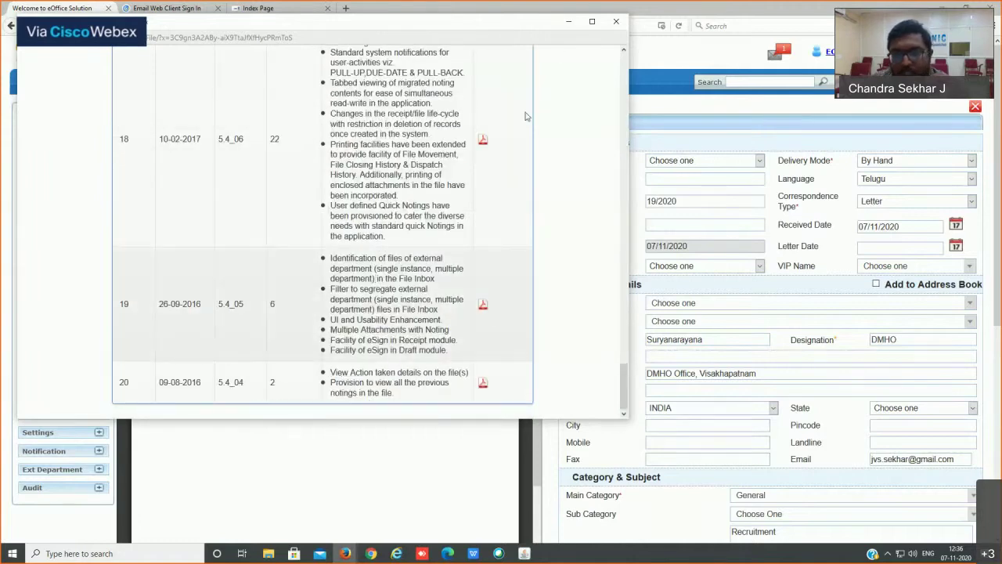
left_click(616, 22)
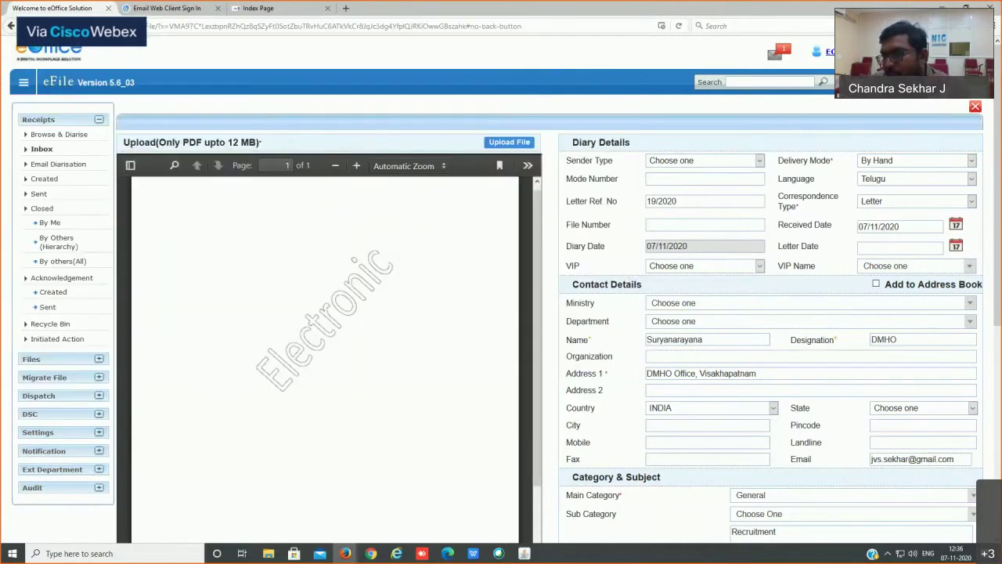
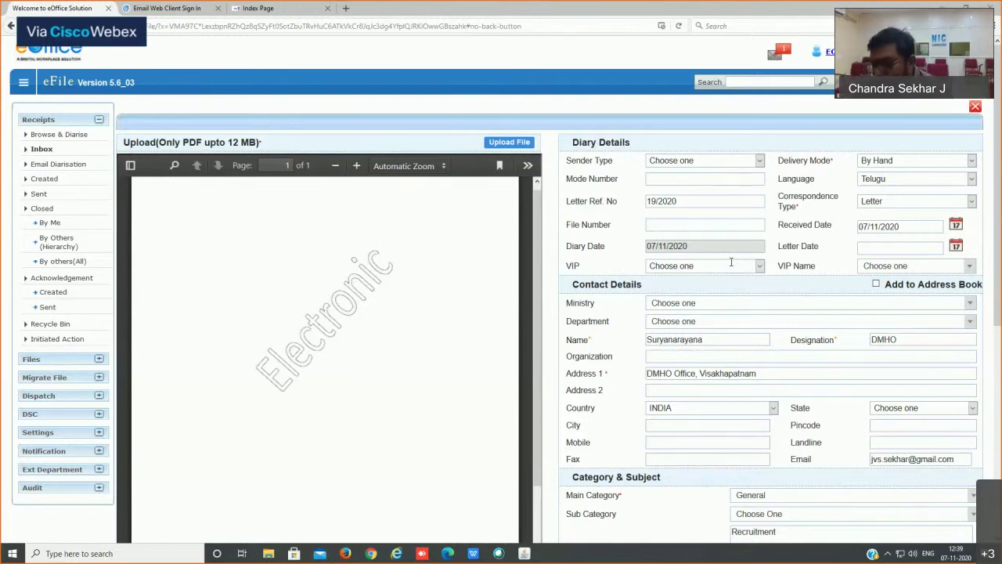
Step: Show the eFile Files Inbox listing the request to continue the APP developer/Programmer
left_click(58, 362)
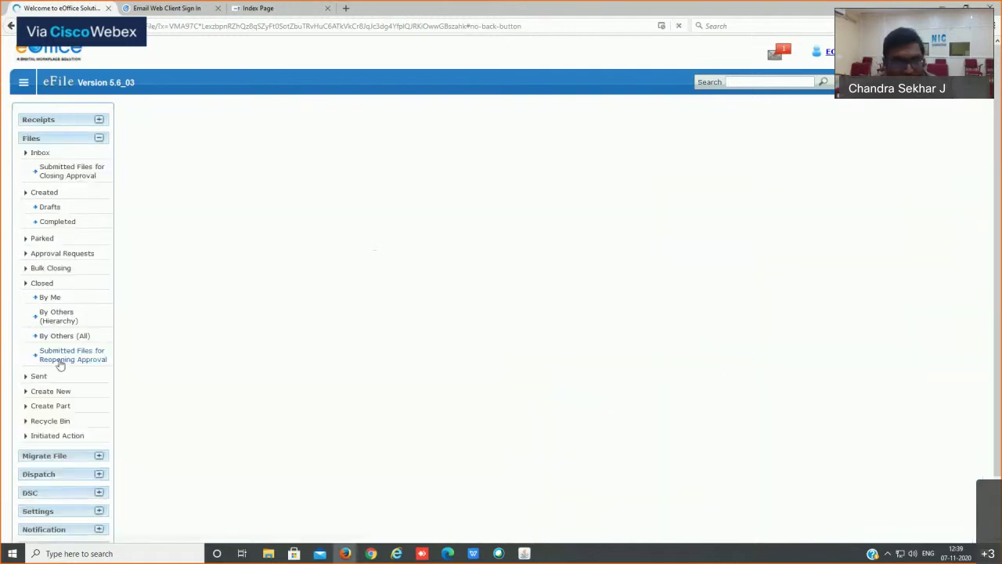
left_click(40, 154)
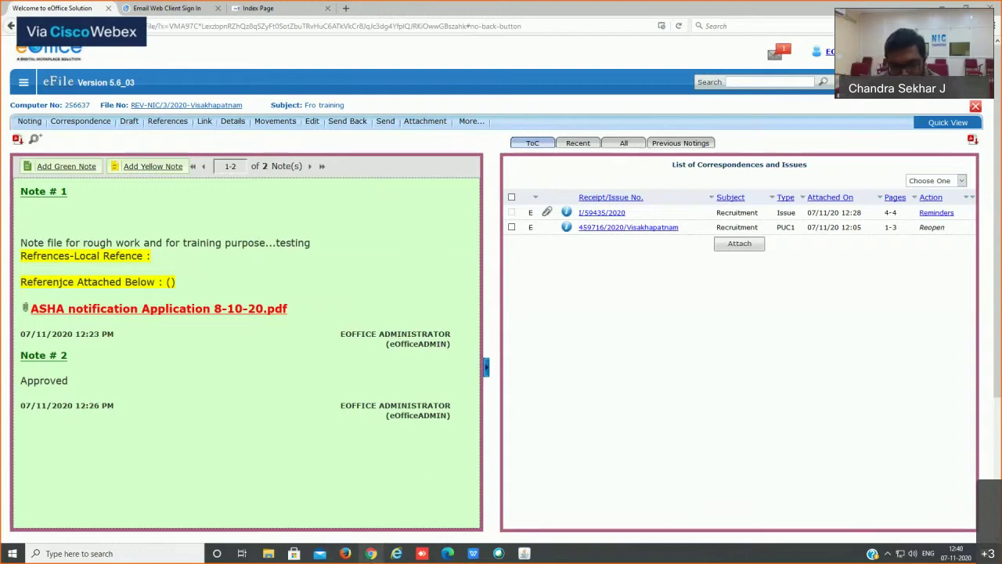
left_click(372, 553)
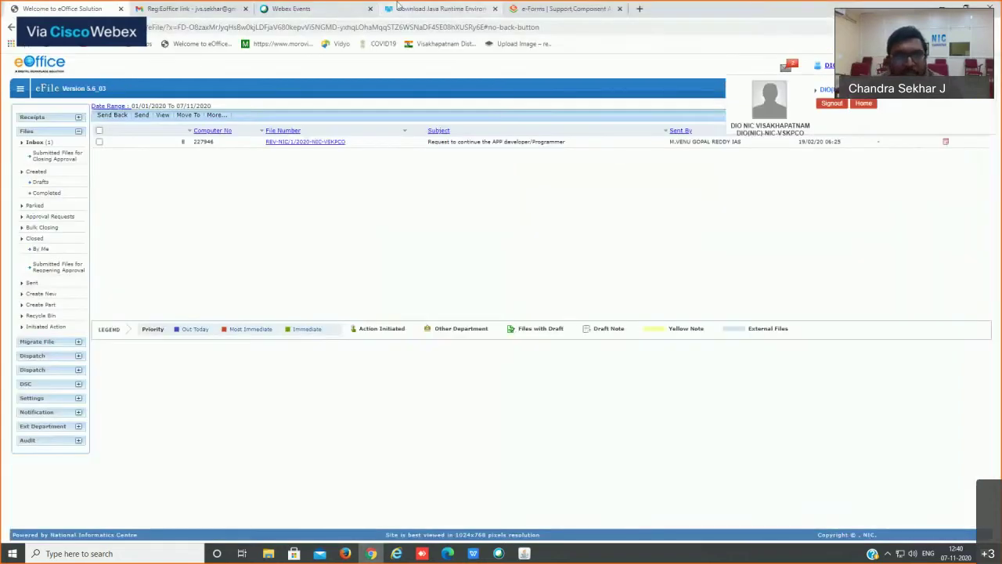
Step: Go back from FileHippo's Java download page to the Google results for Java 8 update 151 32-bit
left_click(397, 7)
left_click(313, 8)
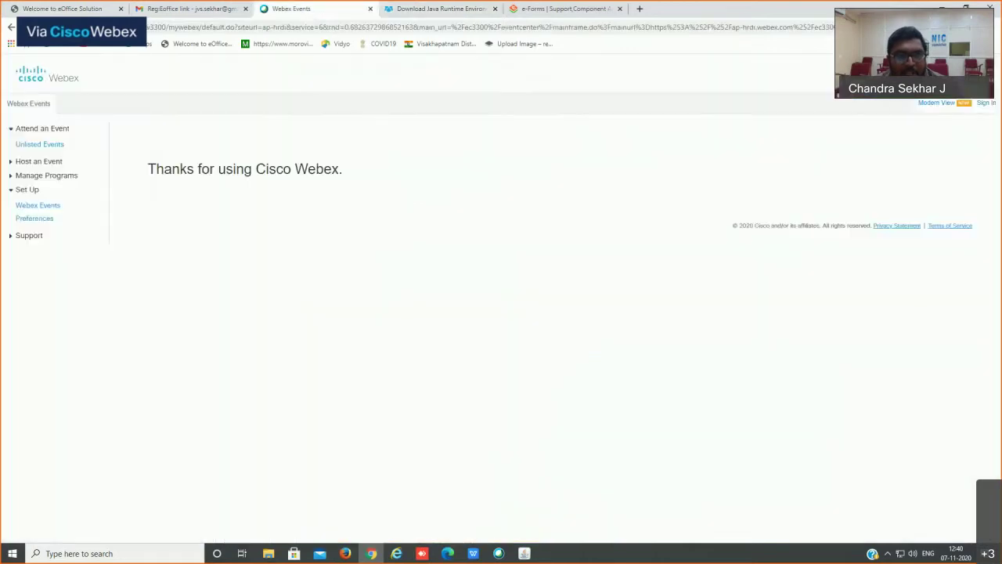
left_click(440, 9)
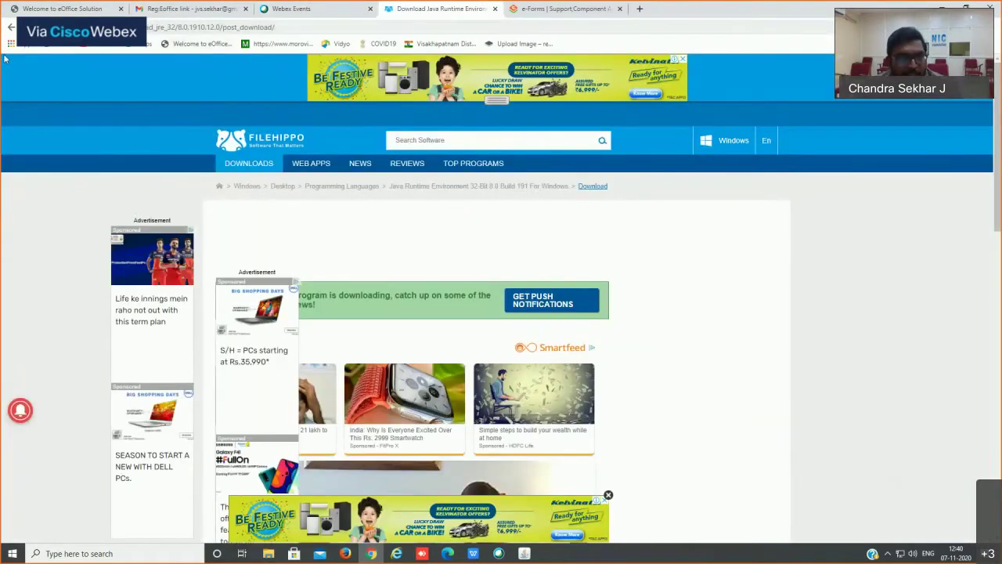
left_click(11, 27)
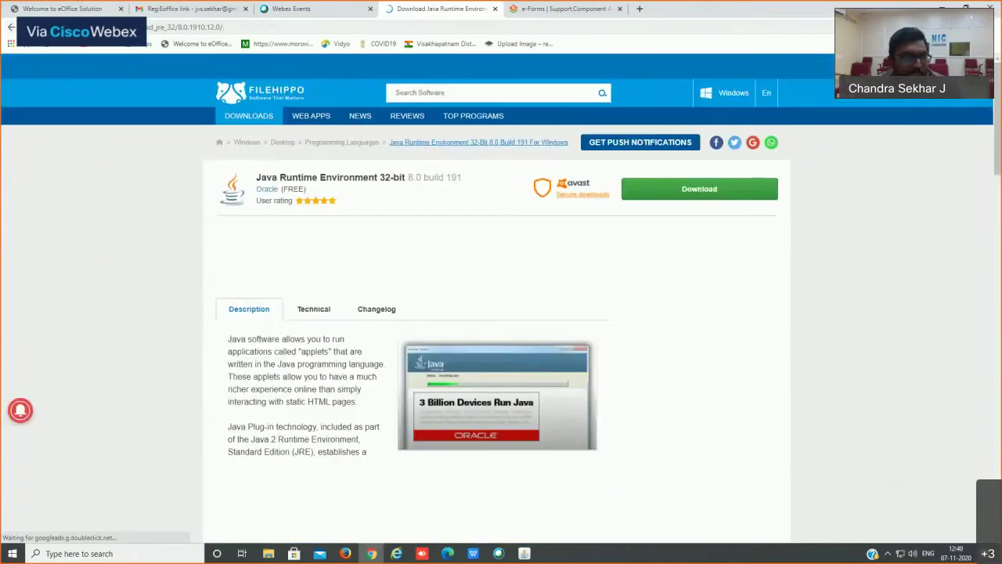
left_click(11, 27)
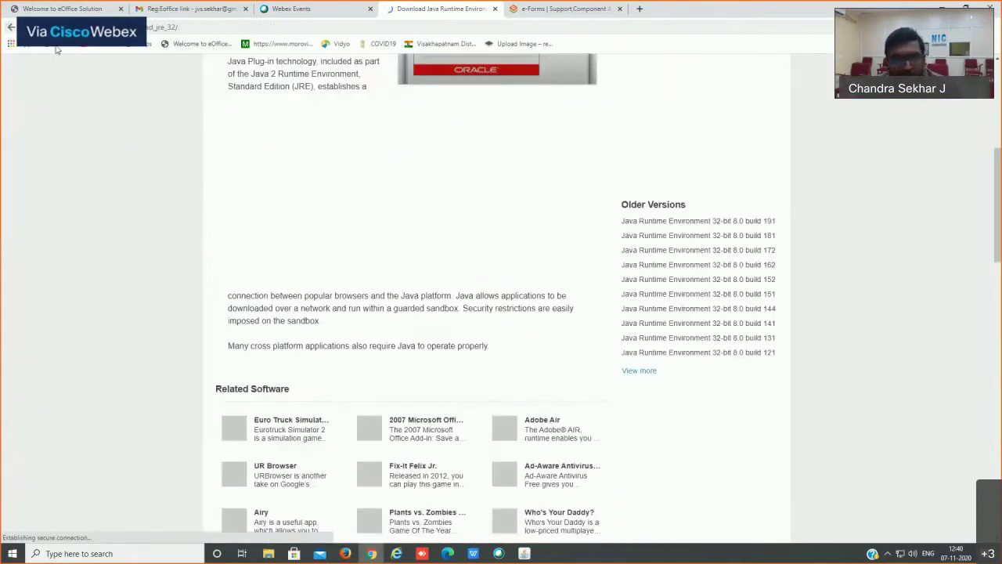
left_click(11, 29)
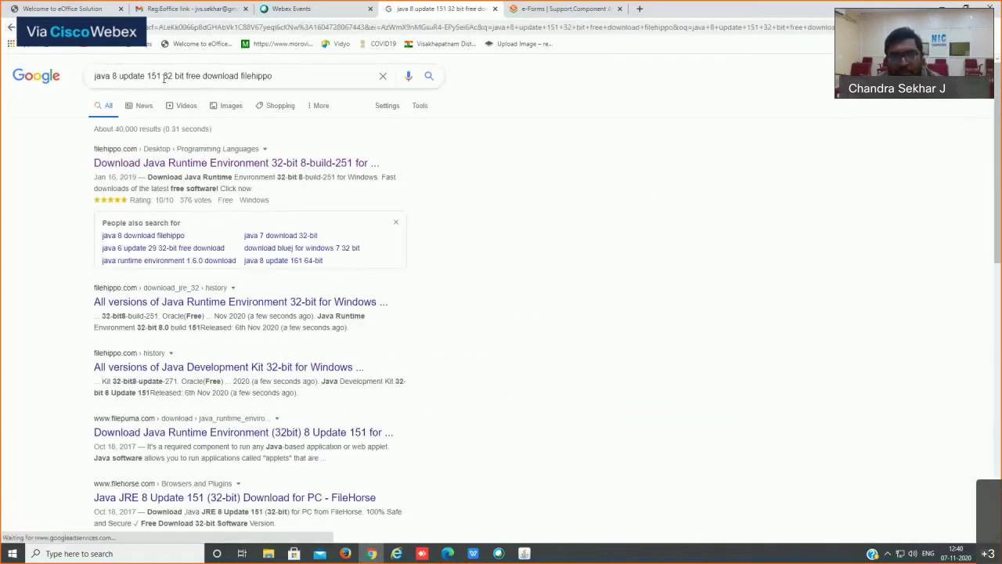
Step: Search Google for 'java 8 update 221 (32-bit) download' and open the FileHorse result
double_click(156, 75)
left_click(185, 103)
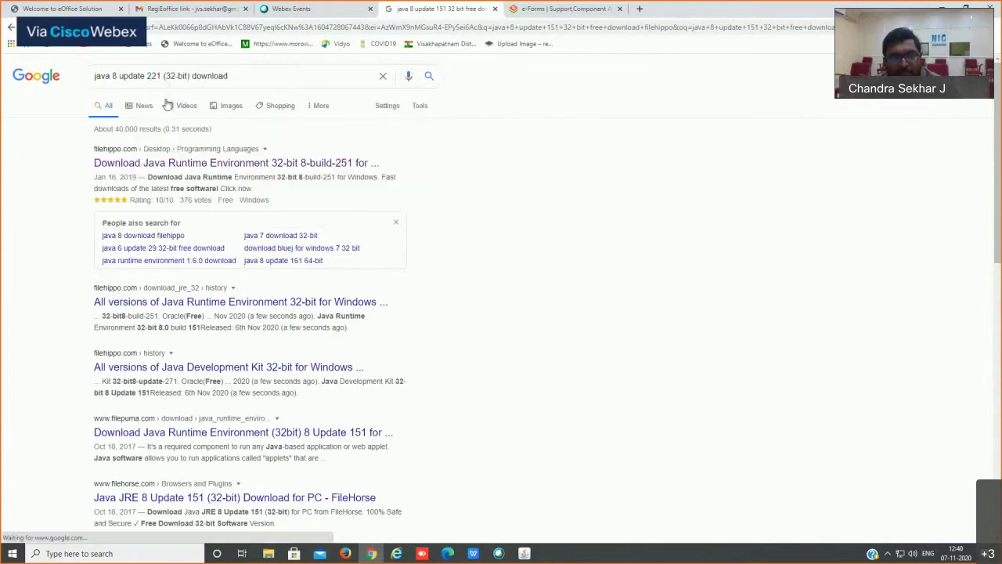
left_click(246, 77)
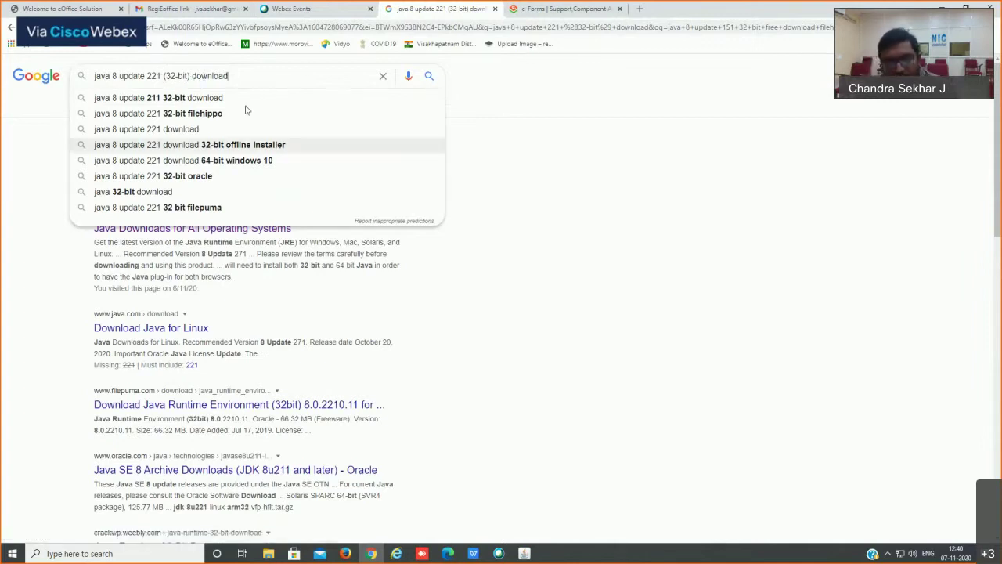
left_click(110, 253)
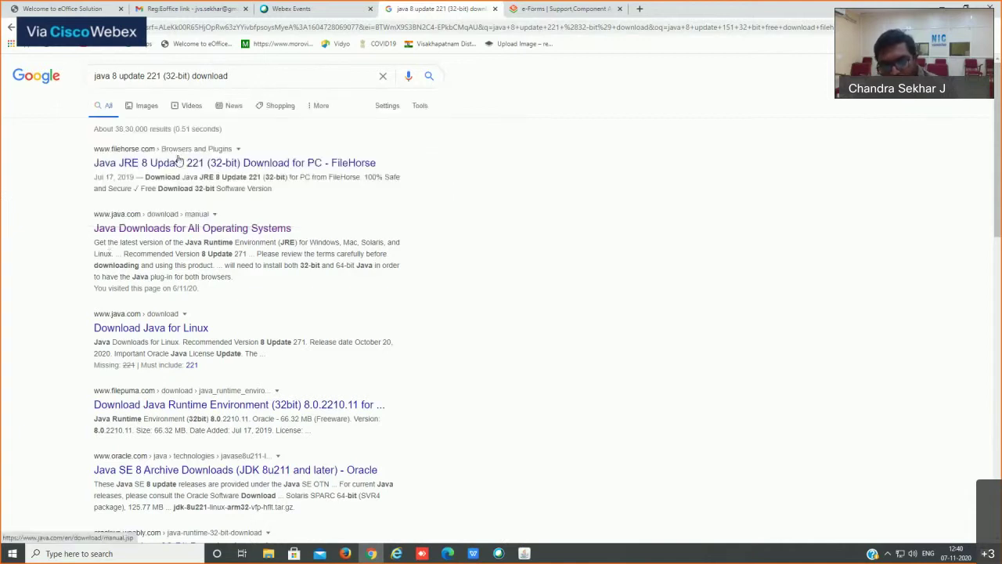
left_click(350, 163)
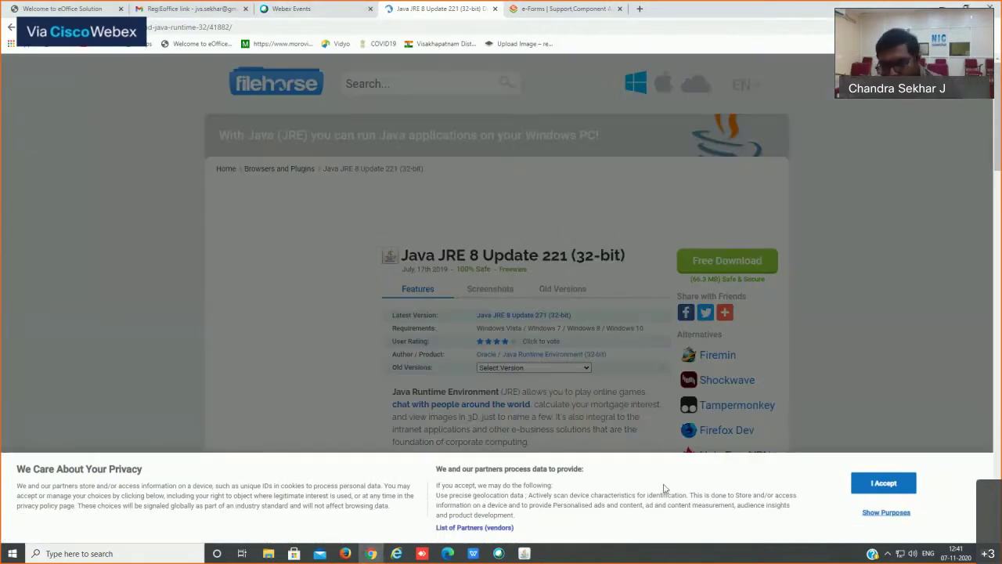
Step: Accept FileHorse's privacy banner, download jre-8u221-windows-i586.exe, and return to eOffice
left_click(883, 483)
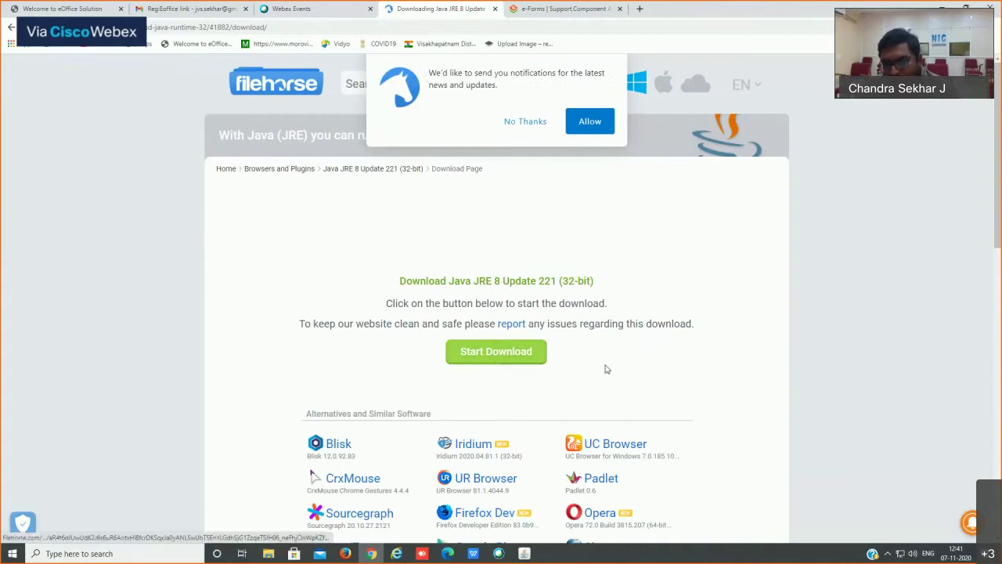
left_click(522, 360)
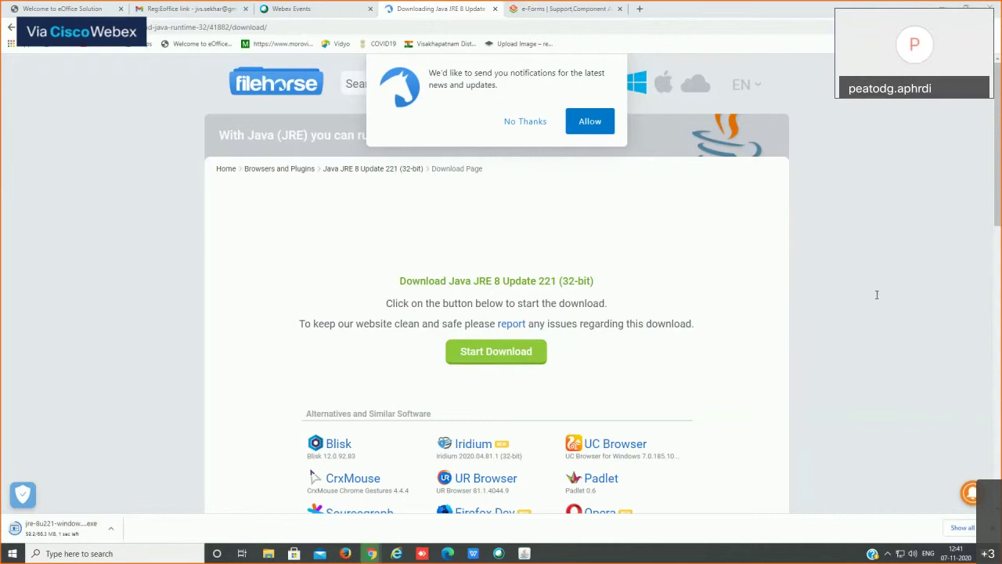
left_click(64, 9)
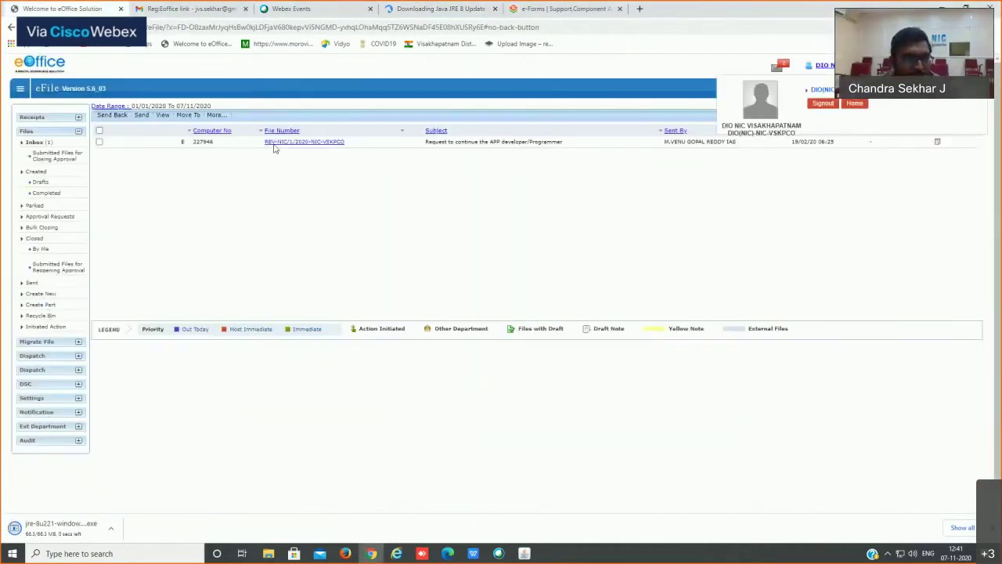
Step: Reload the Files inbox and bring back the 'Fro training' notes window
left_click(34, 142)
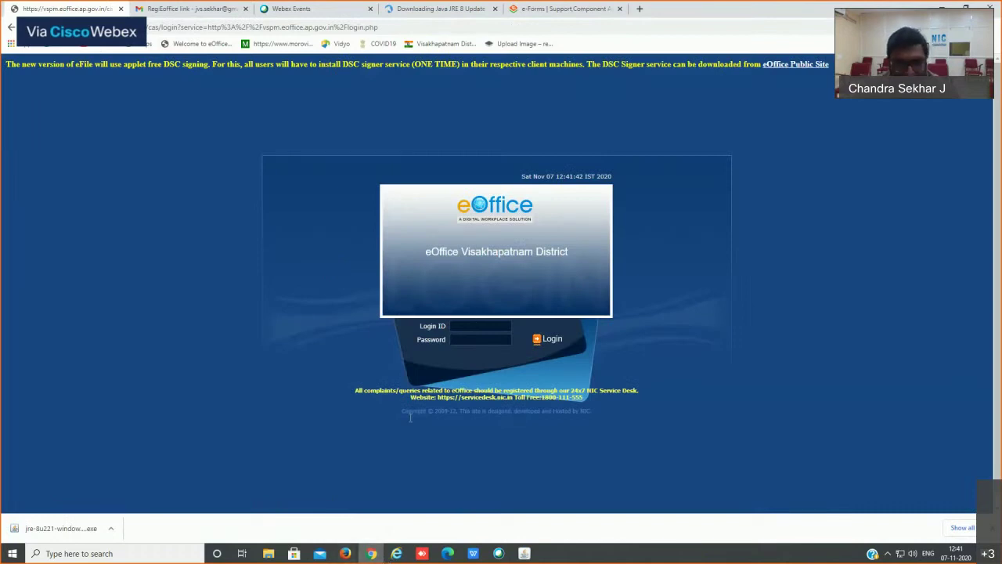
mouse_move(347, 555)
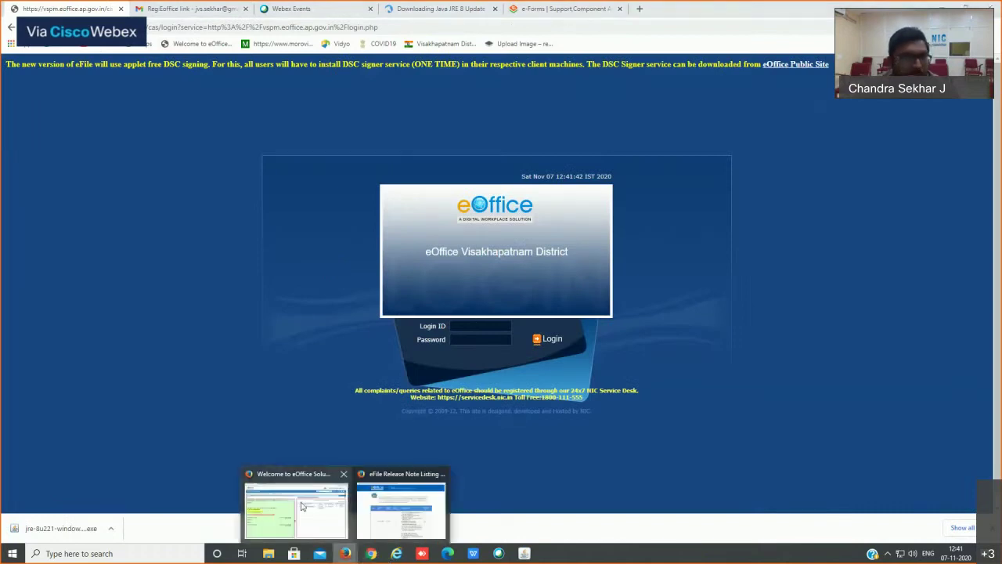
left_click(301, 505)
mouse_move(167, 122)
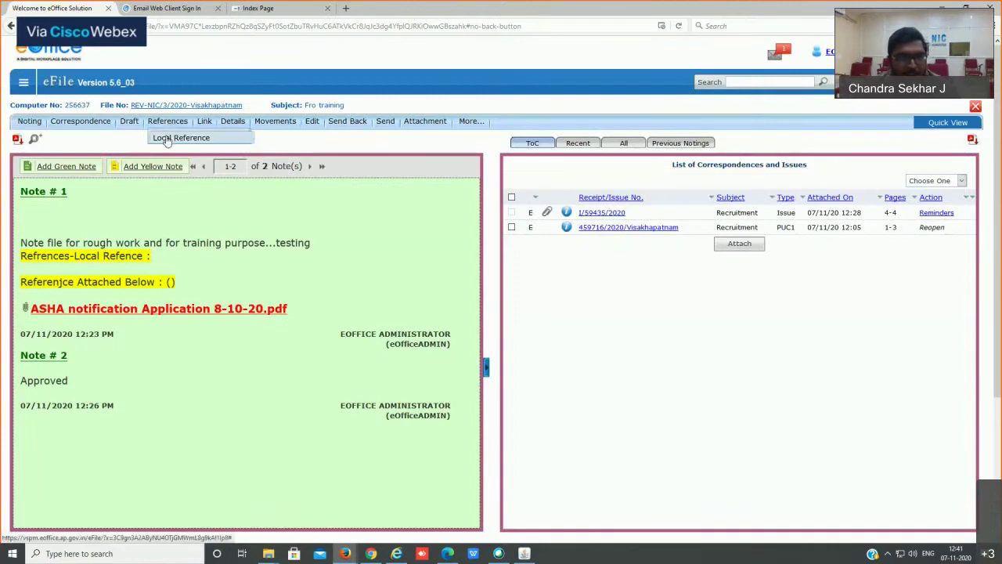
Step: Upload ACR_2019 from the Downloads folder as a local reference to the file
left_click(167, 139)
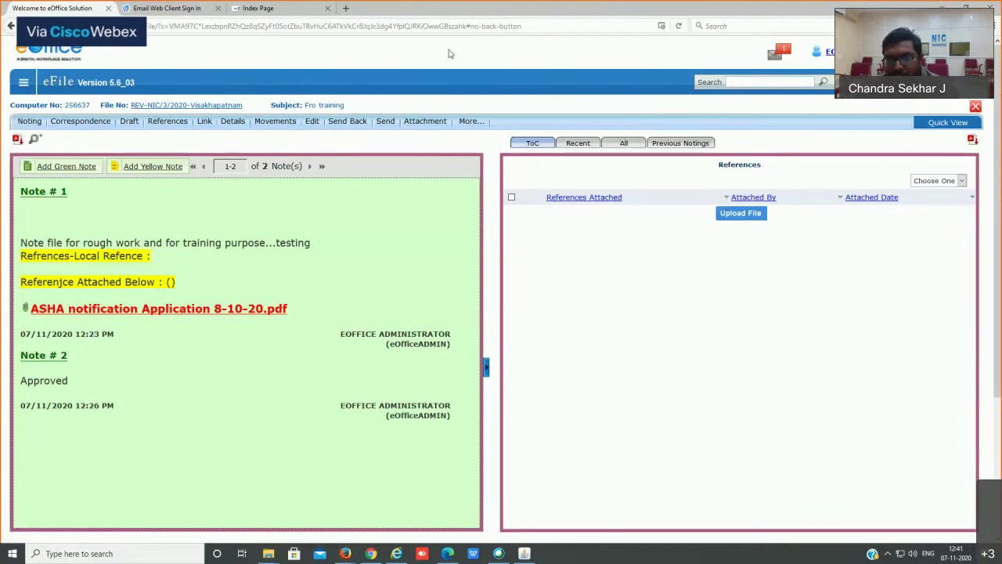
left_click(746, 217)
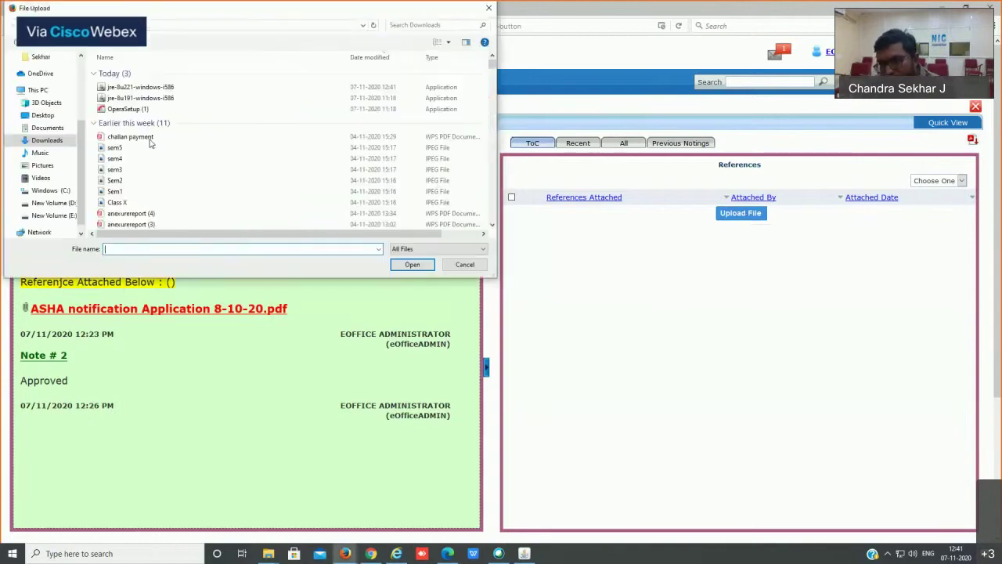
scroll(125, 156, "down", 8)
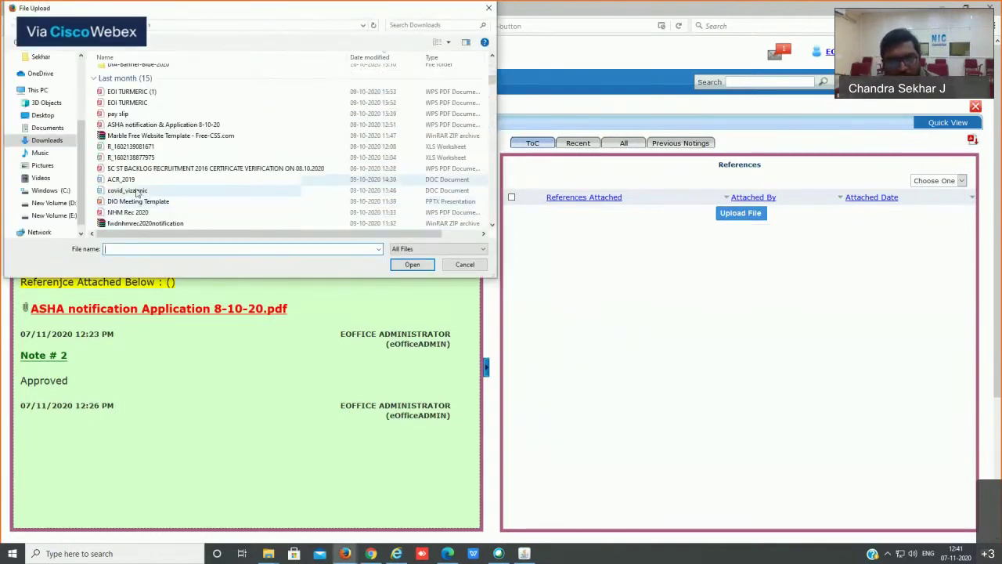
scroll(138, 192, "down", 1)
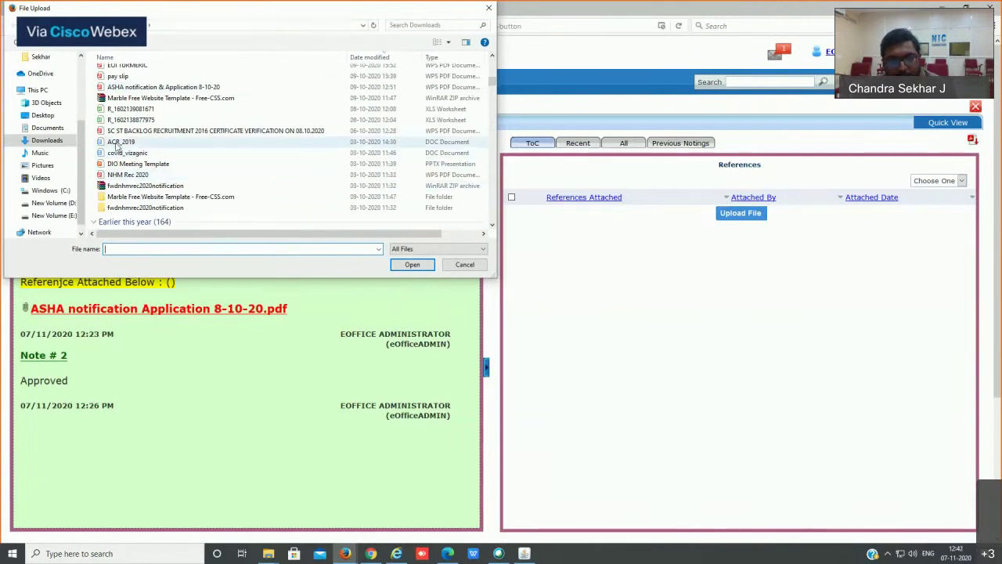
double_click(118, 147)
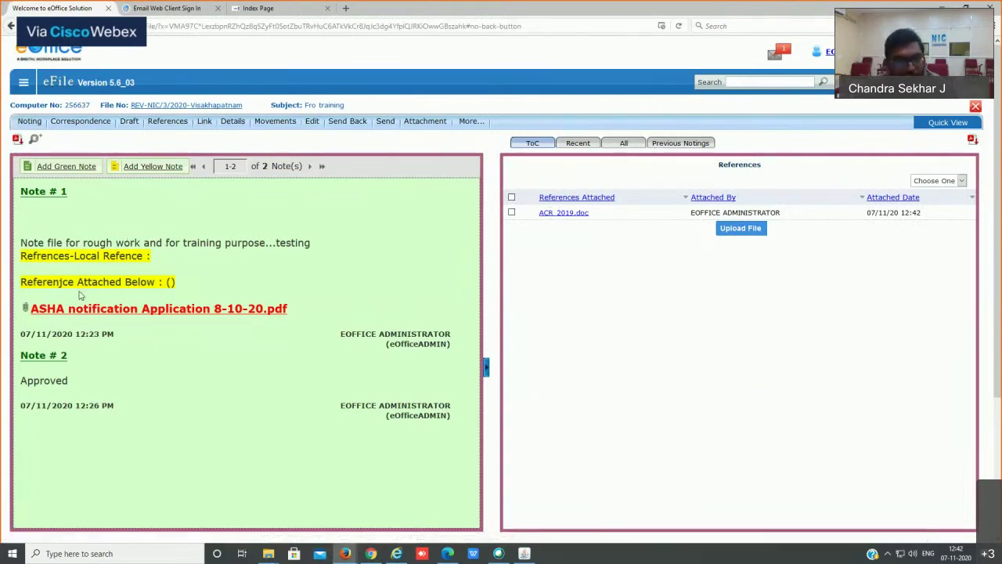
Step: Select, then deselect, the 'Refrences-Local Refence' line in Note #1
left_click_drag(21, 256, 153, 261)
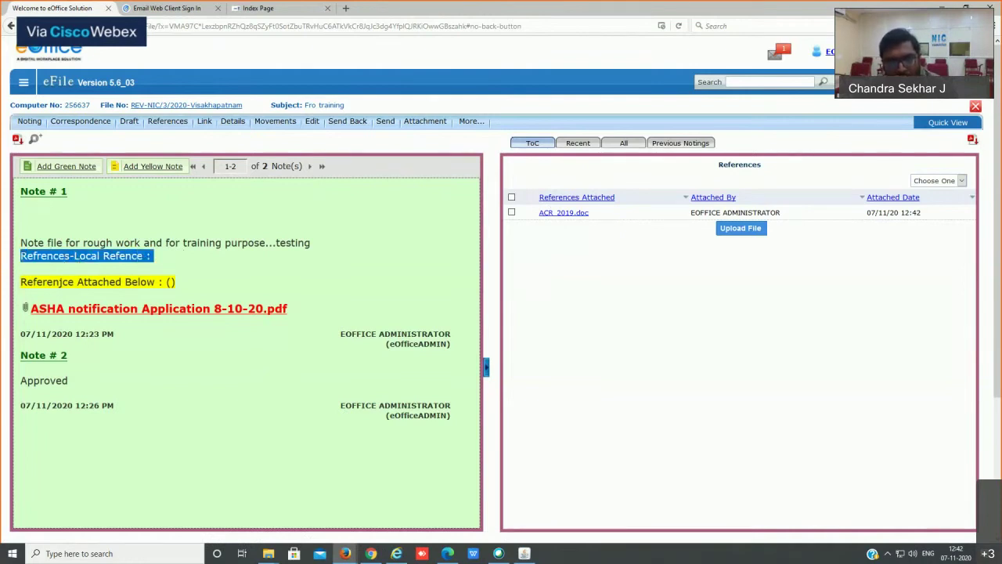
left_click(160, 261)
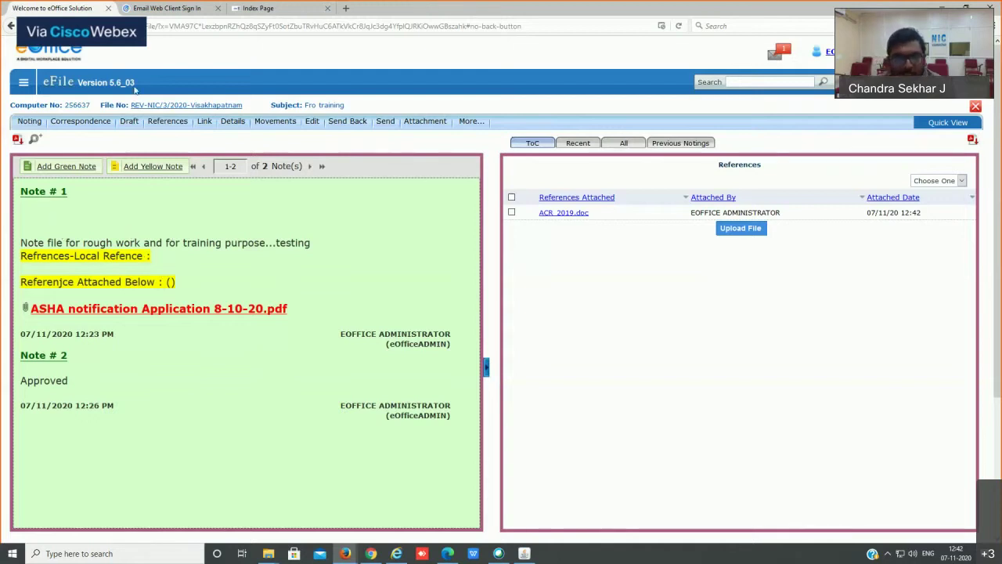
mouse_move(163, 128)
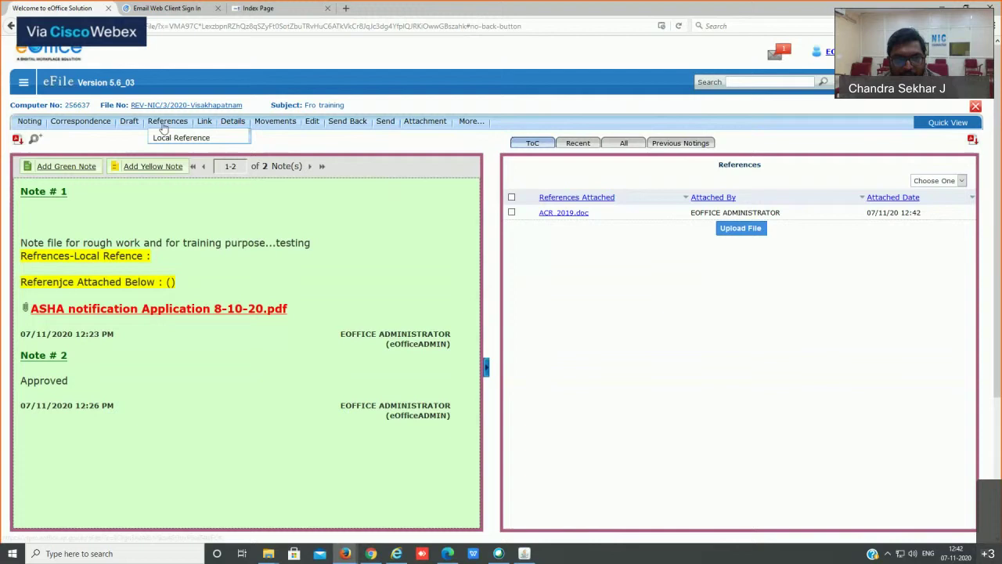
left_click(571, 214)
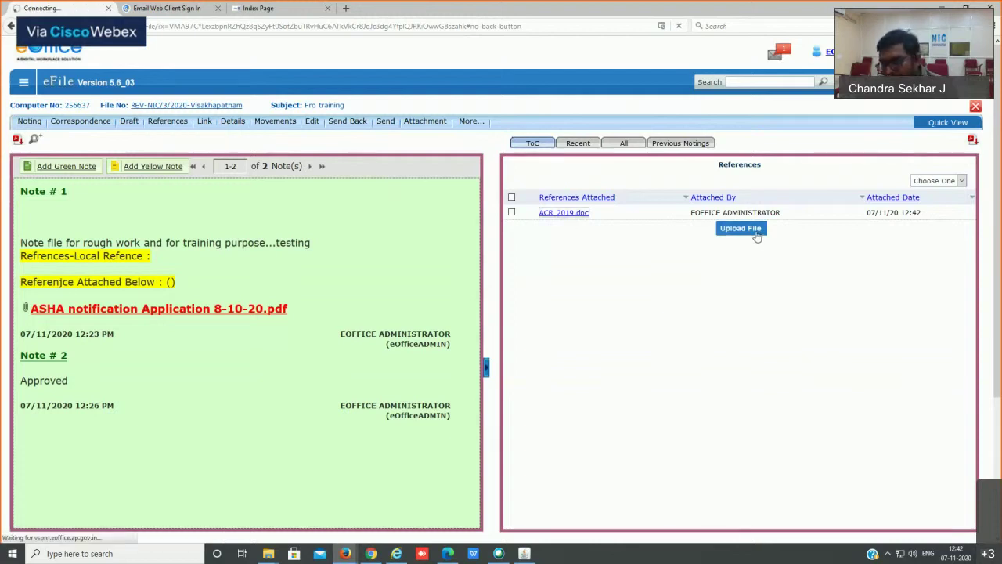
left_click_drag(522, 188, 771, 179)
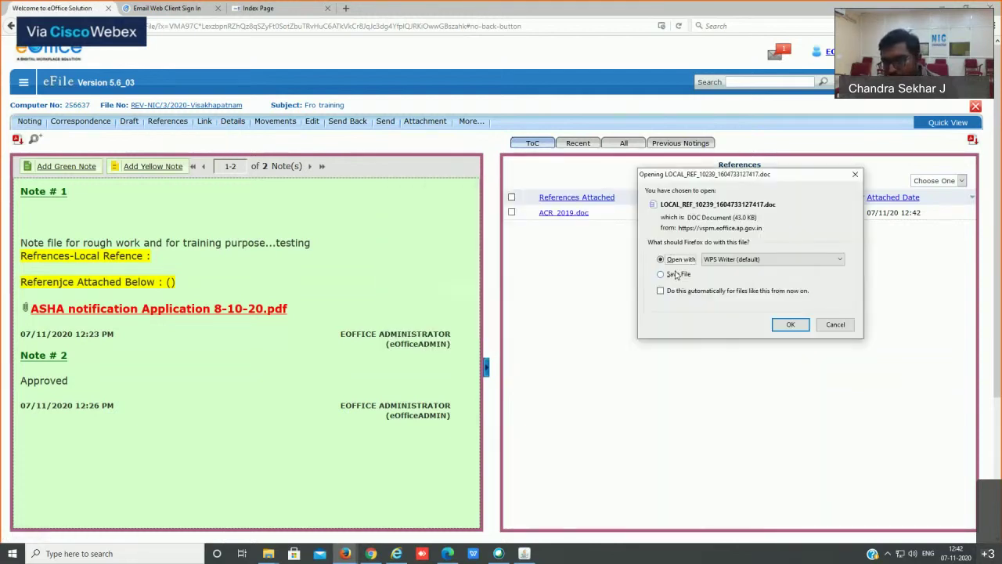
left_click(836, 324)
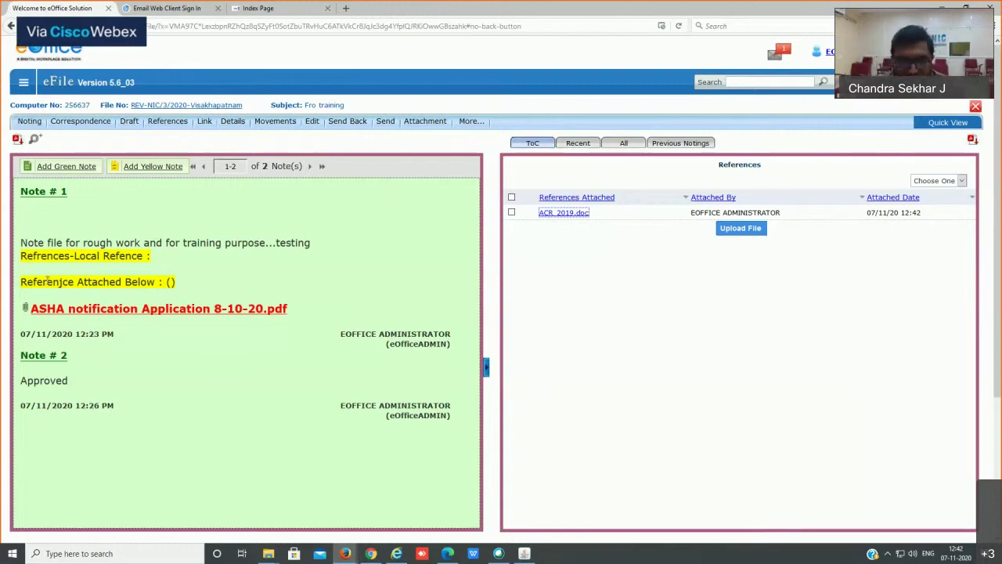
scroll(119, 395, "down", 3)
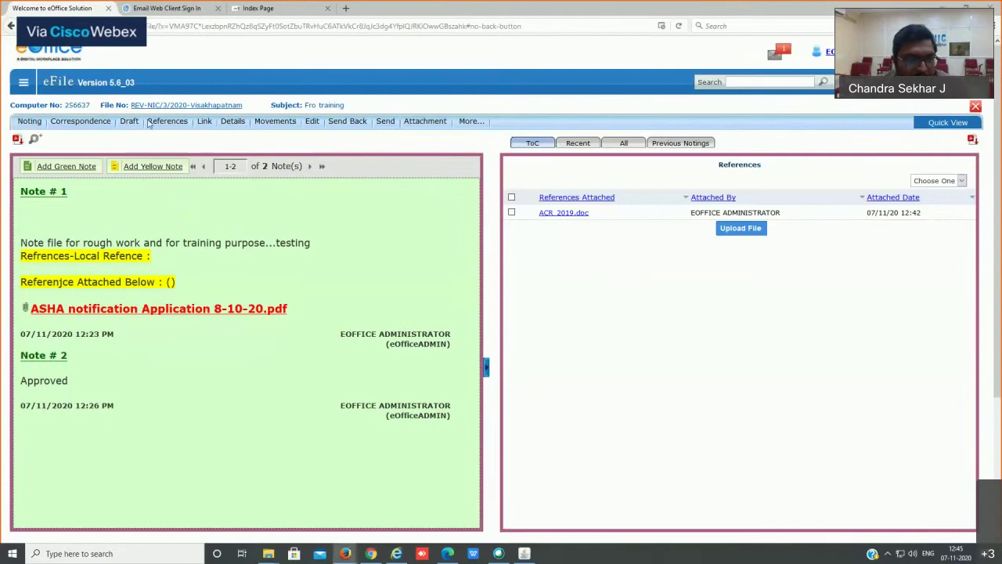
Step: Start a new draft reply and paste the copied approval tags table into its body
mouse_move(146, 125)
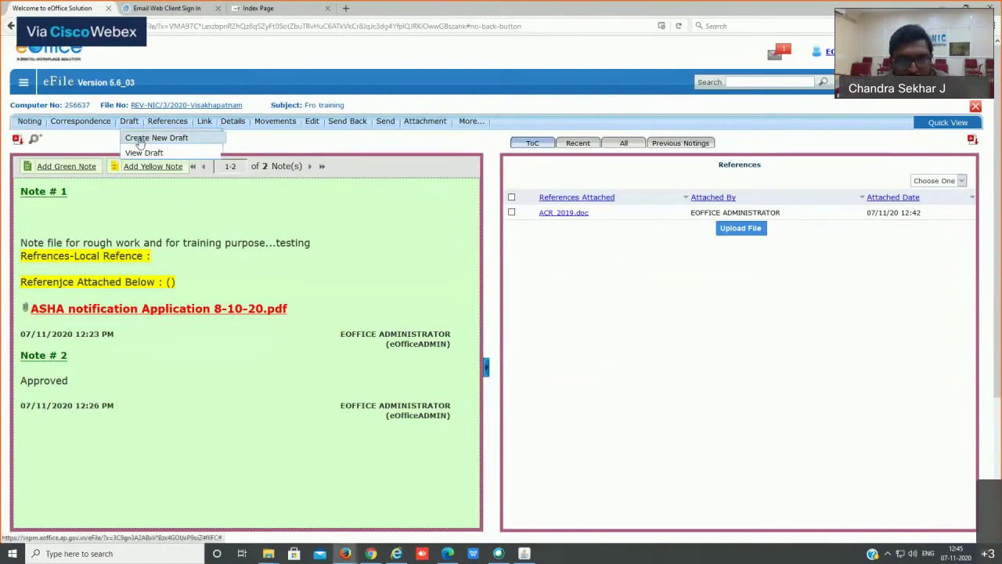
left_click(140, 143)
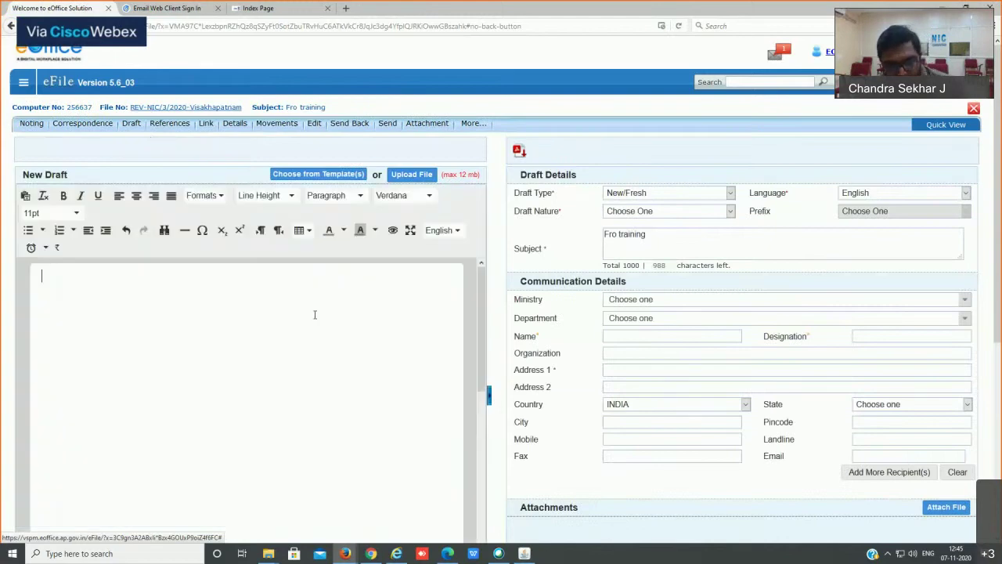
type("#ApprovedDate#")
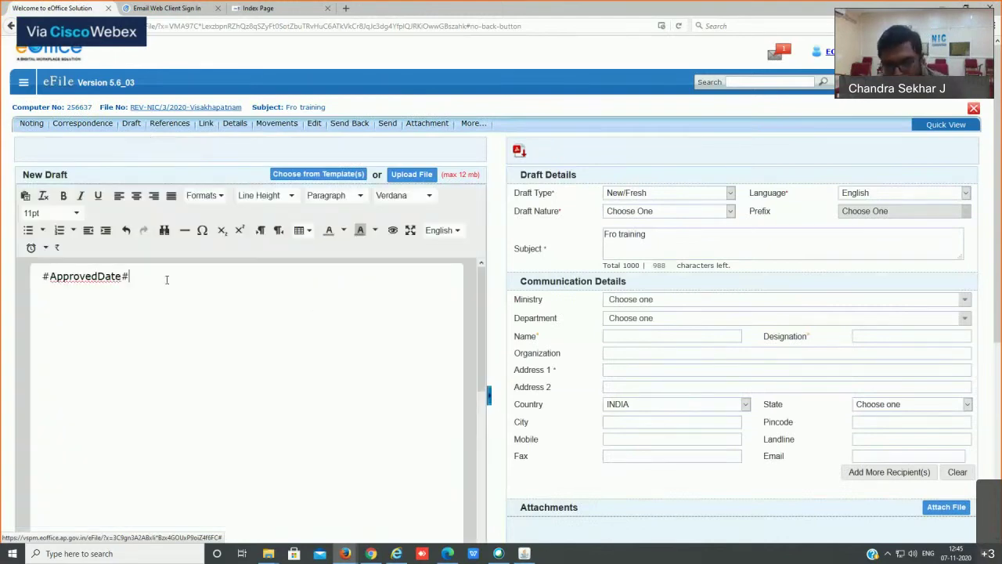
scroll(694, 421, "down", 4)
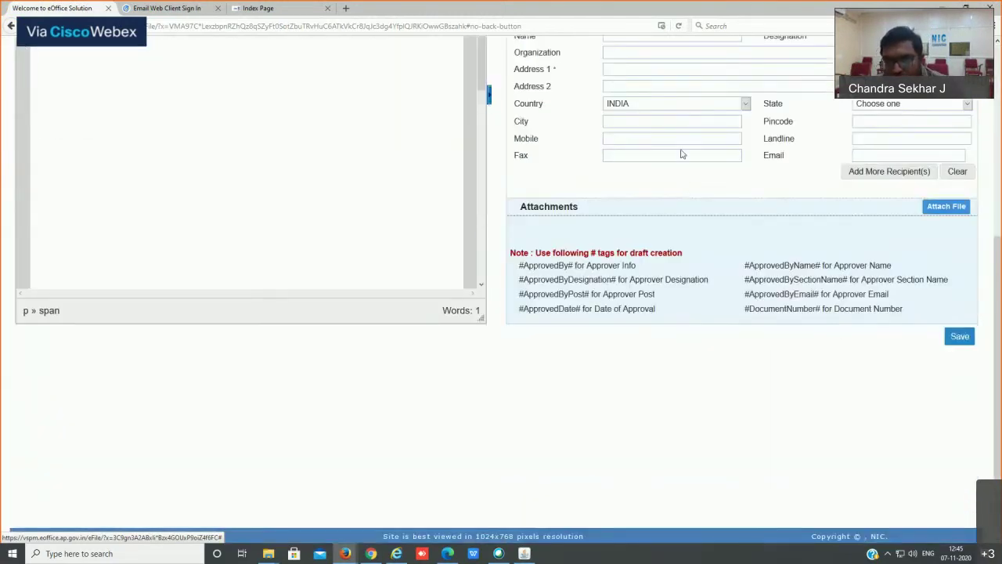
left_click_drag(517, 265, 759, 317)
key("ctrl+c")
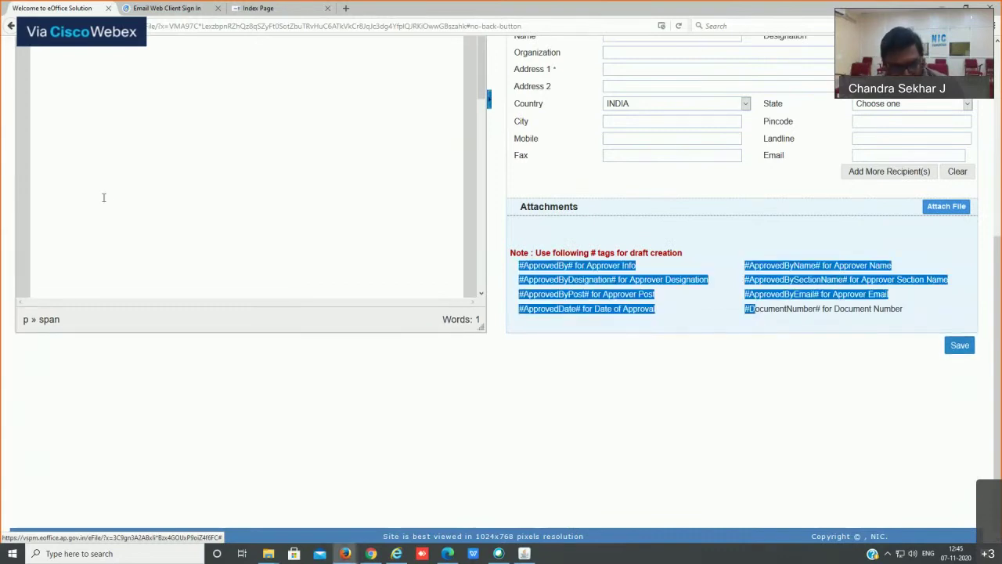
left_click(108, 203)
key("ctrl+v")
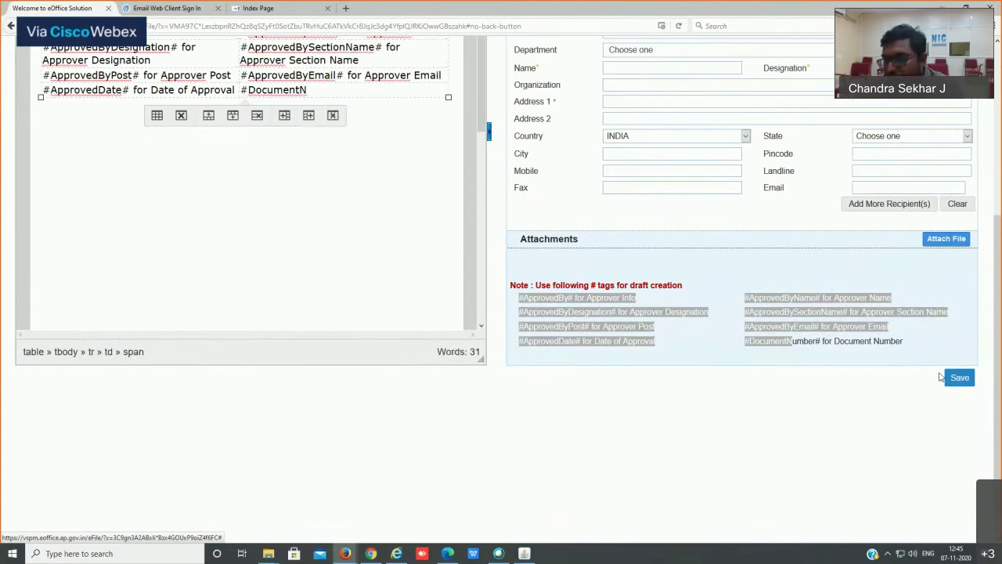
scroll(898, 304, "up", 4)
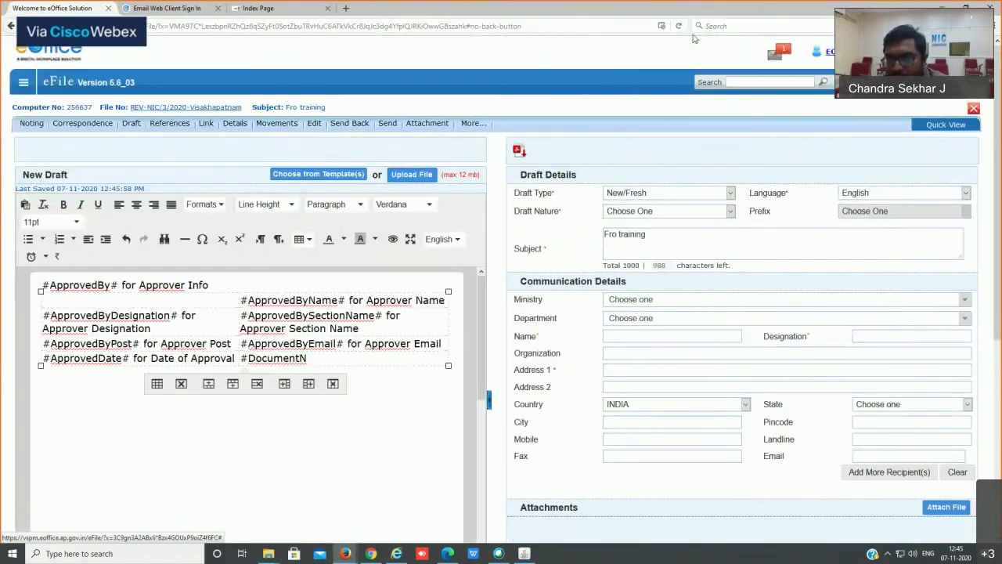
Step: Set the draft type to Reply and draft nature to Letter, and save the draft
left_click(622, 196)
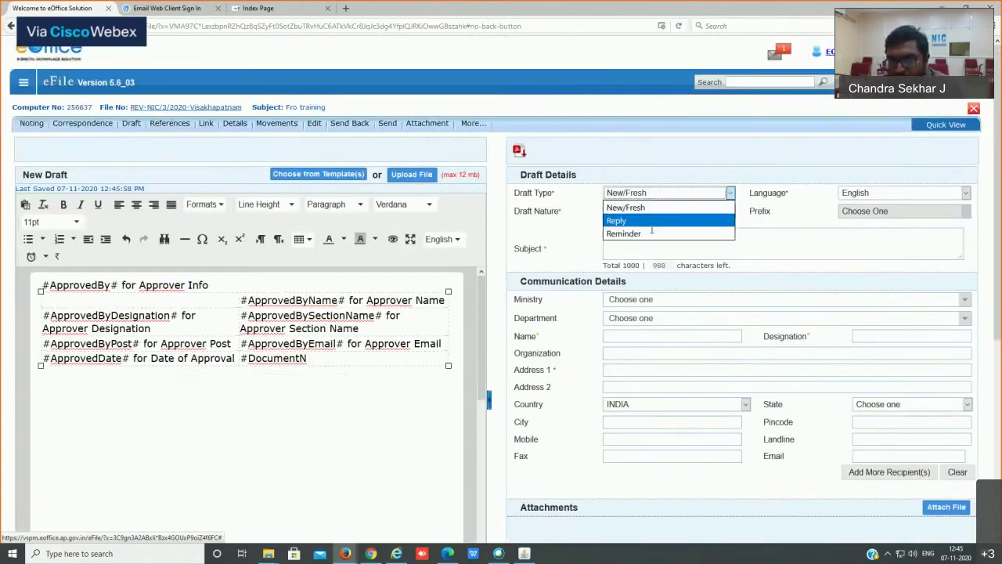
left_click(626, 219)
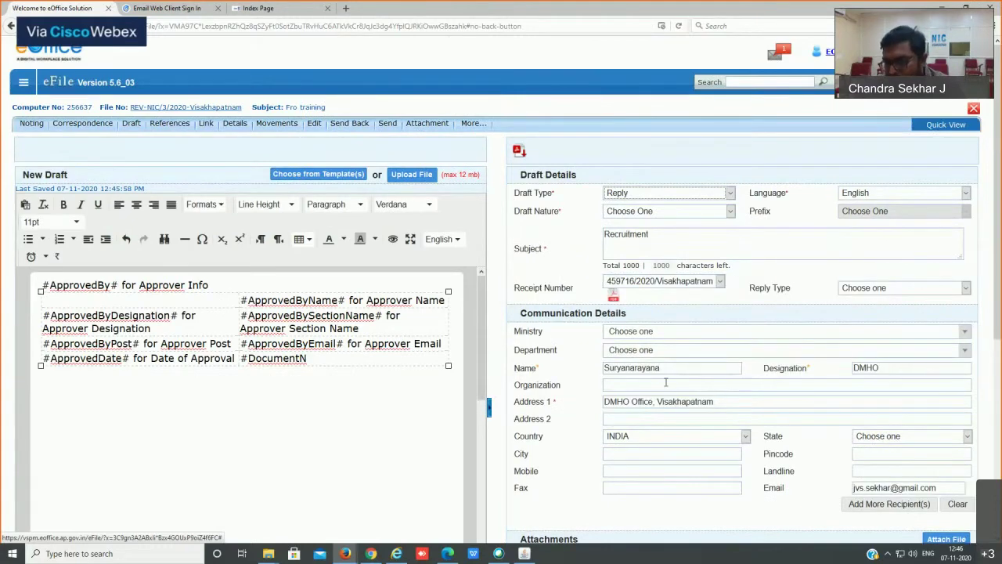
scroll(807, 378, "down", 4)
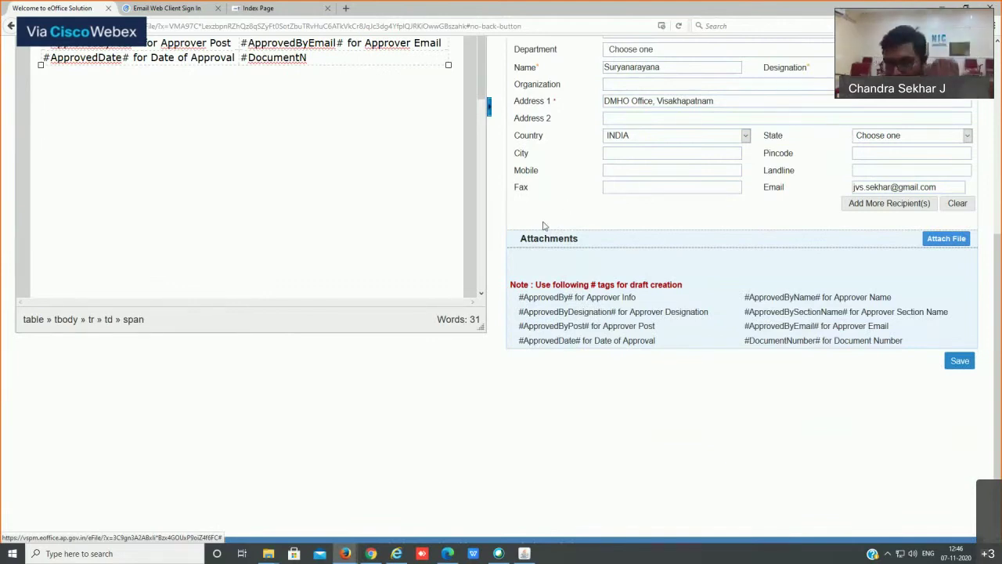
left_click(972, 361)
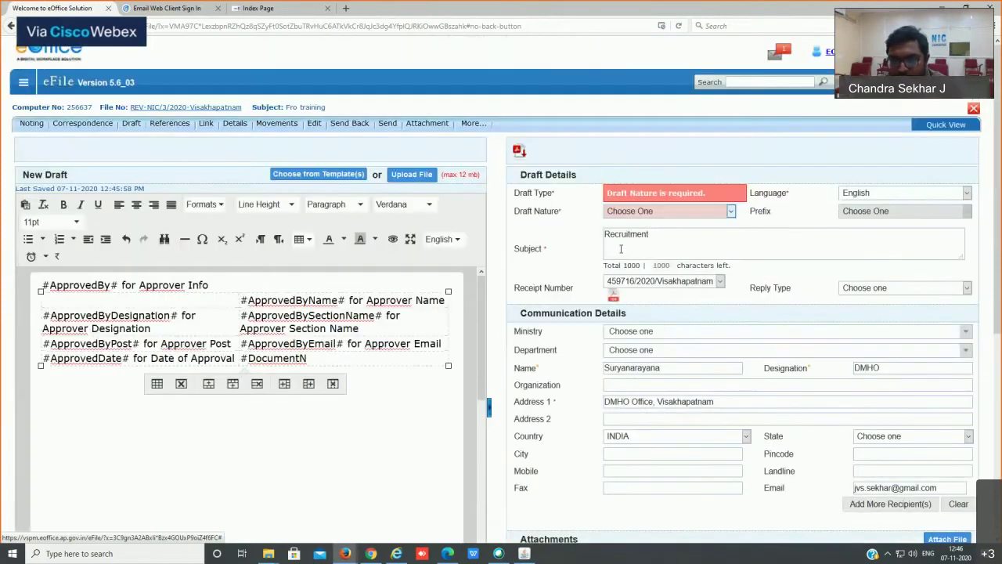
left_click(666, 211)
left_click(635, 291)
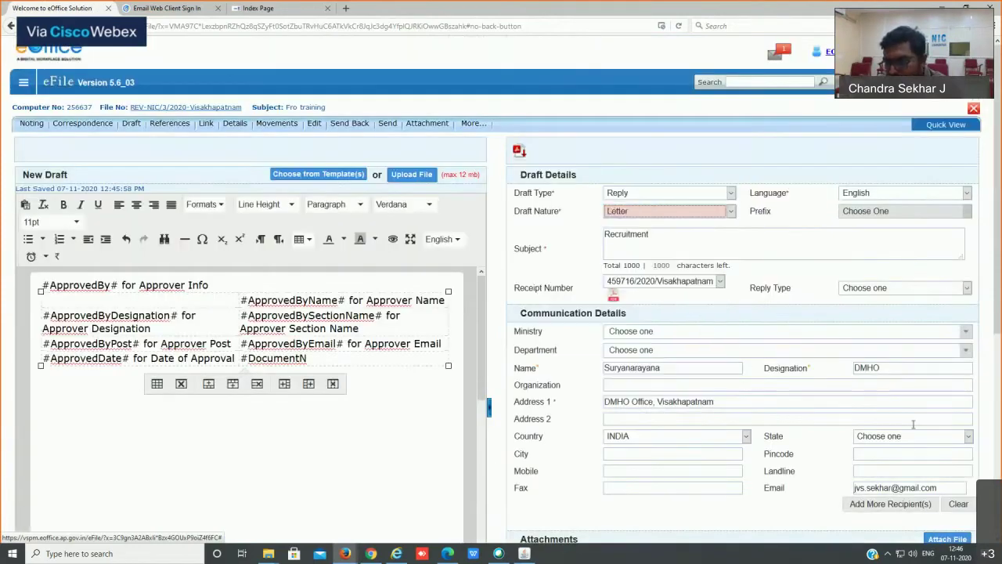
scroll(913, 424, "down", 2)
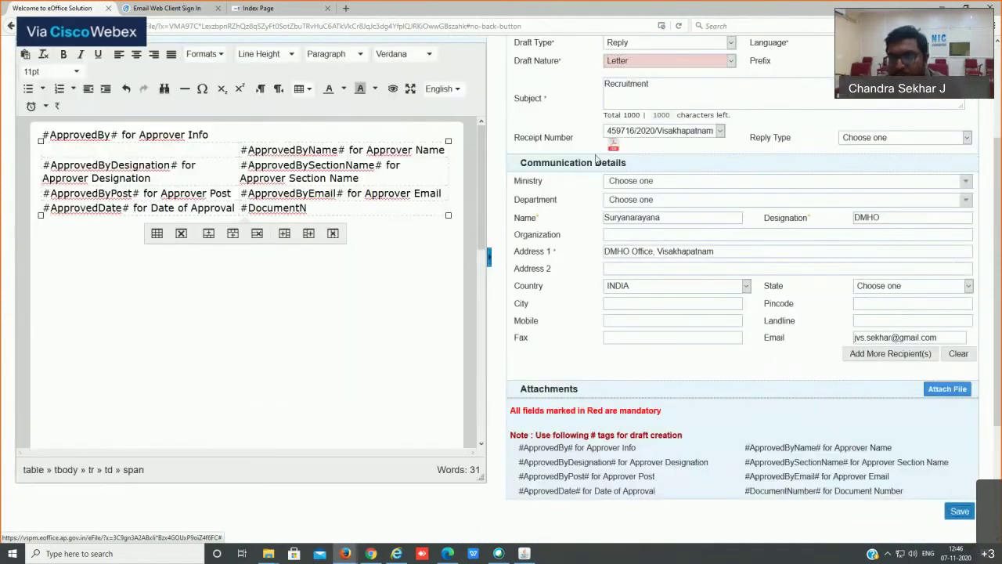
left_click(960, 510)
Step: Preview the draft PDF, then approve it despite the missing document number tag
left_click(649, 157)
left_click(879, 488)
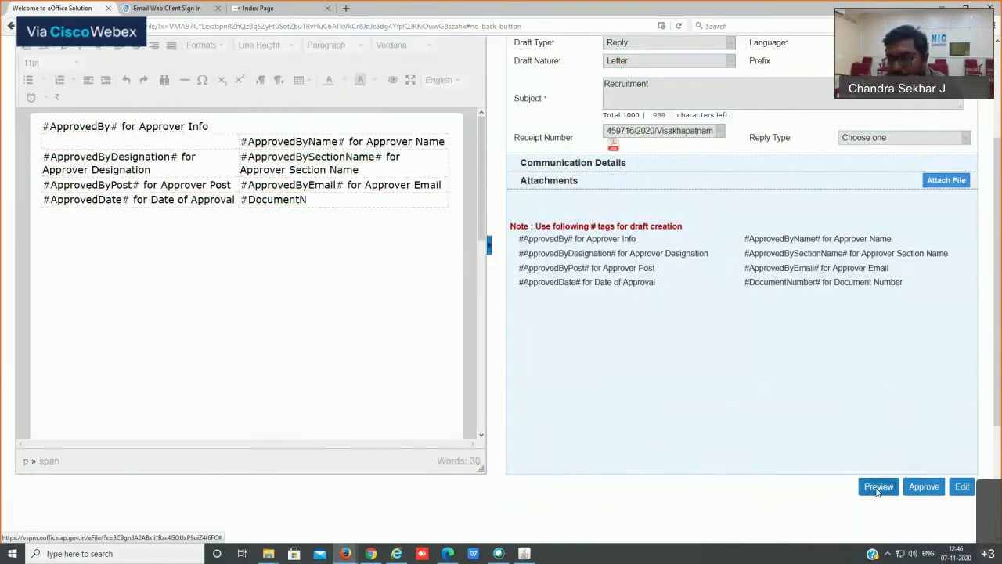
left_click(836, 324)
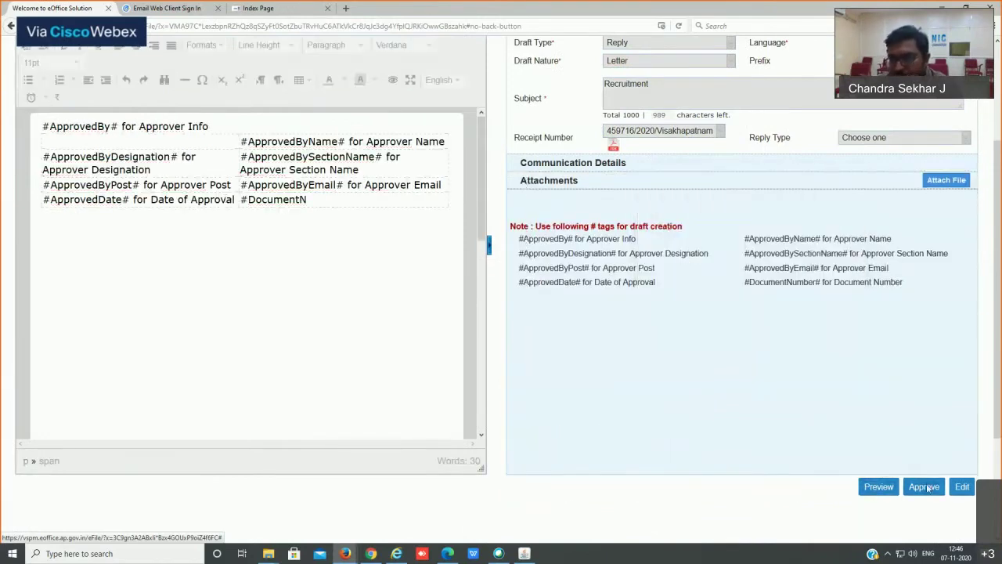
left_click(924, 487)
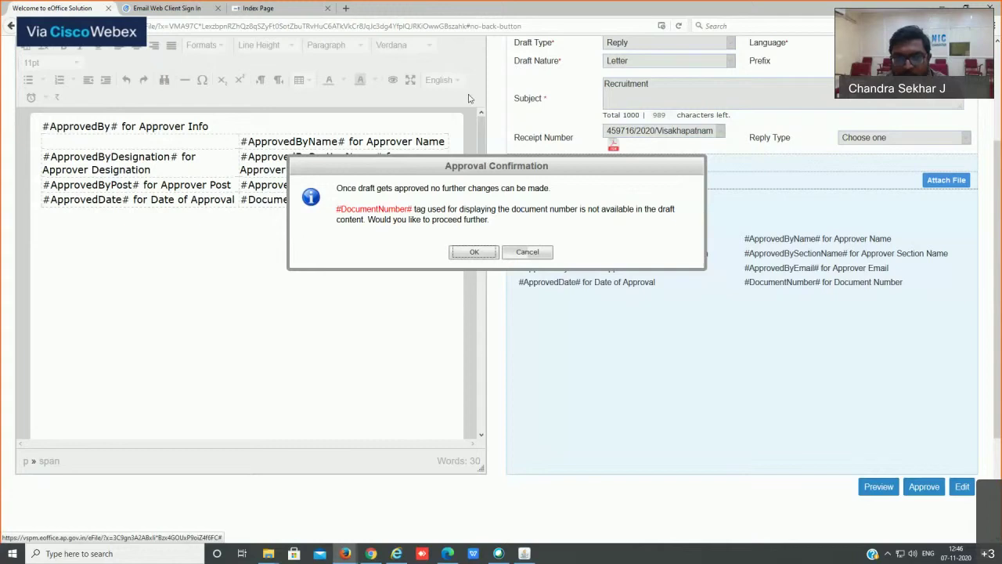
left_click(473, 251)
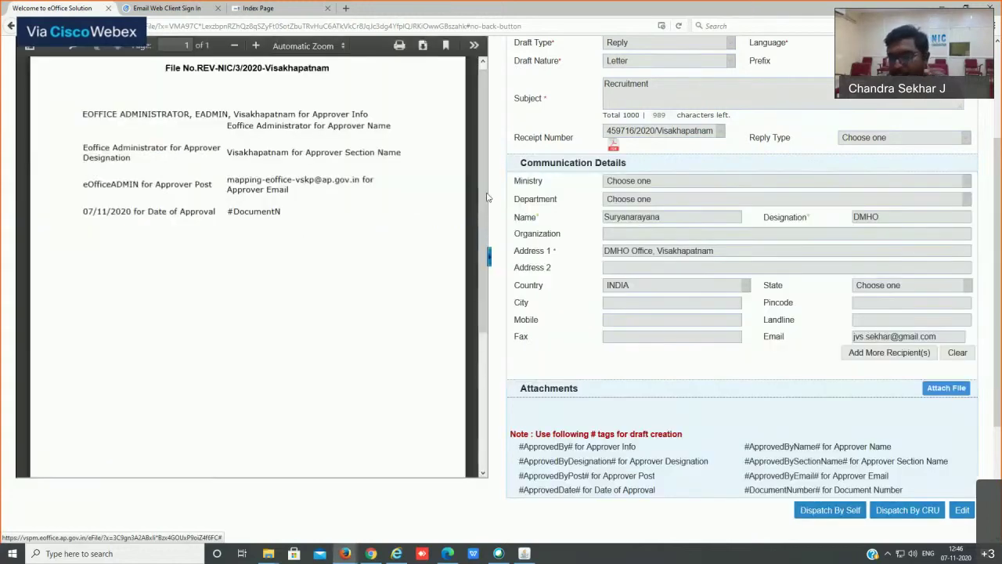
scroll(611, 219, "down", 3)
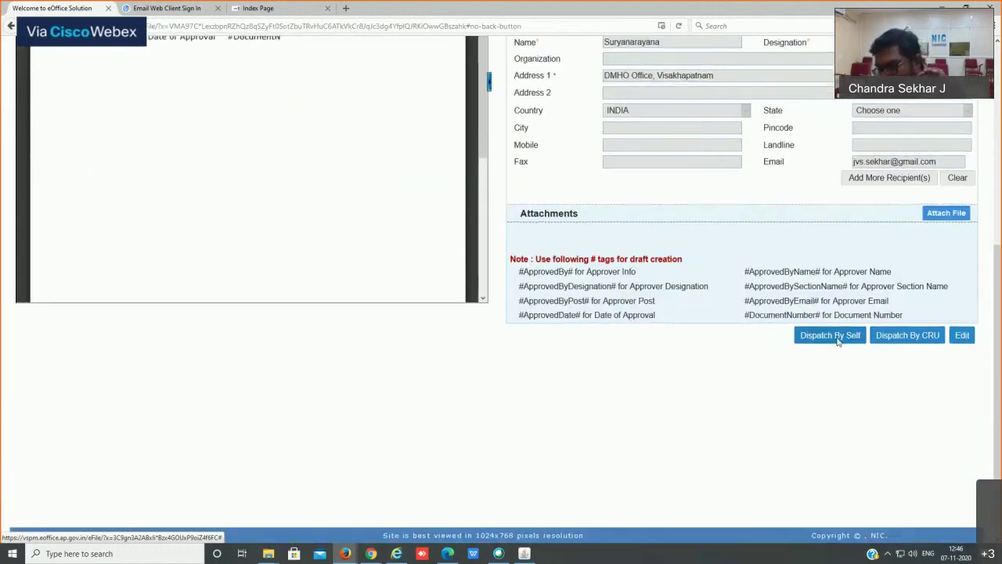
left_click(837, 340)
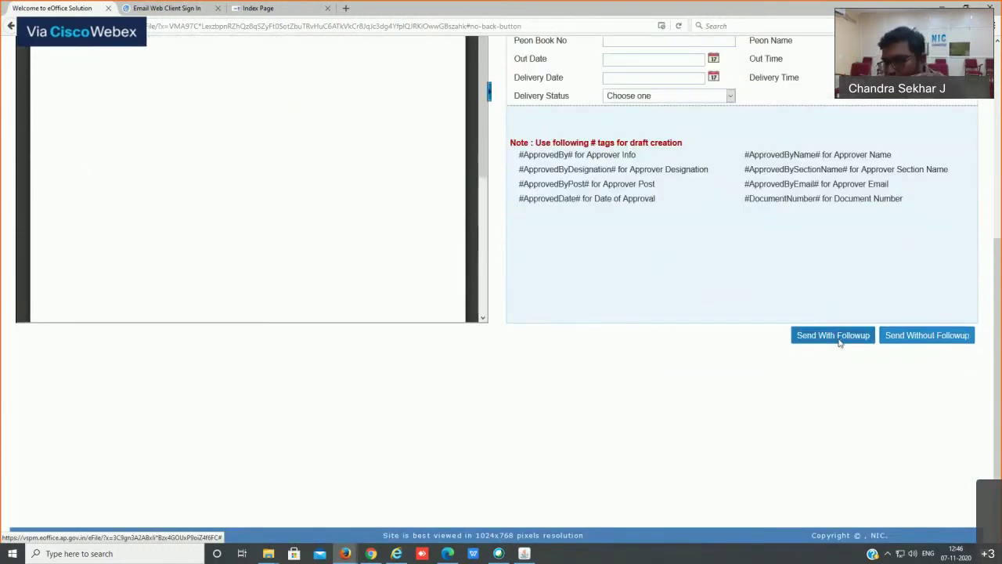
scroll(684, 301, "up", 4)
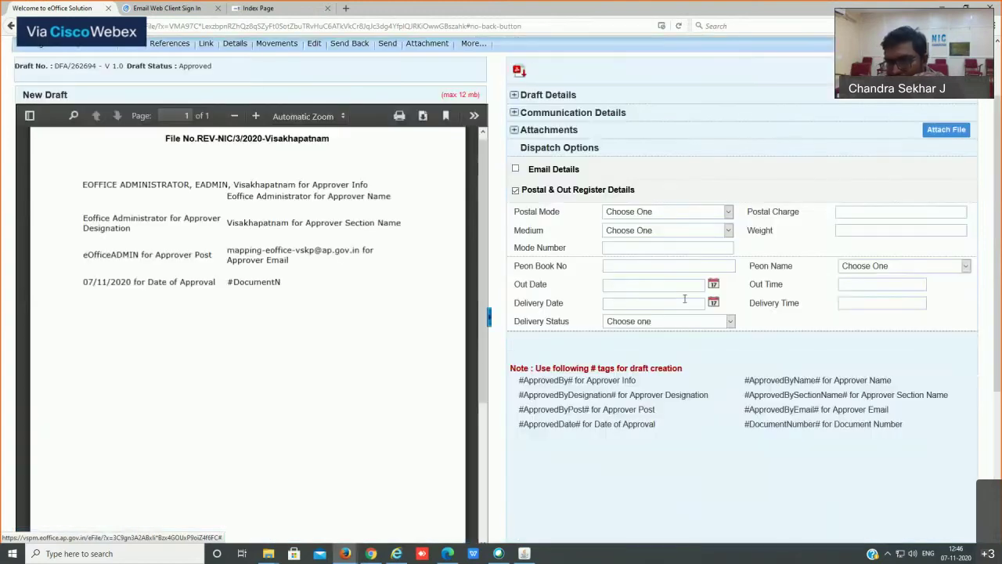
left_click(516, 169)
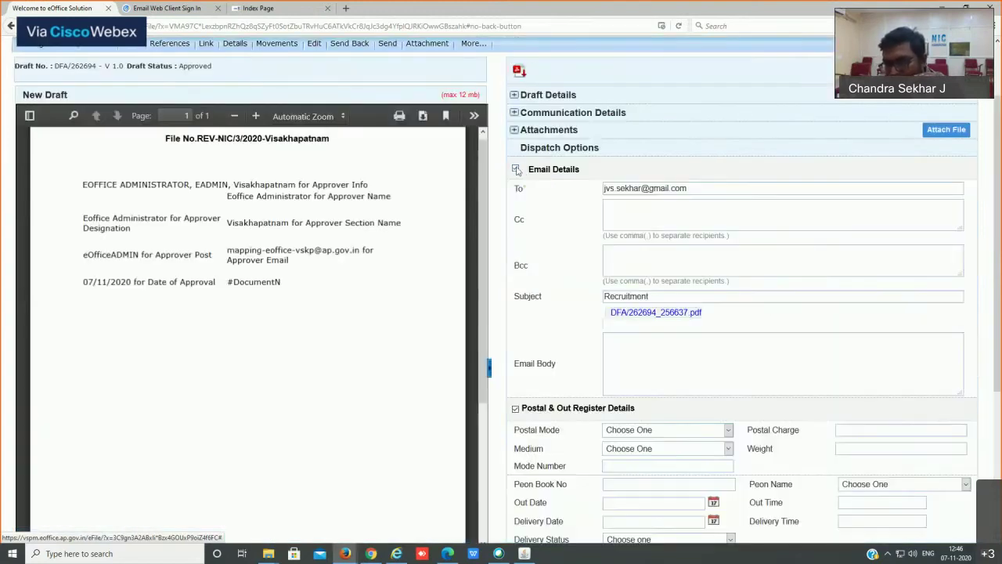
left_click(516, 410)
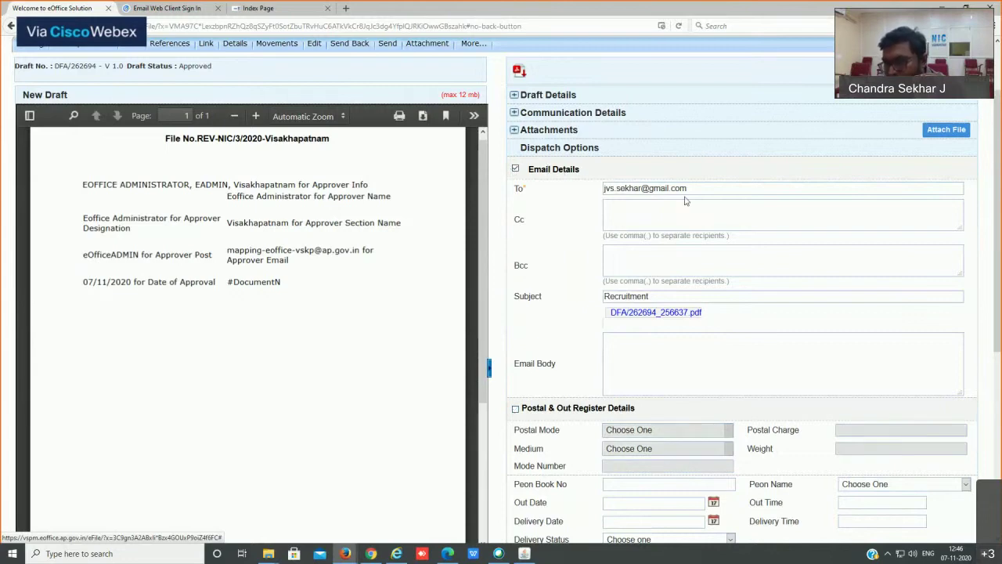
left_click_drag(687, 191, 509, 195)
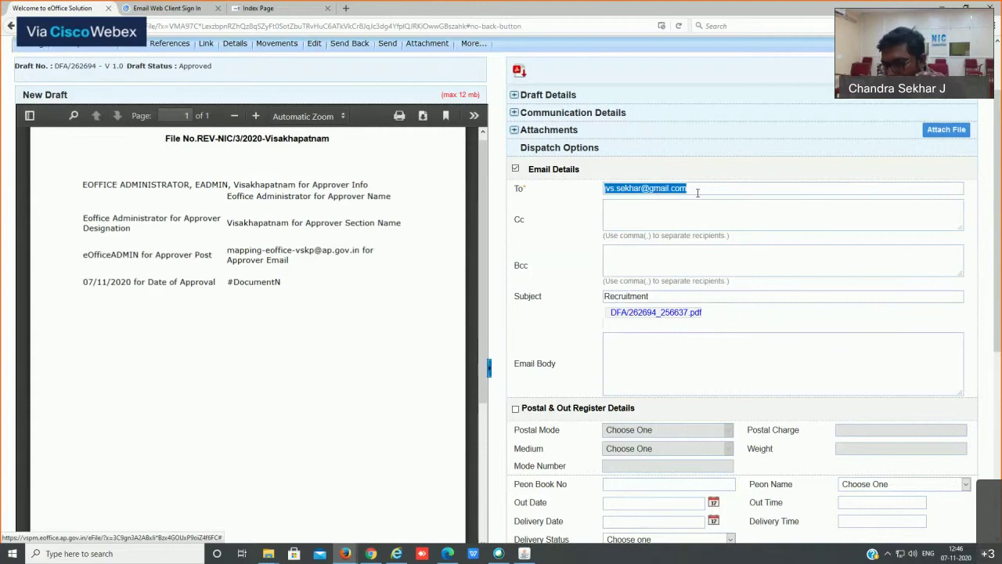
left_click(633, 210)
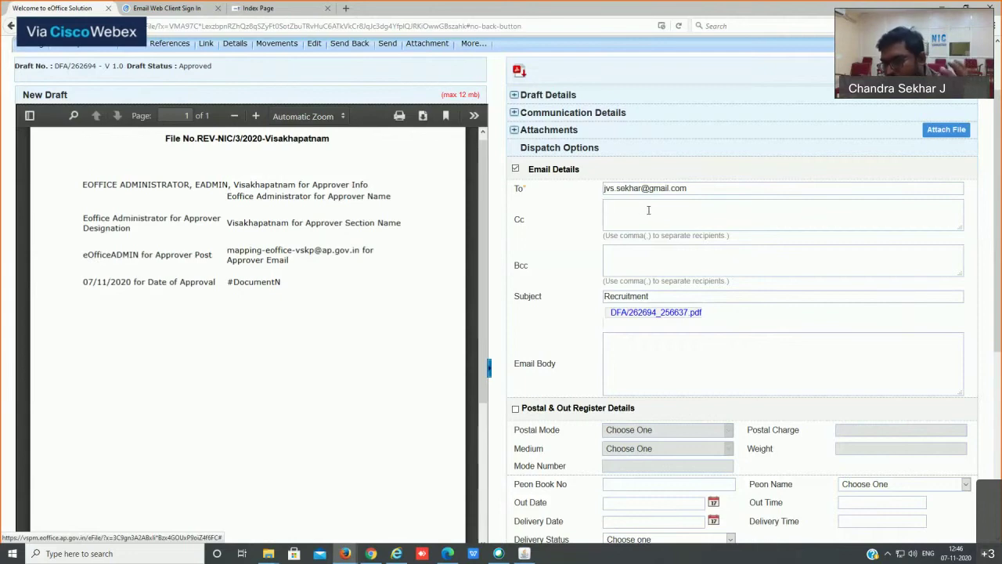
left_click_drag(689, 188, 516, 184)
key("ctrl+c")
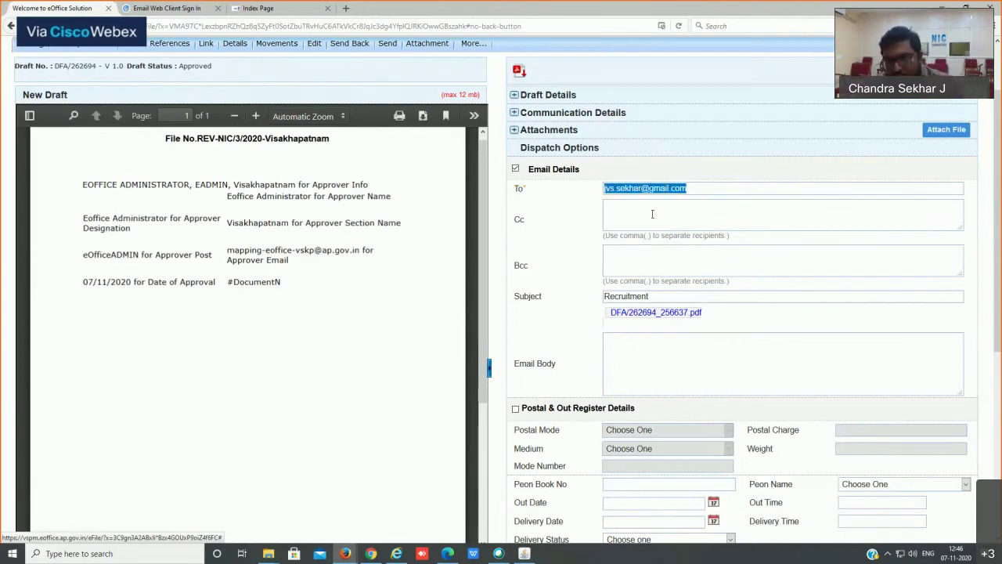
left_click(653, 214)
key("ctrl+v")
type(",")
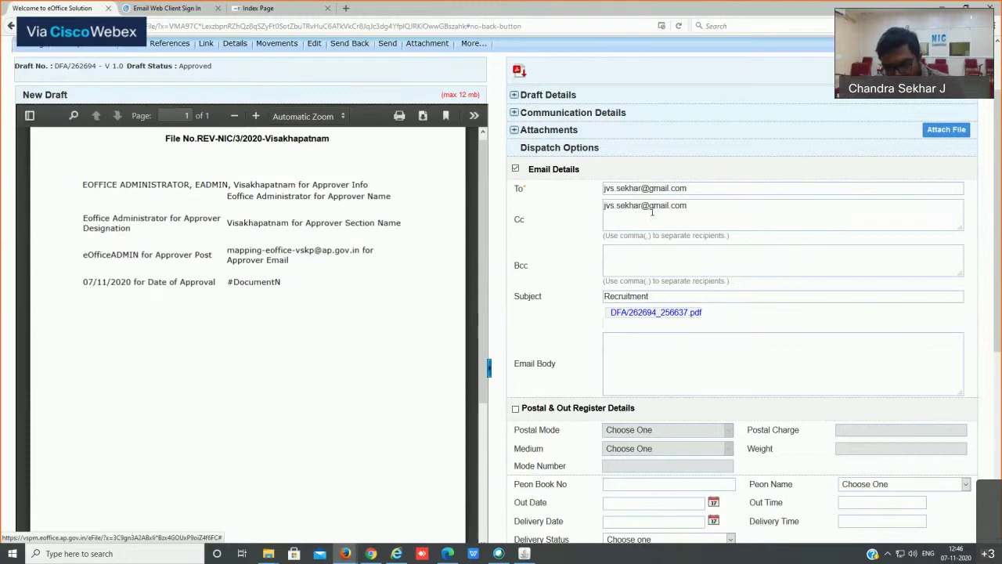
key("ctrl+v")
type(",")
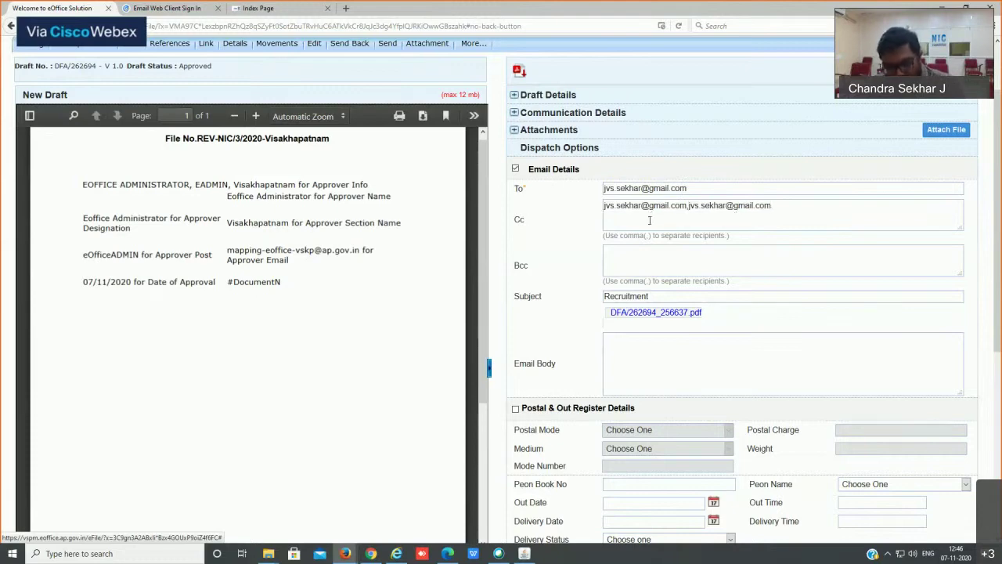
key("ctrl+v")
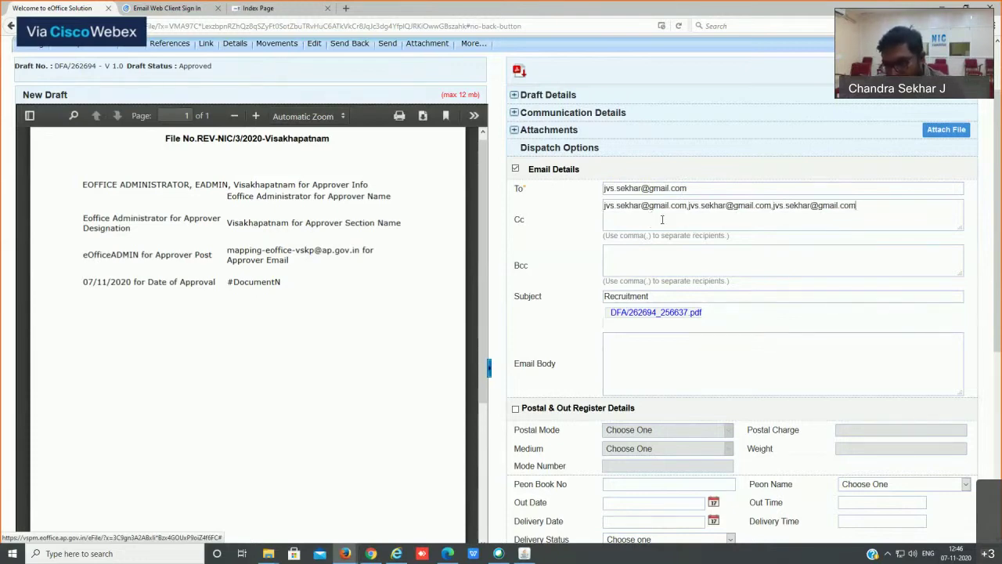
key("ctrl+a")
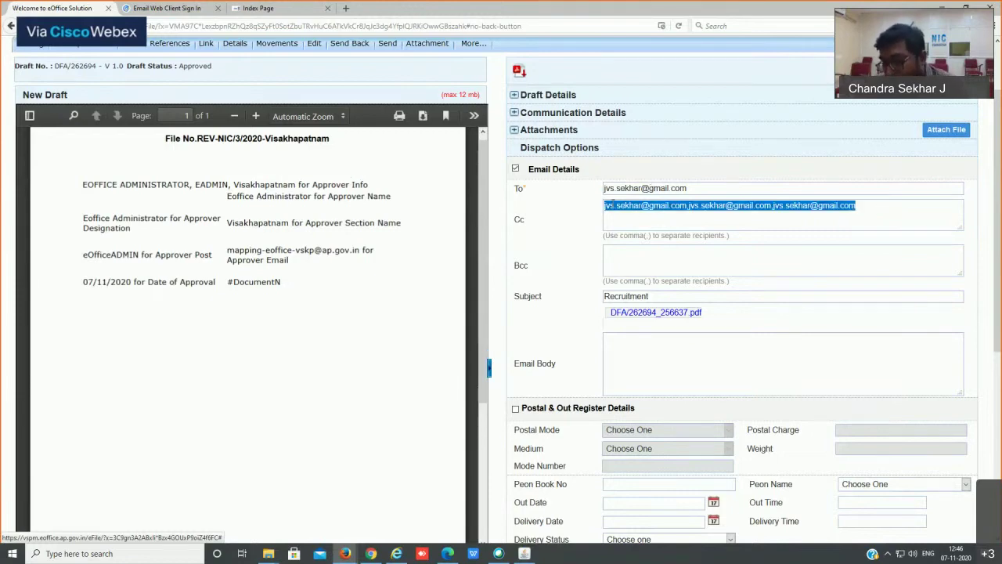
key("BackSpace")
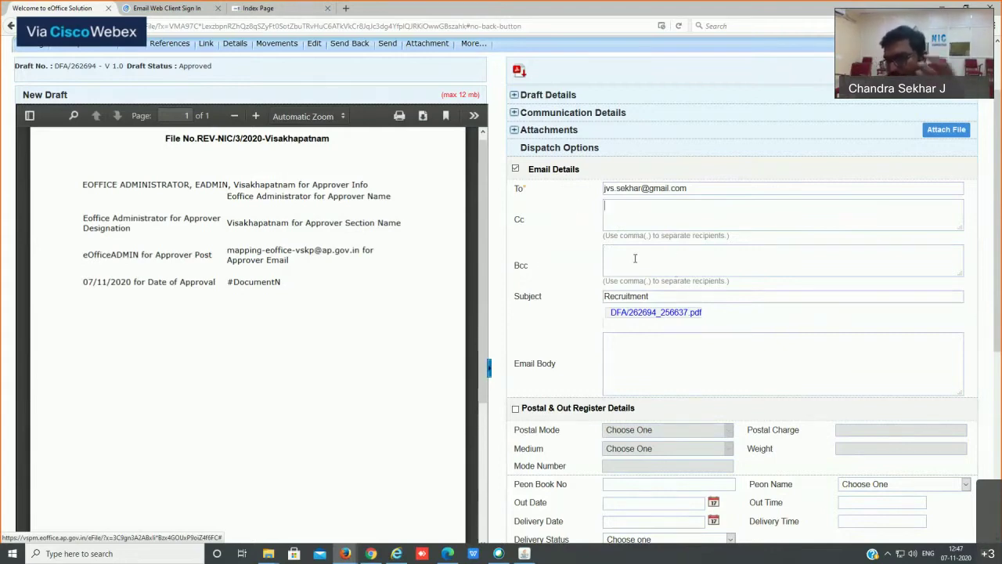
scroll(704, 263, "down", 3)
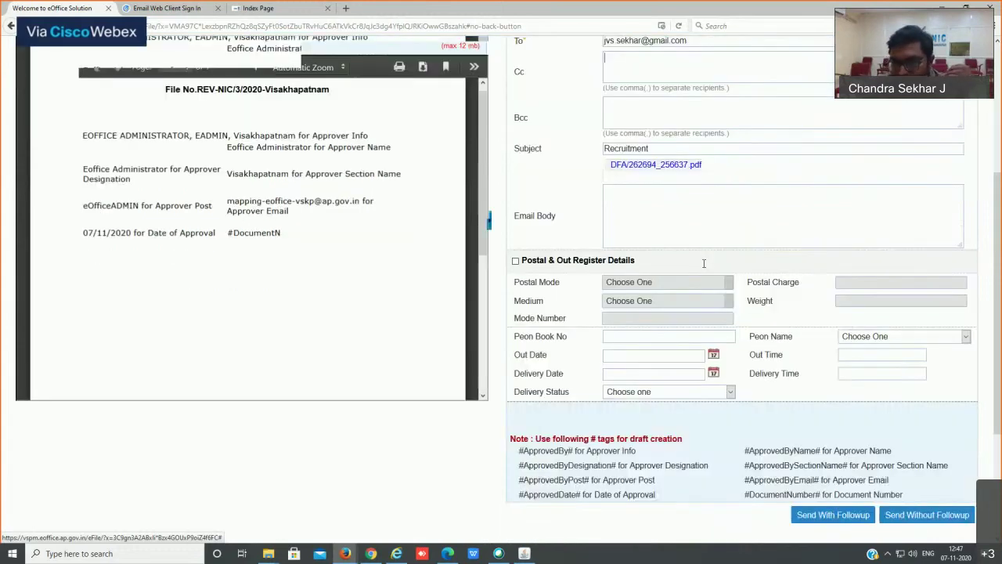
scroll(704, 263, "down", 2)
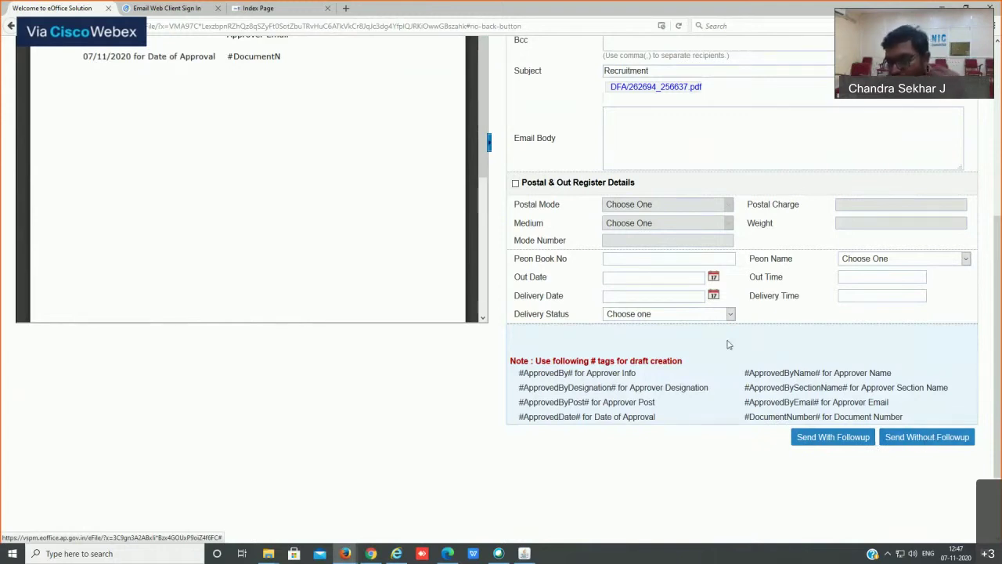
scroll(667, 338, "up", 1)
scroll(667, 338, "up", 2)
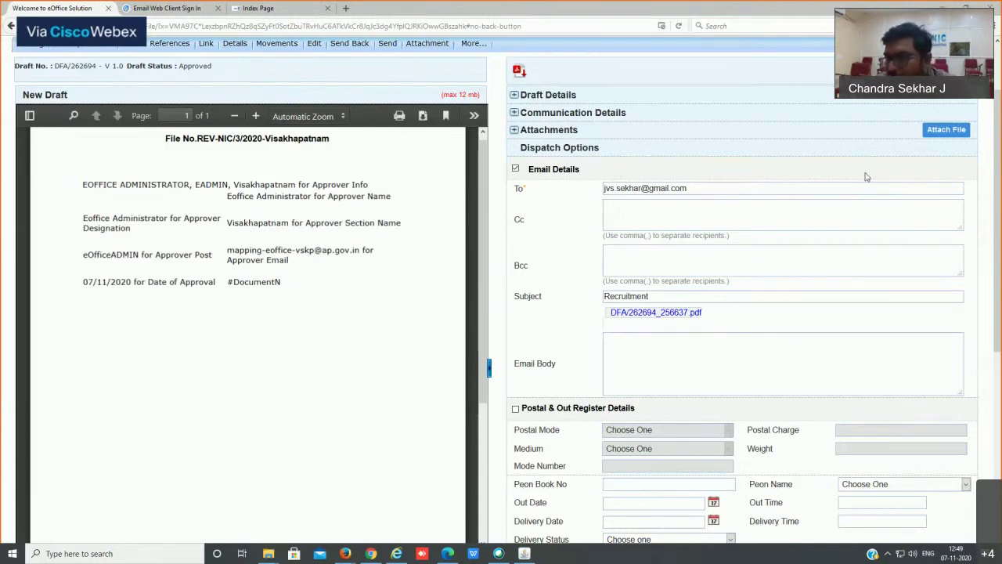
Step: Scroll up through the approved draft's email dispatch form
scroll(996, 235, "up", 2)
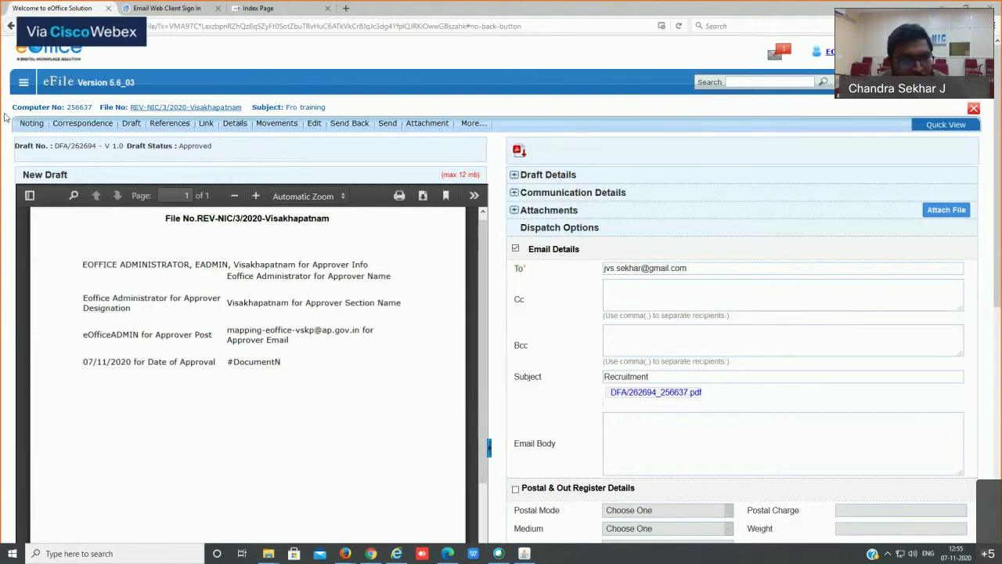
Step: Open Settings > Preferences and set Alert Settings to Both email and SMS
left_click(23, 83)
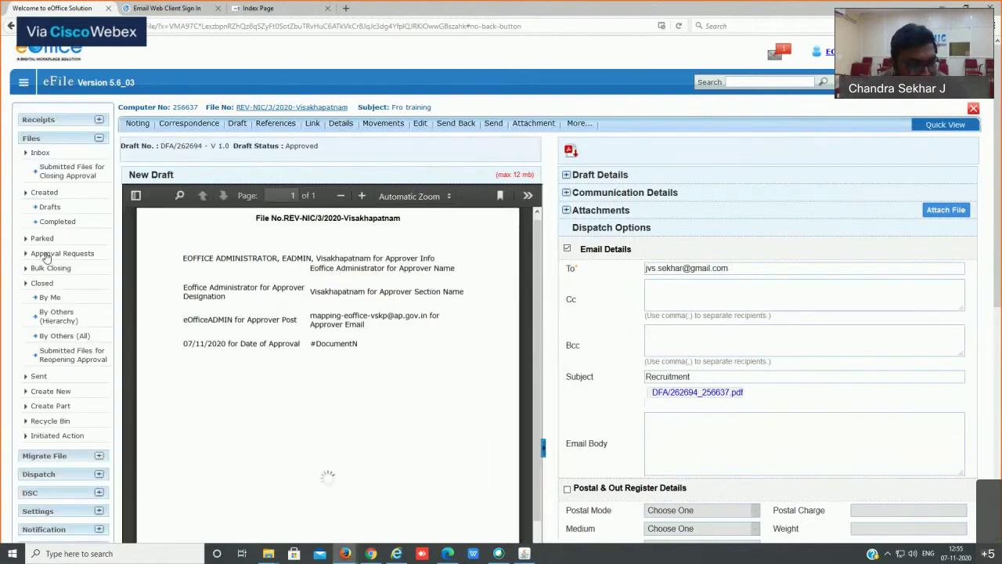
left_click(38, 512)
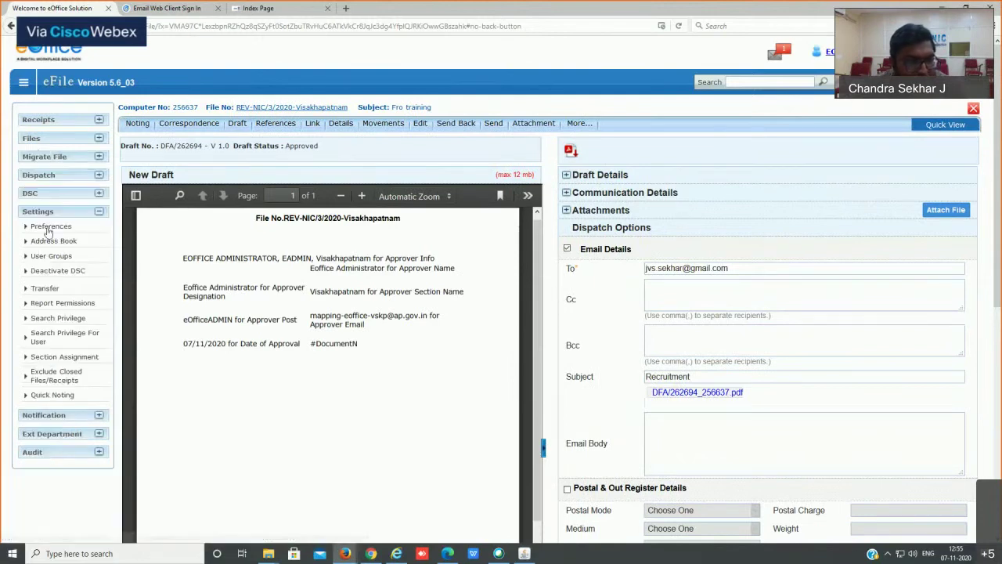
left_click(50, 227)
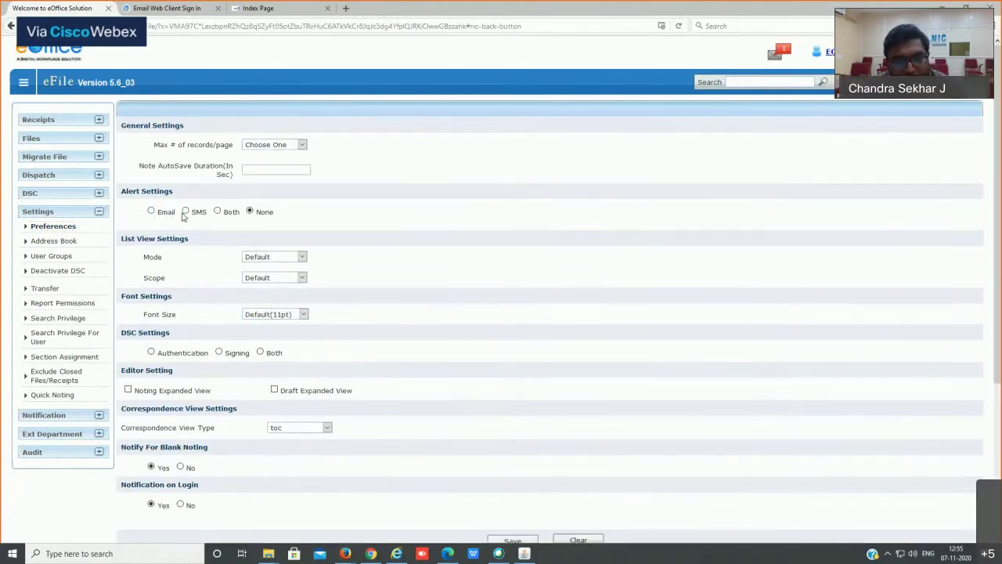
left_click(217, 211)
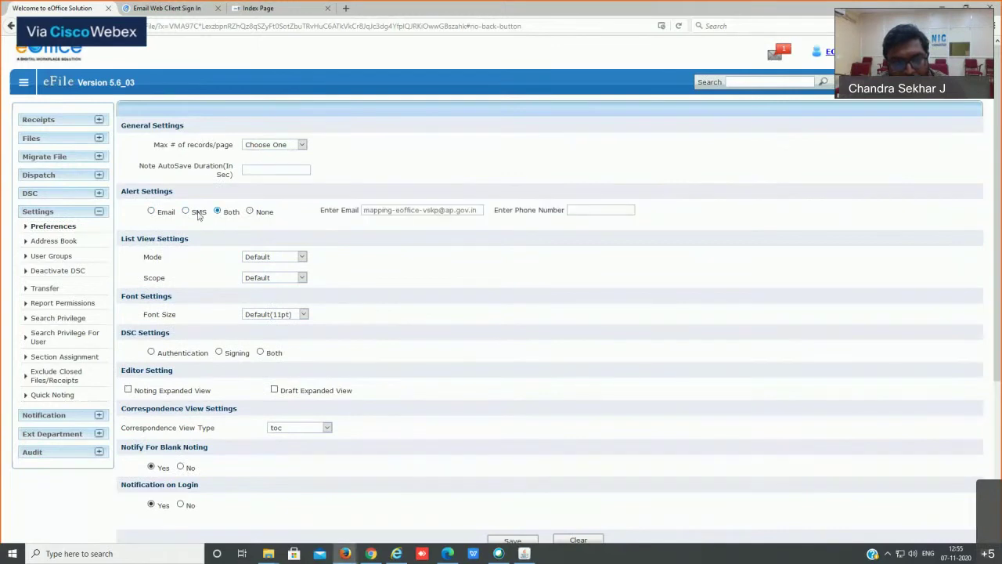
left_click(185, 212)
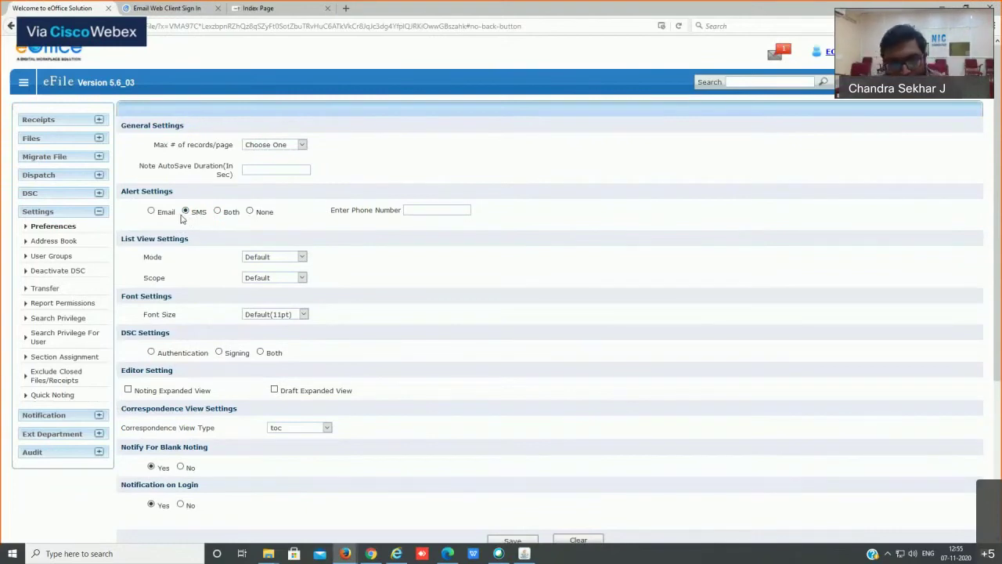
left_click(218, 211)
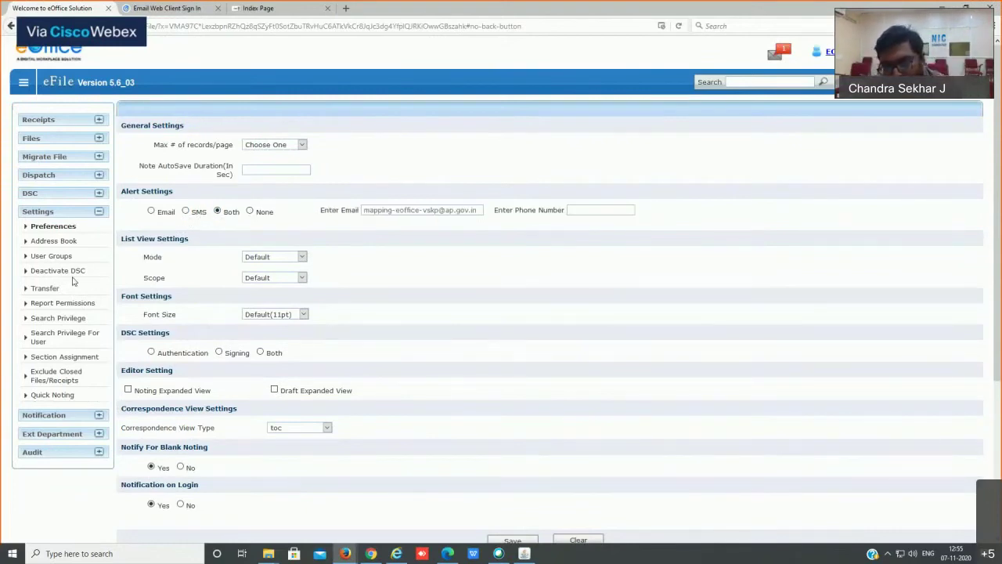